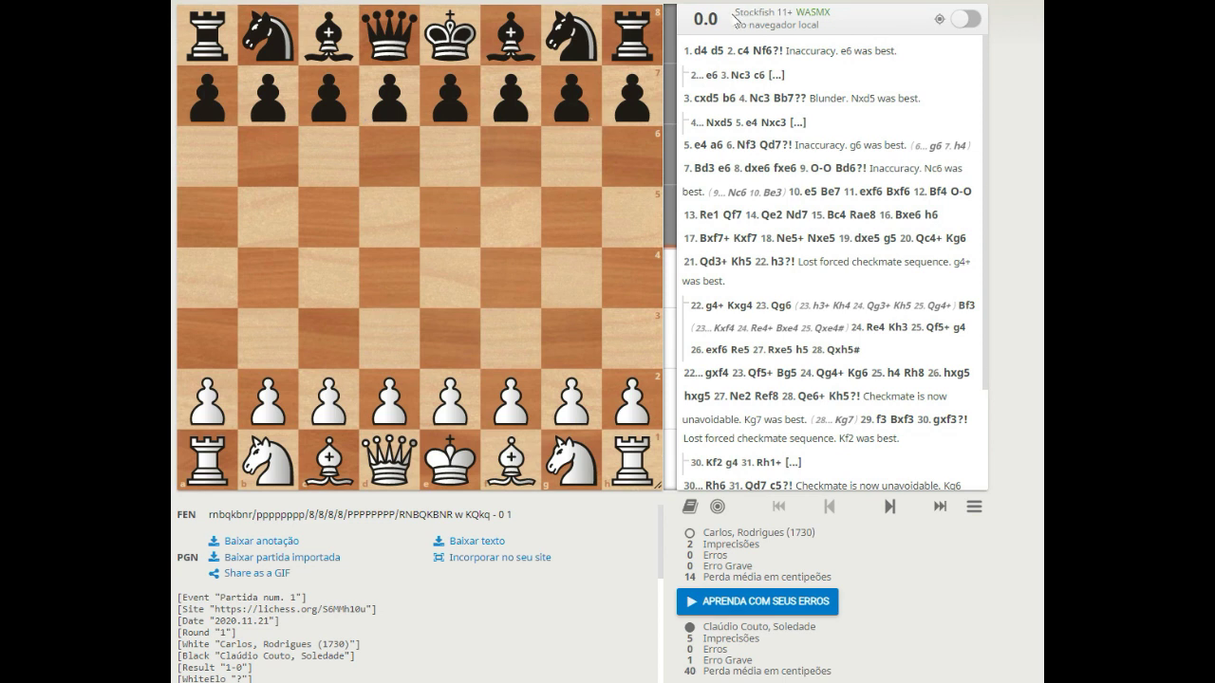
Turn on the local Stockfish 11+ engine for analysing the game
{"action": "left_click_drag", "start_coordinate": [735, 12], "coordinate": [791, 14]}
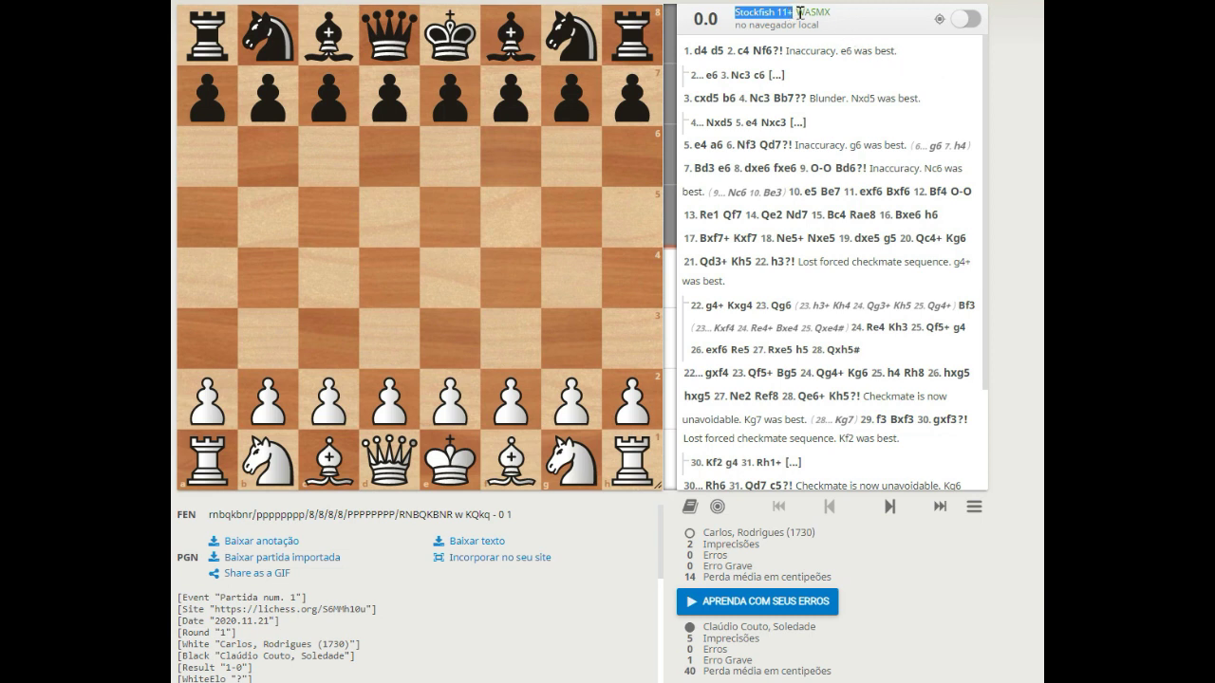
{"action": "left_click", "coordinate": [791, 13]}
{"action": "left_click", "coordinate": [962, 23]}
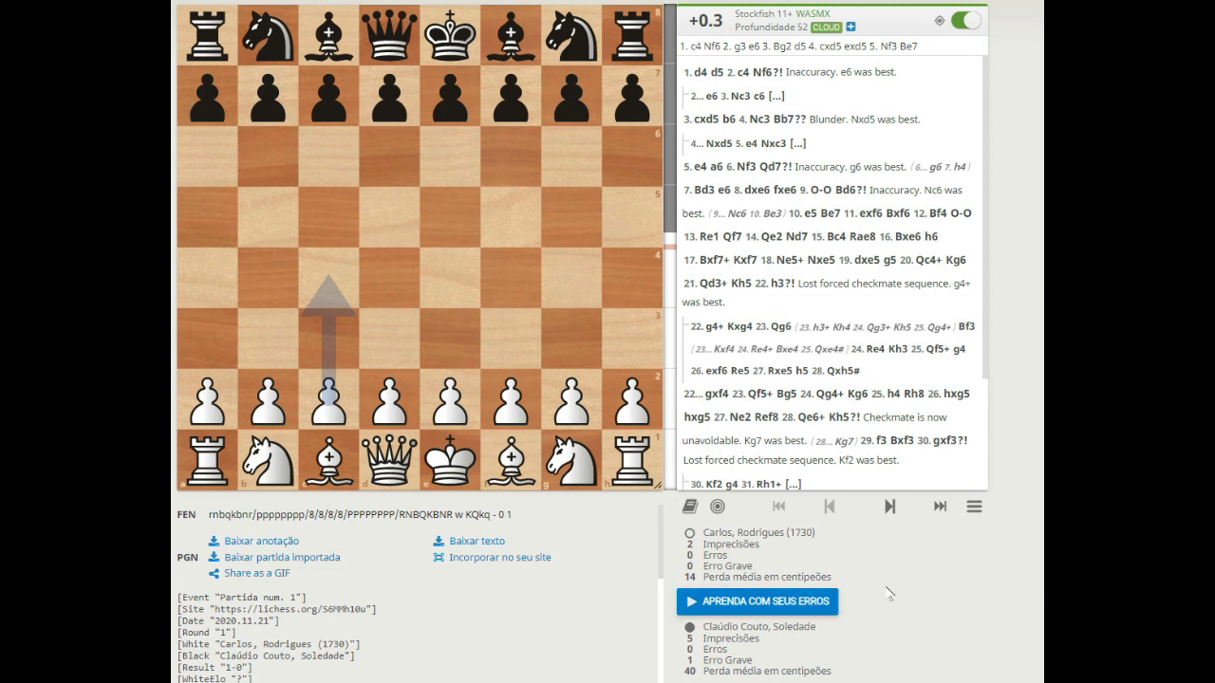
Start the review of Black's mistakes and solve the 4...Bb7 position with the knight capture Nxd5
{"action": "left_click", "coordinate": [779, 611]}
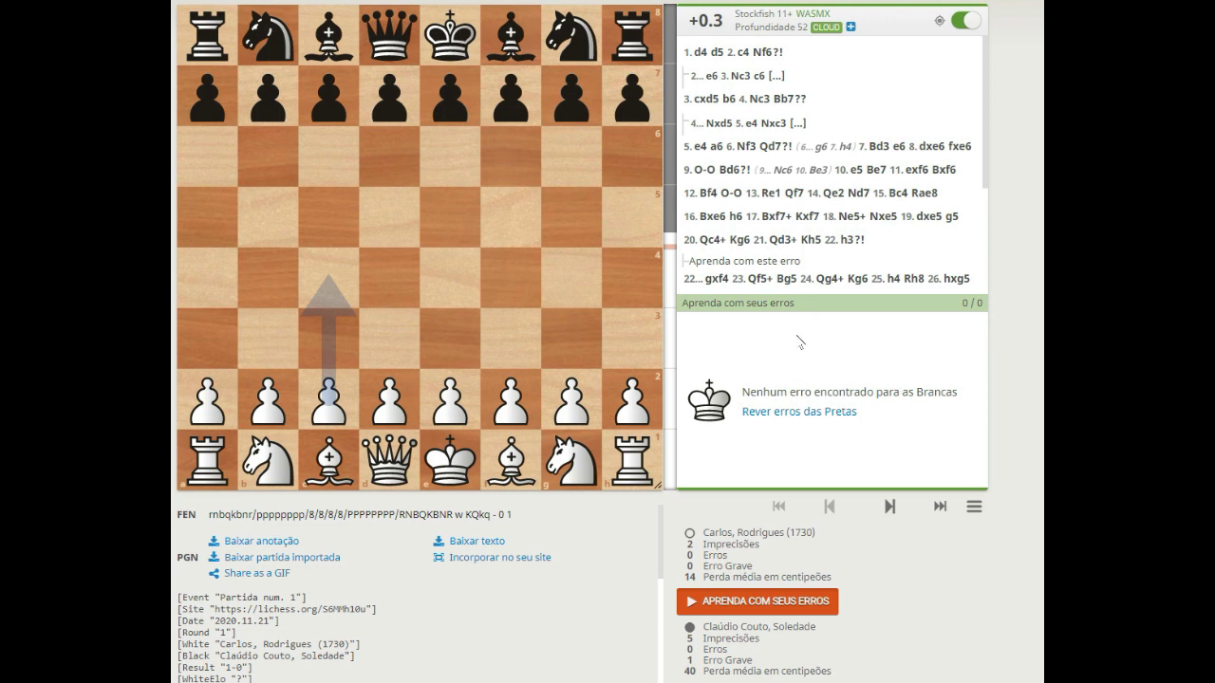
{"action": "left_click", "coordinate": [798, 414]}
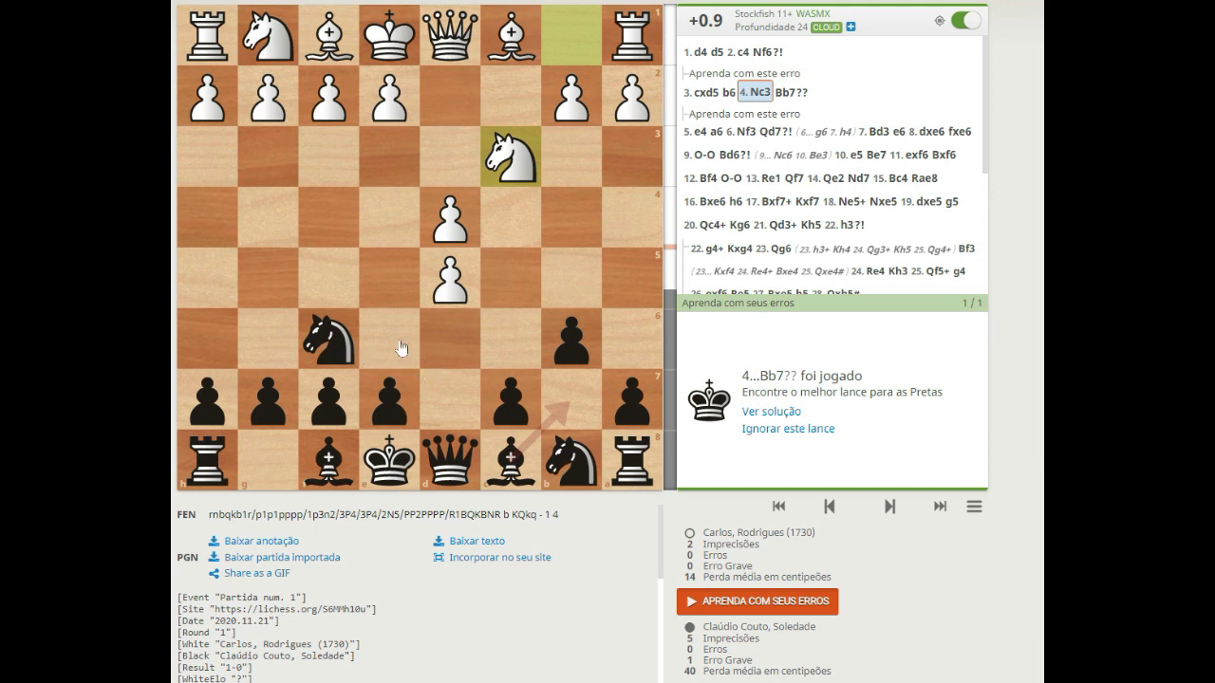
{"action": "left_click_drag", "start_coordinate": [336, 353], "coordinate": [449, 278]}
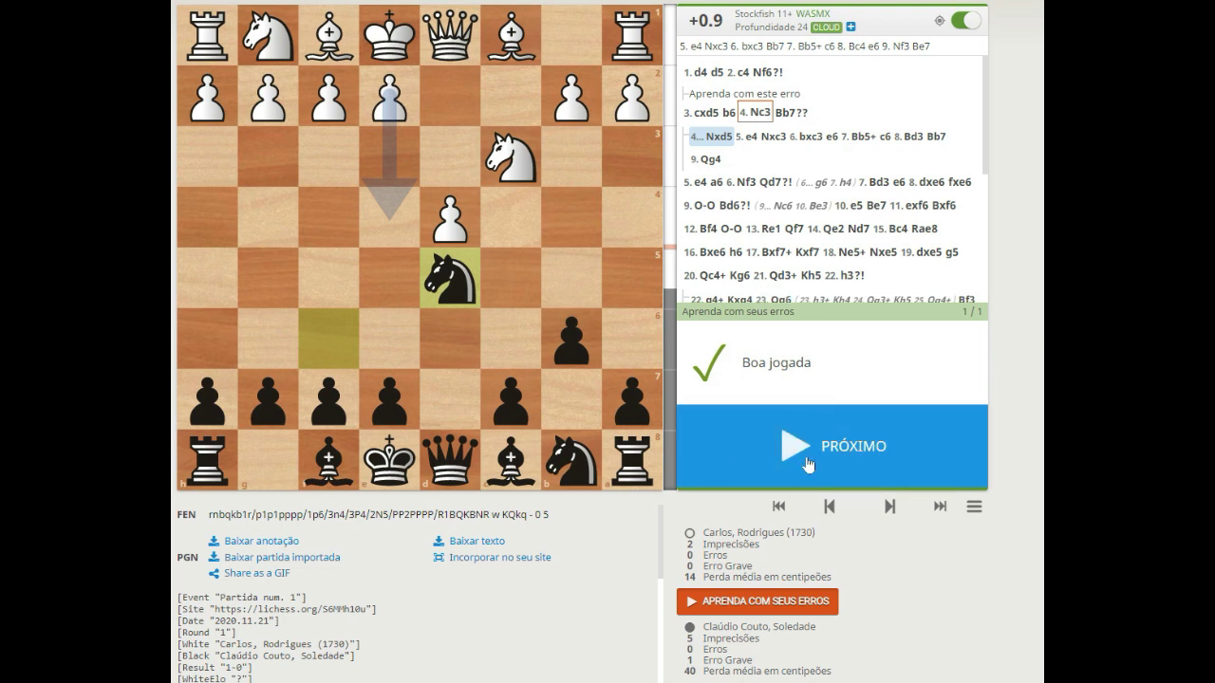
{"action": "left_click", "coordinate": [814, 454]}
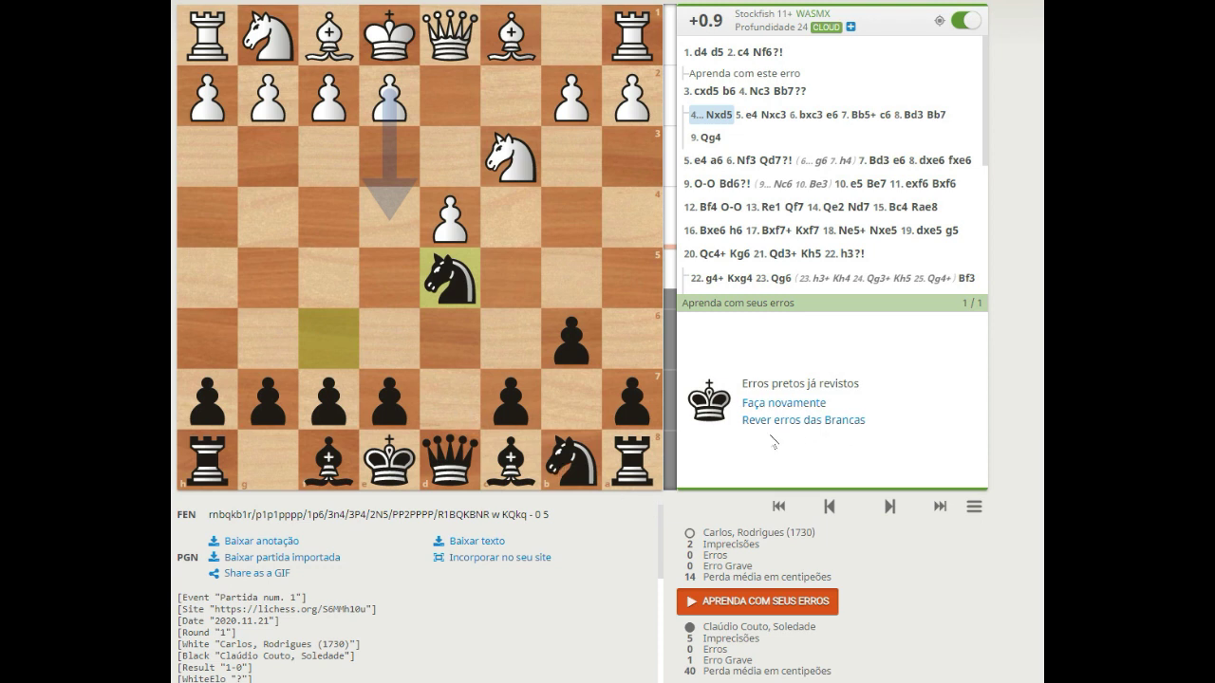
Redo the review of Black's mistakes, trying the pawn move c6 before solving the position with Nxd5
{"action": "key", "text": "Left"}
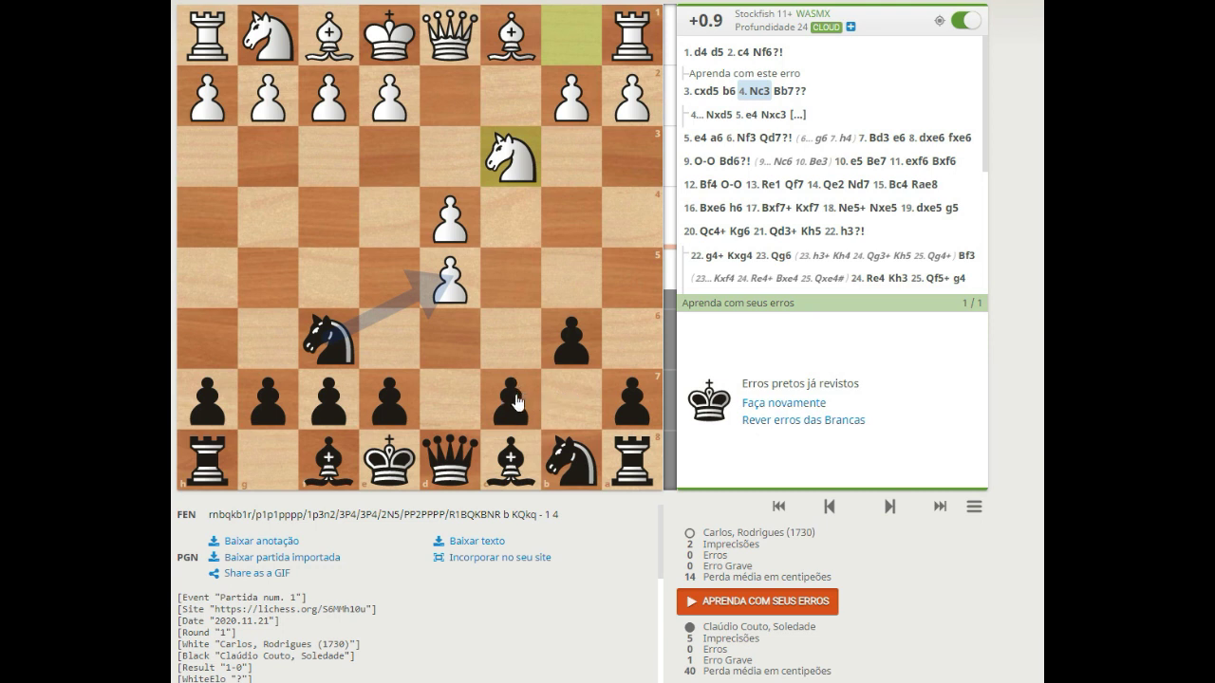
{"action": "left_click", "coordinate": [802, 406]}
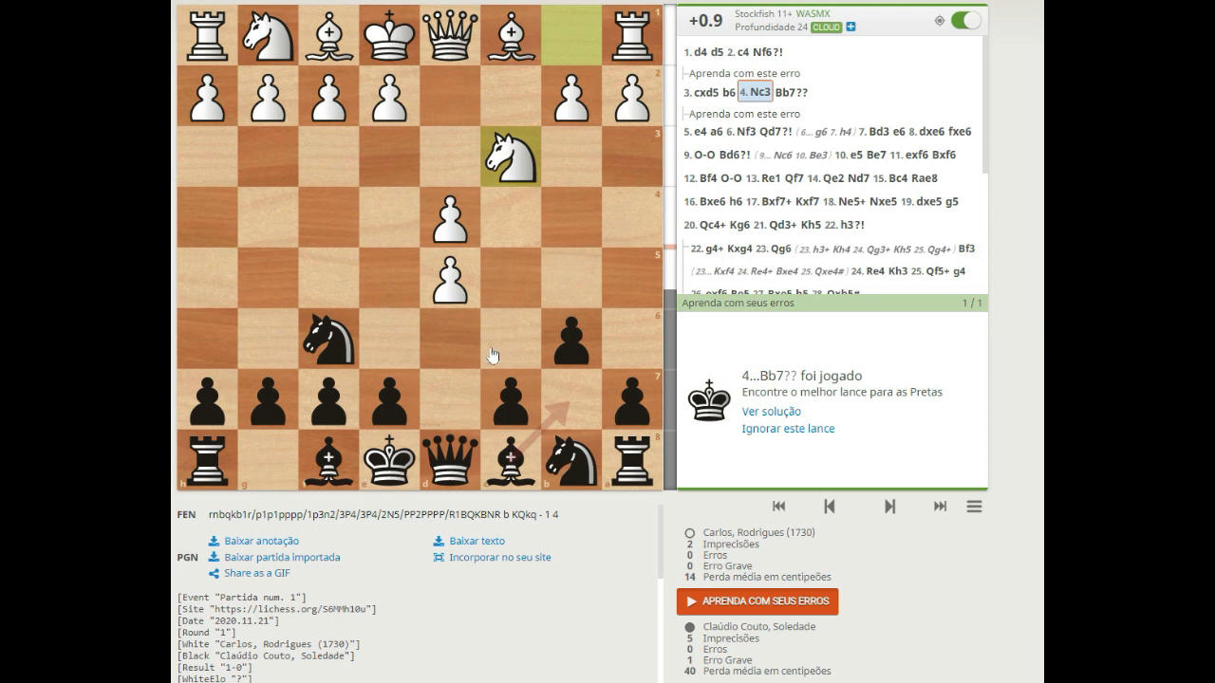
{"action": "left_click", "coordinate": [510, 401]}
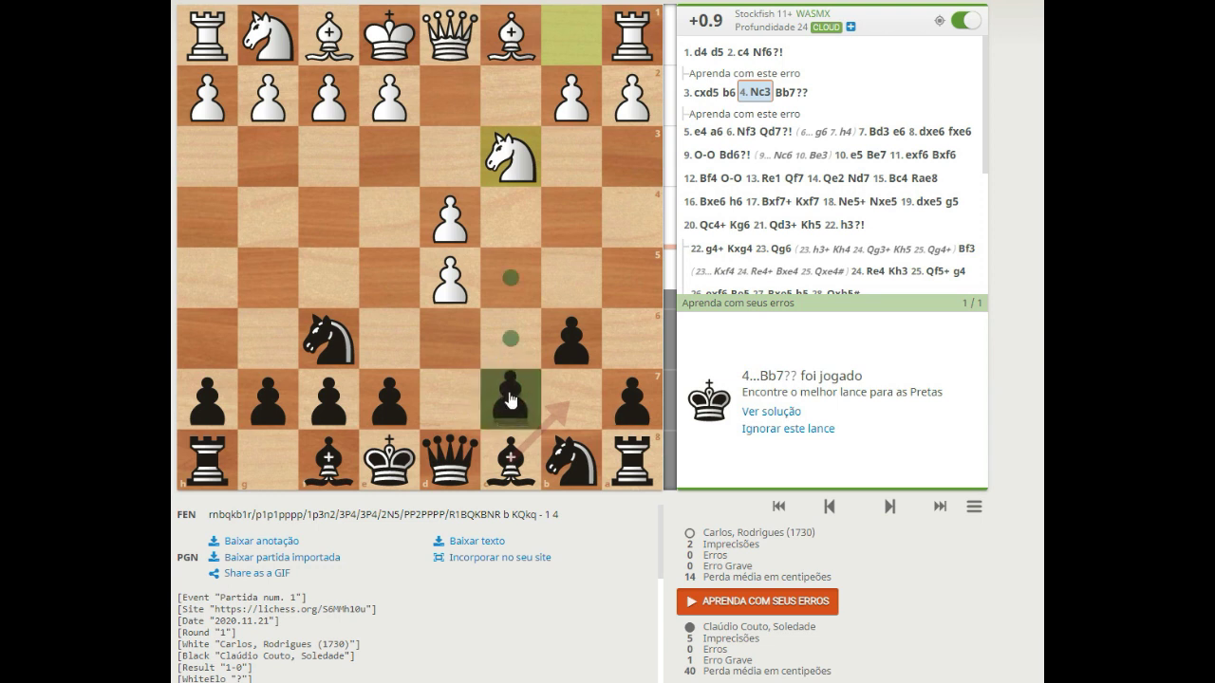
{"action": "left_click_drag", "start_coordinate": [510, 401], "coordinate": [510, 339]}
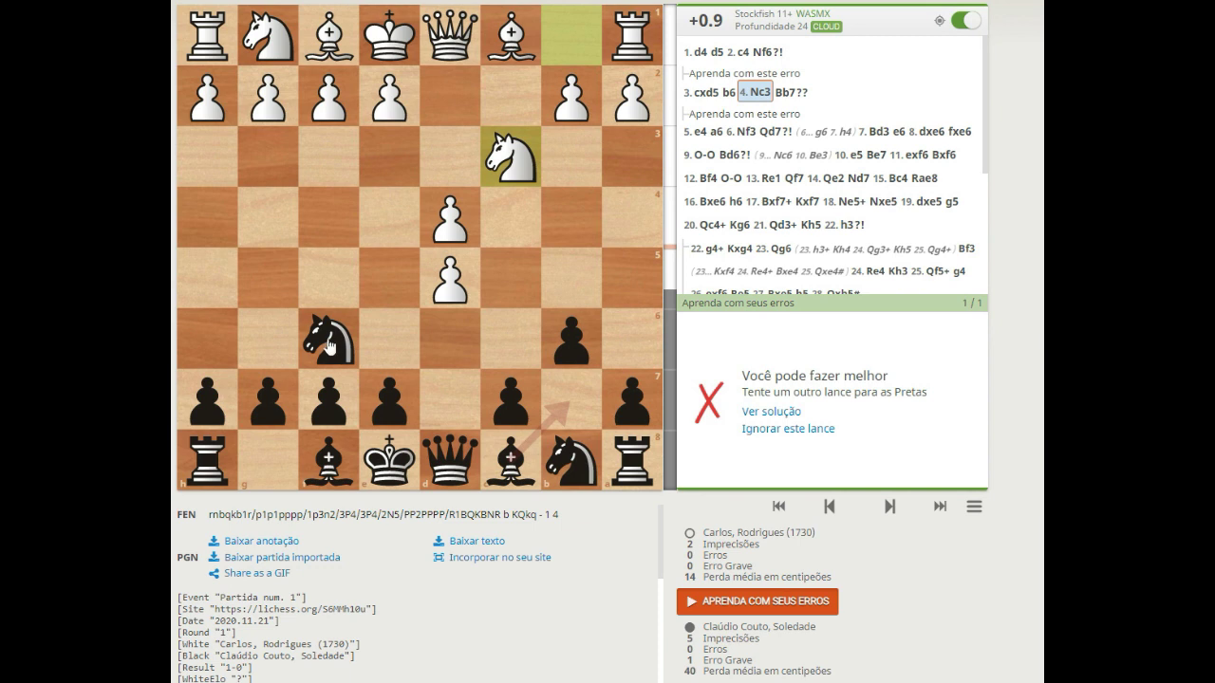
{"action": "left_click_drag", "start_coordinate": [328, 347], "coordinate": [450, 277]}
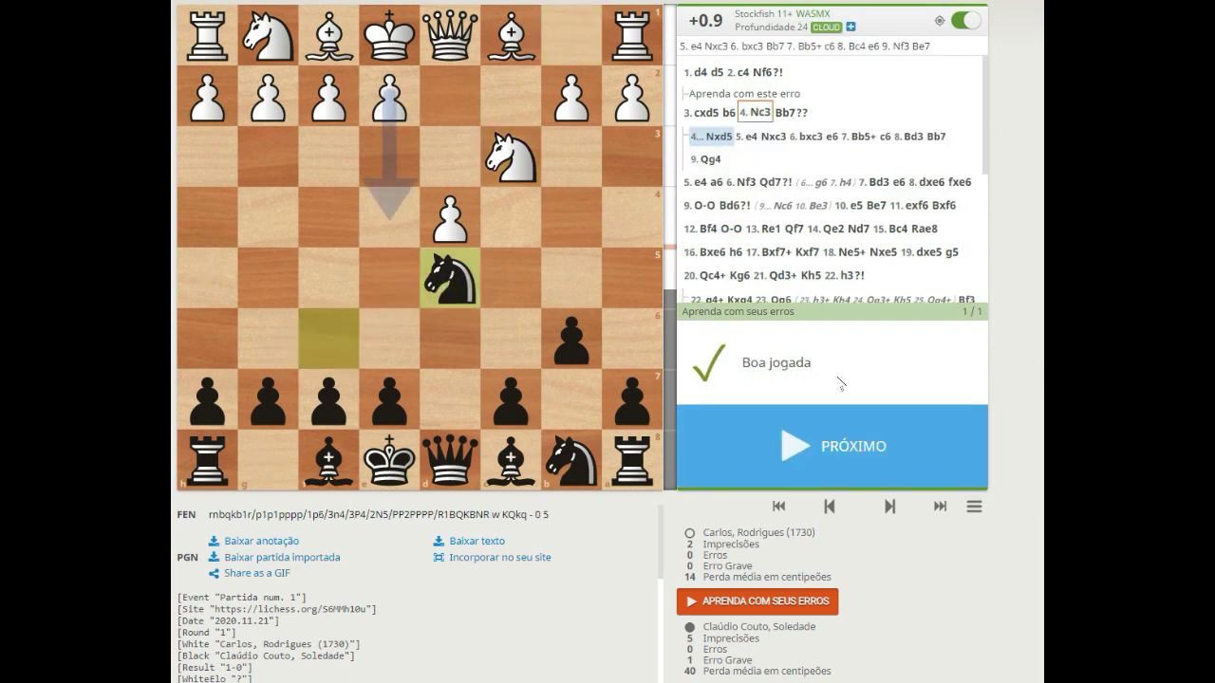
{"action": "left_click", "coordinate": [805, 450]}
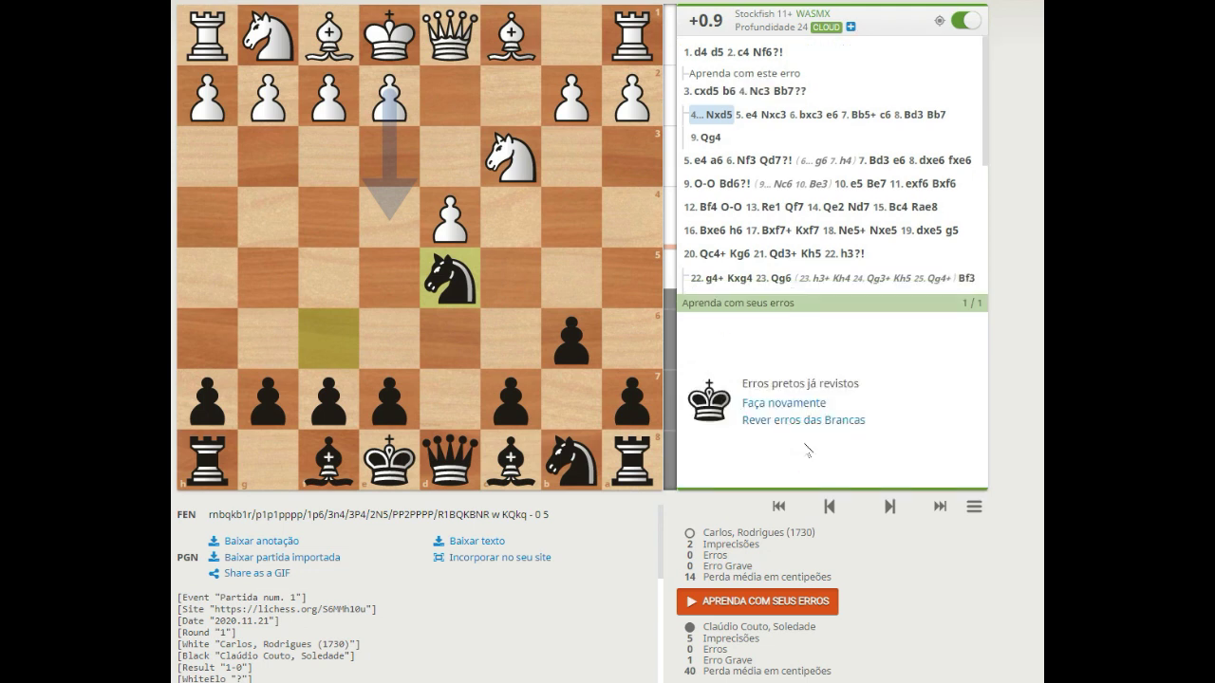
Go back through the game's moves to the starting position
{"action": "key", "text": "Left"}
{"action": "key", "text": "Left"}
{"action": "key", "text": "Left"}
{"action": "key", "text": "Left"}
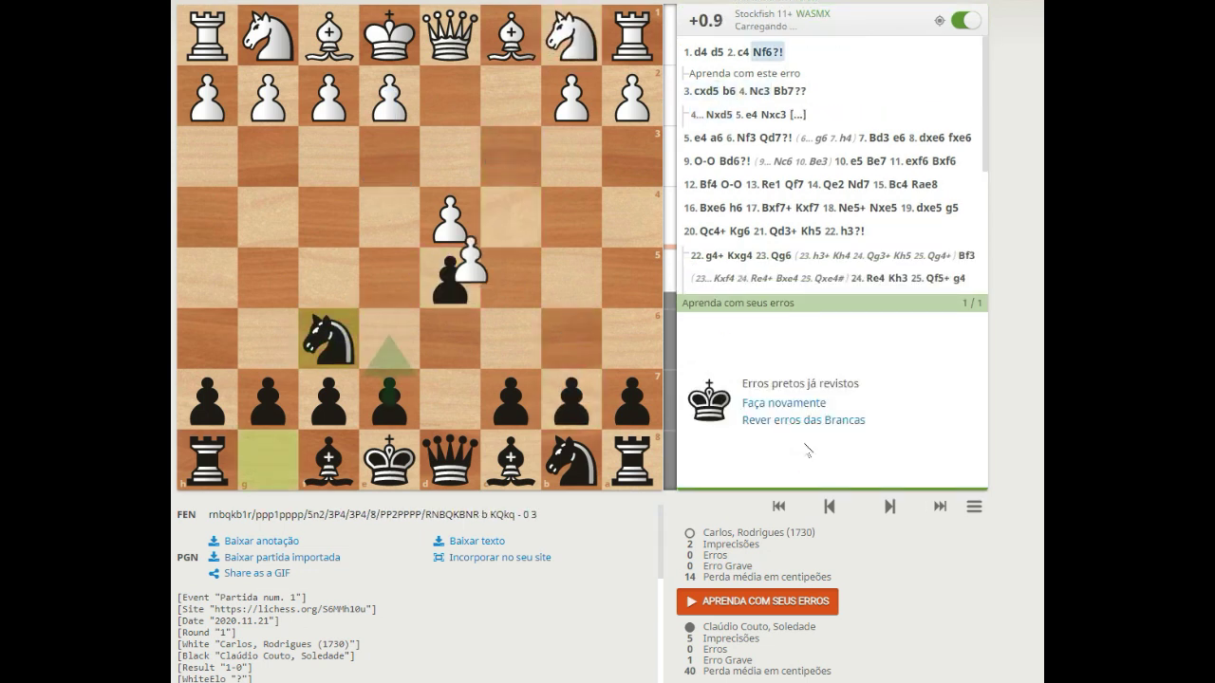
{"action": "left_click", "coordinate": [692, 52]}
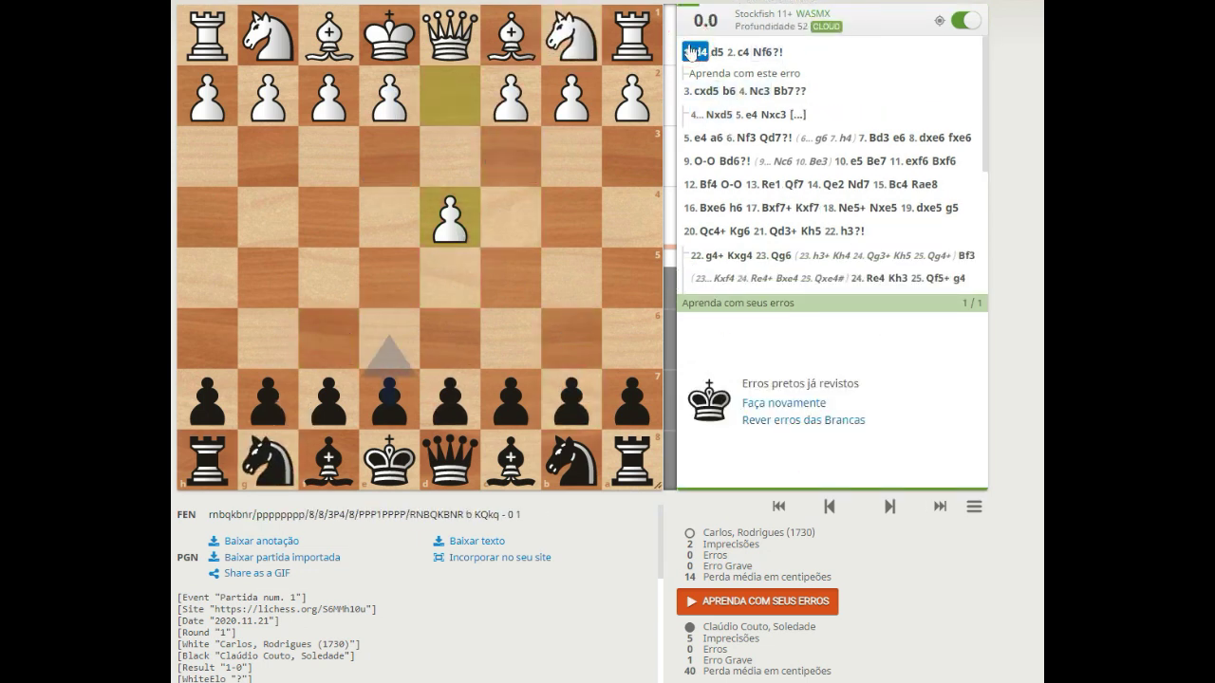
{"action": "key", "text": "Left"}
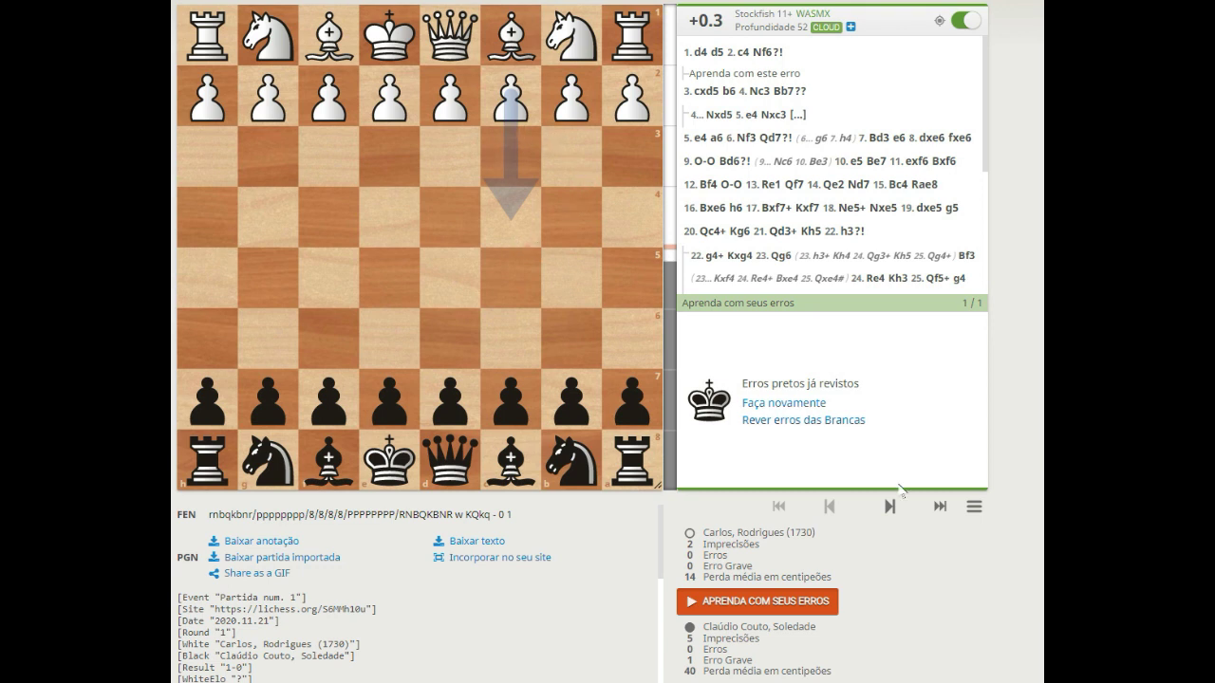
Flip the board to White's perspective and close the analysis settings
{"action": "left_click", "coordinate": [978, 506]}
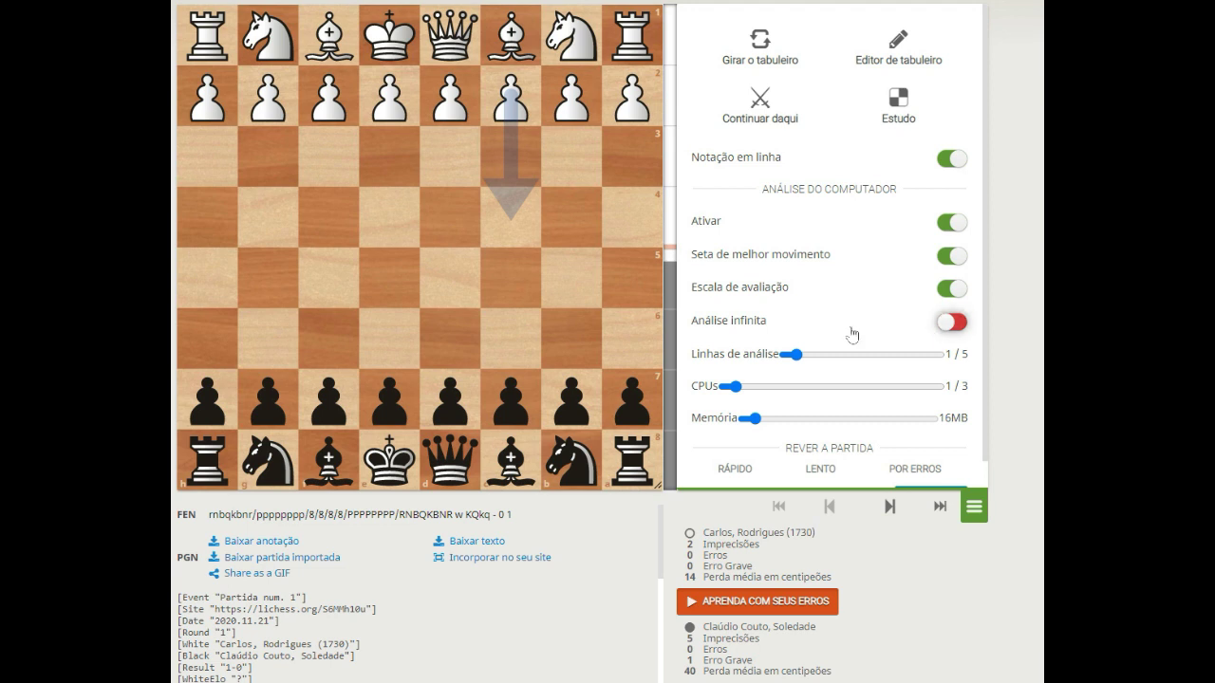
{"action": "left_click", "coordinate": [741, 48]}
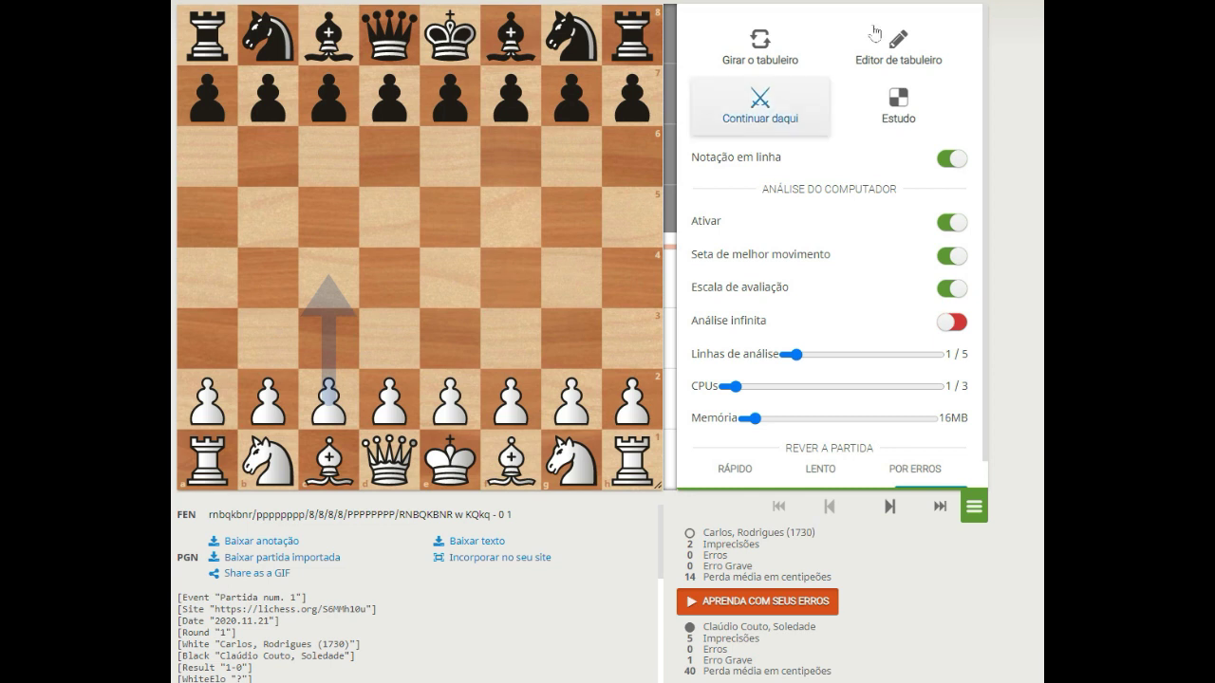
{"action": "left_click", "coordinate": [973, 512]}
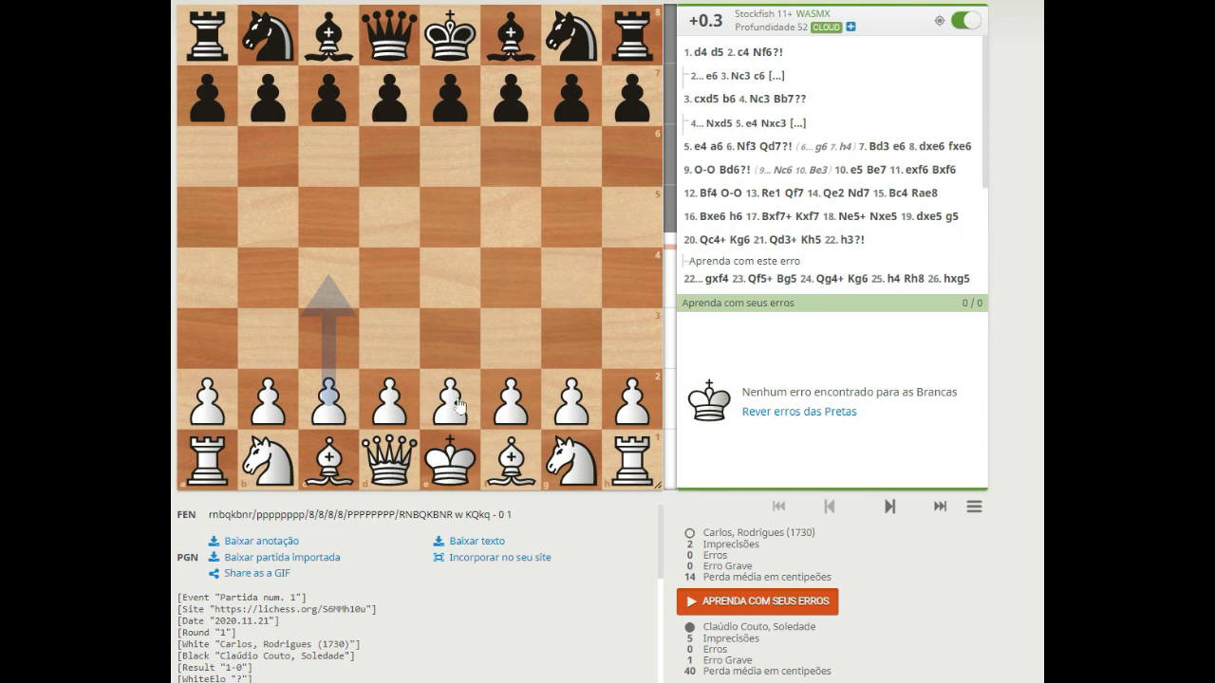
Play 1. e4 as an alternative first move and mark the pawn's advance with an arrow from e2 to e4
{"action": "left_click_drag", "start_coordinate": [452, 406], "coordinate": [452, 277]}
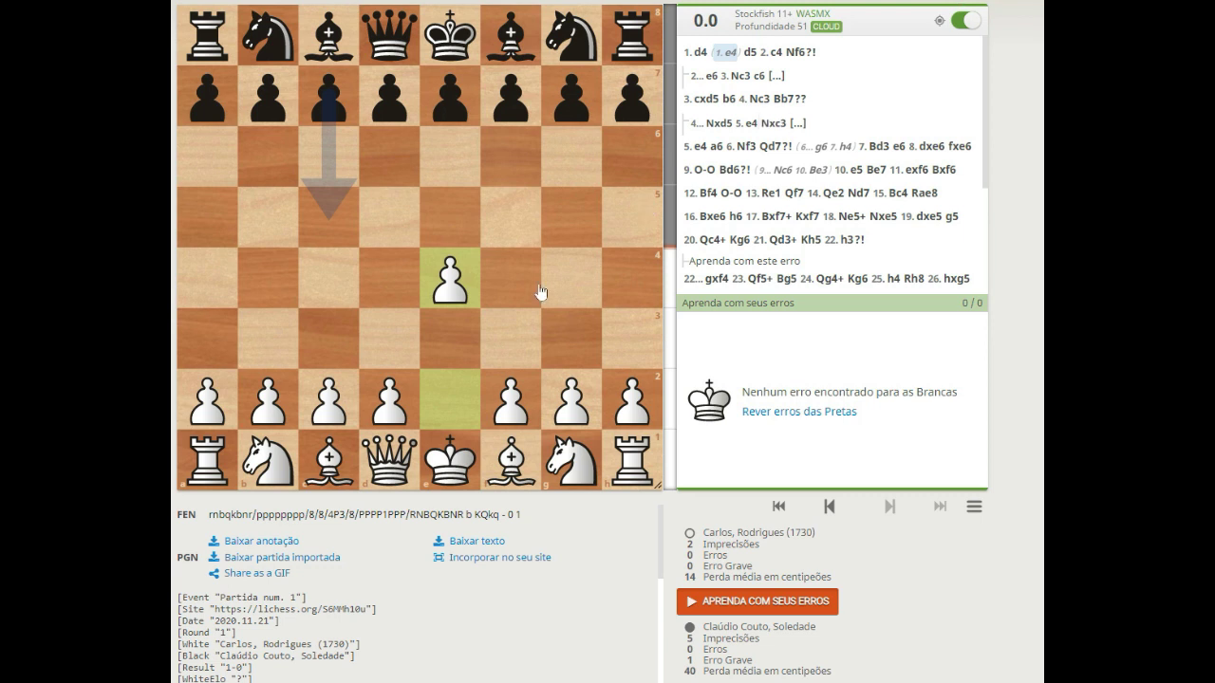
{"action": "left_click_drag", "start_coordinate": [452, 408], "coordinate": [442, 246]}
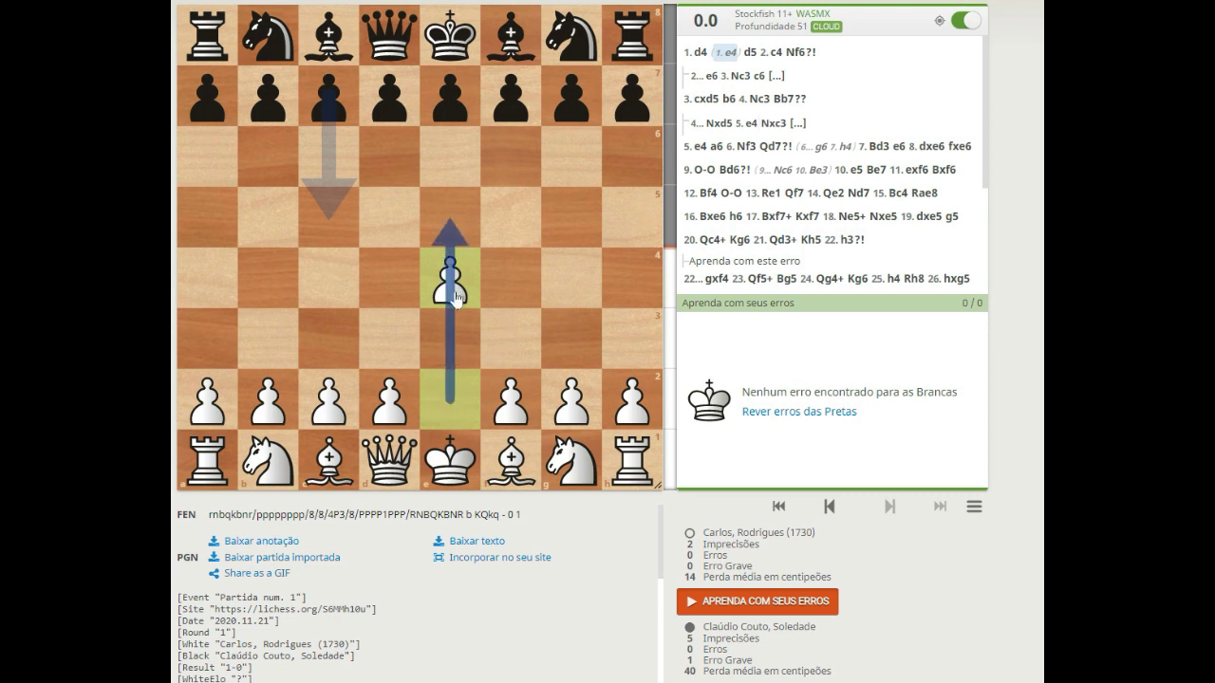
{"action": "left_click_drag", "start_coordinate": [454, 403], "coordinate": [457, 247]}
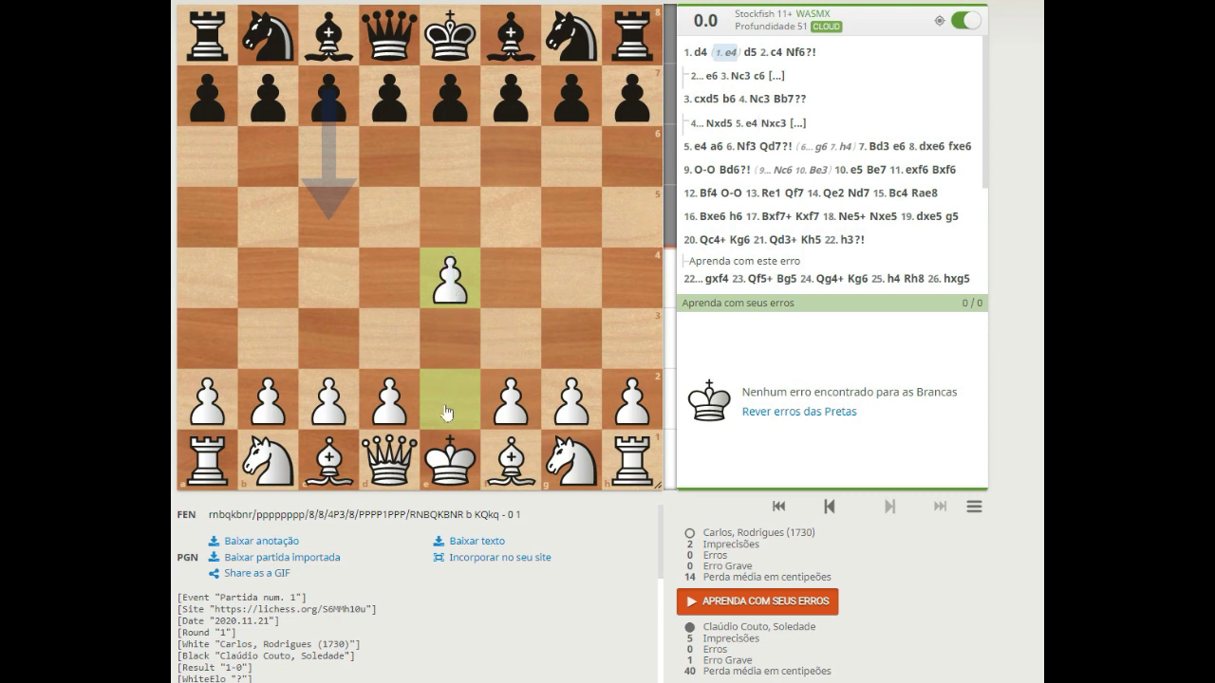
{"action": "left_click_drag", "start_coordinate": [445, 410], "coordinate": [461, 306]}
Mark the queen's diagonal d1 to h5 and the bishop's diagonal f1 to a6 with arrows, and clear all arrows
{"action": "left_click_drag", "start_coordinate": [389, 461], "coordinate": [624, 230]}
{"action": "left_click_drag", "start_coordinate": [511, 463], "coordinate": [231, 186]}
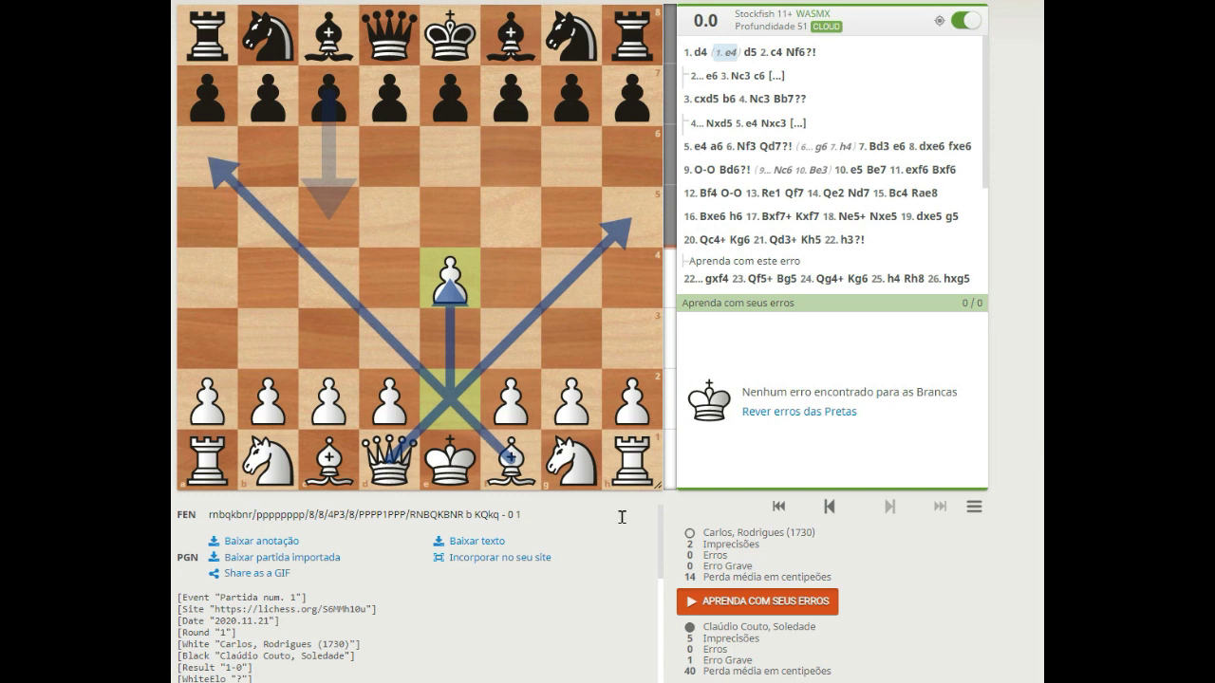
{"action": "left_click_drag", "start_coordinate": [501, 454], "coordinate": [268, 218]}
{"action": "left_click_drag", "start_coordinate": [239, 199], "coordinate": [227, 179]}
{"action": "left_click_drag", "start_coordinate": [406, 459], "coordinate": [614, 236]}
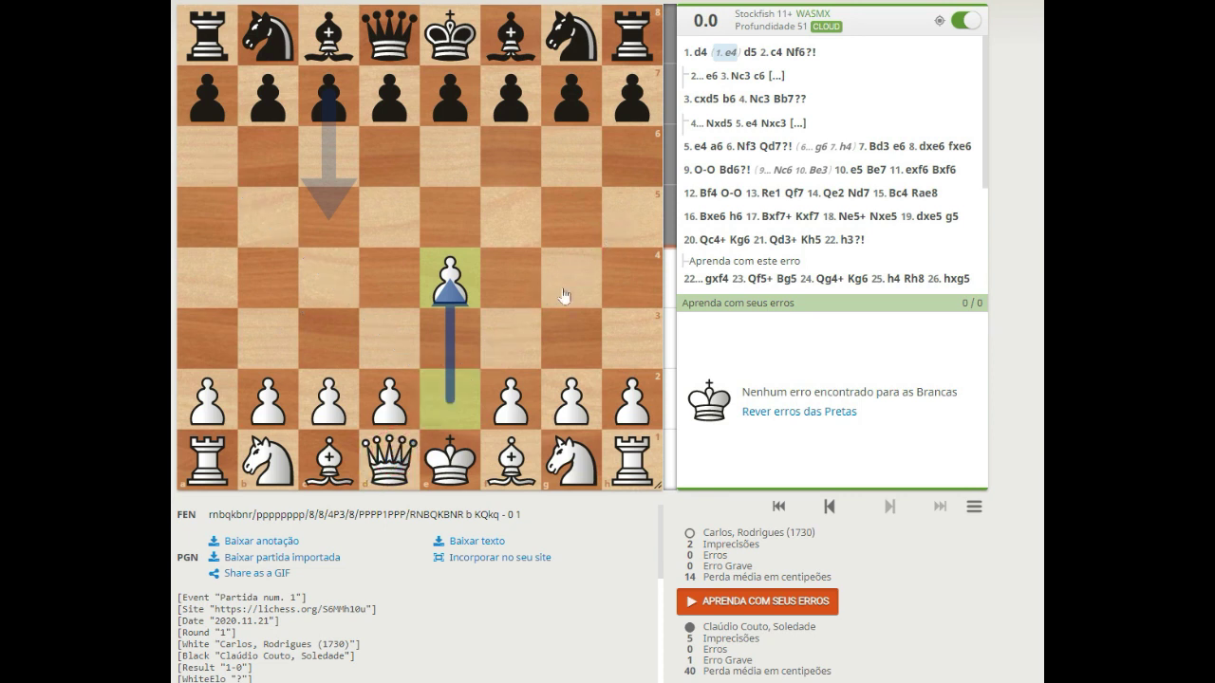
{"action": "left_click", "coordinate": [469, 410]}
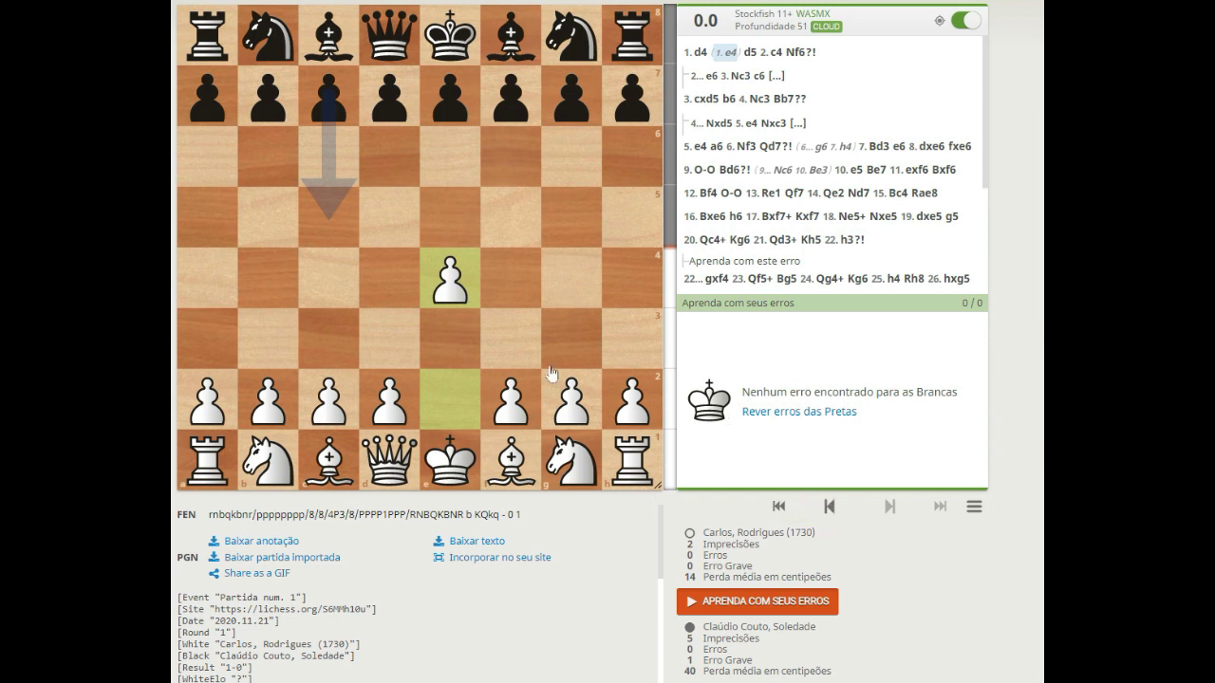
Step through the main line of the game from 1. d4 to 2... Nf6
{"action": "left_click", "coordinate": [700, 57]}
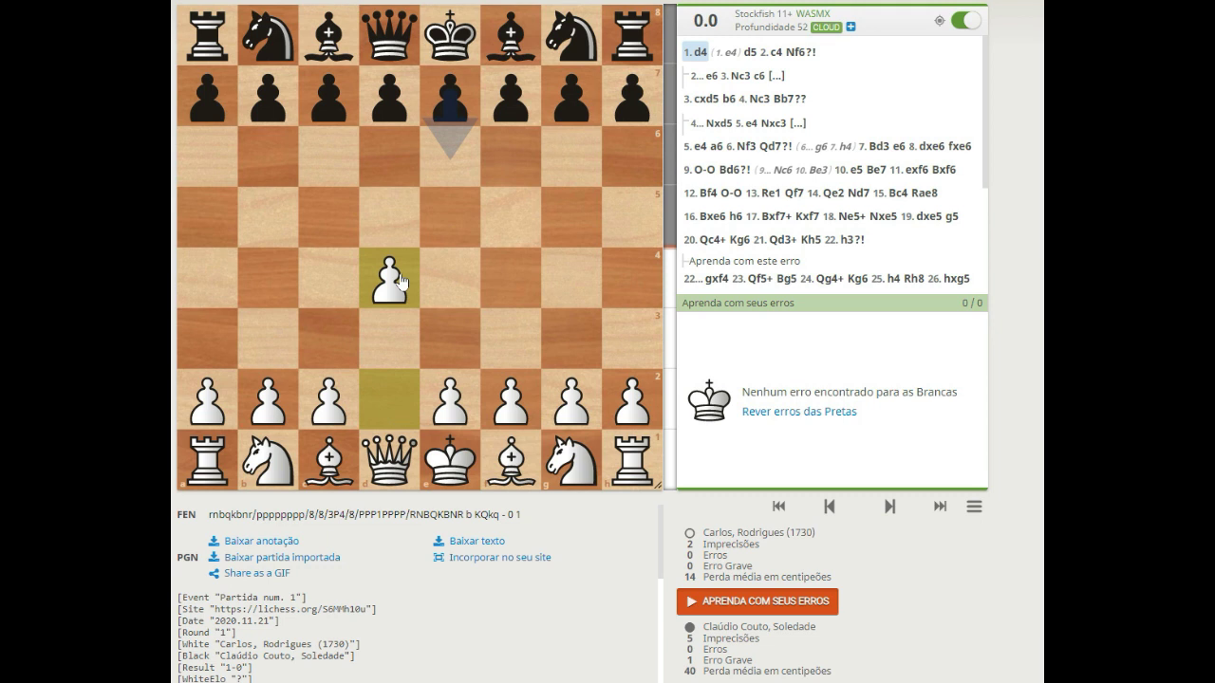
{"action": "key", "text": "Right"}
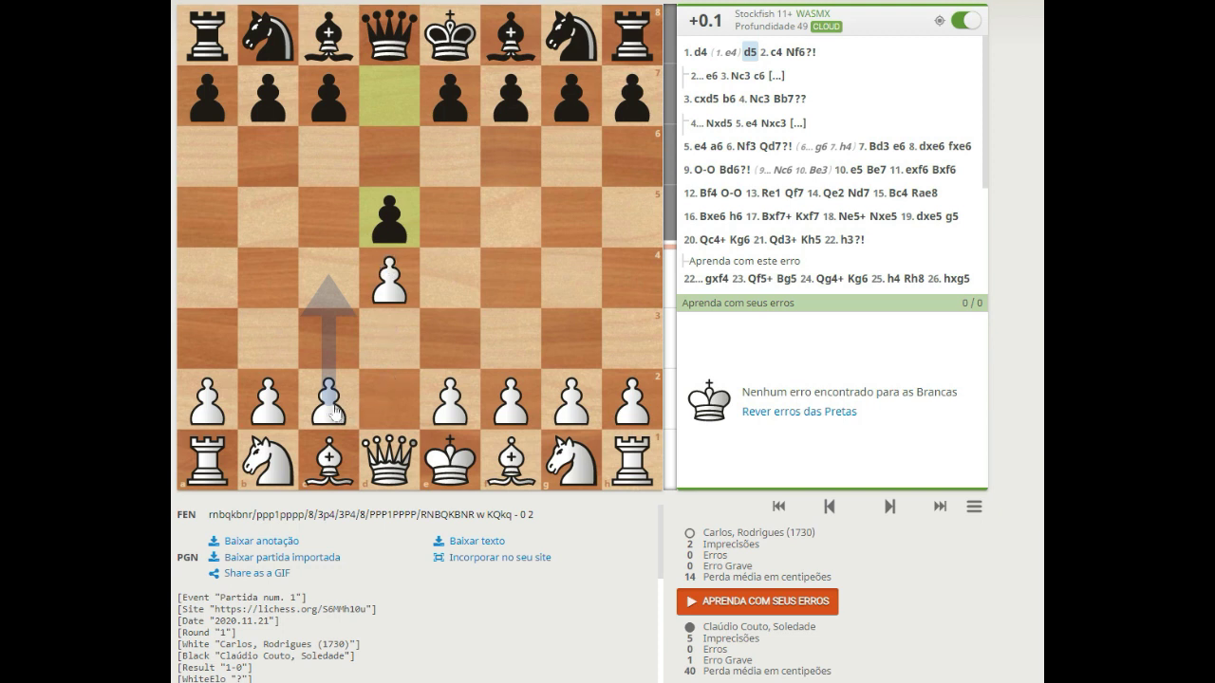
{"action": "key", "text": "Right"}
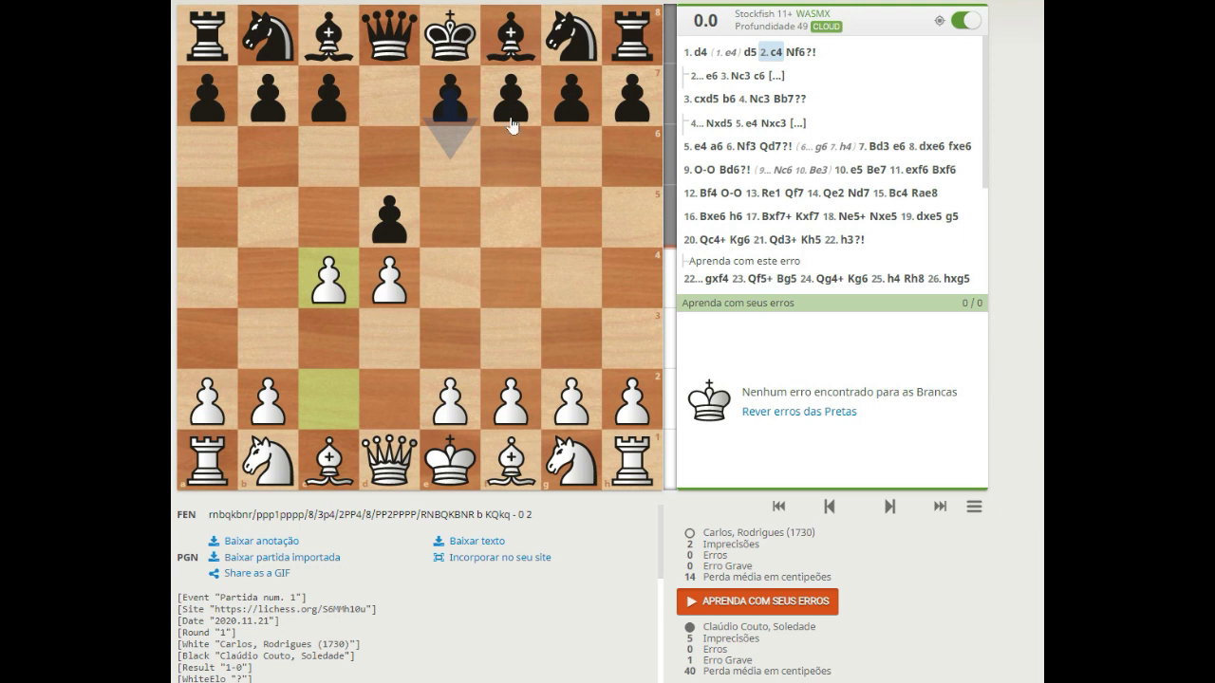
{"action": "left_click", "coordinate": [799, 55]}
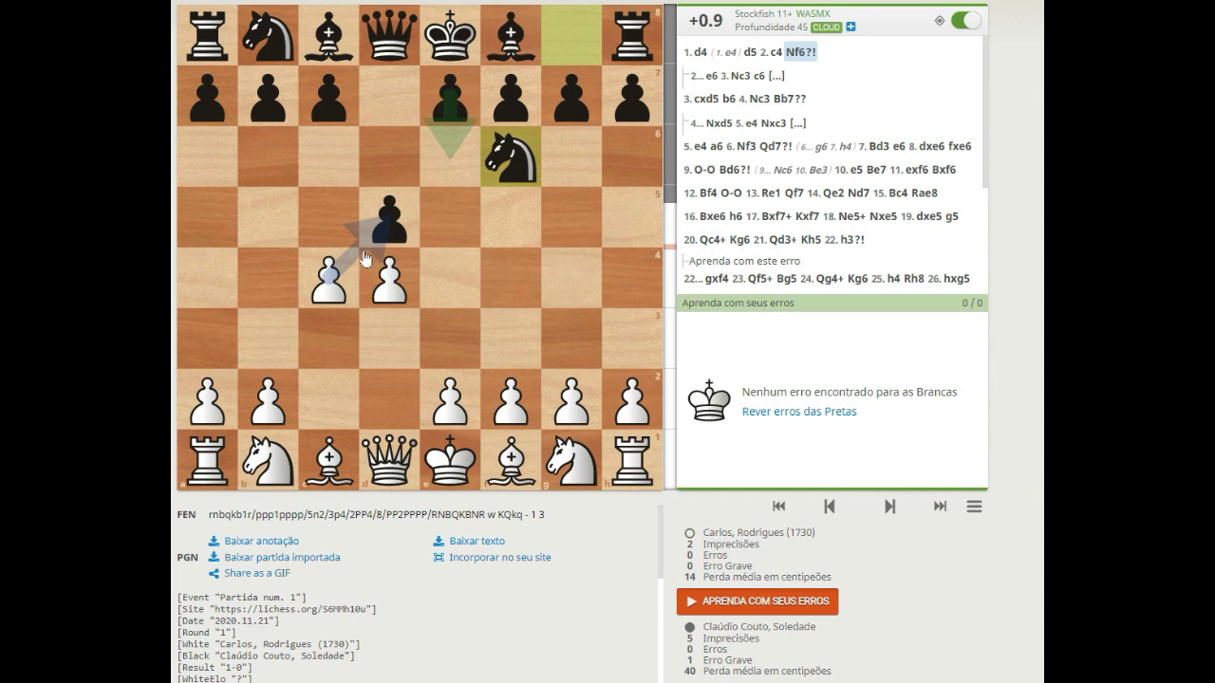
Show pawn support from e6 to d5 with a temporary arrow, and preview 3. cxd5 before returning to 2... Nf6
{"action": "left_click_drag", "start_coordinate": [456, 159], "coordinate": [403, 217]}
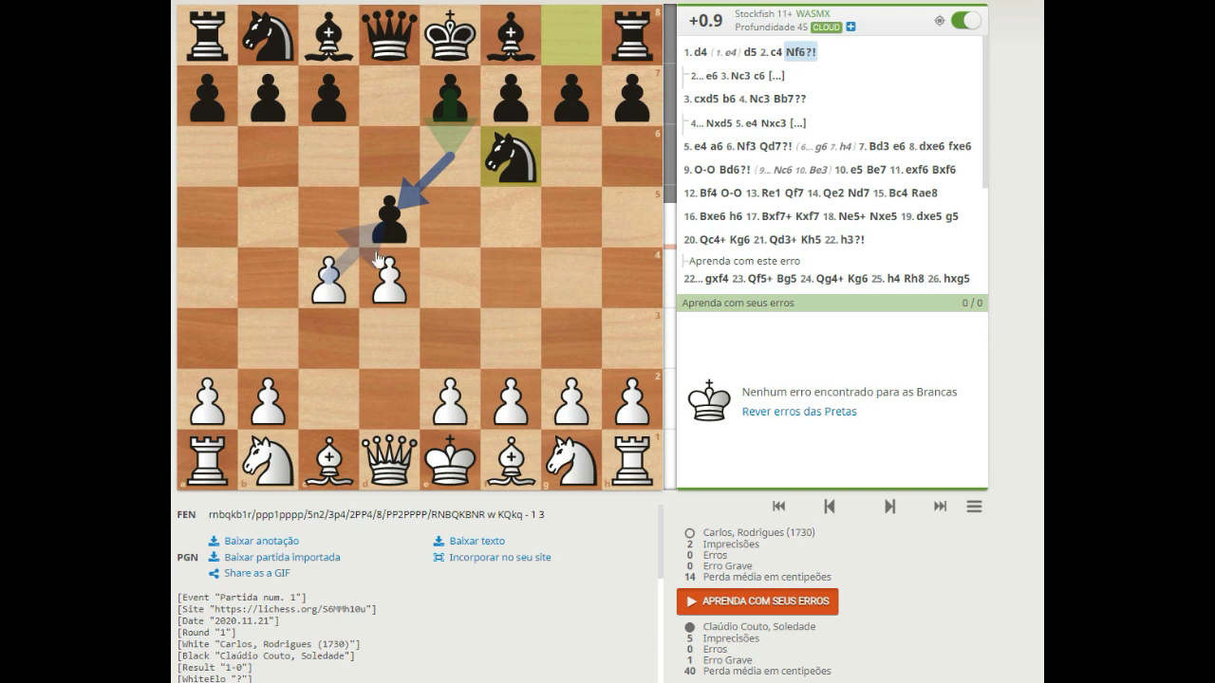
{"action": "left_click", "coordinate": [437, 178]}
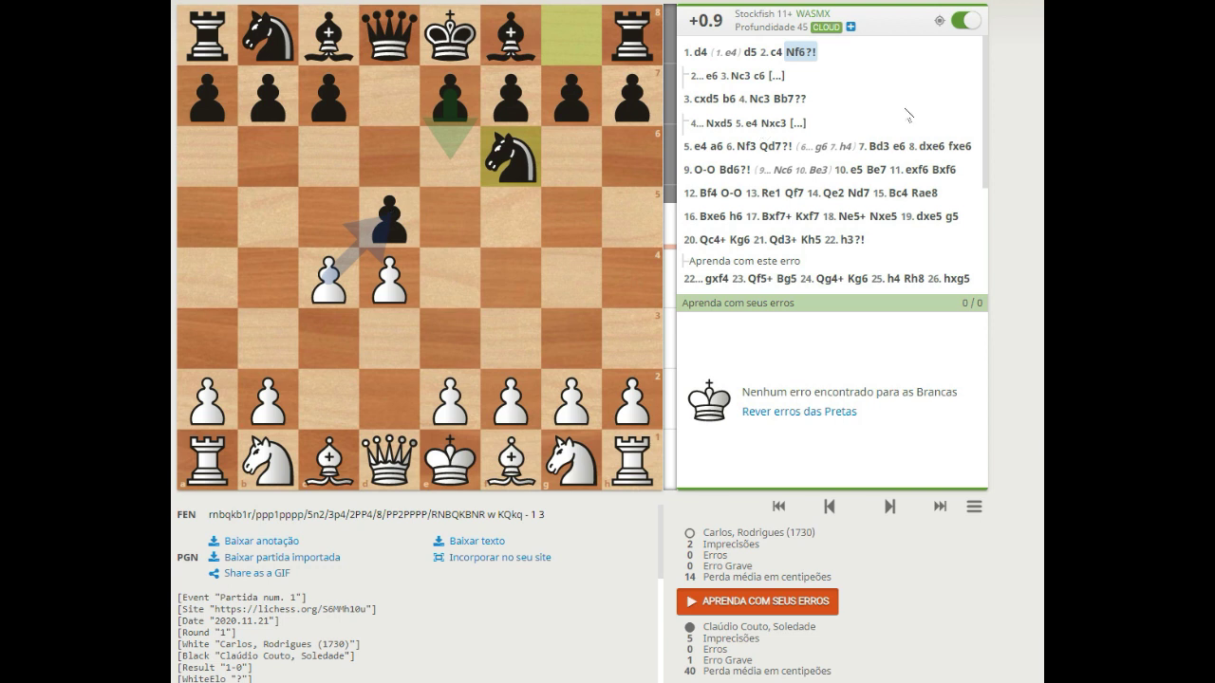
{"action": "key", "text": "Right"}
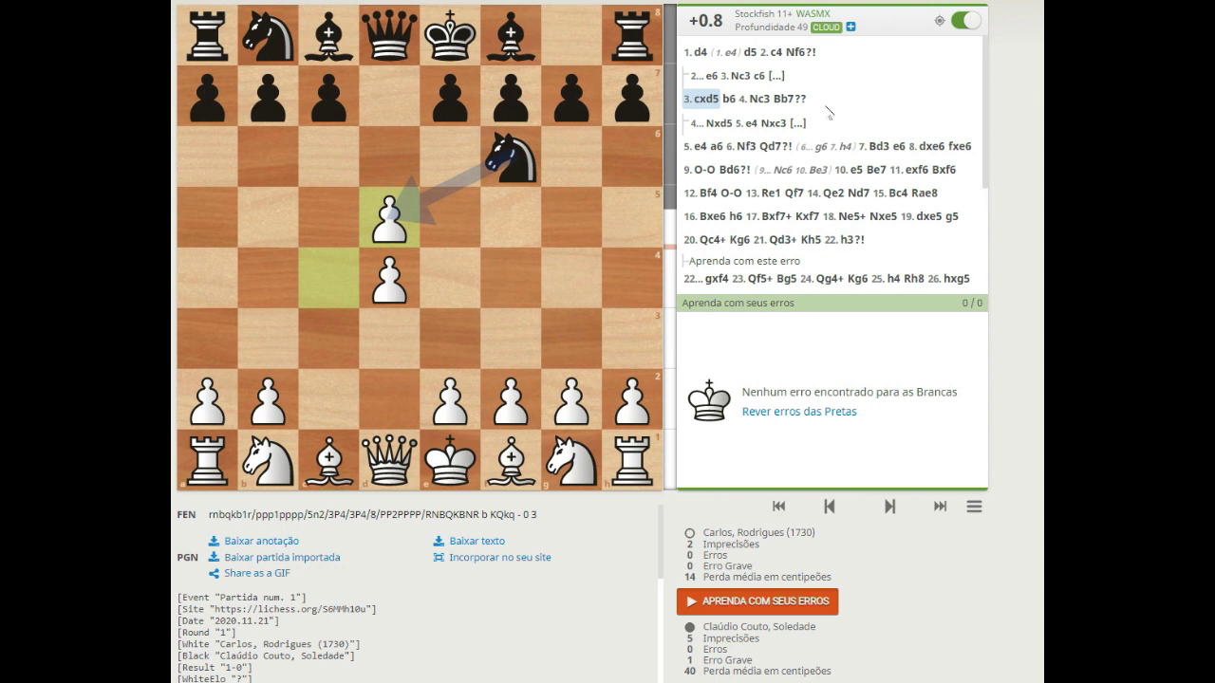
{"action": "left_click", "coordinate": [795, 53]}
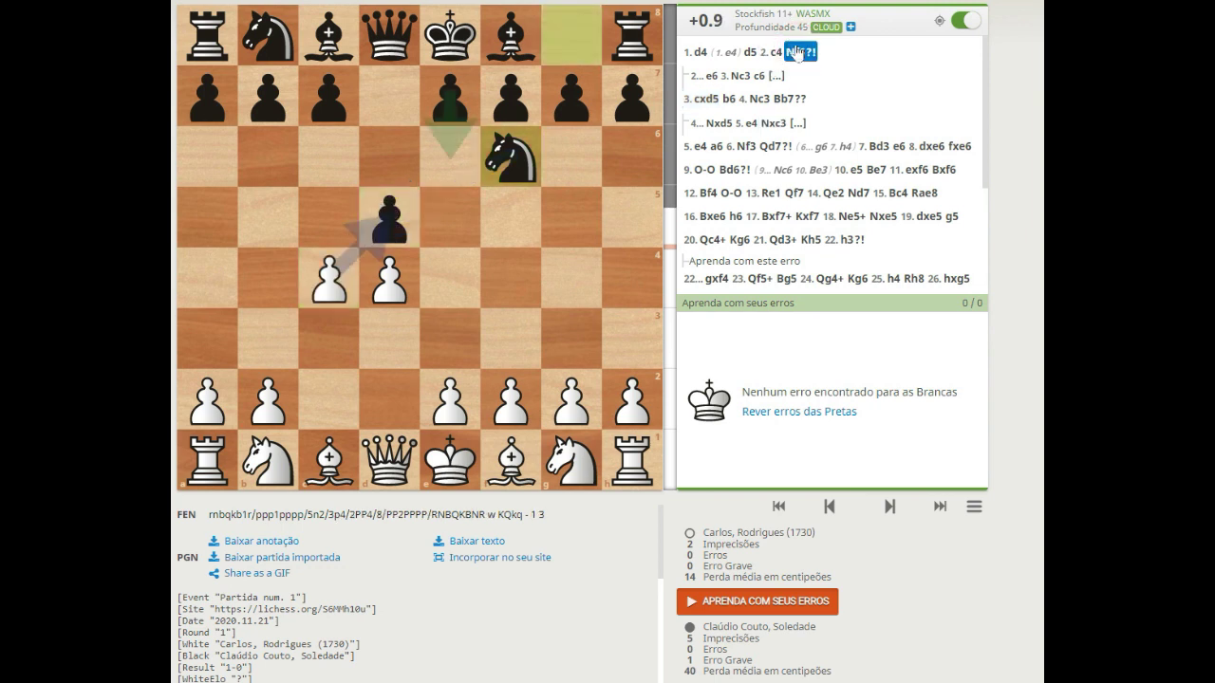
Follow the engine's suggested variation 2... e6 to 3. Nc3, temporarily marking the e6 pawn's support of d5
{"action": "left_click", "coordinate": [706, 76]}
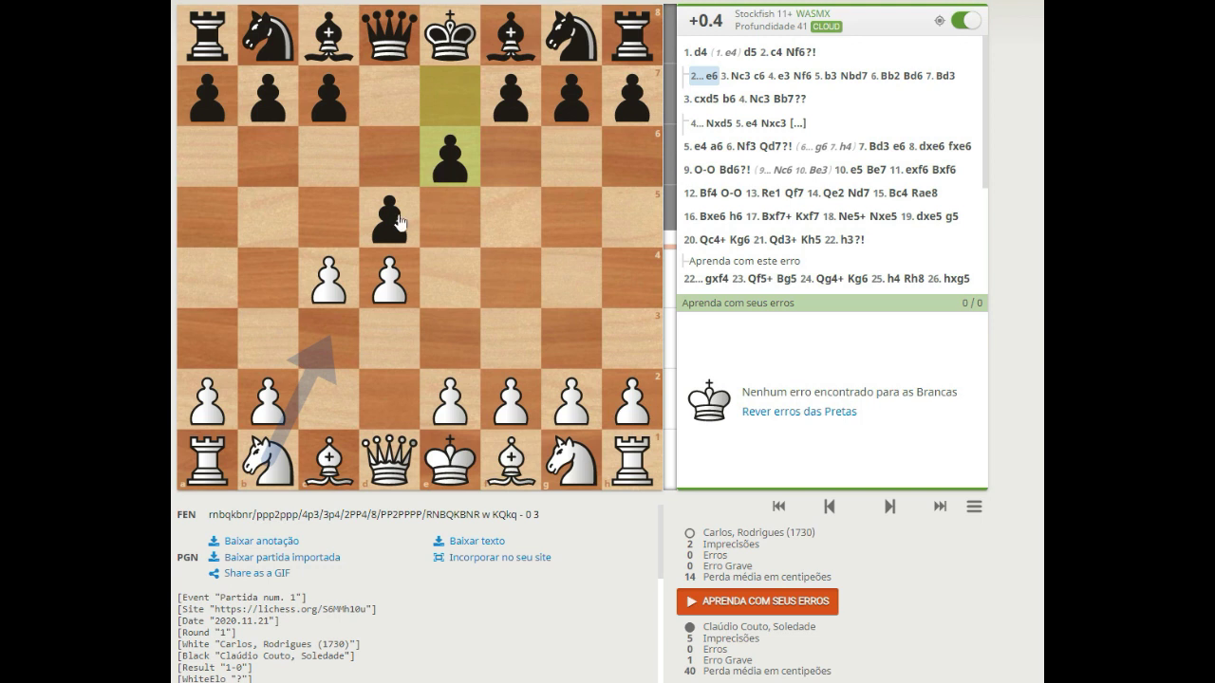
{"action": "right_click", "coordinate": [448, 165]}
{"action": "left_click_drag", "start_coordinate": [448, 165], "coordinate": [390, 228]}
{"action": "left_click", "coordinate": [397, 285]}
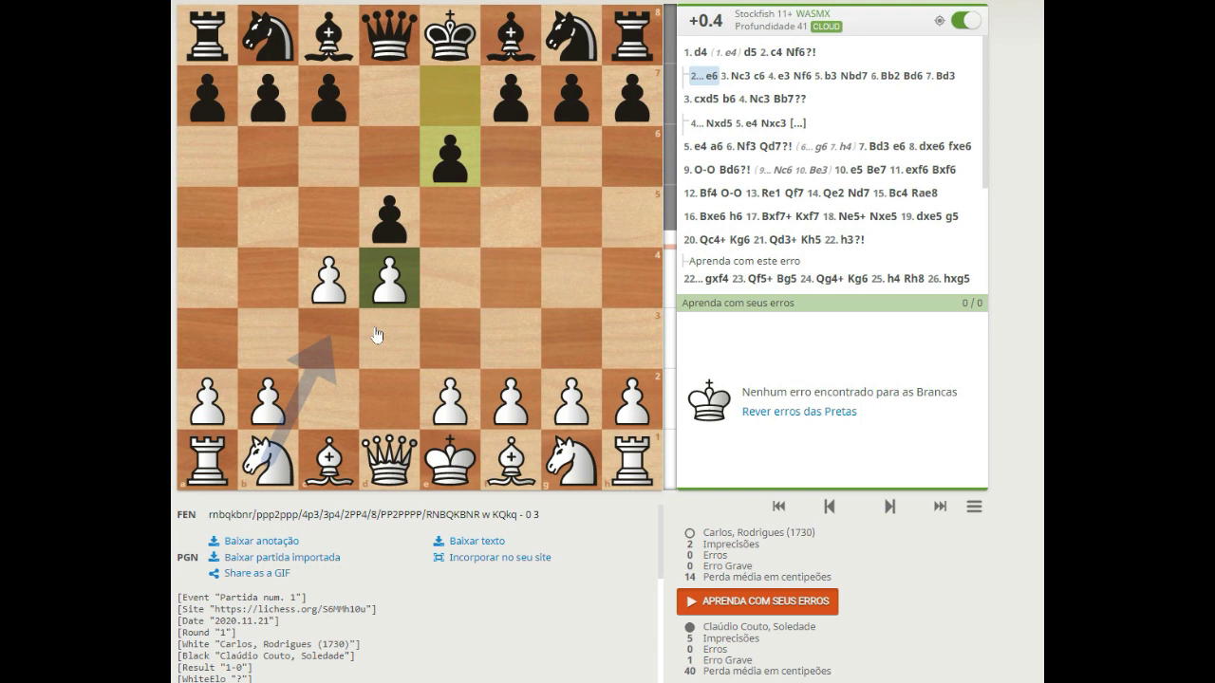
{"action": "left_click", "coordinate": [741, 76]}
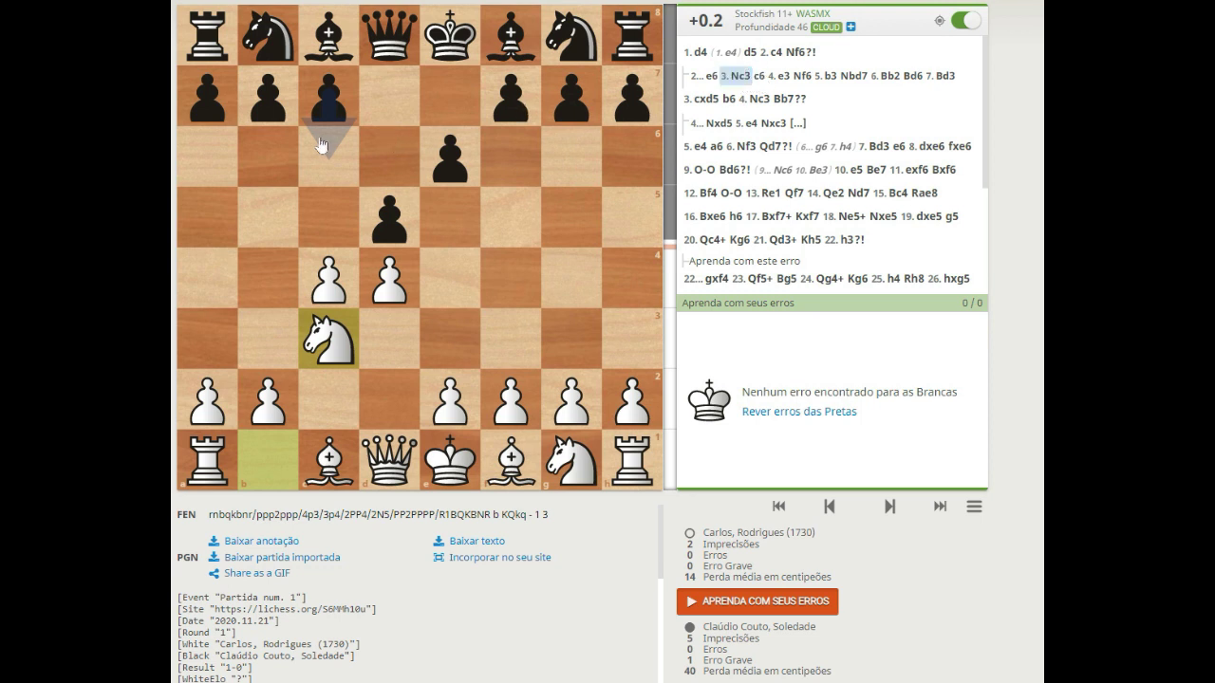
Preview 3... c6 in the suggested variation, and return to the main line to follow it from 2... Nf6 to 3... b6
{"action": "left_click", "coordinate": [758, 77]}
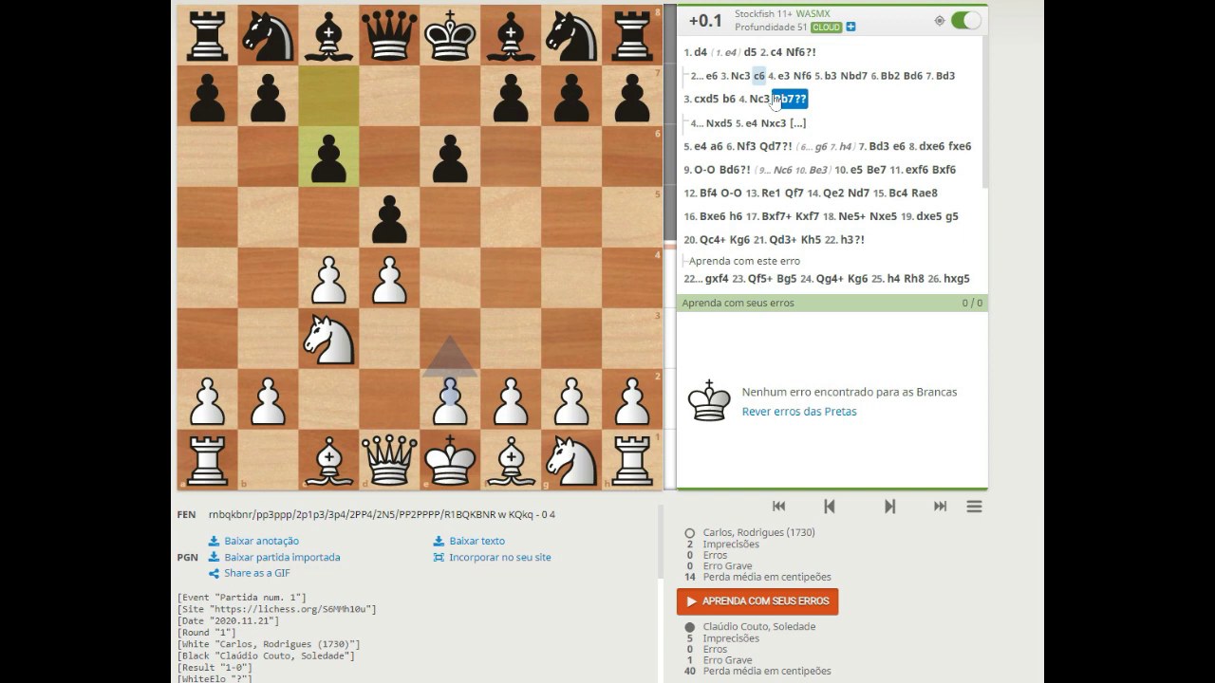
{"action": "left_click", "coordinate": [800, 56]}
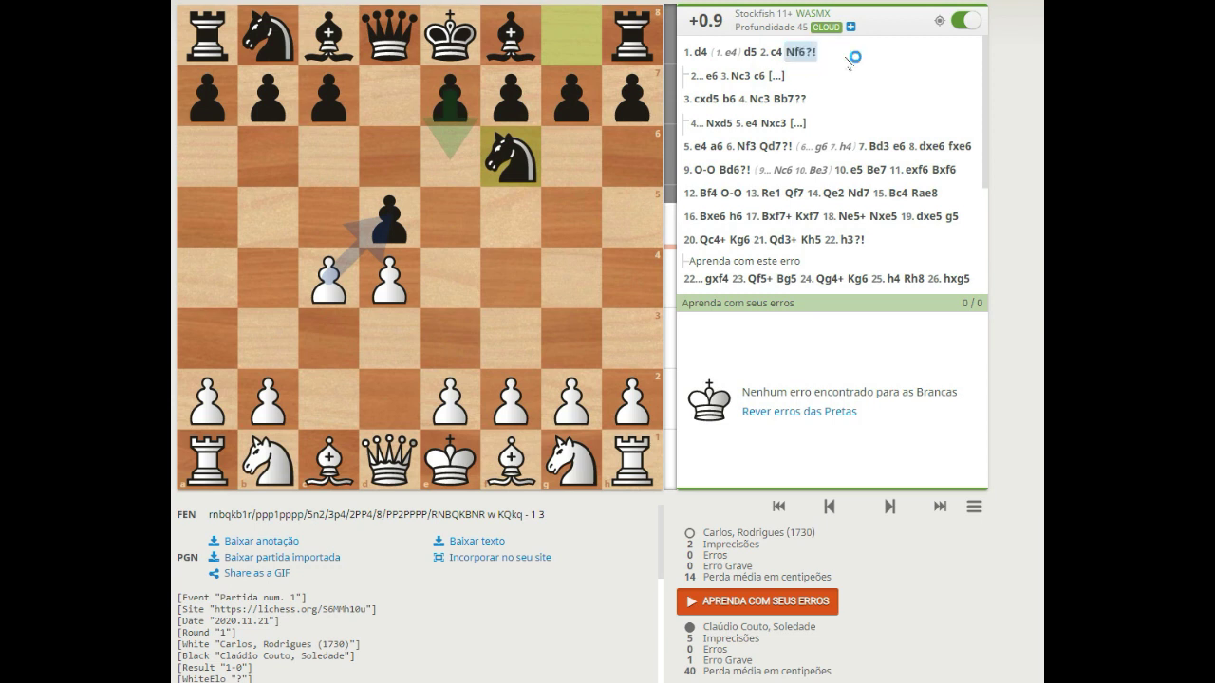
{"action": "key", "text": "Right"}
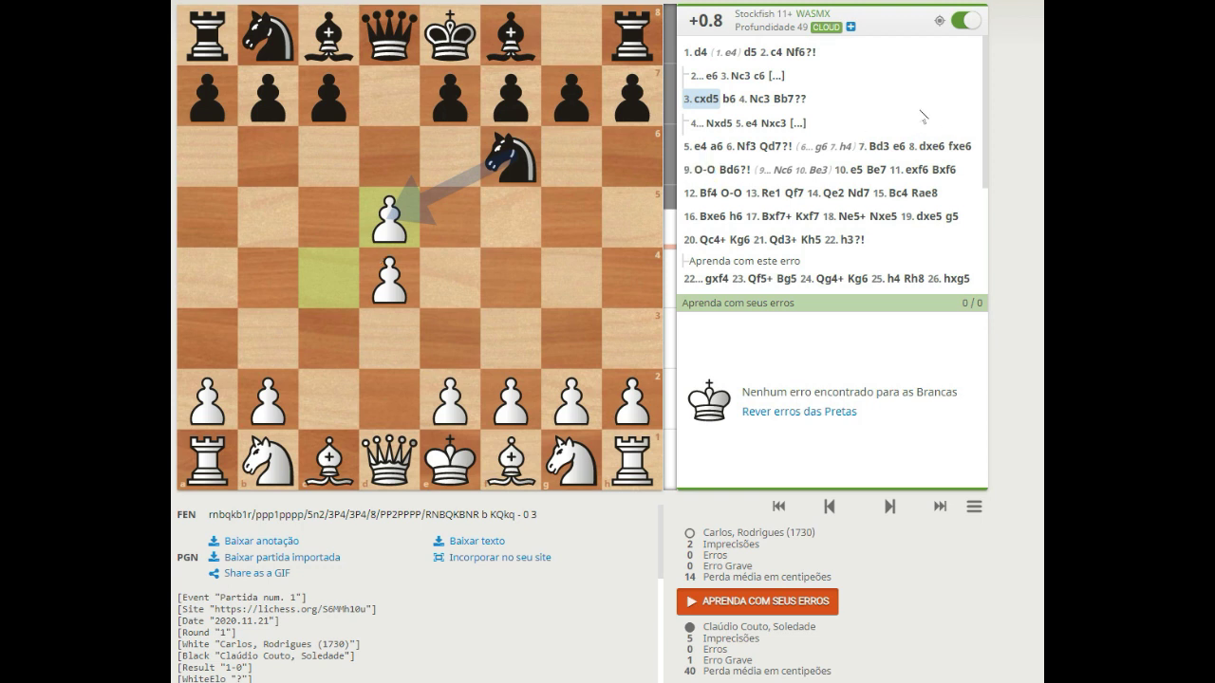
{"action": "key", "text": "Right"}
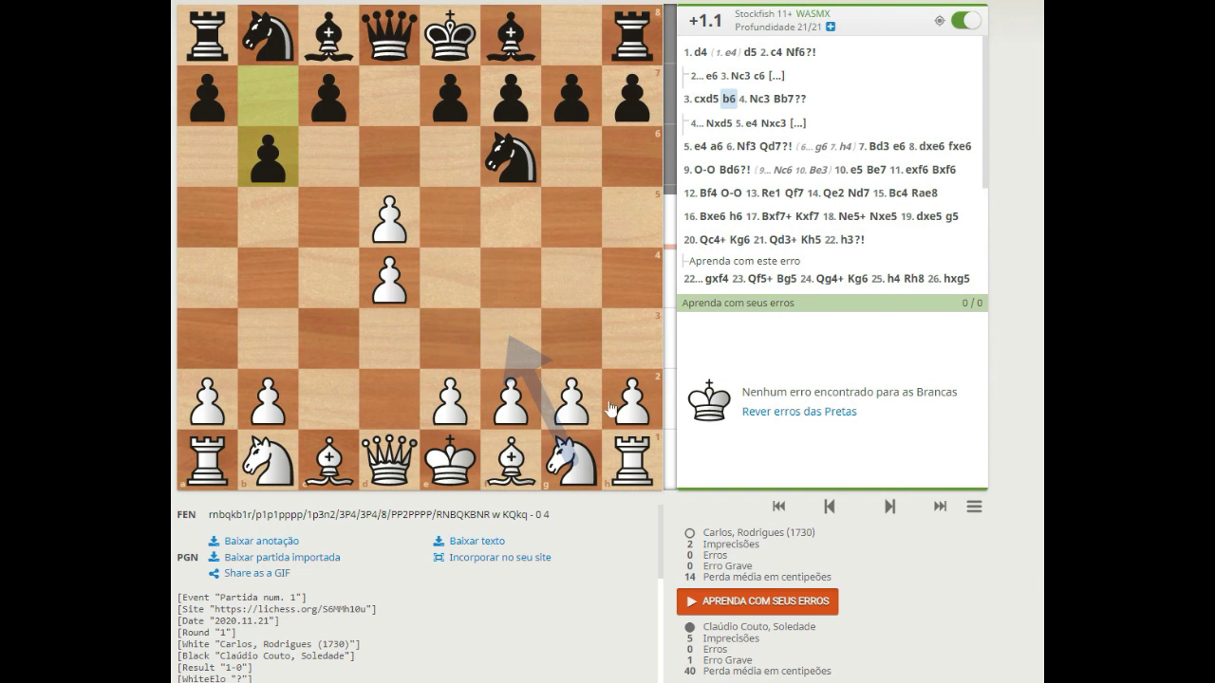
Turn the inline notation off to list the moves in columns, and turn it back on
{"action": "left_click", "coordinate": [974, 509]}
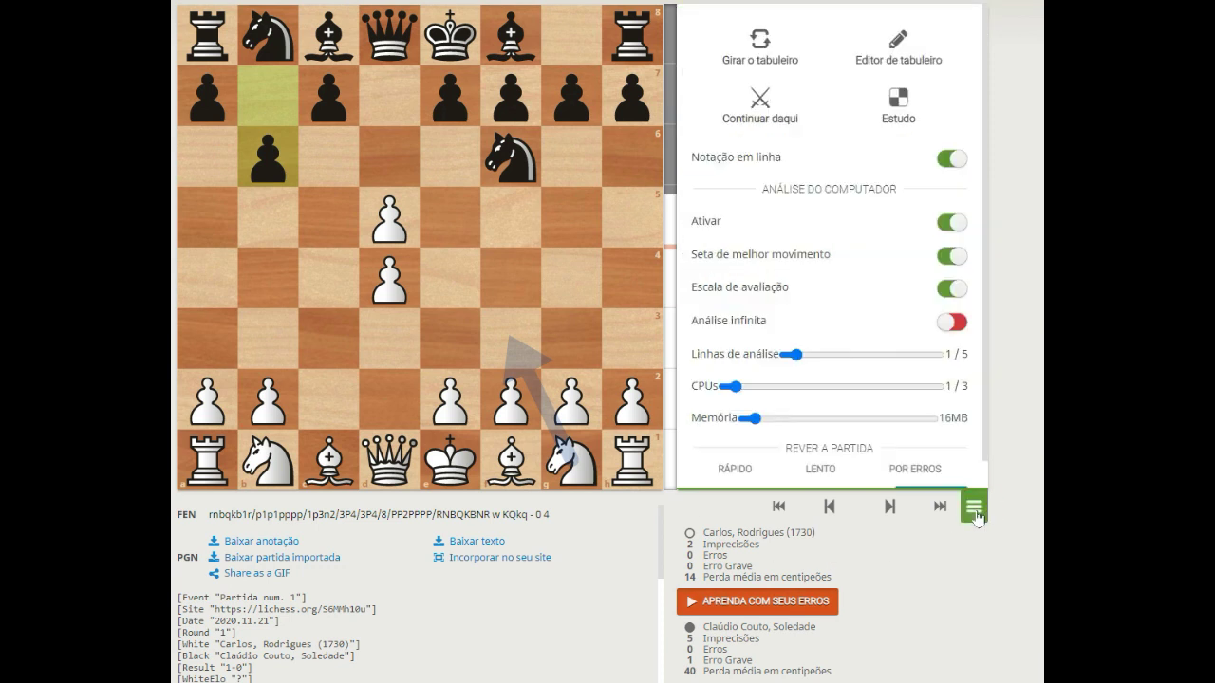
{"action": "left_click", "coordinate": [971, 507]}
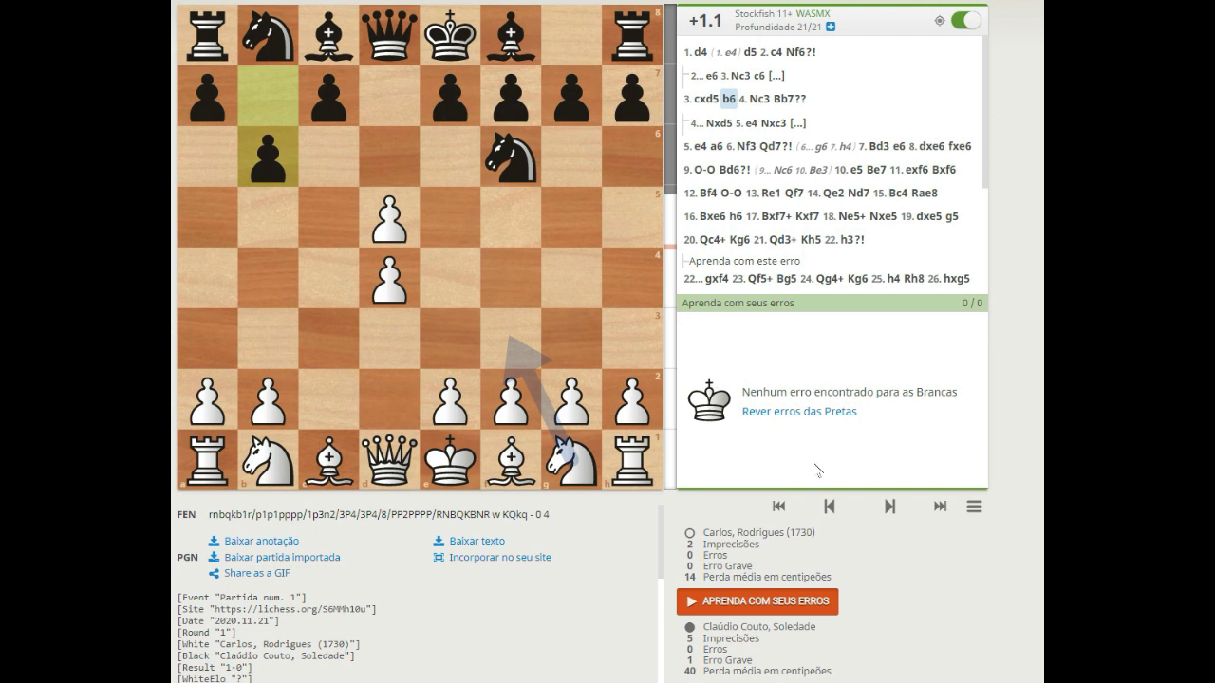
{"action": "left_click", "coordinate": [977, 508]}
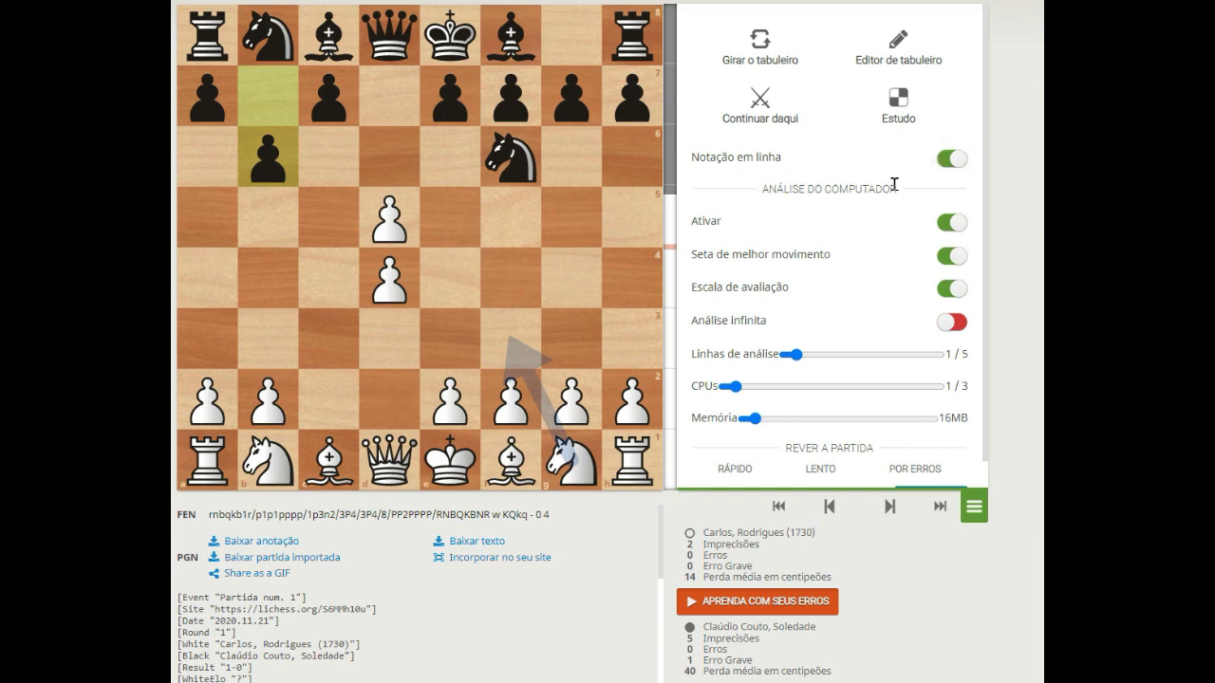
{"action": "left_click", "coordinate": [949, 161]}
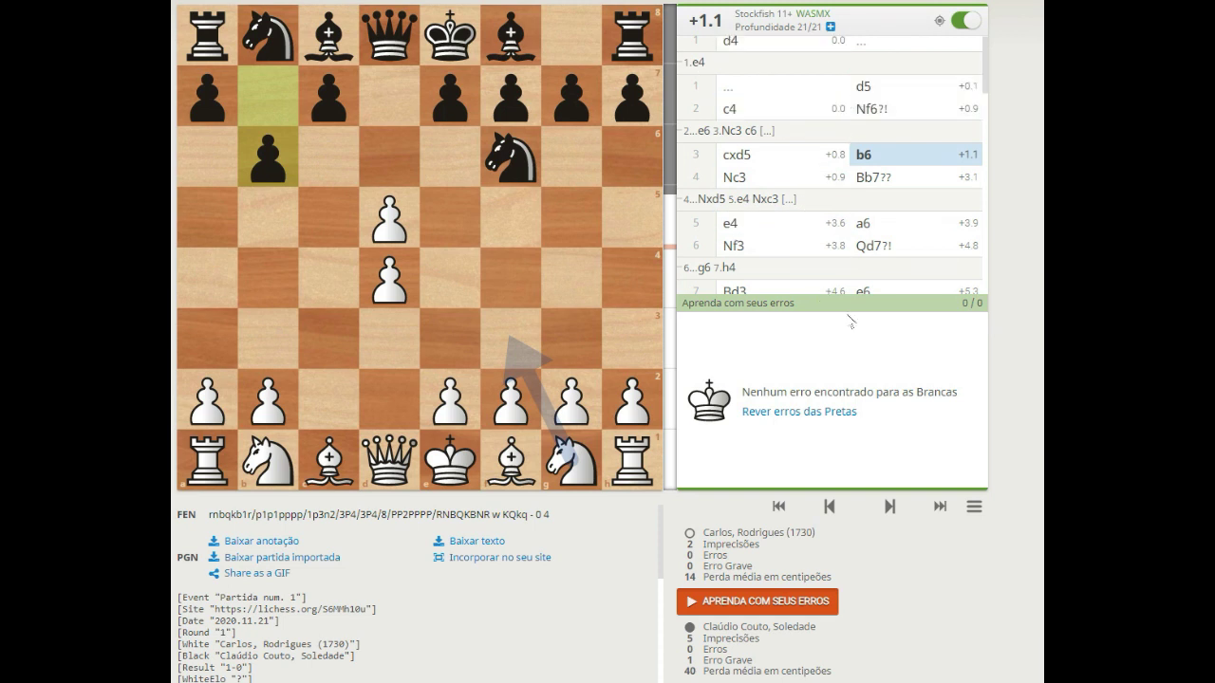
{"action": "left_click", "coordinate": [973, 507]}
{"action": "left_click", "coordinate": [949, 158]}
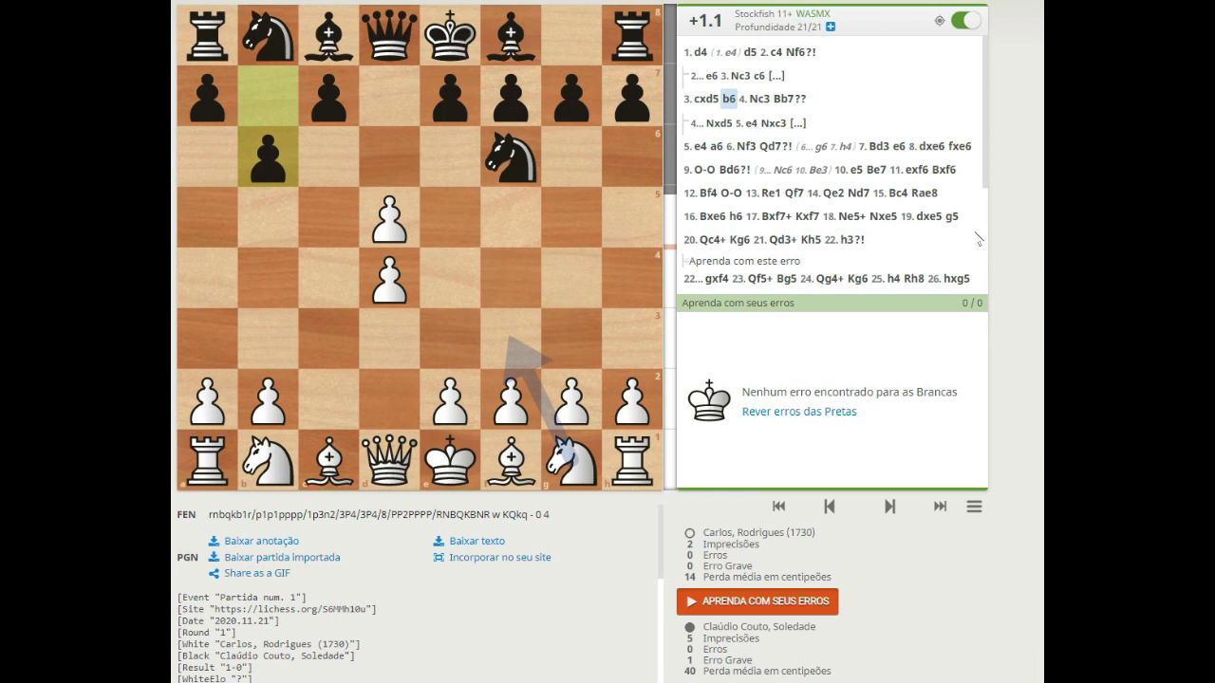
Advance to 4. Nc3 and show the knight's support from c3 to d5 with a temporary arrow
{"action": "key", "text": "Right"}
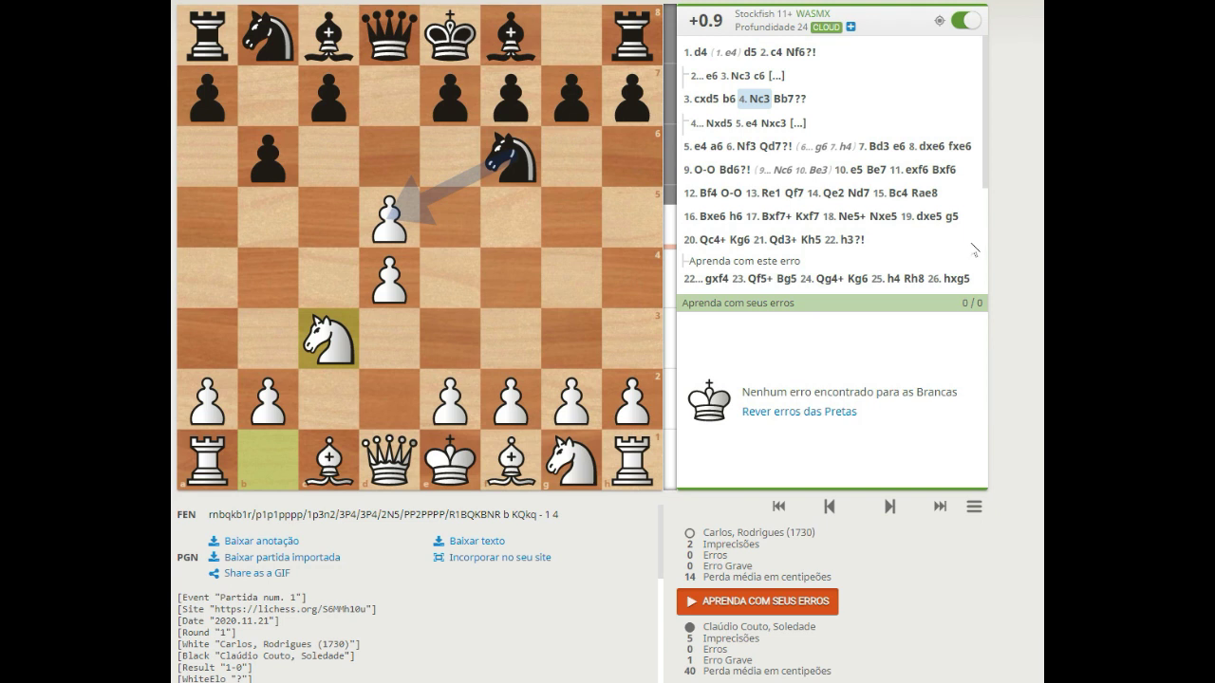
{"action": "mouse_move", "coordinate": [317, 341]}
{"action": "left_mouse_down"}
{"action": "mouse_move", "coordinate": [342, 270]}
{"action": "mouse_move", "coordinate": [380, 221]}
{"action": "mouse_move", "coordinate": [385, 231]}
{"action": "left_mouse_up"}
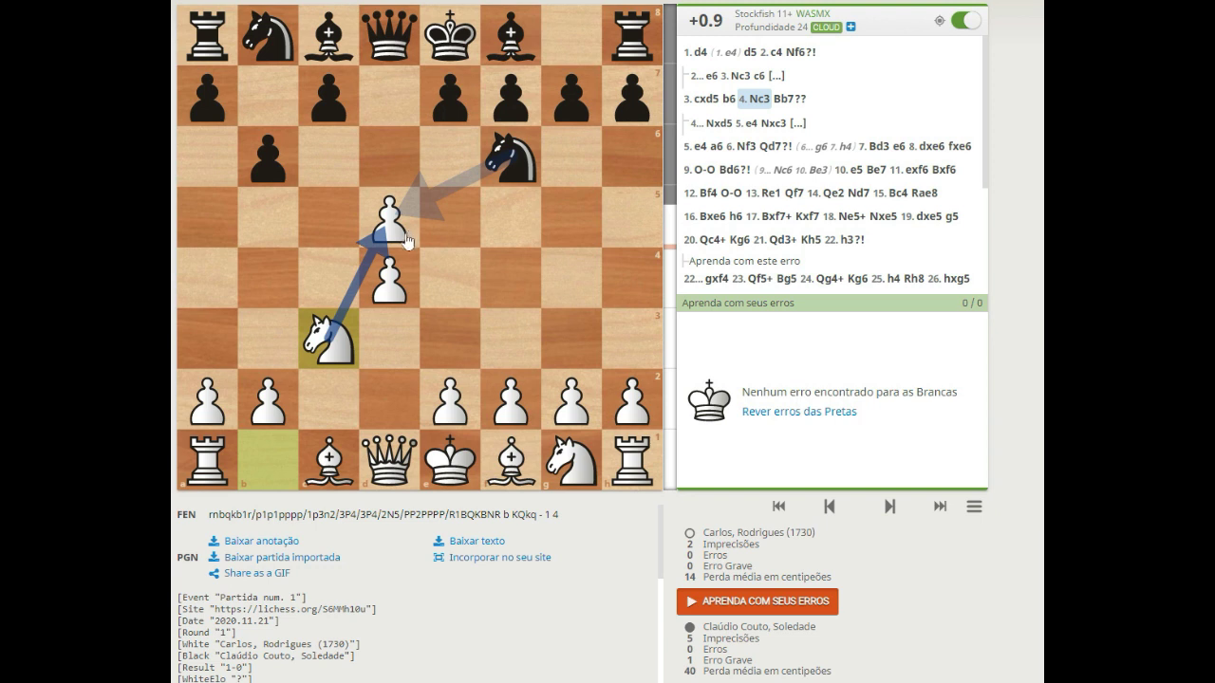
{"action": "left_click", "coordinate": [346, 302]}
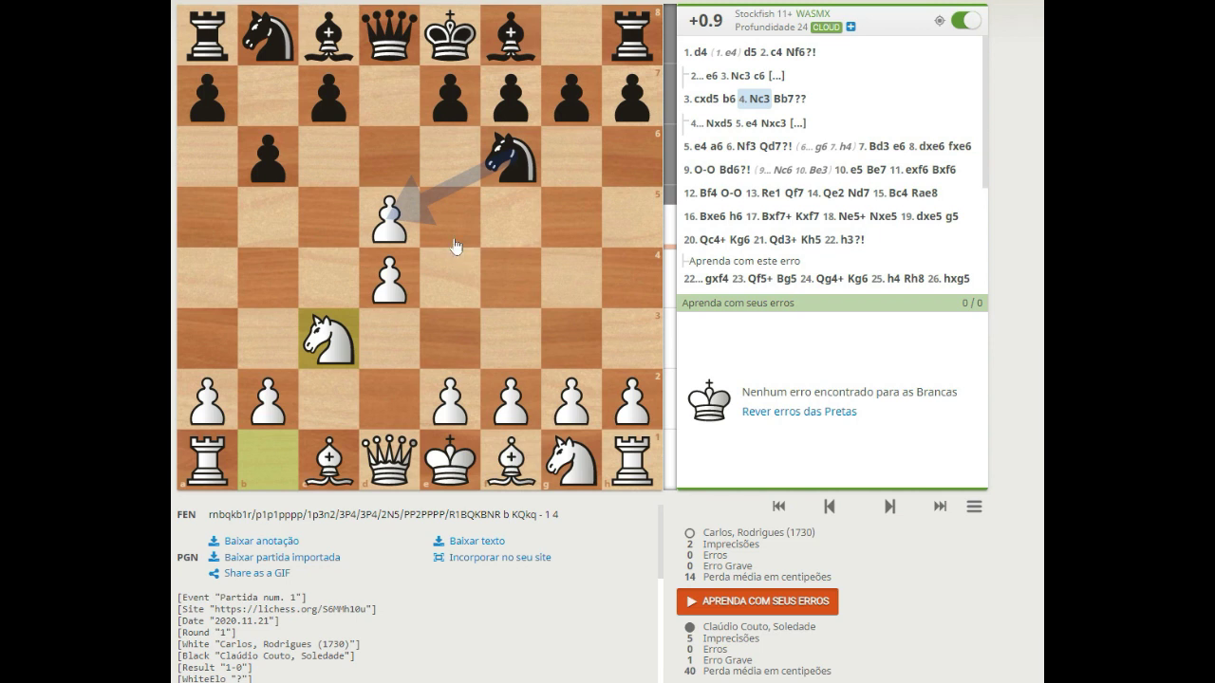
Go to 4... Bb7 and temporarily mark the f6 knight, b7 bishop and d8 queen attacking d5 with arrows
{"action": "left_click", "coordinate": [792, 101]}
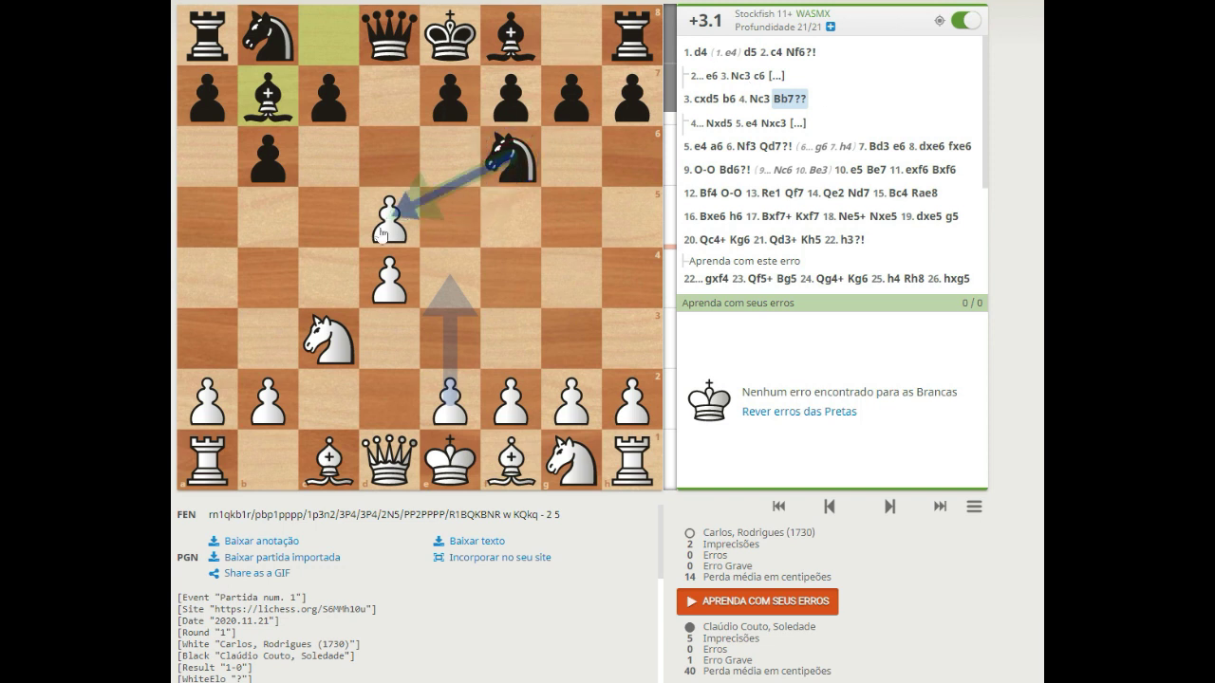
{"action": "right_click", "coordinate": [267, 95]}
{"action": "left_click_drag", "start_coordinate": [268, 95], "coordinate": [391, 233]}
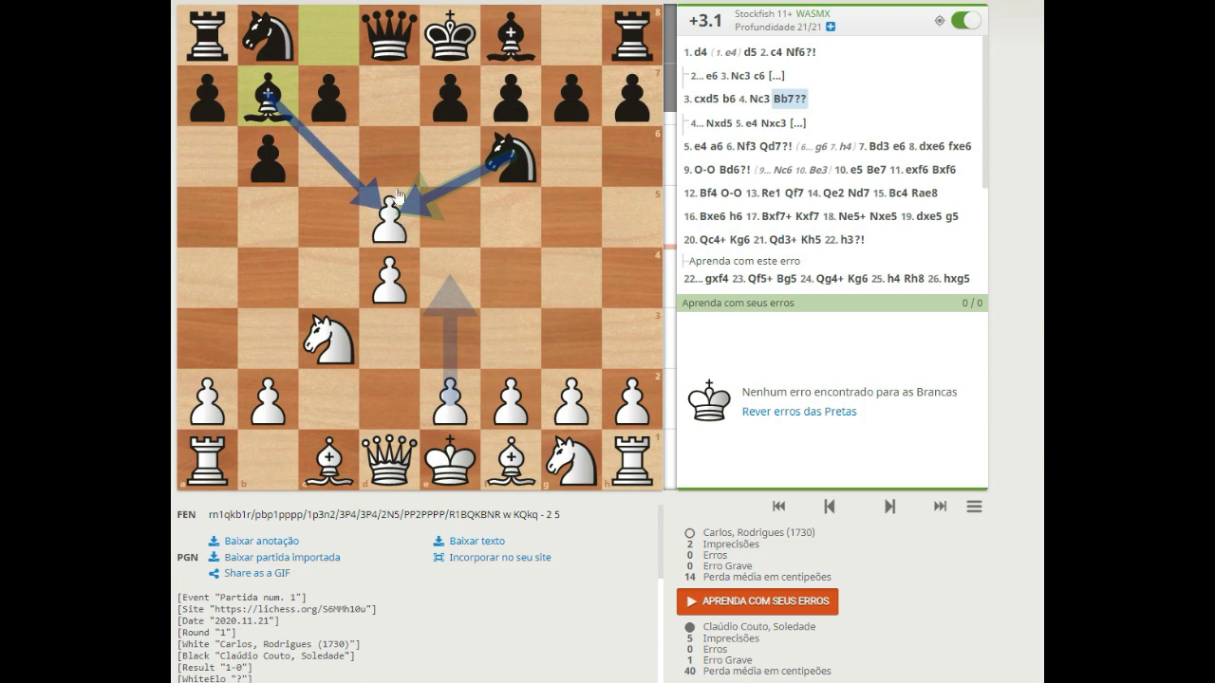
{"action": "left_click_drag", "start_coordinate": [394, 38], "coordinate": [387, 239]}
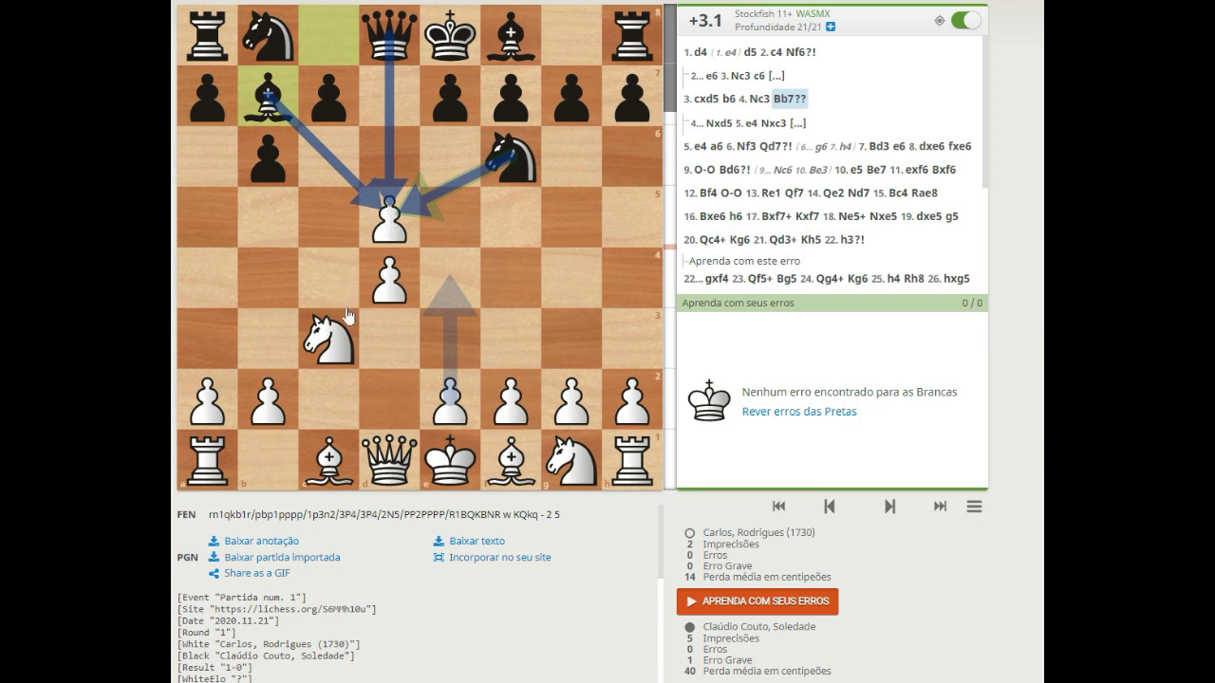
{"action": "left_click", "coordinate": [342, 342]}
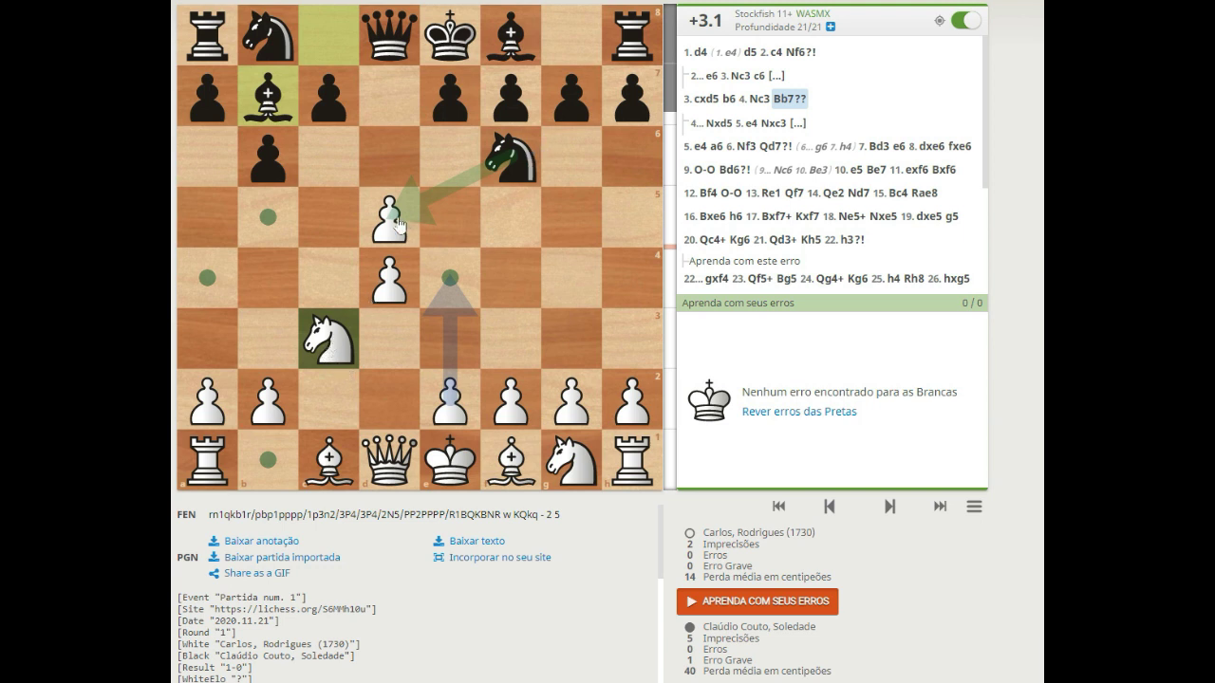
Circle Black's queen on d8 and knight on f6 in blue
{"action": "left_click", "coordinate": [517, 164]}
{"action": "right_click", "coordinate": [517, 166], "text": "alt"}
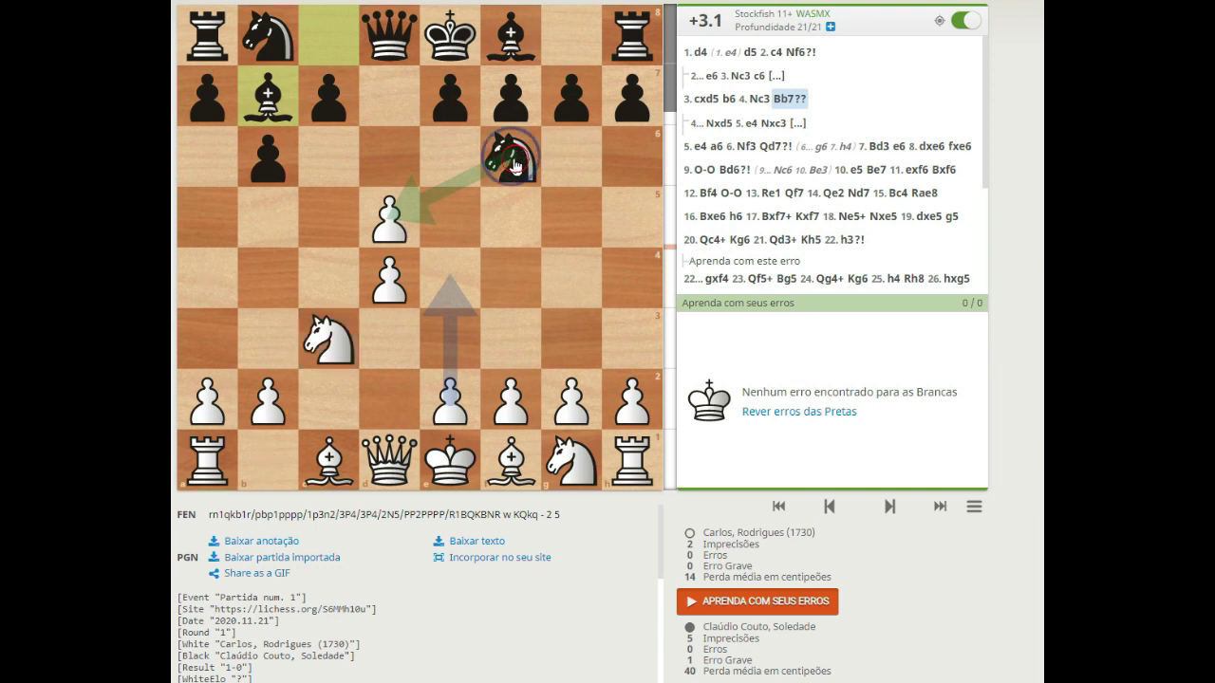
{"action": "right_click", "coordinate": [390, 53], "text": "shift"}
{"action": "right_click", "coordinate": [390, 53], "text": "alt"}
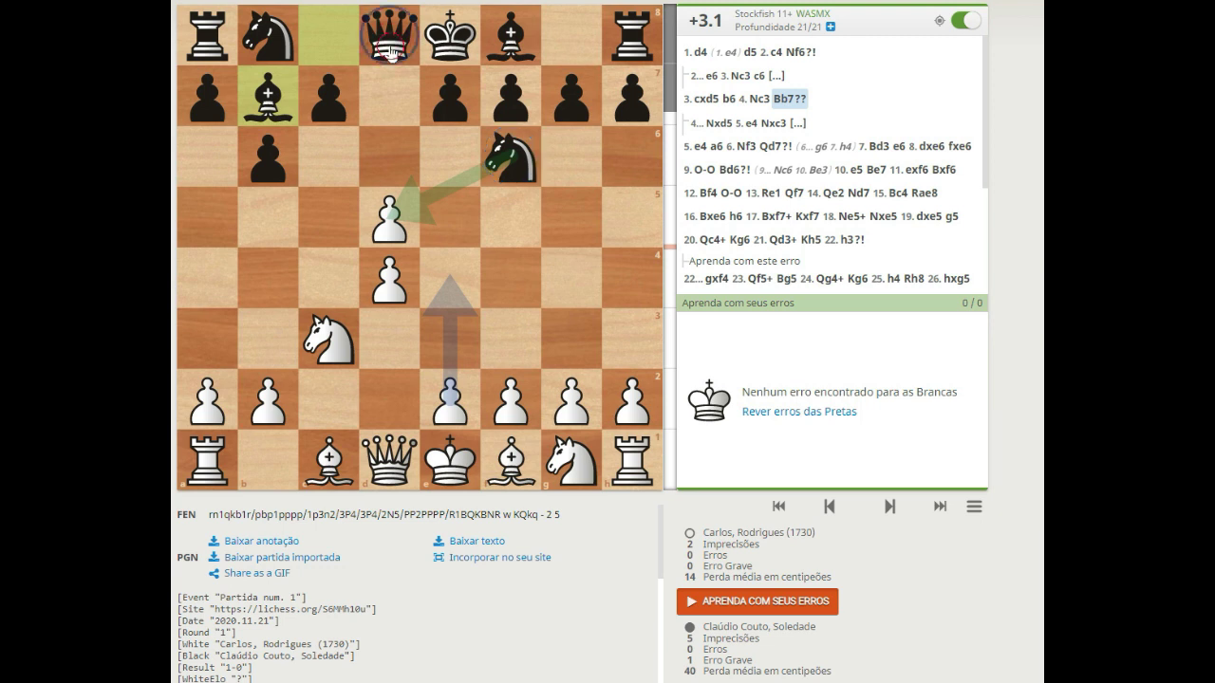
{"action": "right_click", "coordinate": [511, 152], "text": "alt"}
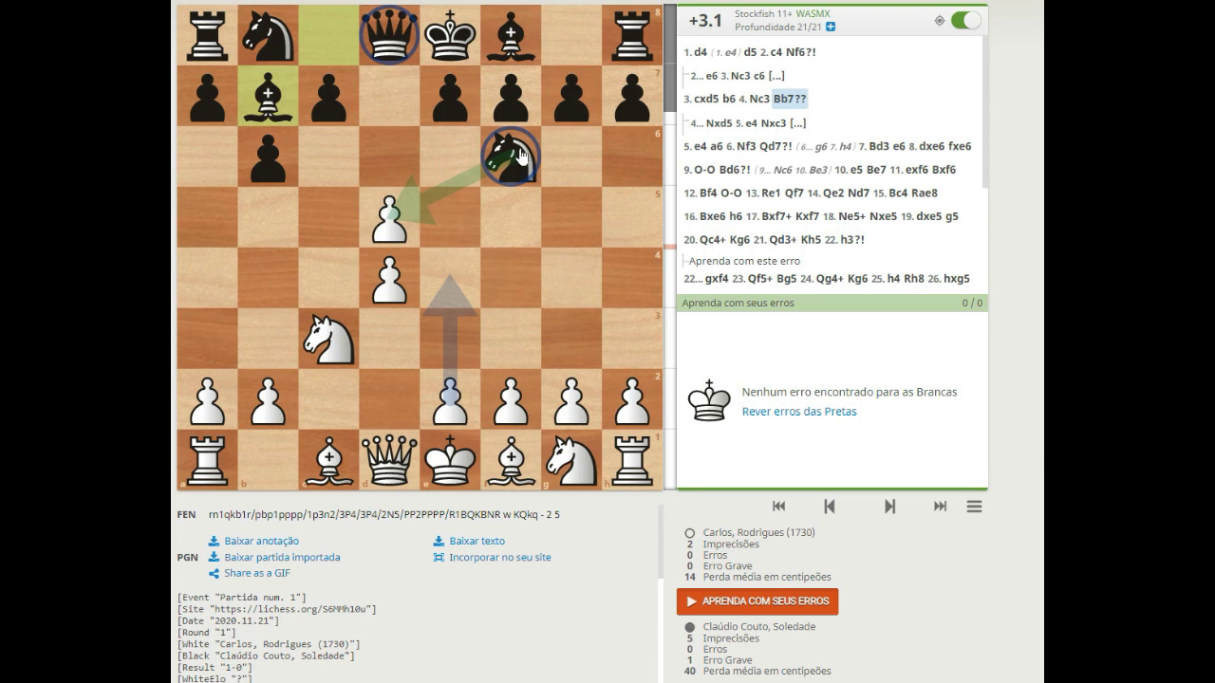
Follow the engine's suggested variation from 4... Nxd5 through 5. e4 Nxc3 to 6. bxc3
{"action": "left_click", "coordinate": [740, 133]}
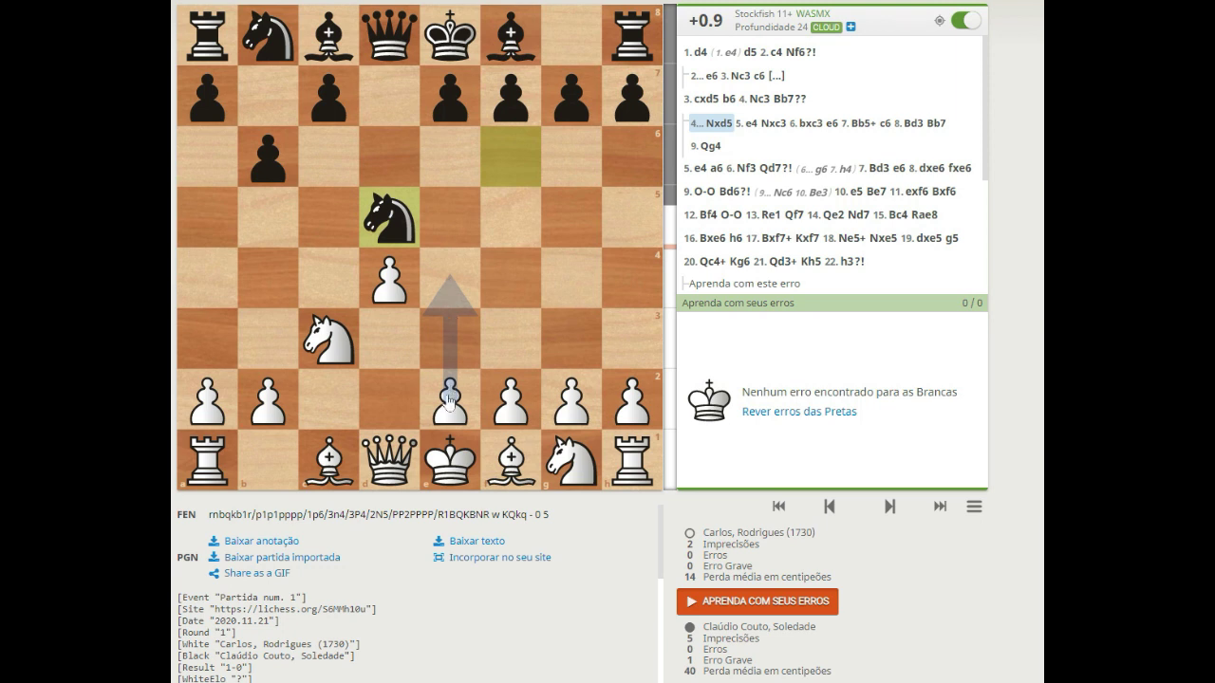
{"action": "left_click", "coordinate": [750, 123]}
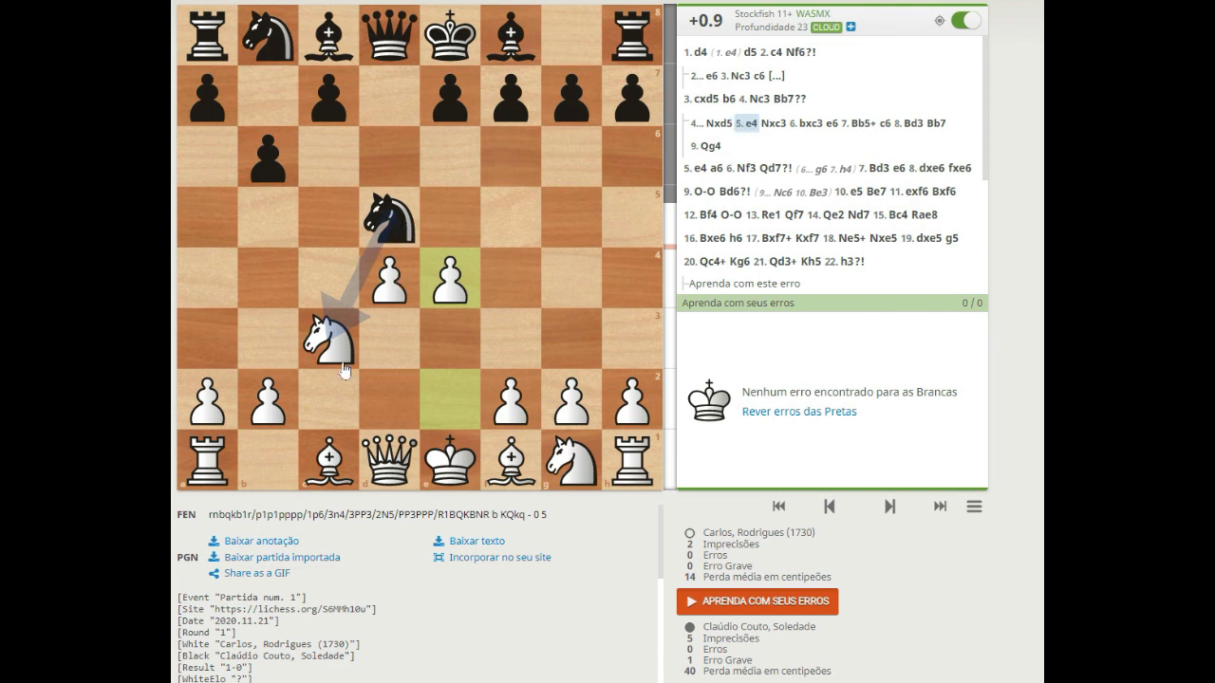
{"action": "left_click", "coordinate": [771, 124]}
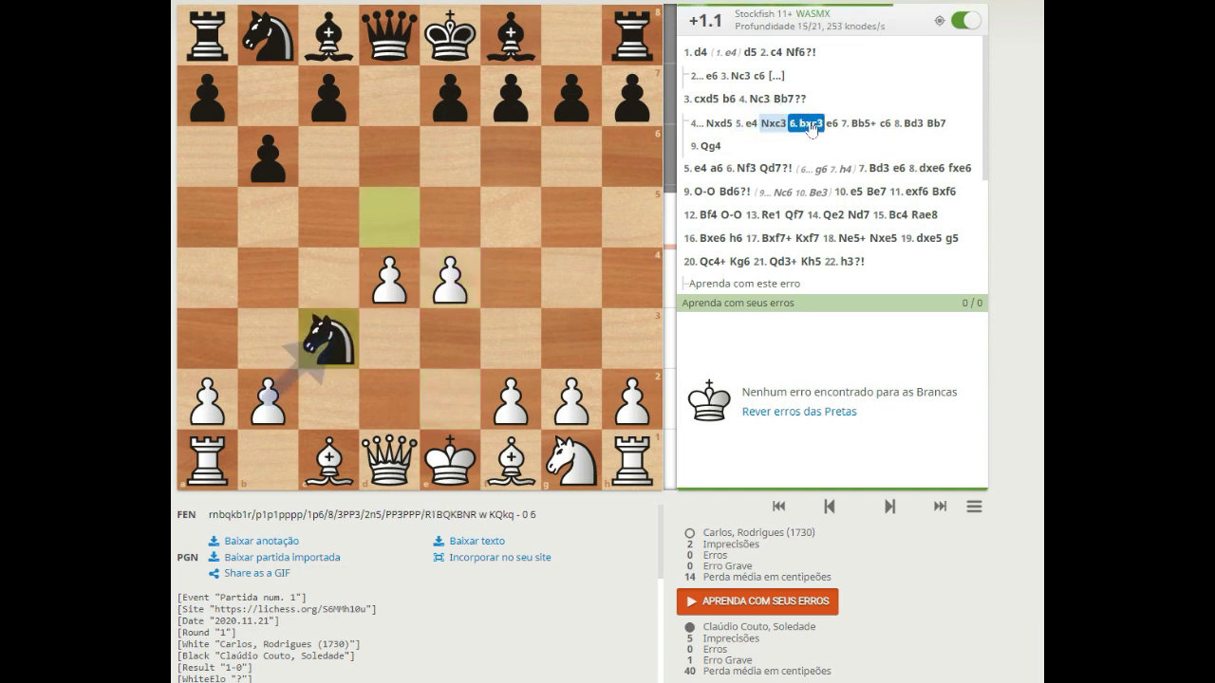
{"action": "left_click", "coordinate": [807, 125]}
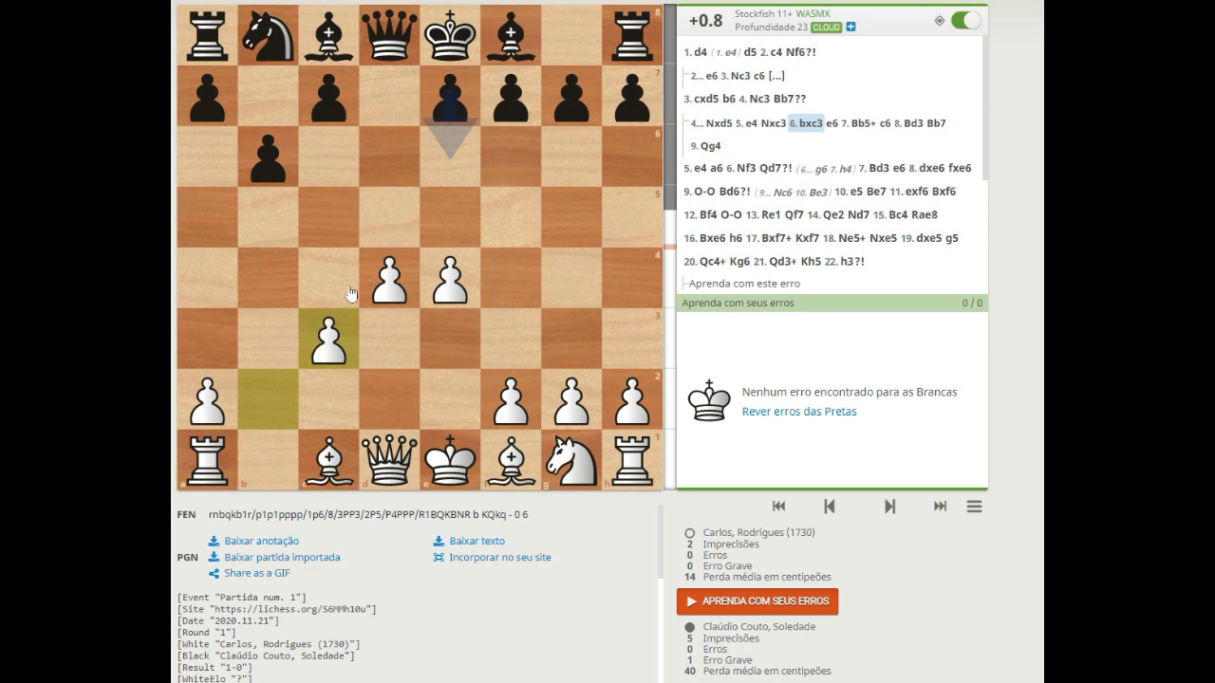
Circle the d5, e4 and d4 squares temporarily, and clear the circles
{"action": "right_click", "coordinate": [394, 226]}
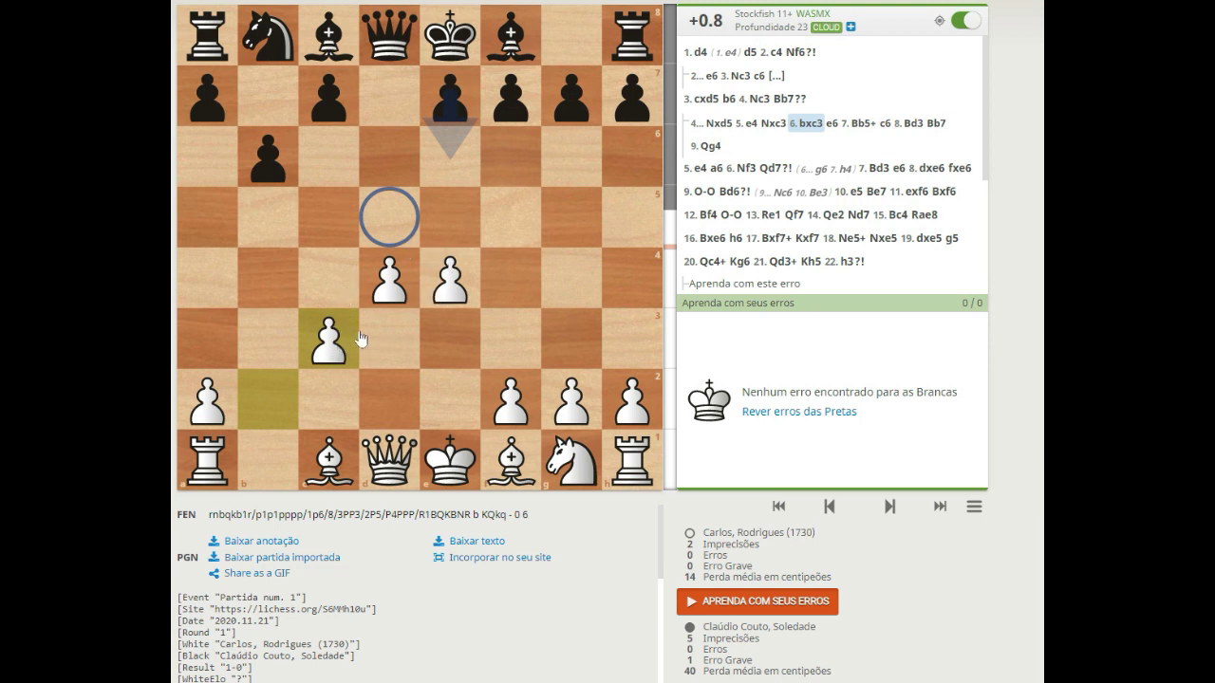
{"action": "right_click", "coordinate": [436, 284]}
{"action": "right_click", "coordinate": [396, 282]}
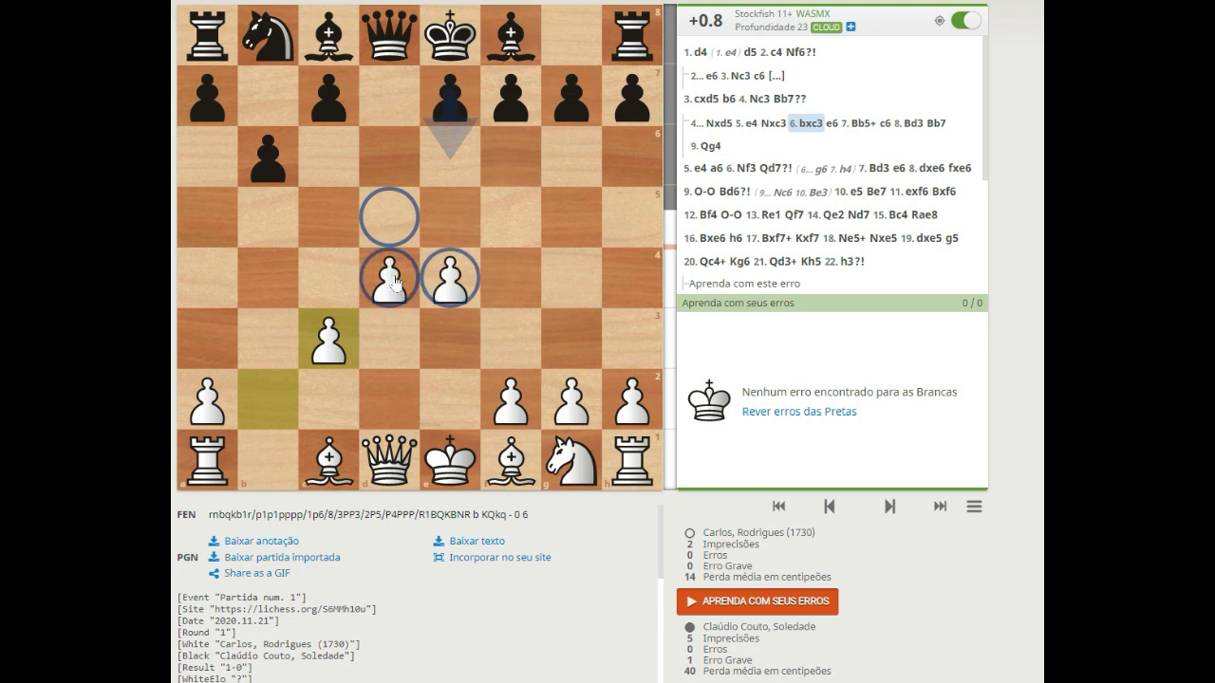
{"action": "left_click", "coordinate": [398, 232]}
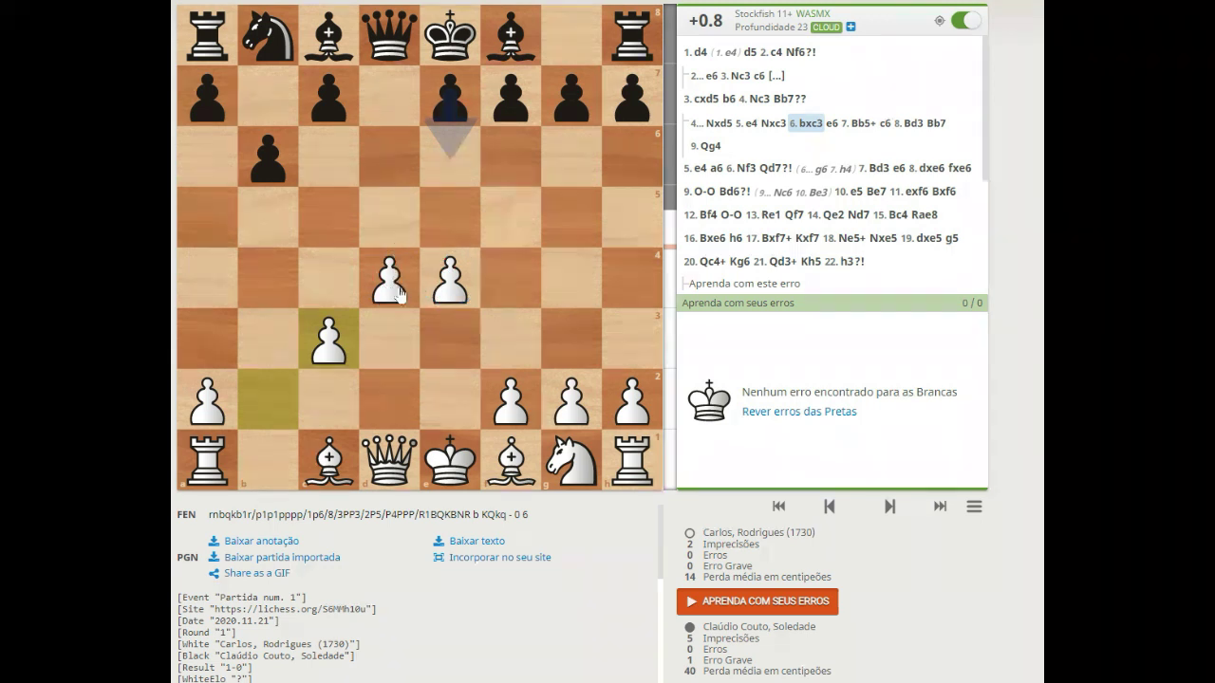
Circle the white pawns on d4, e4 and c3, and draw arrows from d4 to c5 and e5 and from e4 to d5 and f5
{"action": "right_click", "coordinate": [395, 289]}
{"action": "right_click", "coordinate": [456, 290]}
{"action": "right_click", "coordinate": [340, 351]}
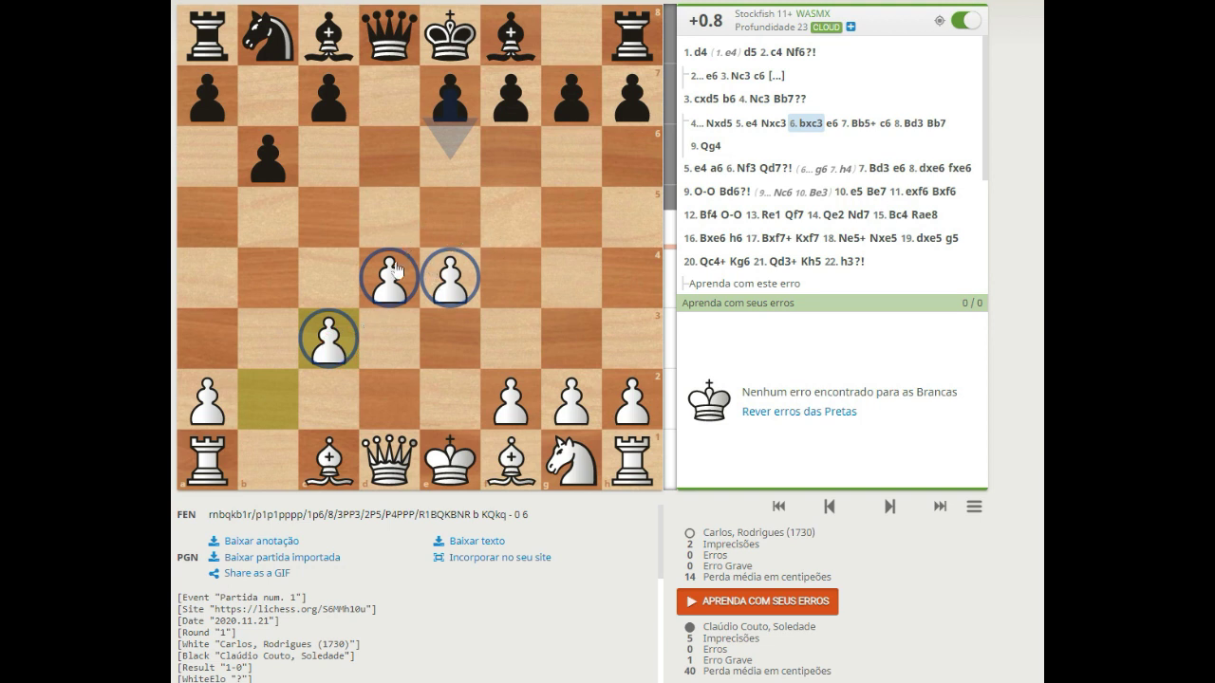
{"action": "left_click_drag", "start_coordinate": [387, 283], "coordinate": [334, 228]}
{"action": "left_click_drag", "start_coordinate": [388, 283], "coordinate": [446, 226]}
{"action": "left_click_drag", "start_coordinate": [451, 277], "coordinate": [391, 220]}
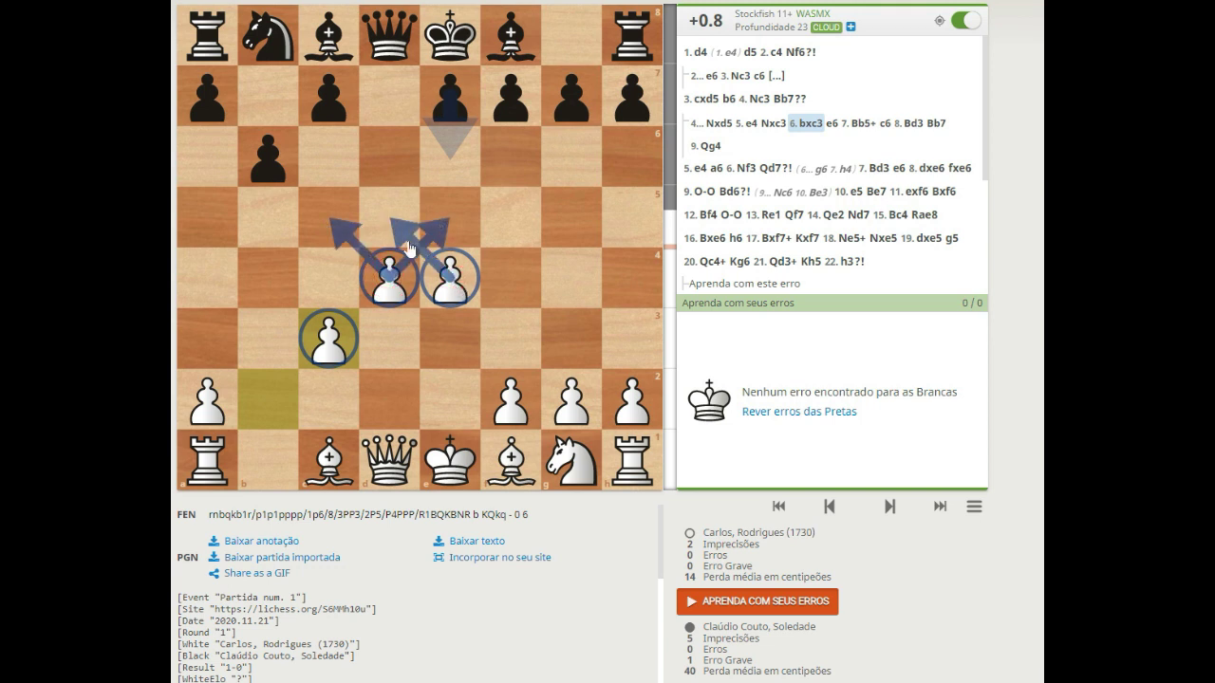
{"action": "left_click_drag", "start_coordinate": [450, 275], "coordinate": [509, 220]}
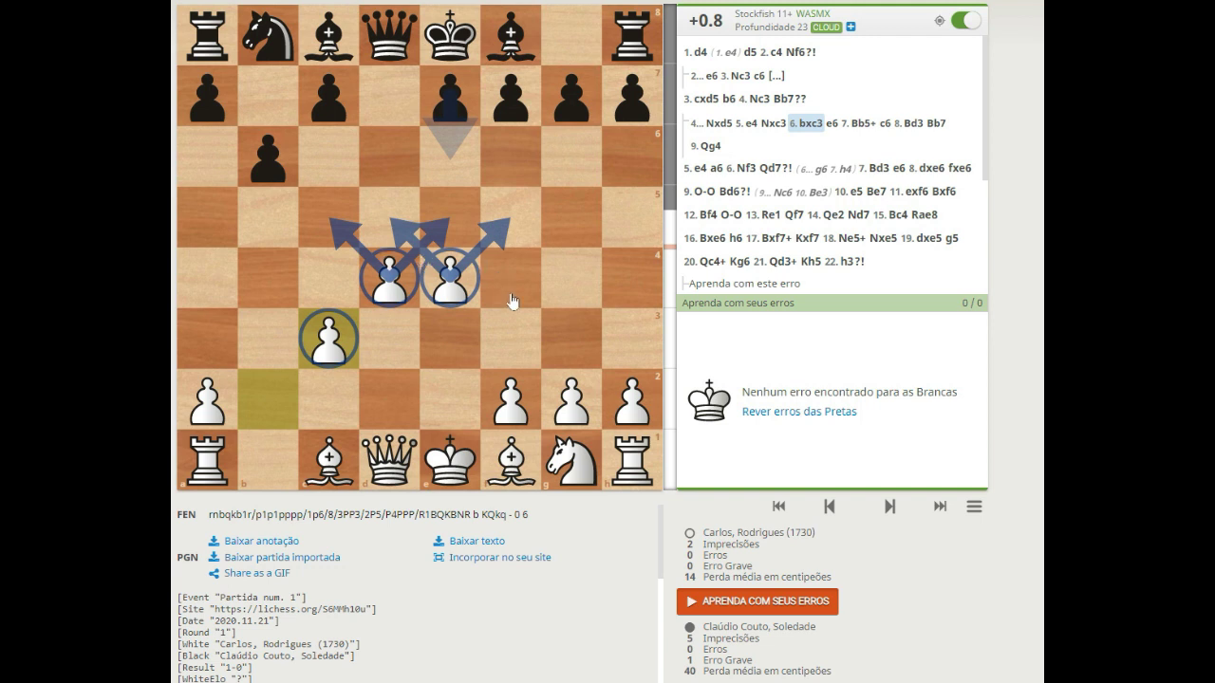
Clear the pawn markings, and temporarily circle the central squares d4, e4, e5 and d5
{"action": "left_click", "coordinate": [459, 293]}
{"action": "right_click", "coordinate": [389, 285], "text": "alt"}
{"action": "right_click", "coordinate": [449, 280], "text": "alt"}
{"action": "right_click", "coordinate": [449, 219], "text": "alt"}
{"action": "right_click", "coordinate": [394, 230], "text": "alt"}
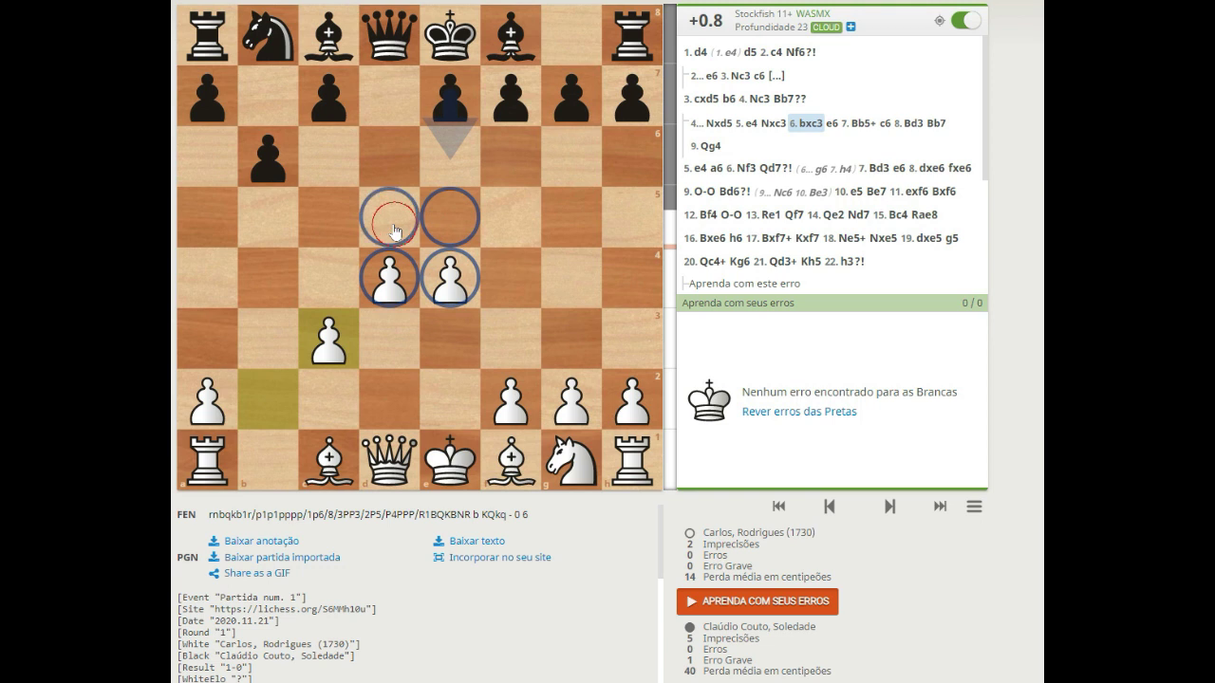
{"action": "left_click", "coordinate": [389, 231]}
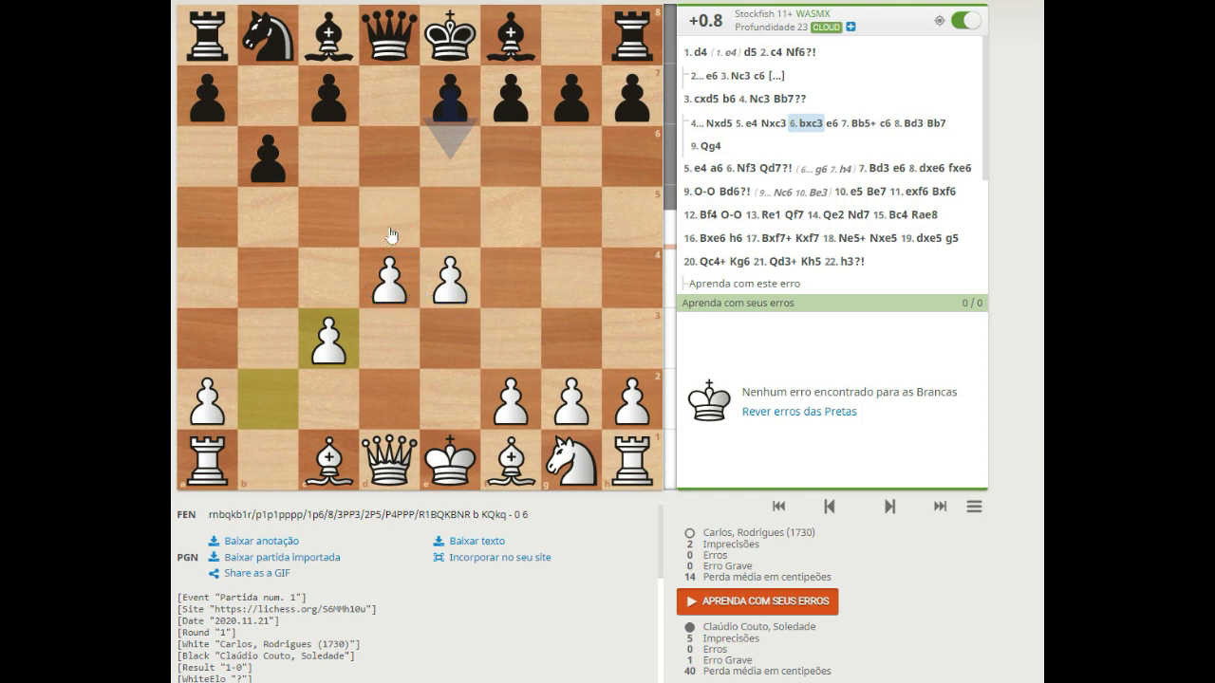
Mark the four central squares d5, d4, e4 and e5 again with blue circles
{"action": "right_click", "coordinate": [390, 228], "text": "alt"}
{"action": "right_click", "coordinate": [389, 277], "text": "alt"}
{"action": "right_click", "coordinate": [450, 278], "text": "alt"}
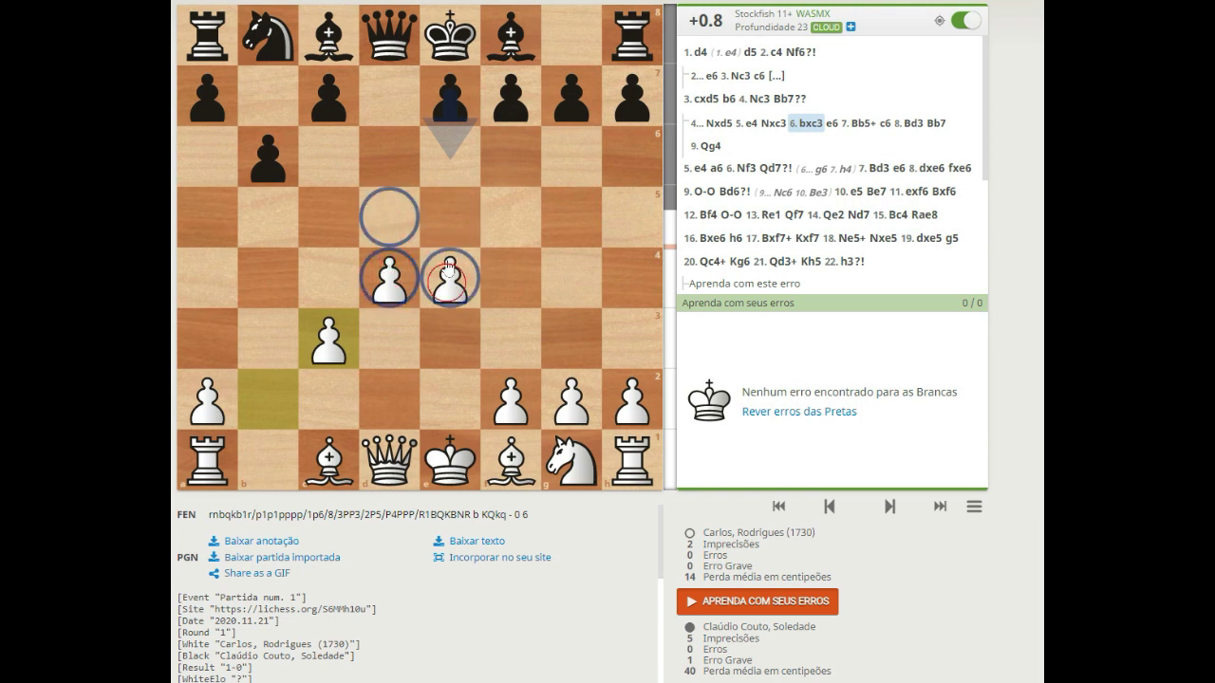
{"action": "right_click", "coordinate": [450, 218], "text": "alt"}
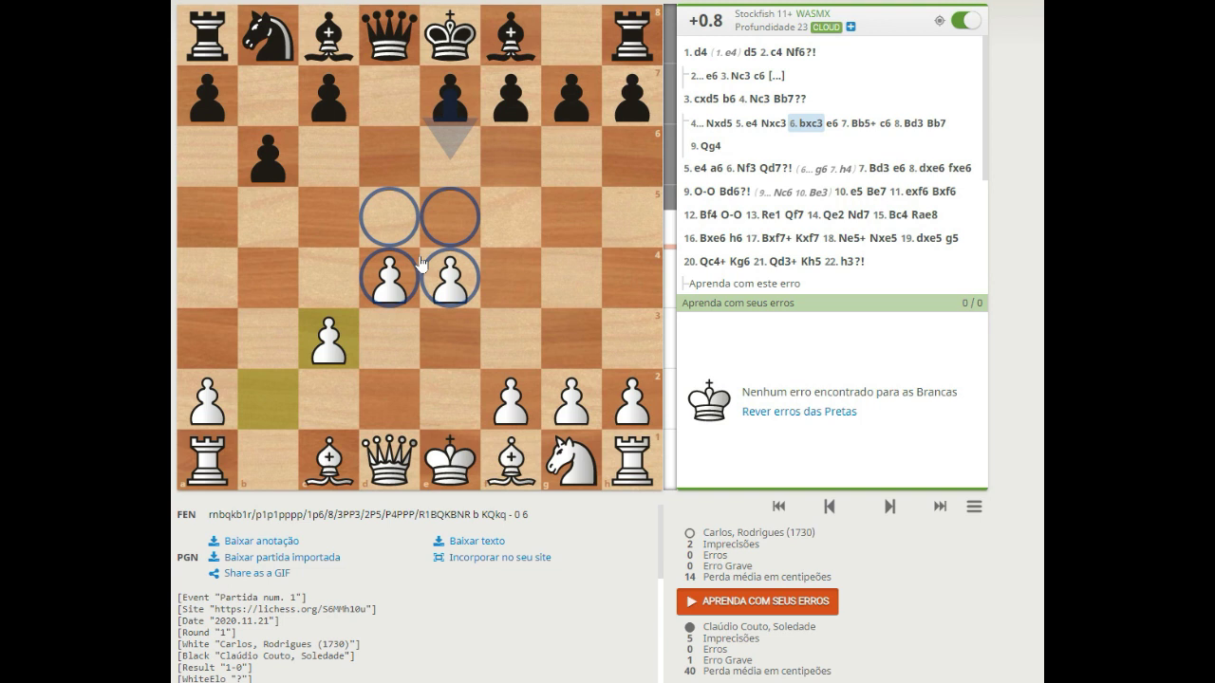
Outline the extended centre with arrows through c3, c6, f6 and f3, and add a diagonal arrow from g2 to c6
{"action": "mouse_move", "coordinate": [328, 327]}
{"action": "left_mouse_down"}
{"action": "mouse_move", "coordinate": [327, 171]}
{"action": "mouse_move", "coordinate": [514, 177]}
{"action": "left_mouse_up"}
{"action": "mouse_move", "coordinate": [513, 242]}
{"action": "left_mouse_down"}
{"action": "mouse_move", "coordinate": [511, 292]}
{"action": "mouse_move", "coordinate": [512, 171]}
{"action": "mouse_move", "coordinate": [517, 339]}
{"action": "mouse_move", "coordinate": [519, 327]}
{"action": "mouse_move", "coordinate": [415, 344]}
{"action": "mouse_move", "coordinate": [328, 339]}
{"action": "left_mouse_up"}
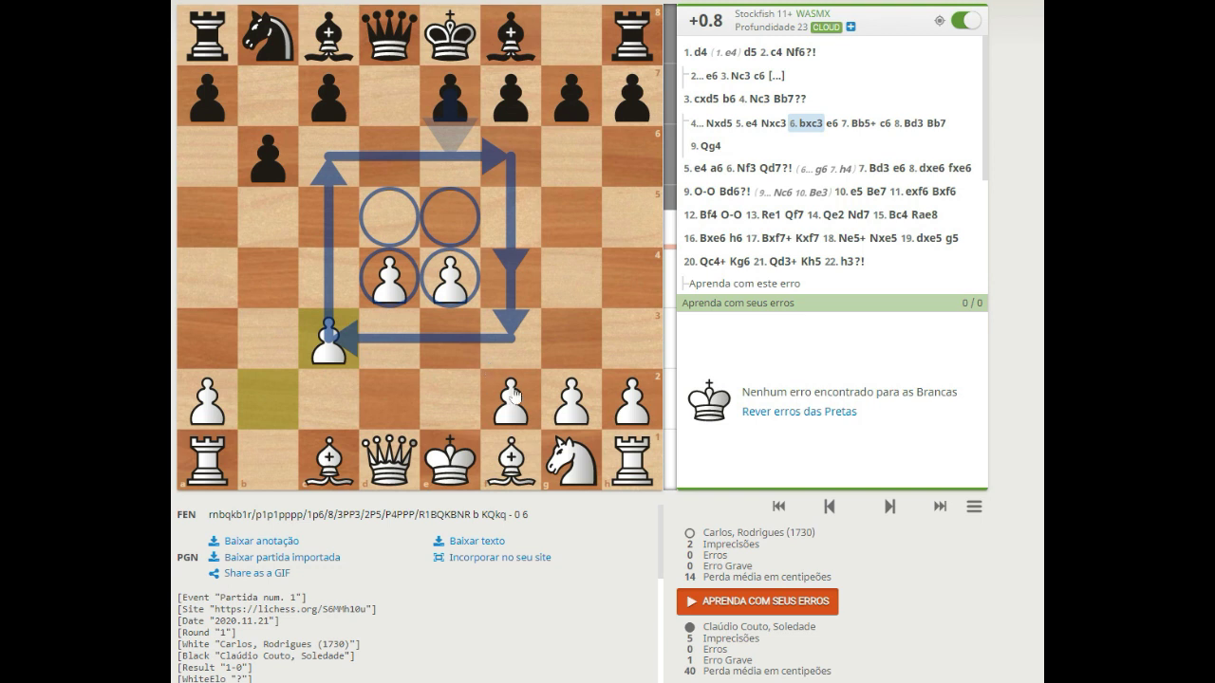
{"action": "left_click_drag", "start_coordinate": [573, 410], "coordinate": [265, 262]}
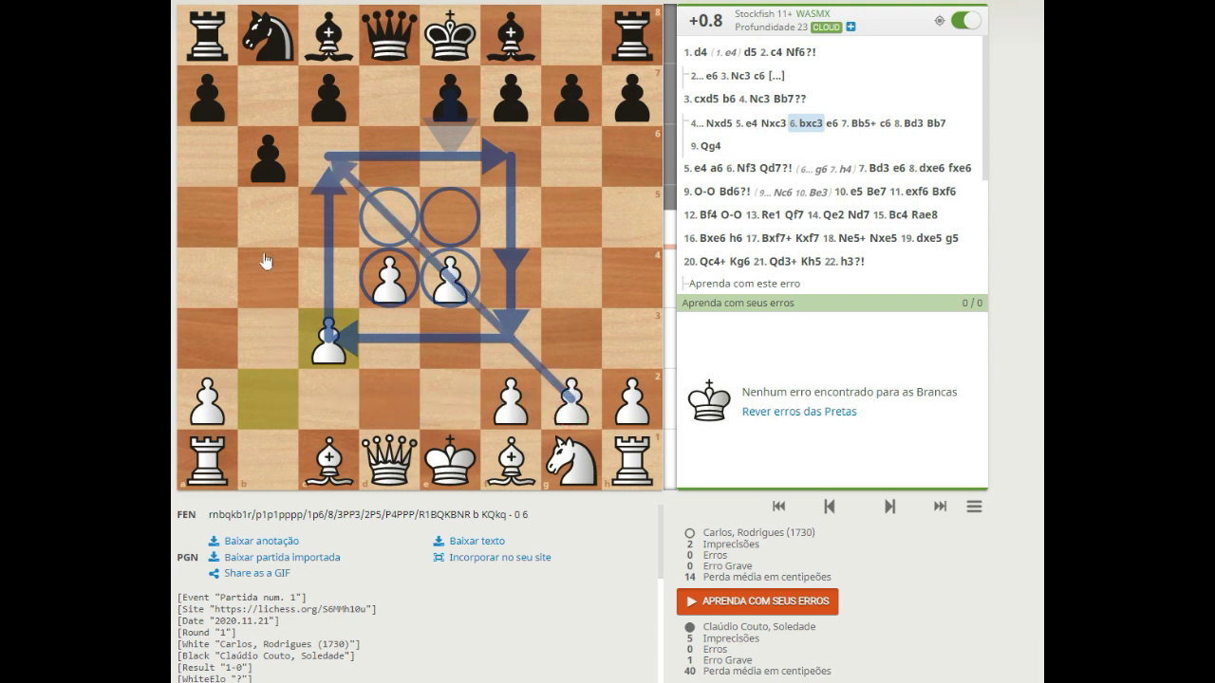
Outline the outer ring with arrows through b2, b7, g7 and g2, and clear all board markings
{"action": "mouse_move", "coordinate": [264, 213]}
{"action": "left_mouse_down"}
{"action": "mouse_move", "coordinate": [272, 399]}
{"action": "mouse_move", "coordinate": [264, 95]}
{"action": "mouse_move", "coordinate": [441, 95]}
{"action": "mouse_move", "coordinate": [251, 112]}
{"action": "mouse_move", "coordinate": [393, 99]}
{"action": "mouse_move", "coordinate": [572, 105]}
{"action": "mouse_move", "coordinate": [565, 405]}
{"action": "left_mouse_up"}
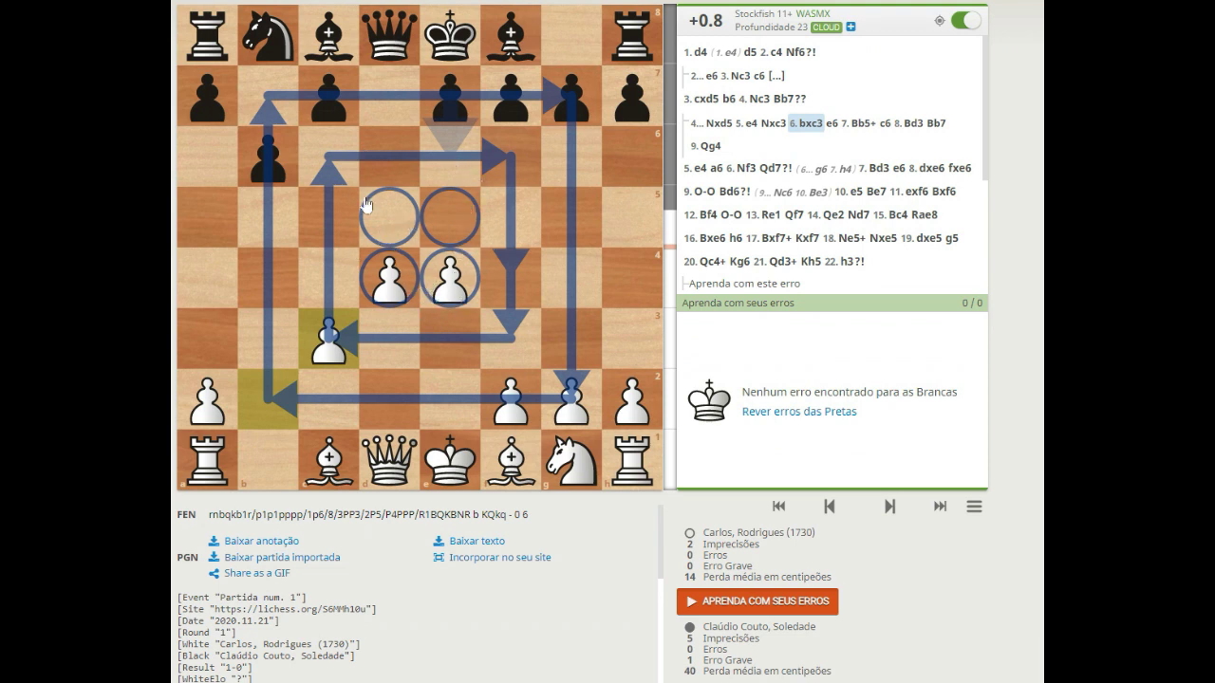
{"action": "left_click", "coordinate": [575, 131]}
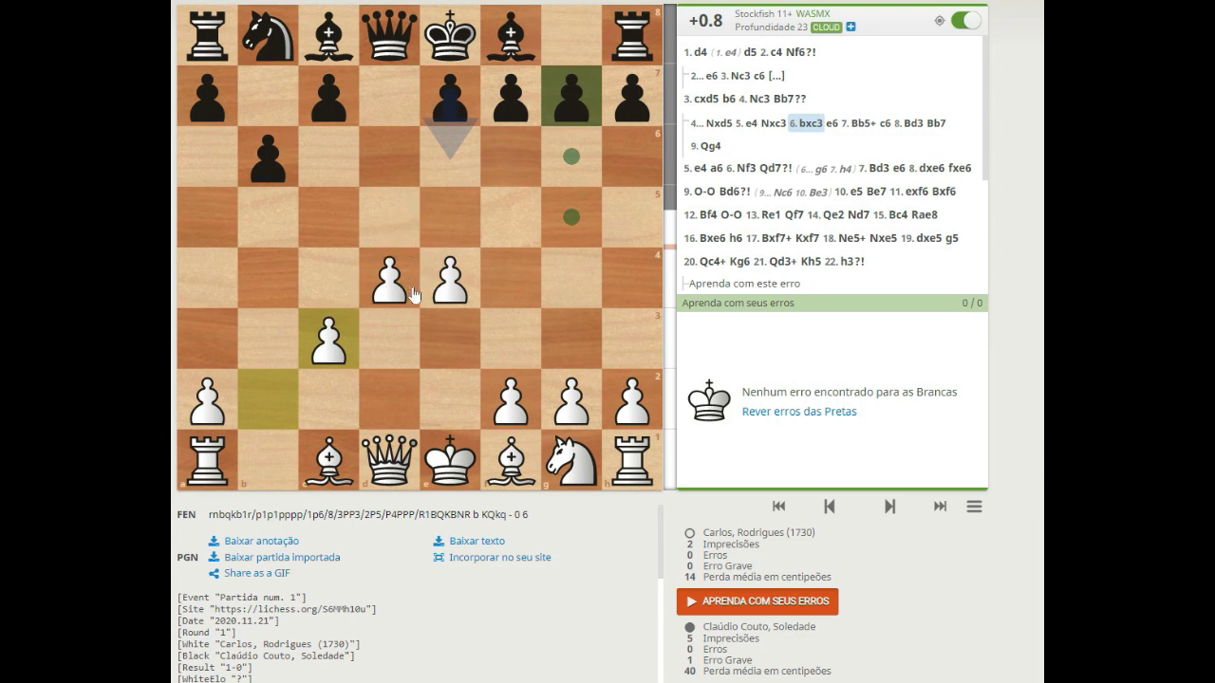
Return to the main line at 4...Bb7??, advance to 5.e4, and circle White's queen, both bishops and both rooks
{"action": "left_click", "coordinate": [780, 101]}
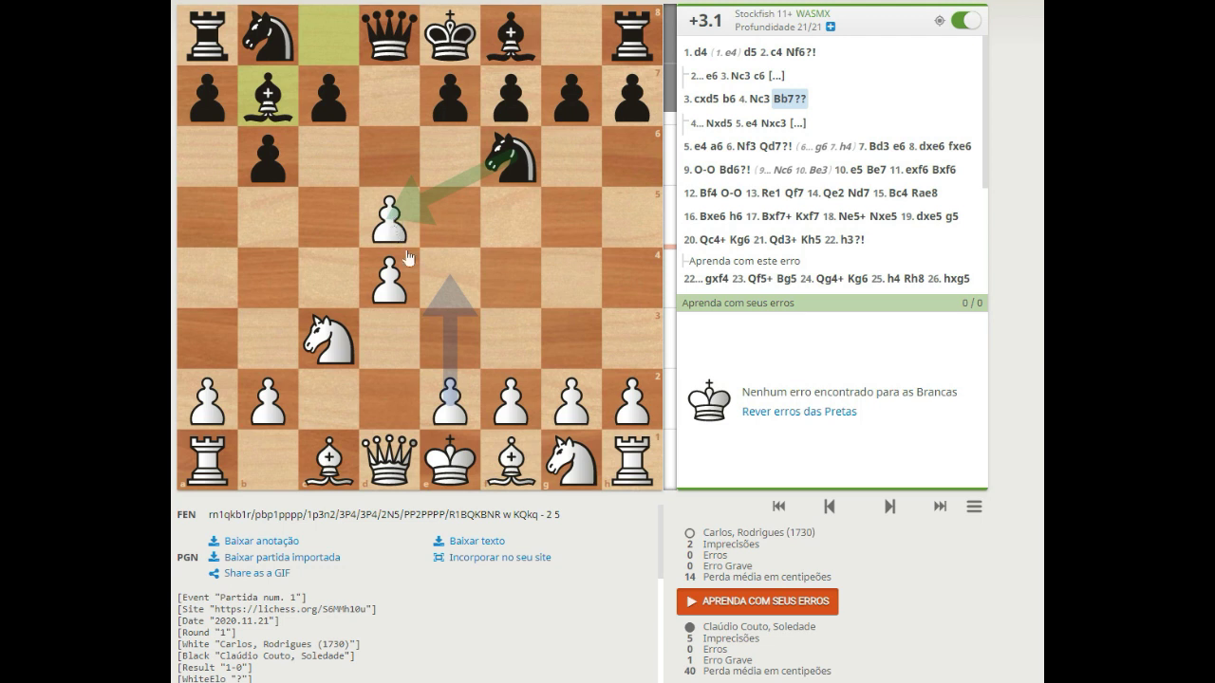
{"action": "key", "text": "Right"}
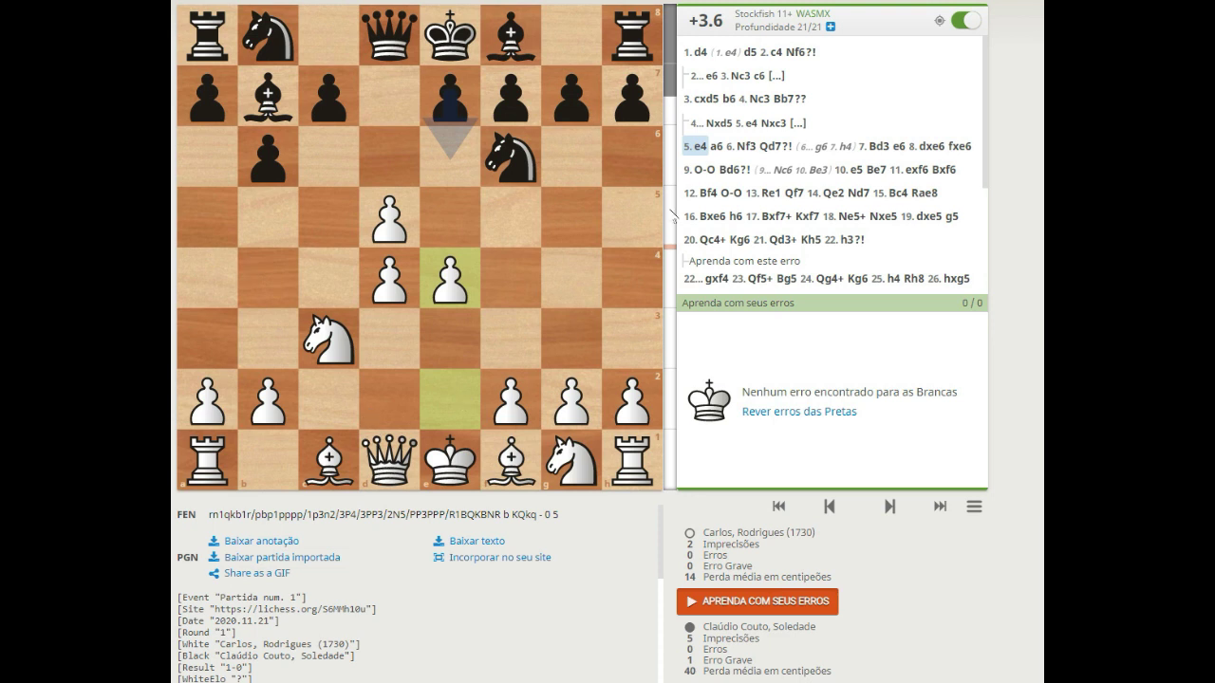
{"action": "right_click", "coordinate": [380, 473]}
{"action": "right_click", "coordinate": [512, 474]}
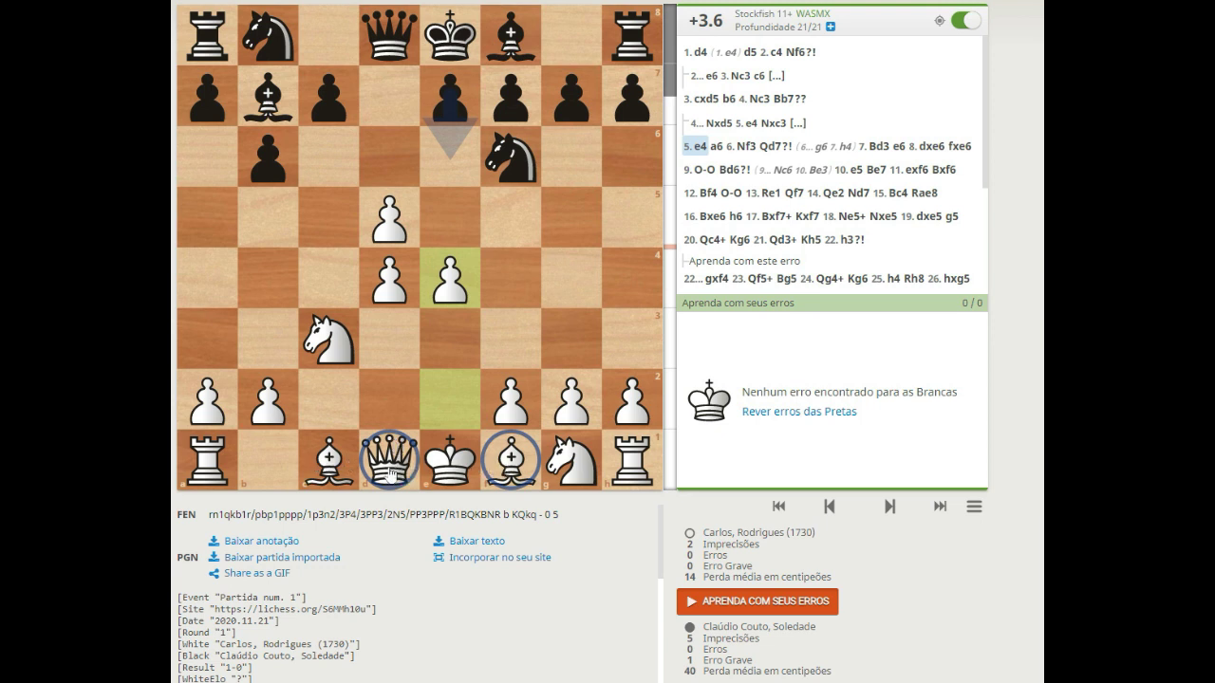
{"action": "right_click", "coordinate": [208, 461]}
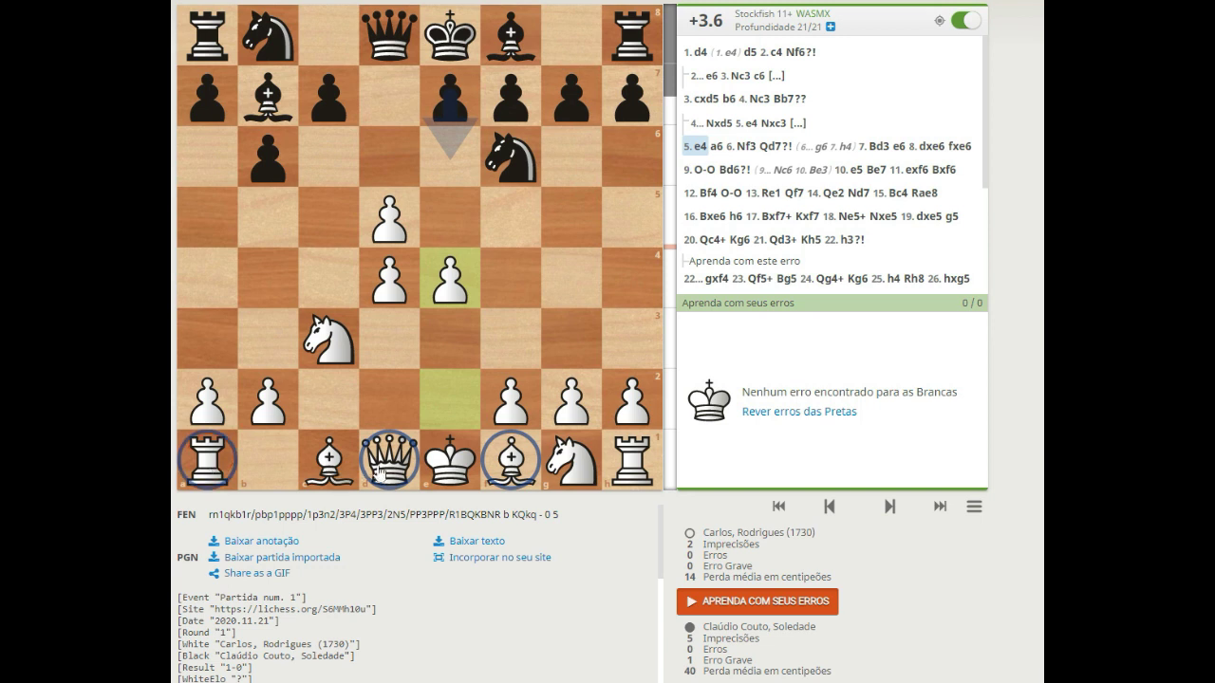
{"action": "right_click", "coordinate": [628, 469]}
{"action": "right_click", "coordinate": [327, 474]}
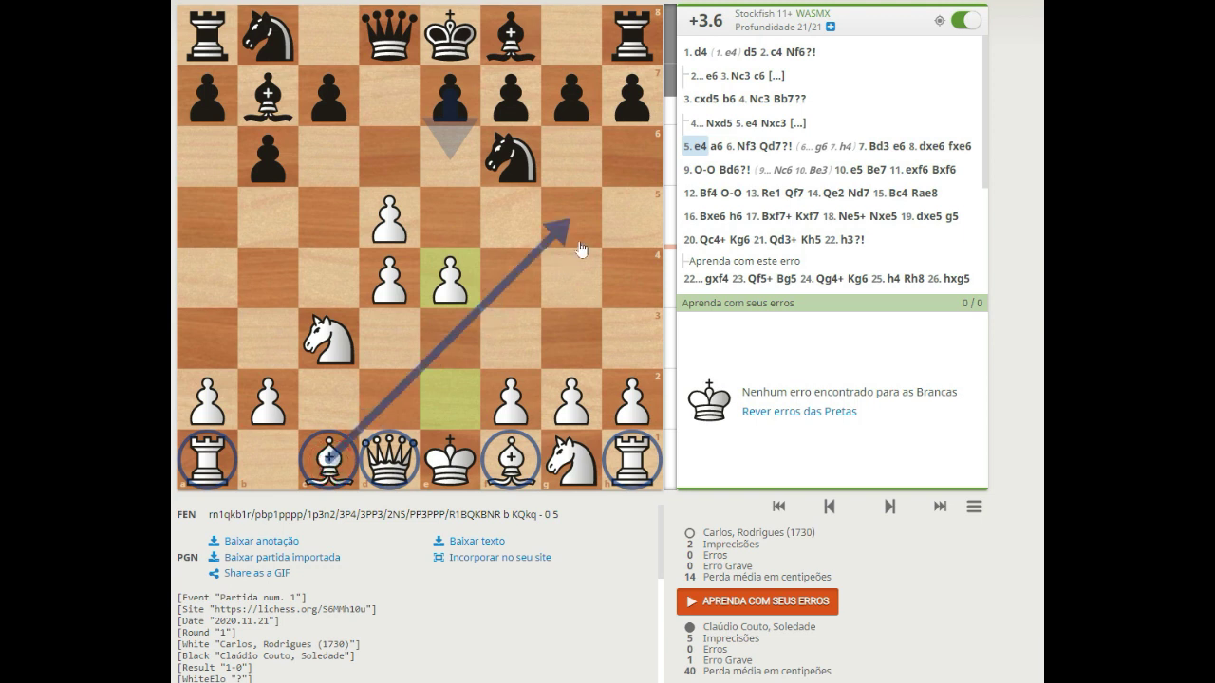
Draw arrows from c1 to h6, f1 to a6, d1 to d8, a1 to a8 and h1 to h8, and clear all markings
{"action": "mouse_move", "coordinate": [349, 454]}
{"action": "left_mouse_down"}
{"action": "mouse_move", "coordinate": [632, 171]}
{"action": "mouse_move", "coordinate": [627, 190]}
{"action": "left_mouse_up"}
{"action": "left_click_drag", "start_coordinate": [519, 474], "coordinate": [205, 139]}
{"action": "left_click_drag", "start_coordinate": [397, 467], "coordinate": [389, 38]}
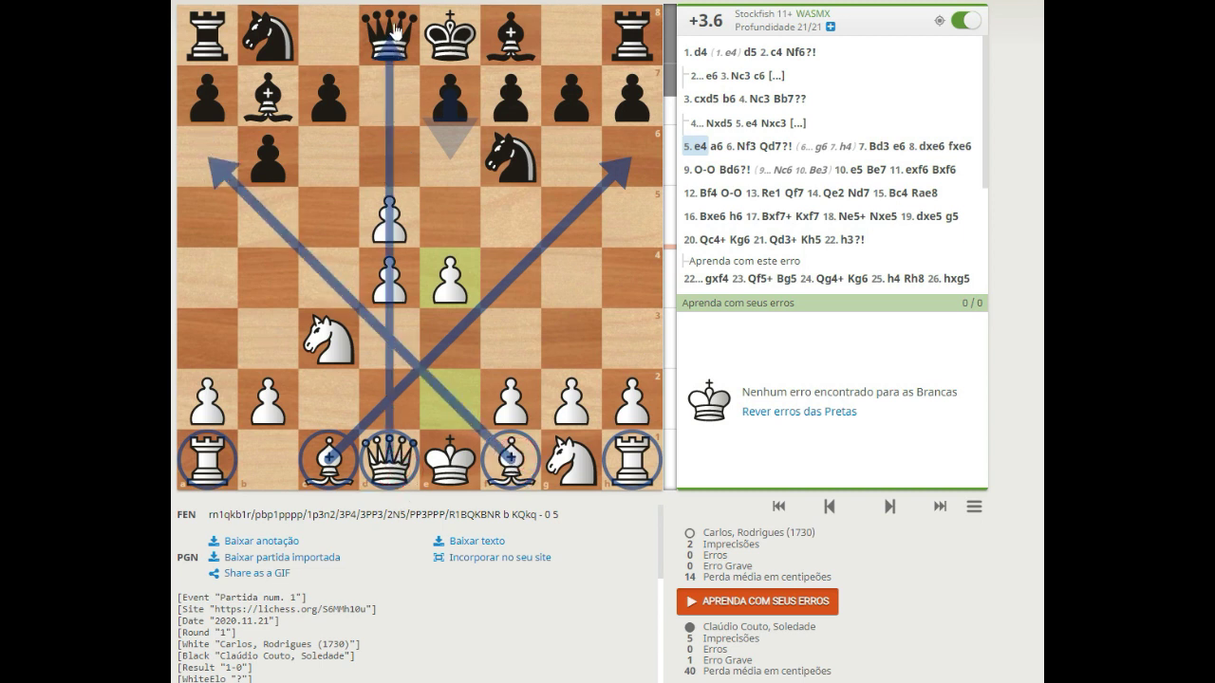
{"action": "left_click_drag", "start_coordinate": [211, 457], "coordinate": [207, 38]}
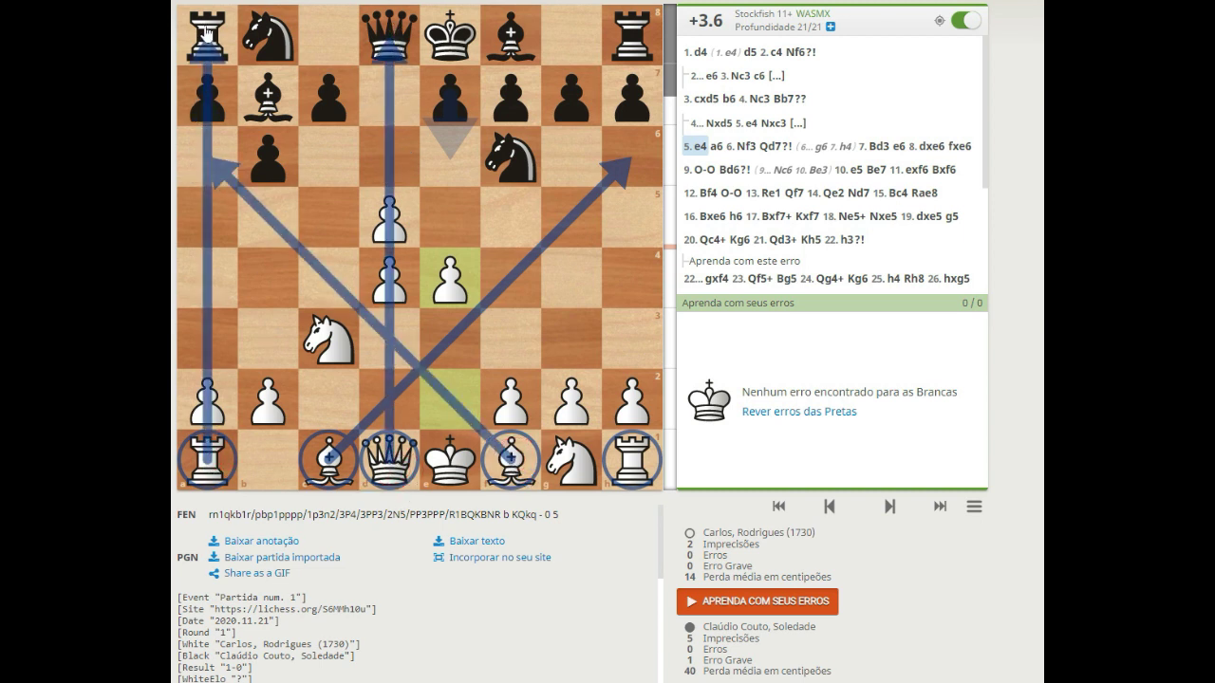
{"action": "left_click_drag", "start_coordinate": [635, 463], "coordinate": [630, 68]}
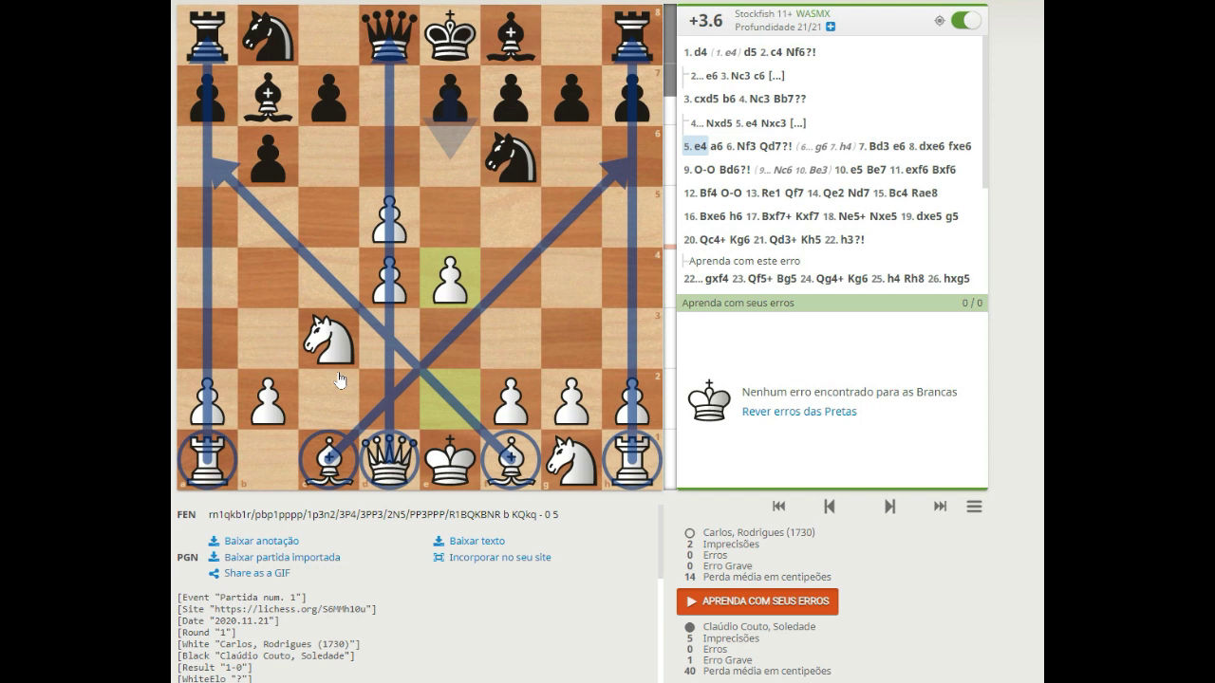
{"action": "left_click", "coordinate": [552, 330]}
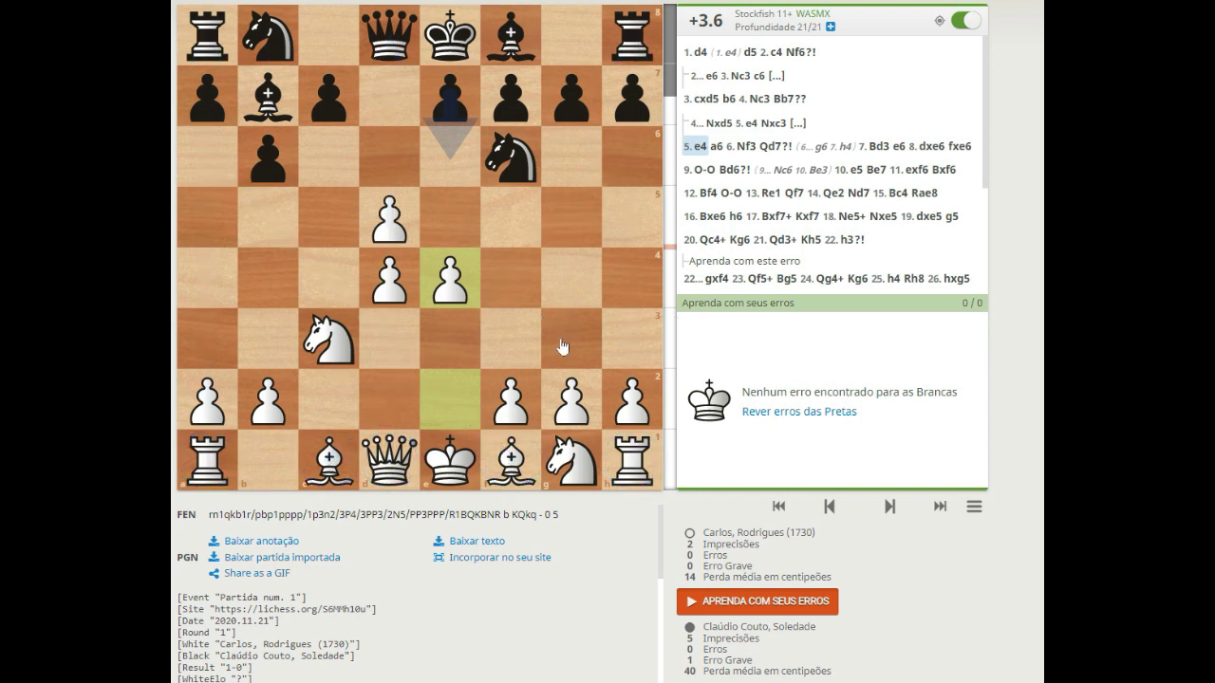
Circle the f2 pawn and the white knights on g1 and c3, and draw arrows from e4 to f5 and d5
{"action": "right_click", "coordinate": [520, 422]}
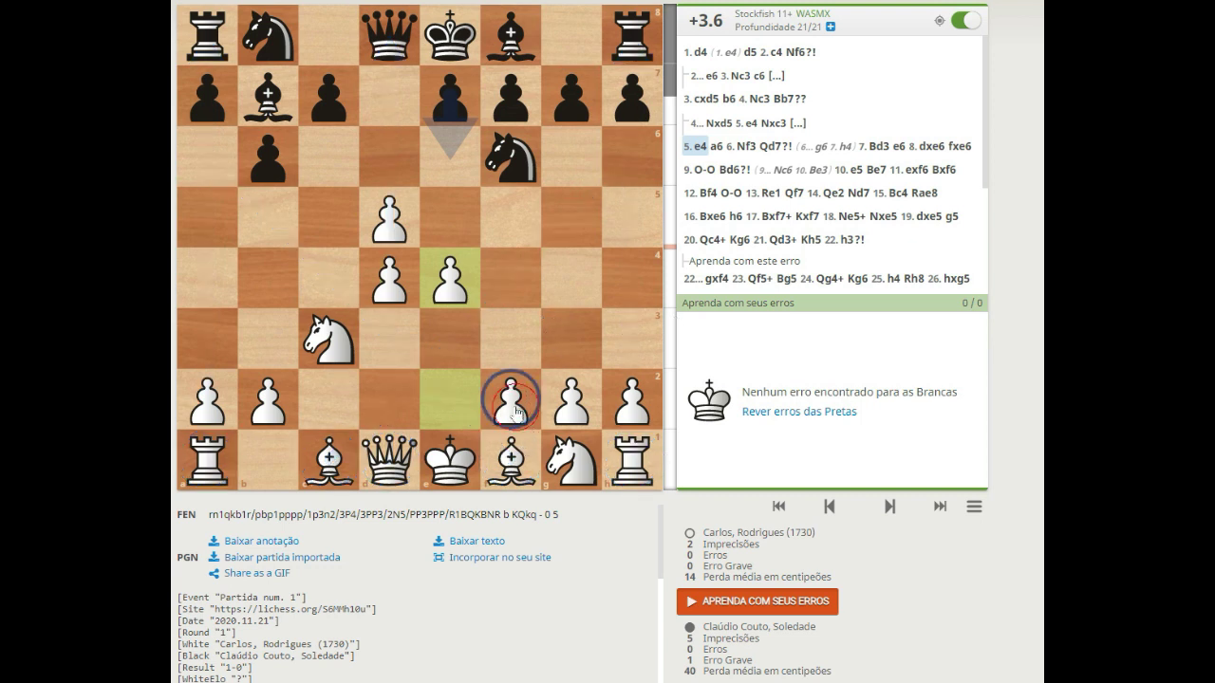
{"action": "right_click", "coordinate": [572, 470]}
{"action": "right_click", "coordinate": [342, 329]}
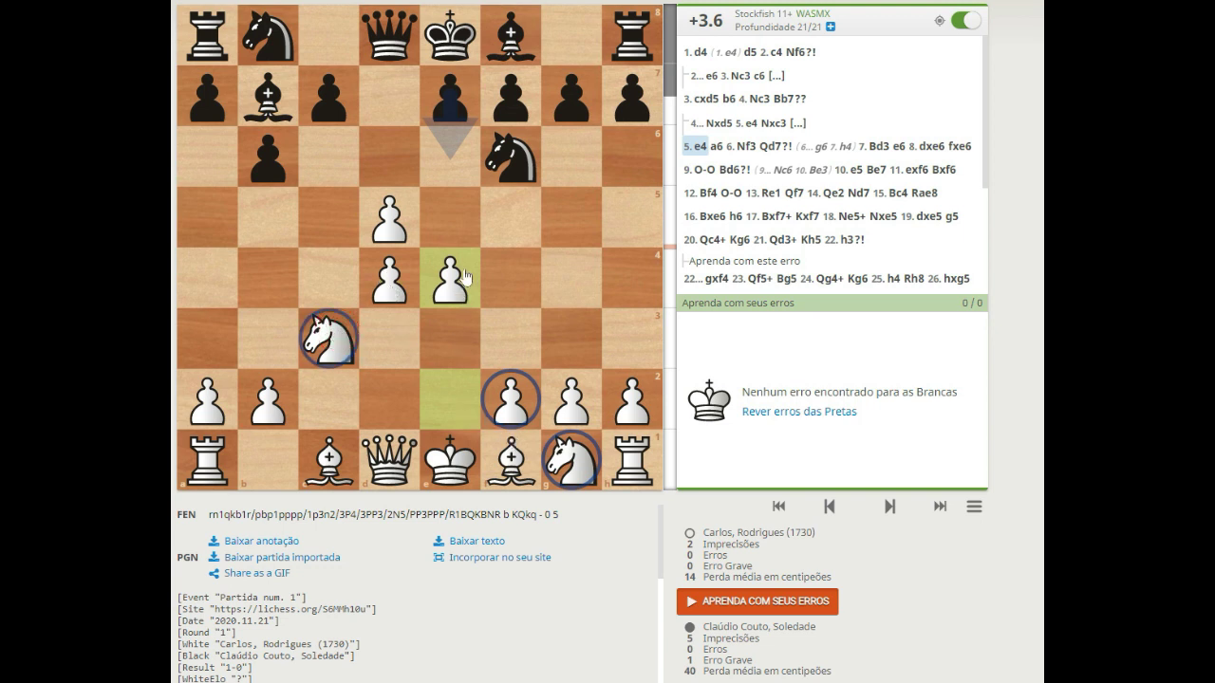
{"action": "left_click_drag", "start_coordinate": [450, 292], "coordinate": [503, 225]}
{"action": "left_click_drag", "start_coordinate": [450, 285], "coordinate": [388, 227]}
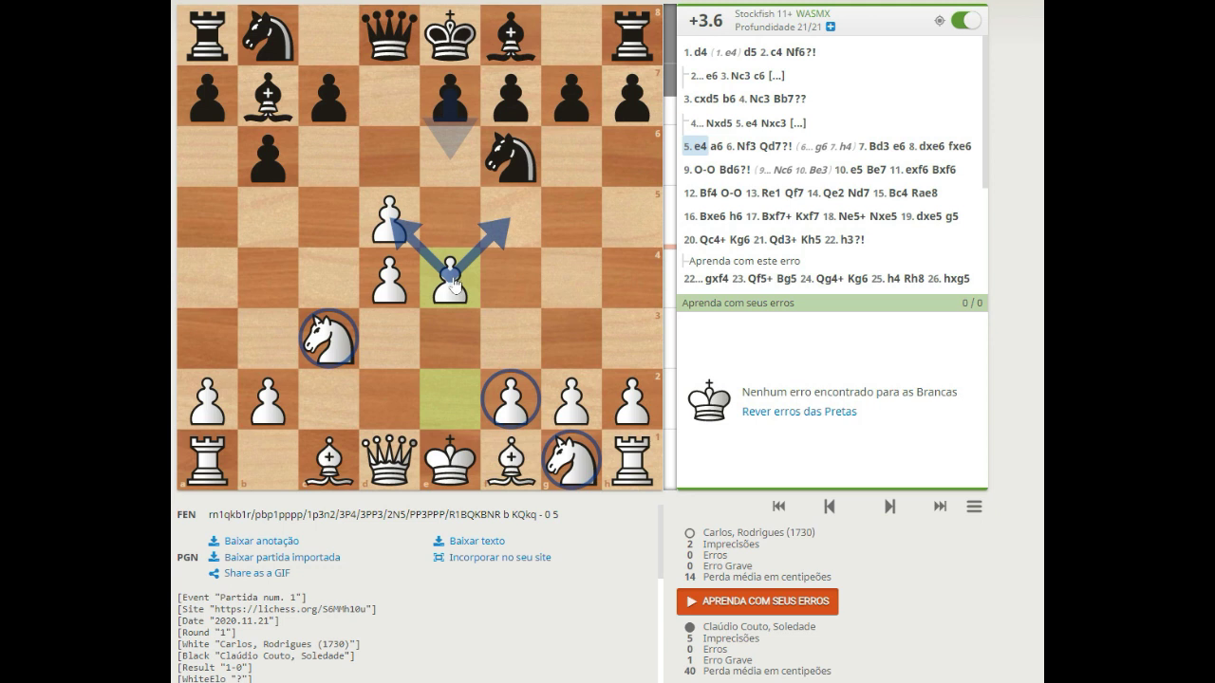
Draw an arrow from the c3 knight to b5, and circle the squares b5 and d5
{"action": "mouse_move", "coordinate": [326, 339]}
{"action": "left_mouse_down"}
{"action": "mouse_move", "coordinate": [328, 215]}
{"action": "mouse_move", "coordinate": [274, 214]}
{"action": "left_mouse_up"}
{"action": "right_click", "coordinate": [269, 220]}
{"action": "right_click", "coordinate": [383, 215]}
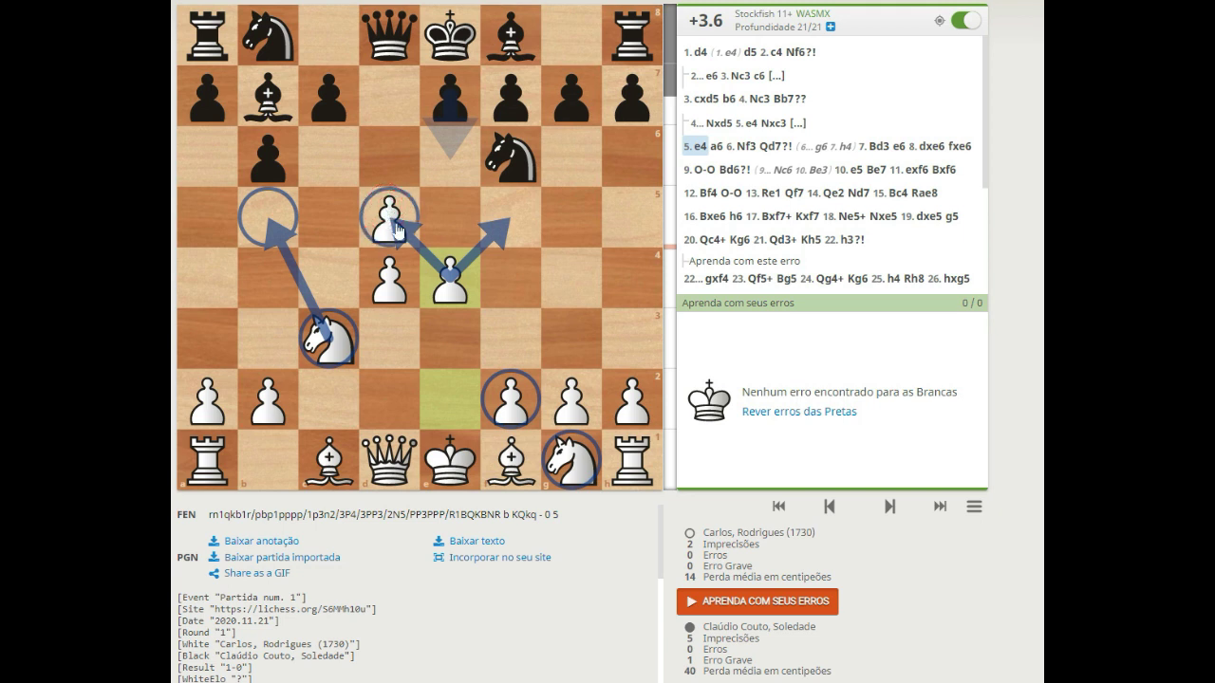
Circle e2, a3, a4, b1, d1 and e4, and temporarily circle the bishop on c1
{"action": "right_click", "coordinate": [460, 404]}
{"action": "right_click", "coordinate": [330, 462]}
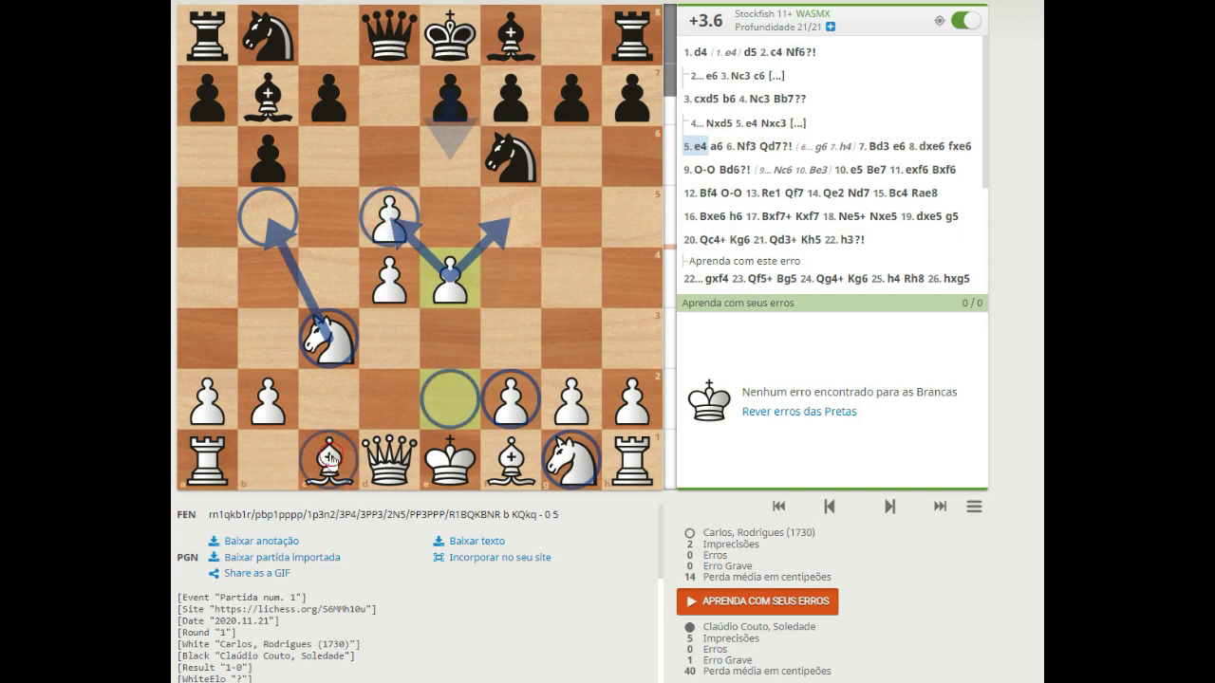
{"action": "right_click", "coordinate": [211, 351]}
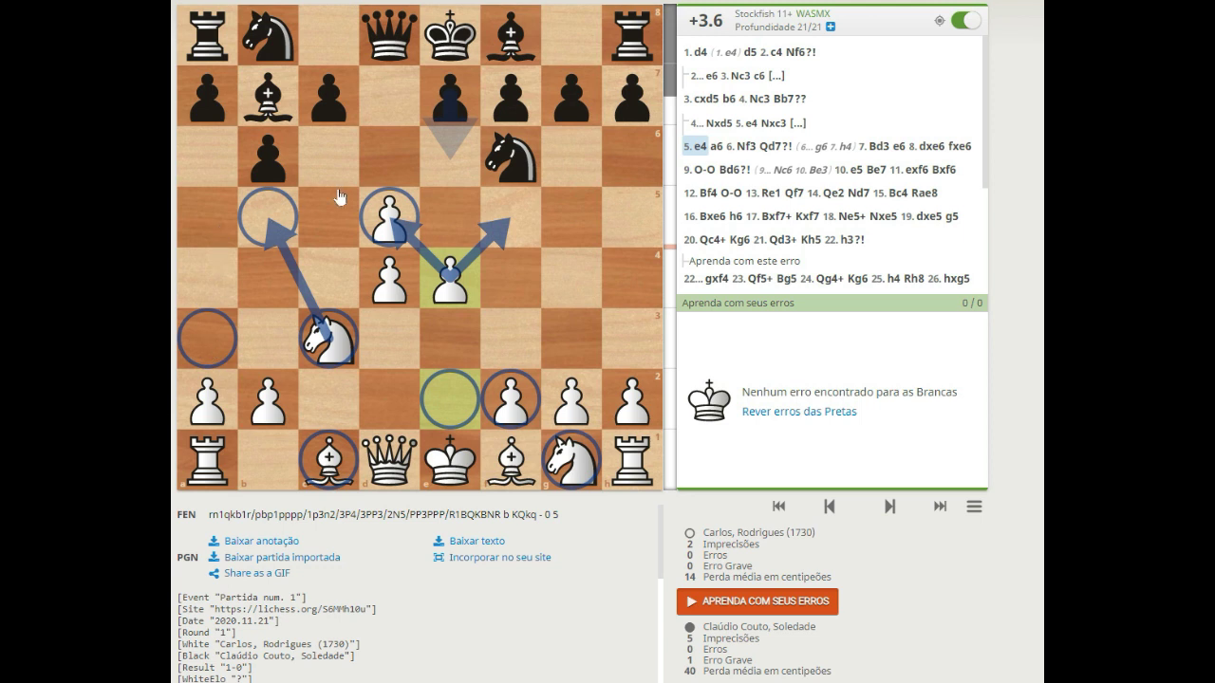
{"action": "right_click", "coordinate": [220, 280]}
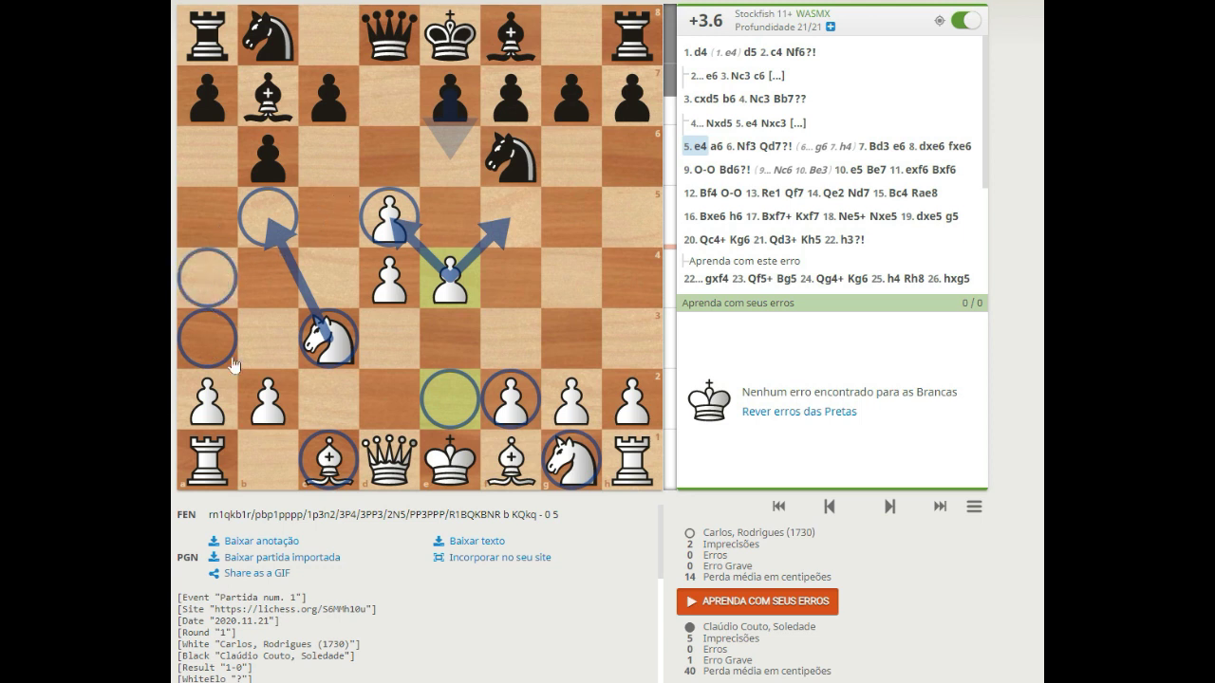
{"action": "right_click", "coordinate": [289, 467]}
{"action": "right_click", "coordinate": [334, 471]}
{"action": "right_click", "coordinate": [380, 467]}
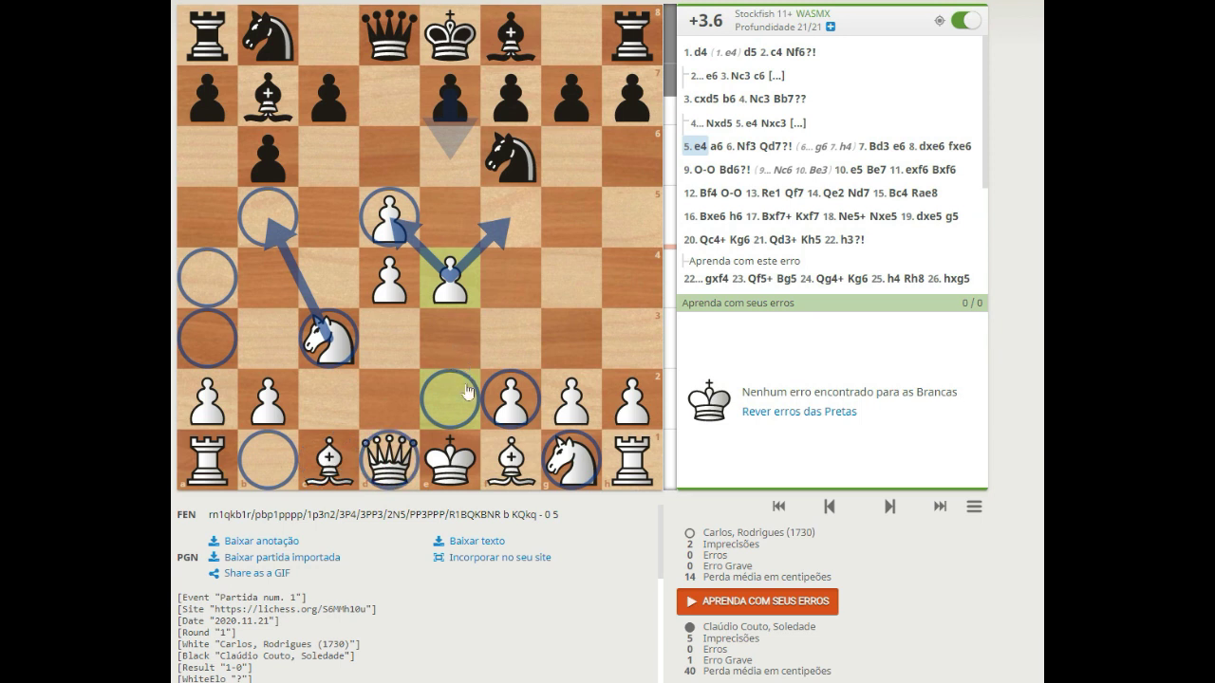
{"action": "right_click", "coordinate": [459, 286]}
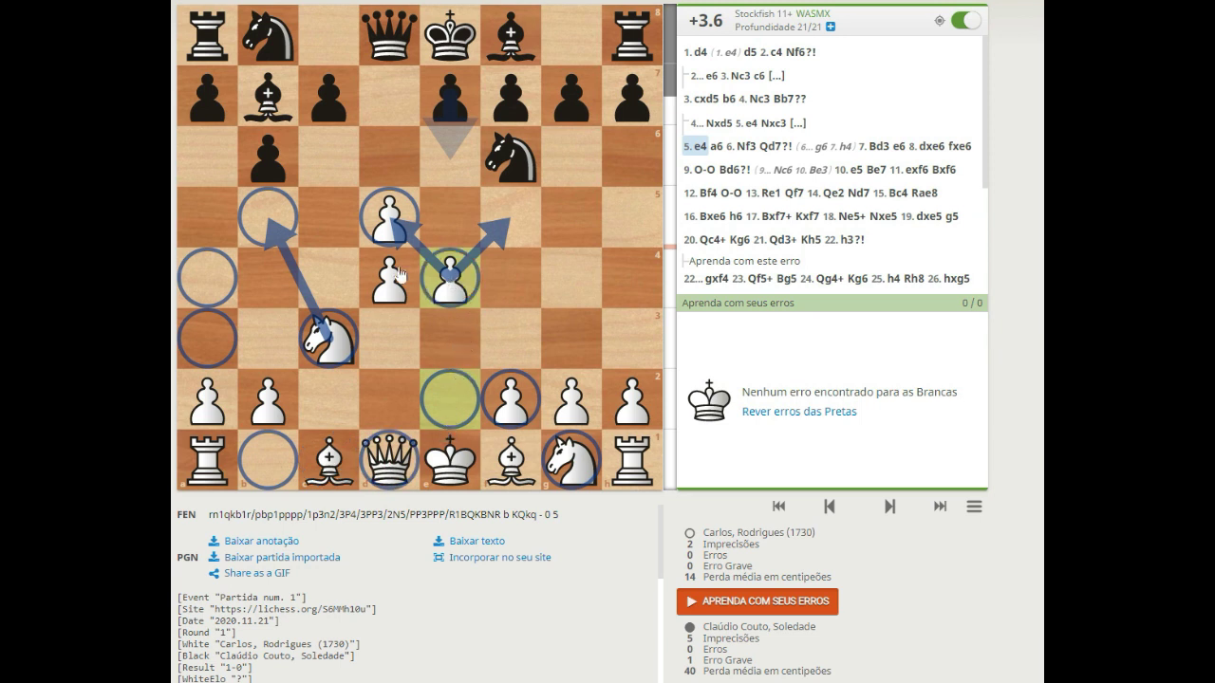
Remove the circles from d5, d1, f2, b1 and g1
{"action": "right_click", "coordinate": [382, 220]}
{"action": "right_click", "coordinate": [390, 464]}
{"action": "right_click", "coordinate": [502, 415]}
{"action": "right_click", "coordinate": [270, 470]}
{"action": "right_click", "coordinate": [564, 475]}
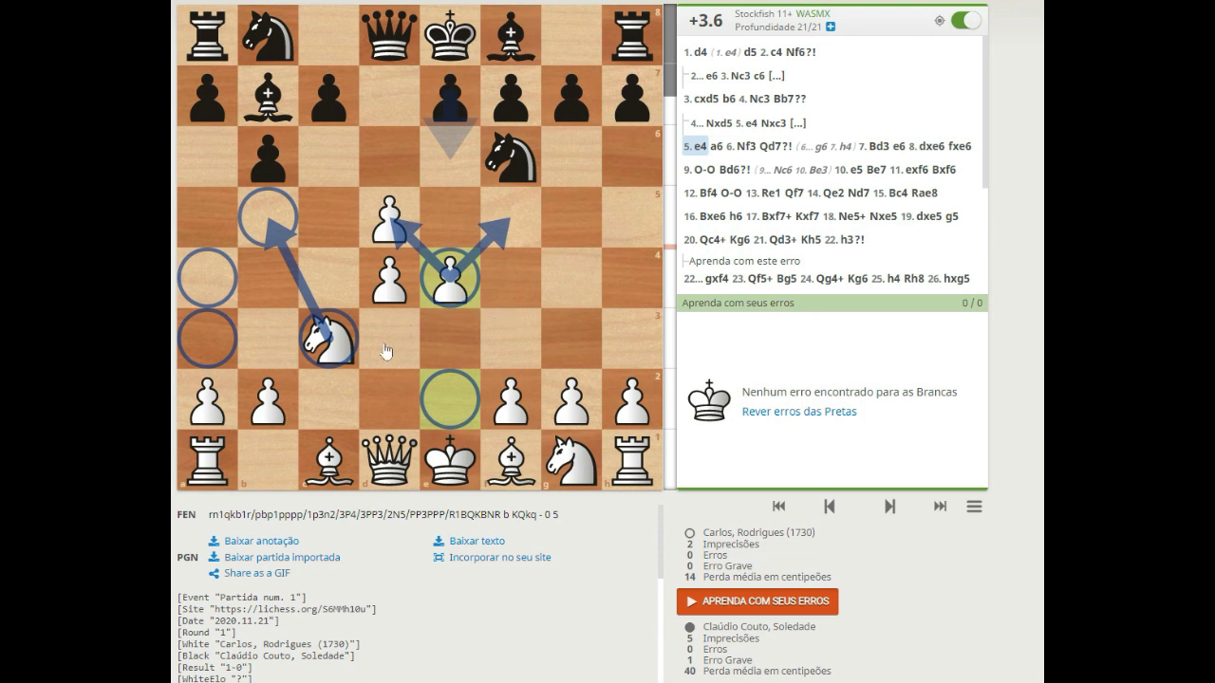
Circle b1, d5 and the queen on d1 again, and clear all circles and arrows from the board
{"action": "right_click", "coordinate": [264, 458]}
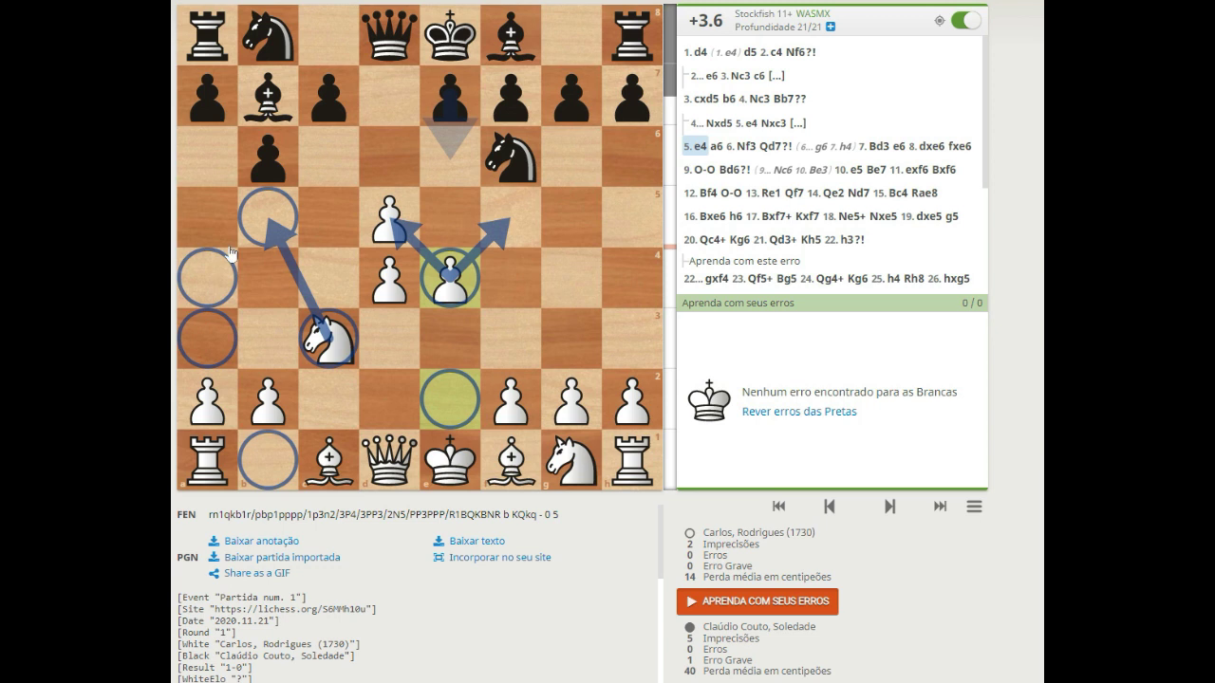
{"action": "right_click", "coordinate": [391, 214]}
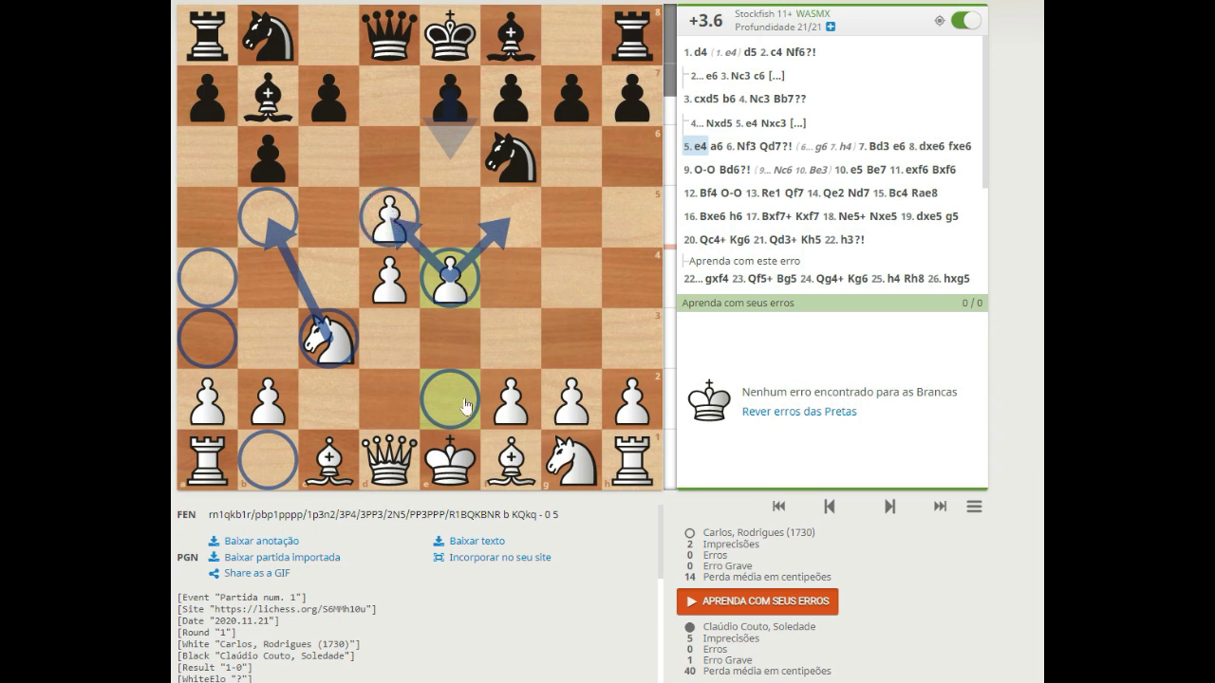
{"action": "right_click", "coordinate": [398, 467]}
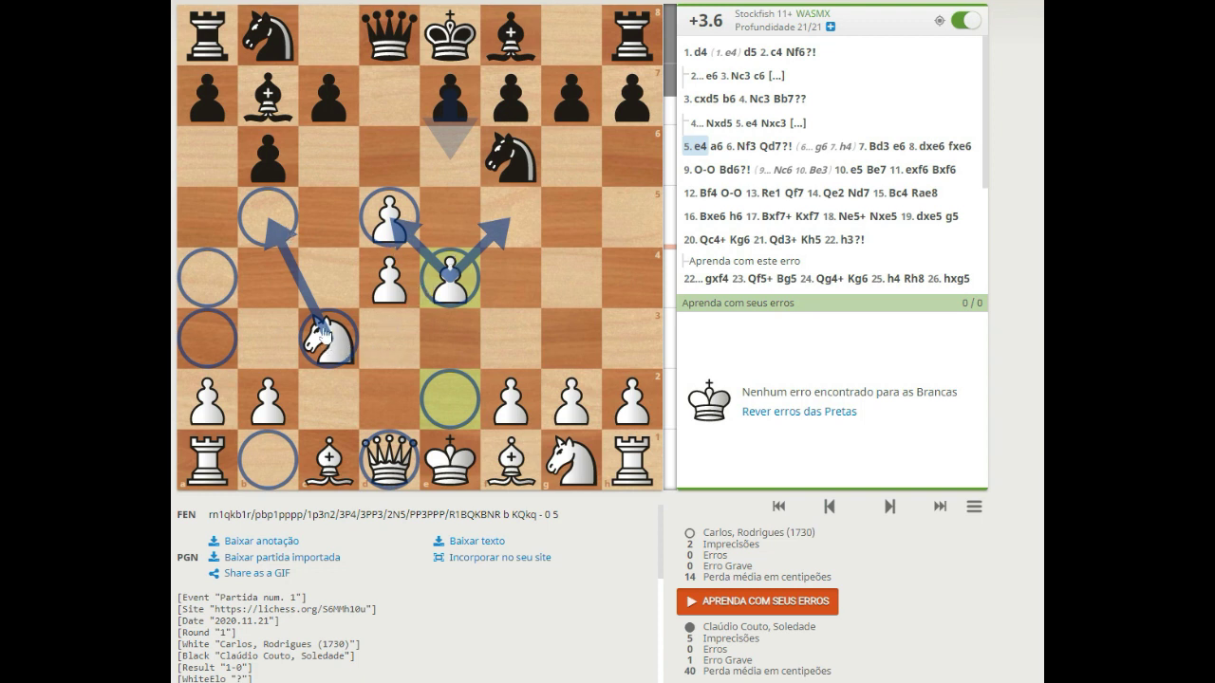
{"action": "left_click", "coordinate": [313, 285]}
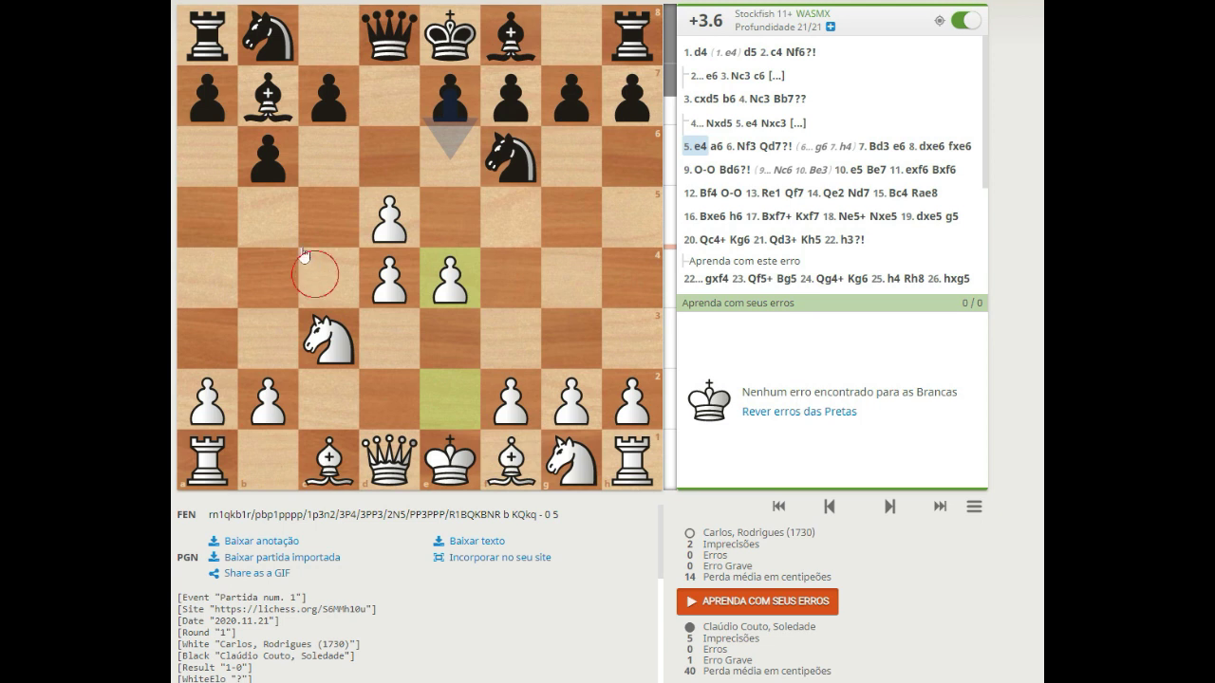
Circle the squares c4 and b5, and clear both circles
{"action": "right_click", "coordinate": [313, 282]}
{"action": "right_click", "coordinate": [269, 228]}
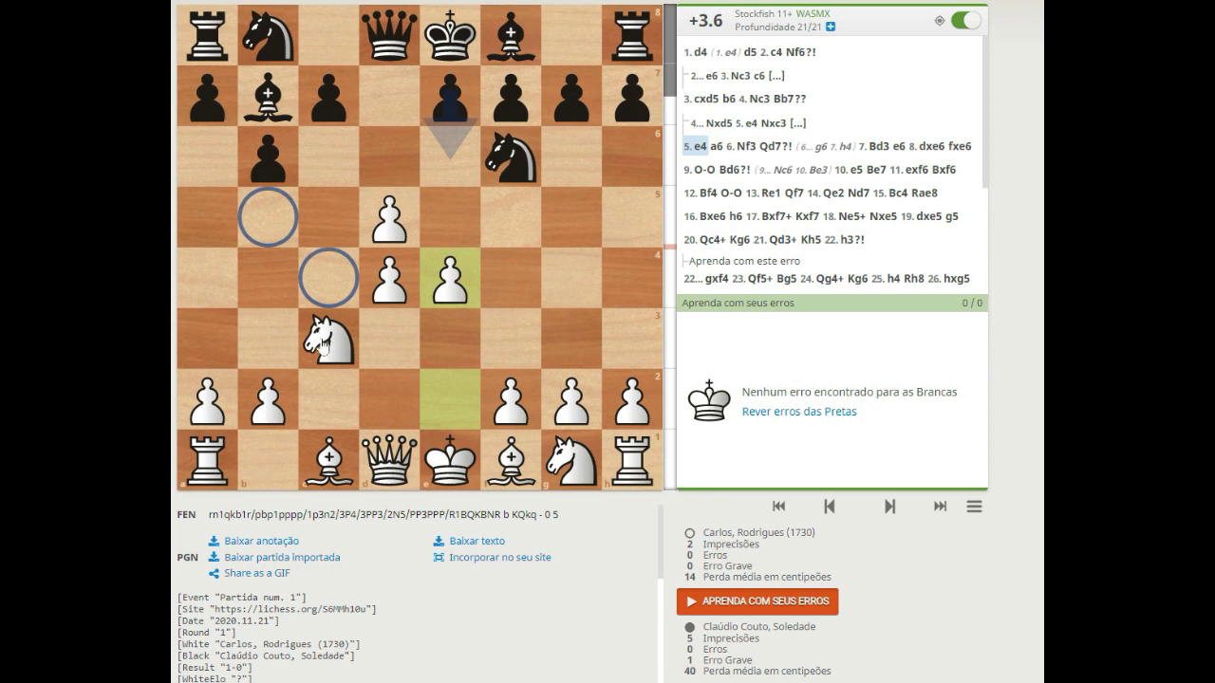
{"action": "left_click", "coordinate": [321, 341]}
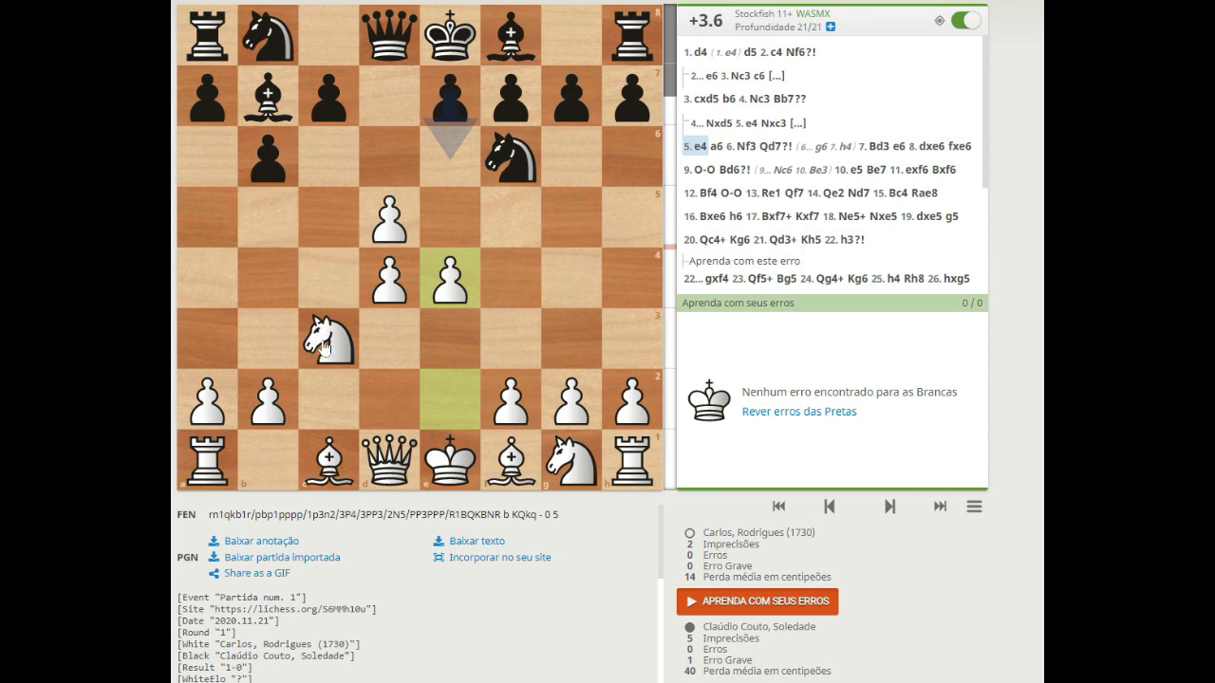
Circle the c3 knight, draw arrows along the ranks from a5 to h5 and a1 to h1, and clear the markings
{"action": "right_click", "coordinate": [323, 348]}
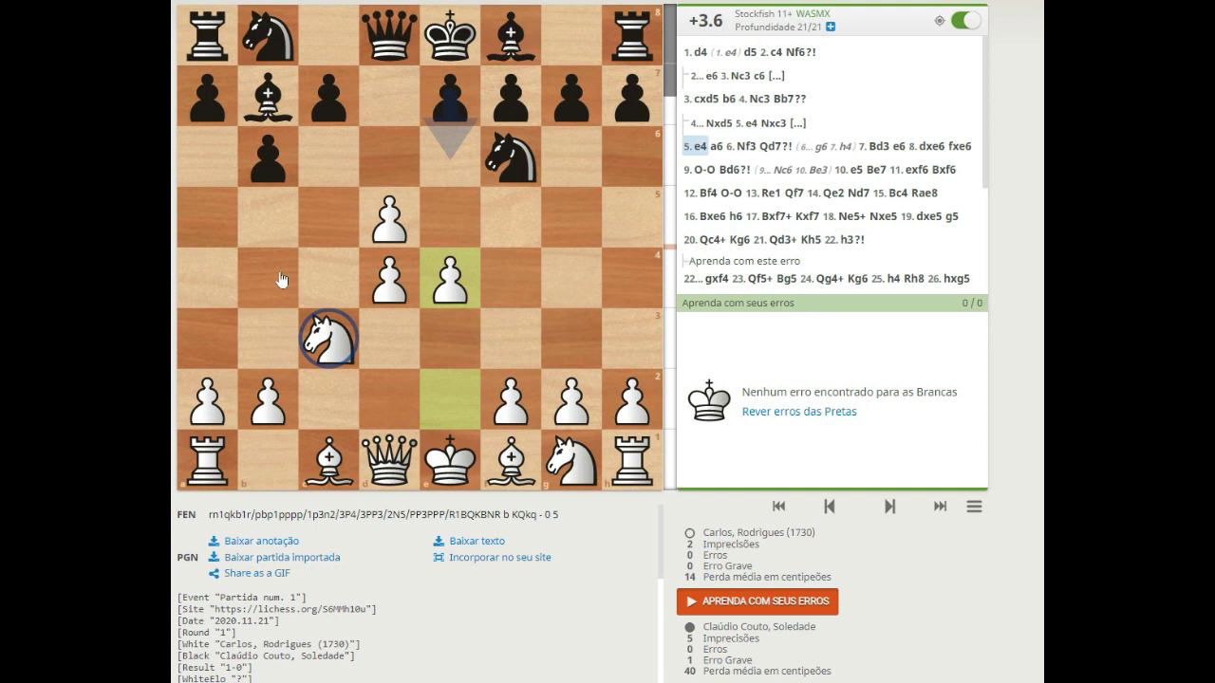
{"action": "left_click_drag", "start_coordinate": [203, 216], "coordinate": [631, 218]}
{"action": "mouse_move", "coordinate": [207, 462]}
{"action": "left_mouse_down"}
{"action": "mouse_move", "coordinate": [388, 489]}
{"action": "mouse_move", "coordinate": [707, 497]}
{"action": "mouse_move", "coordinate": [613, 474]}
{"action": "left_mouse_up"}
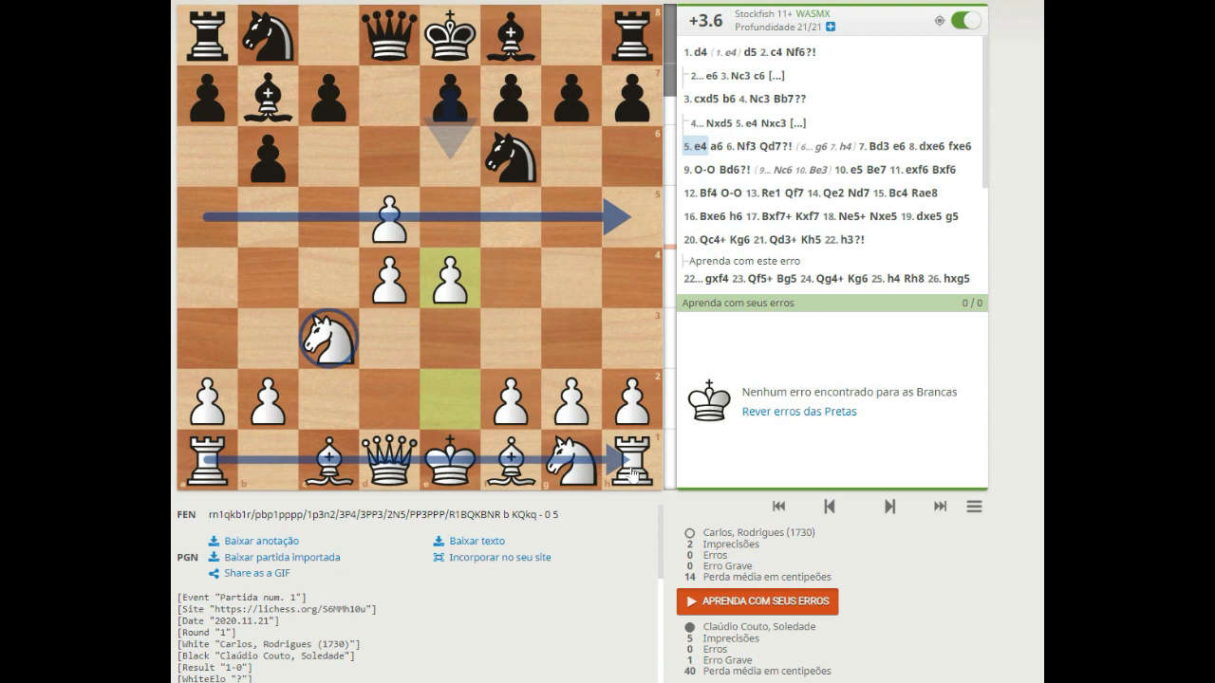
{"action": "left_click", "coordinate": [480, 468]}
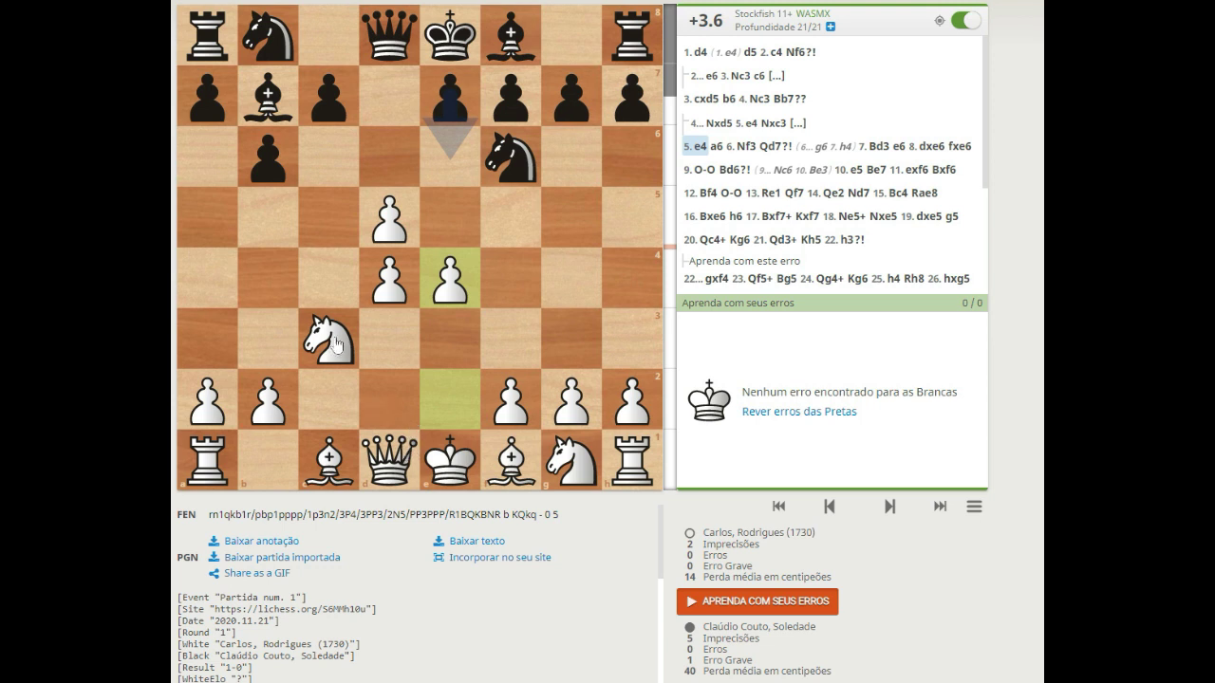
Circle the white king temporarily, and draw arrows from e1 to d1, d2, e2, f2 and f1
{"action": "left_click", "coordinate": [459, 465]}
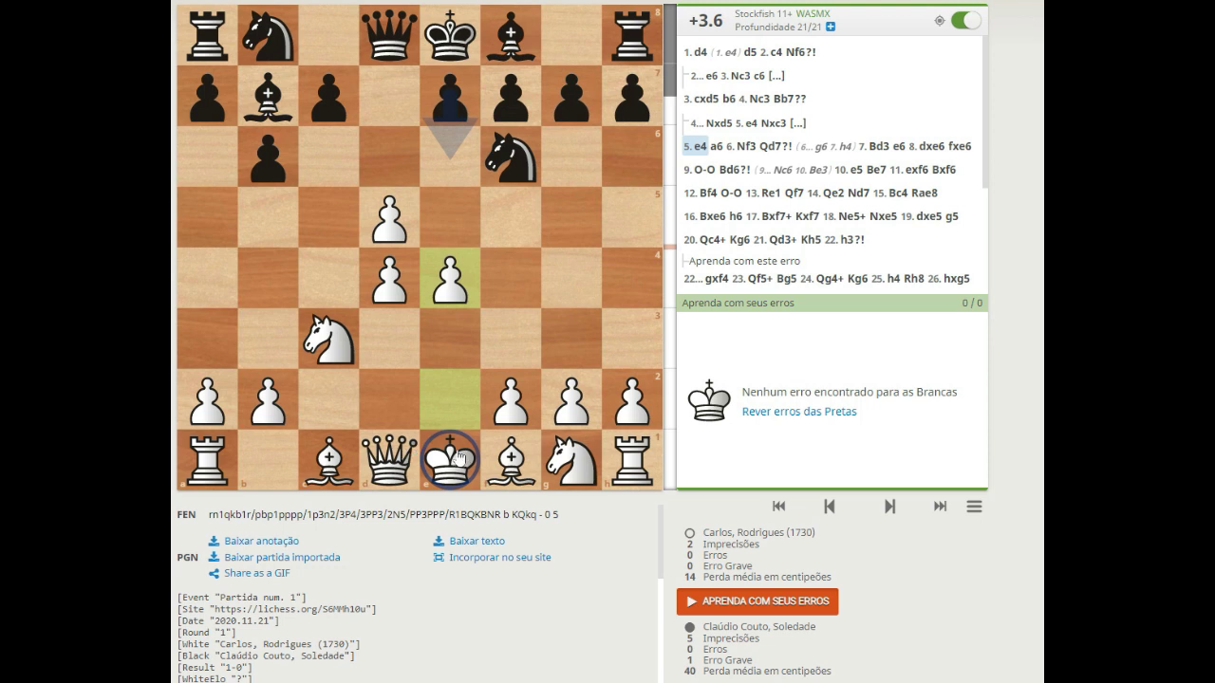
{"action": "left_click", "coordinate": [442, 406]}
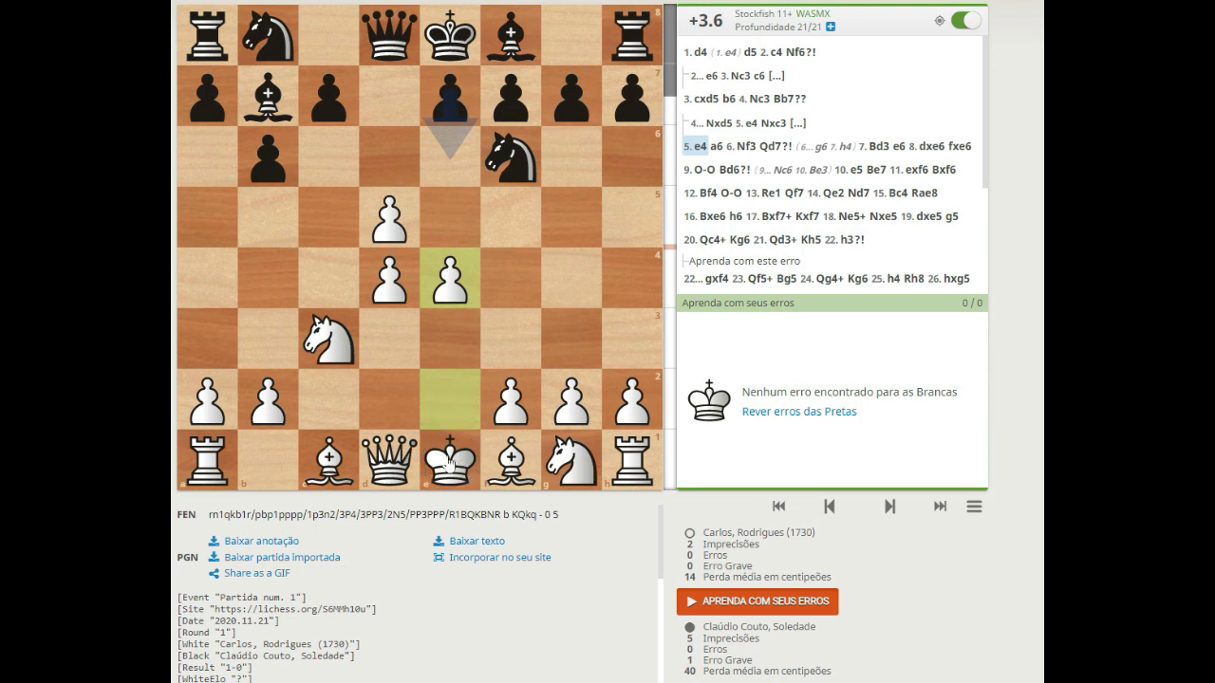
{"action": "left_click_drag", "start_coordinate": [447, 462], "coordinate": [509, 403]}
{"action": "left_click_drag", "start_coordinate": [450, 463], "coordinate": [399, 410]}
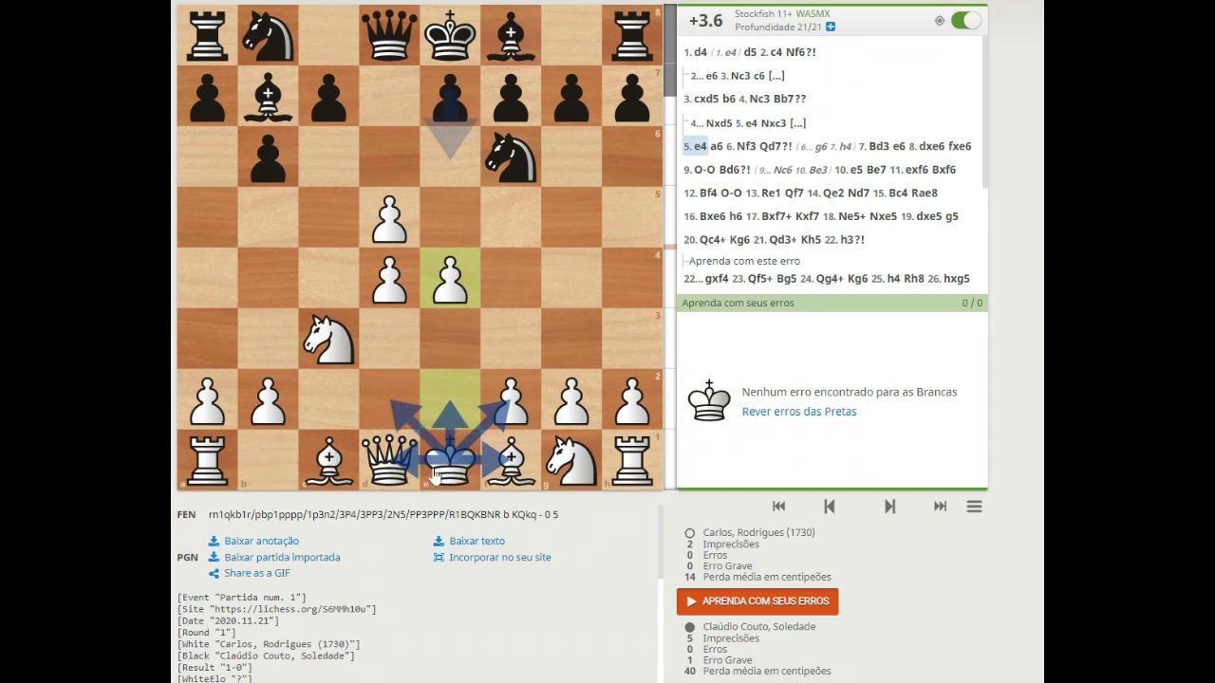
Clear the king's arrows and circle the white pawn on d5
{"action": "left_click", "coordinate": [439, 471]}
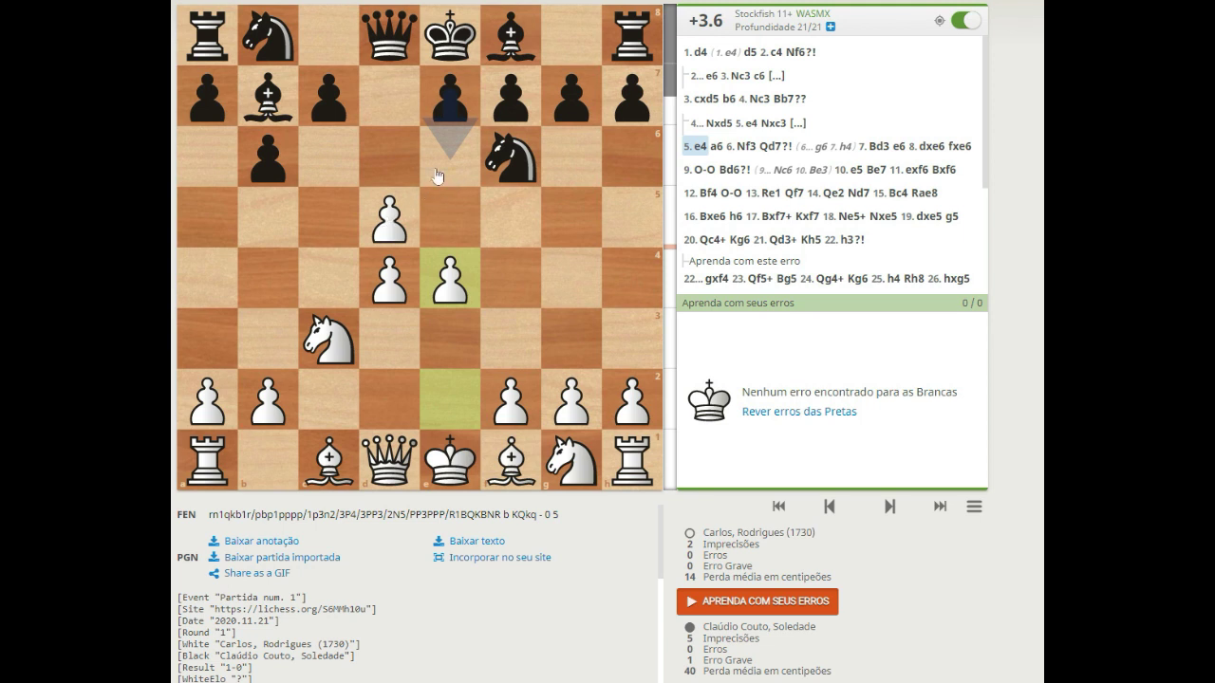
{"action": "right_click", "coordinate": [394, 228]}
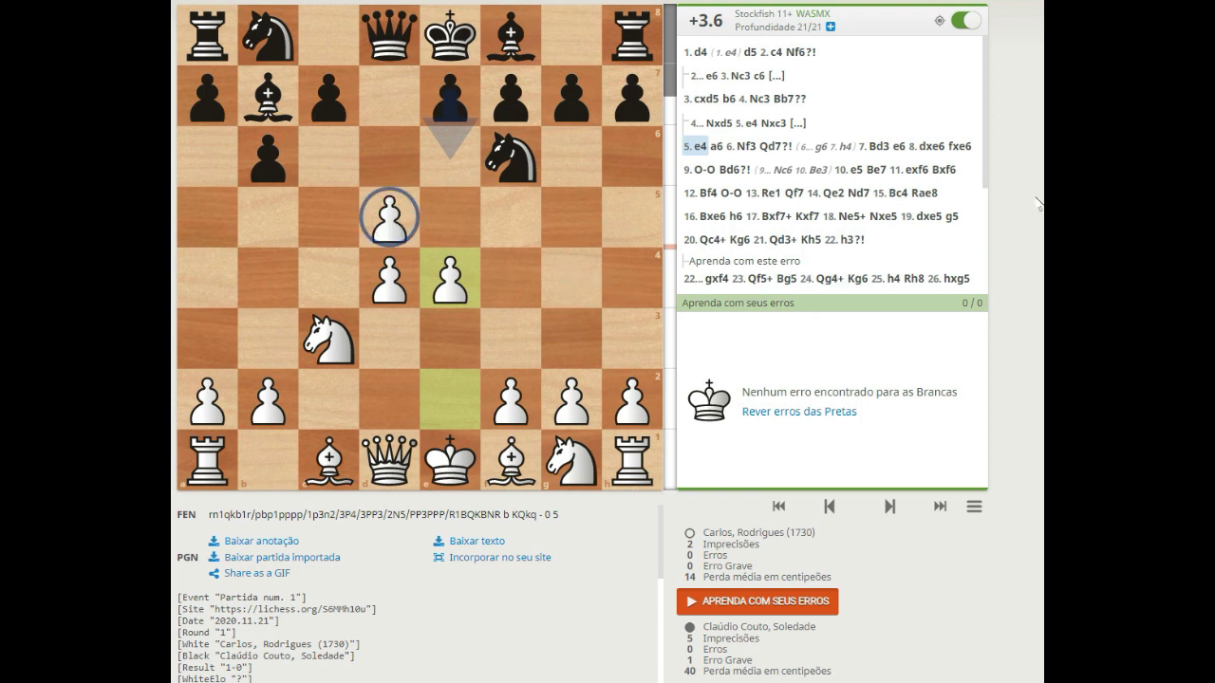
Advance the game through 5...a6 to 6. Nf3, and temporarily circle the white pawn on d4
{"action": "key", "text": "Right"}
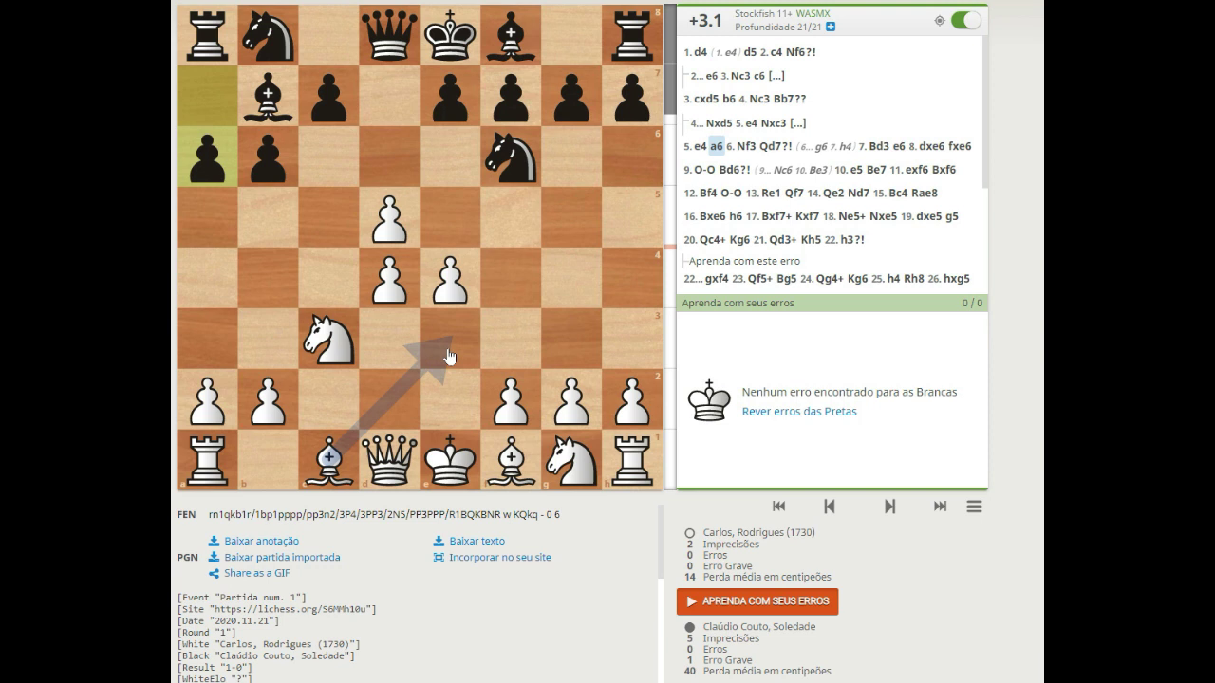
{"action": "left_click", "coordinate": [392, 295]}
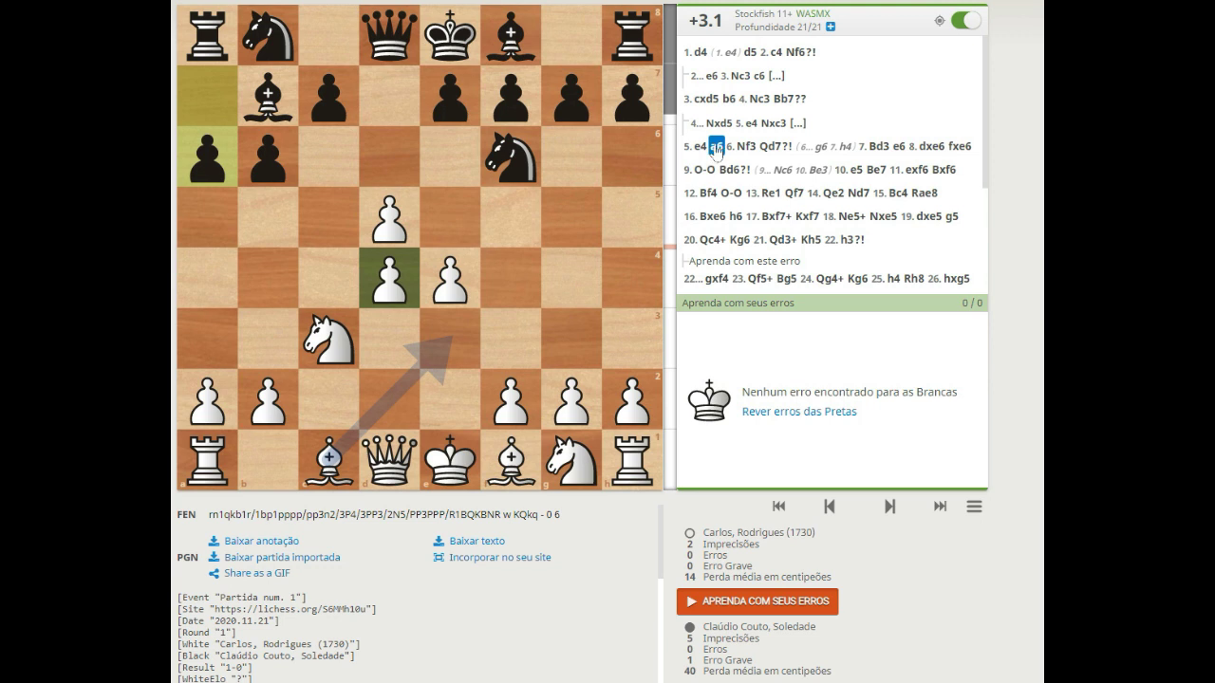
{"action": "key", "text": "Right"}
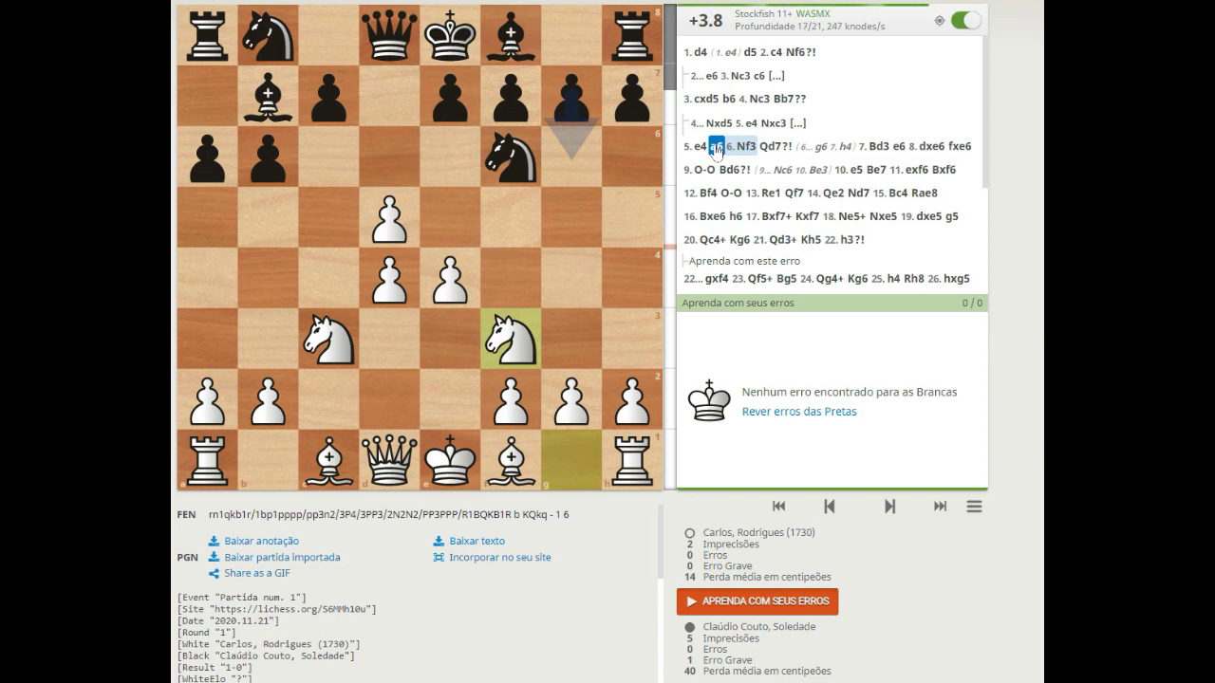
{"action": "right_click", "coordinate": [380, 295], "text": "alt"}
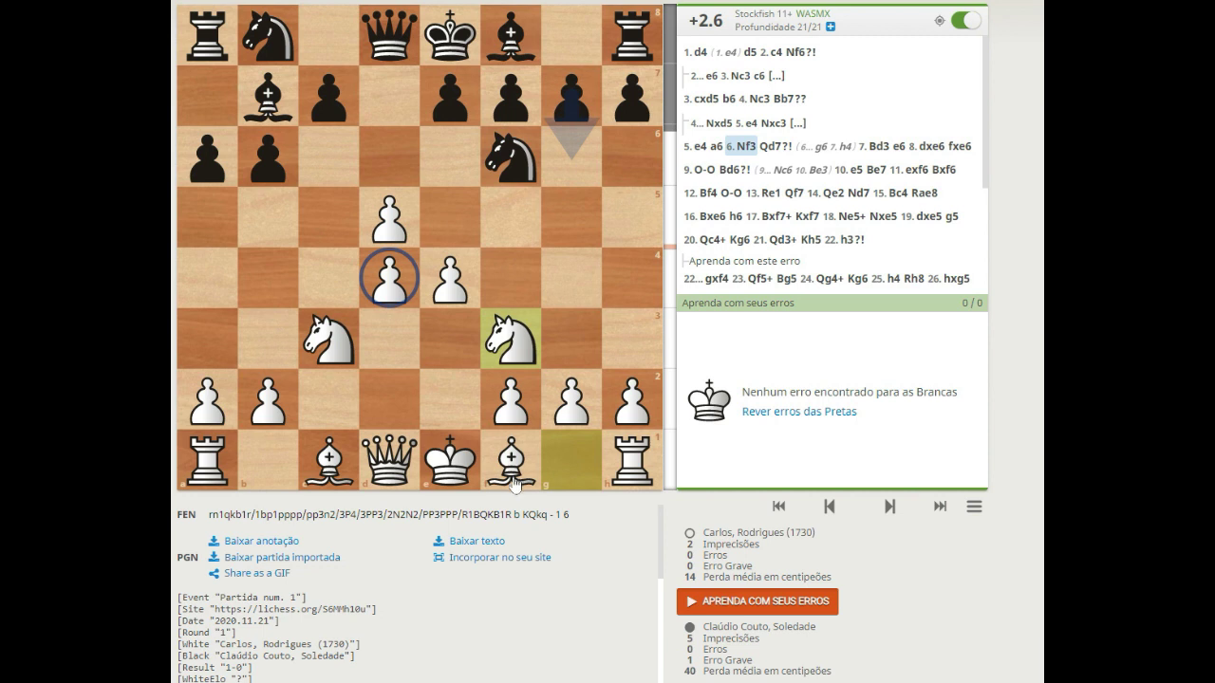
{"action": "left_click", "coordinate": [748, 151]}
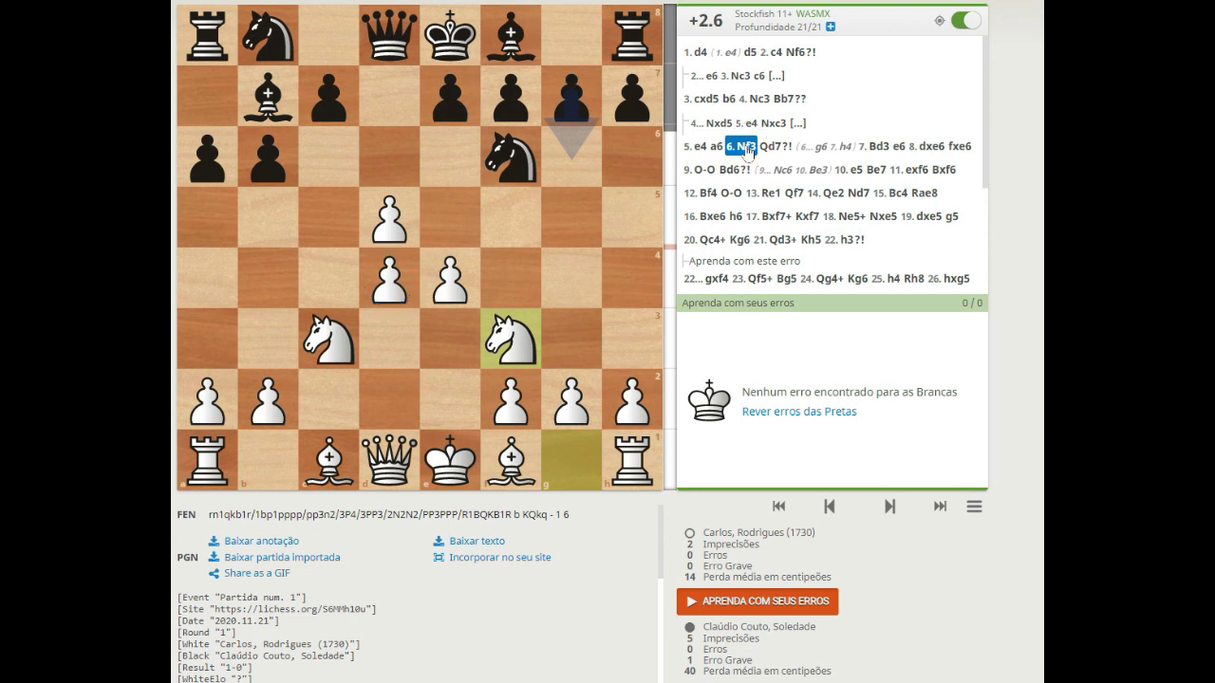
Advance to 6...Qd7, draw knight arrows from f3 to e5 and e5 to d7, and clear the markings
{"action": "key", "text": "Right"}
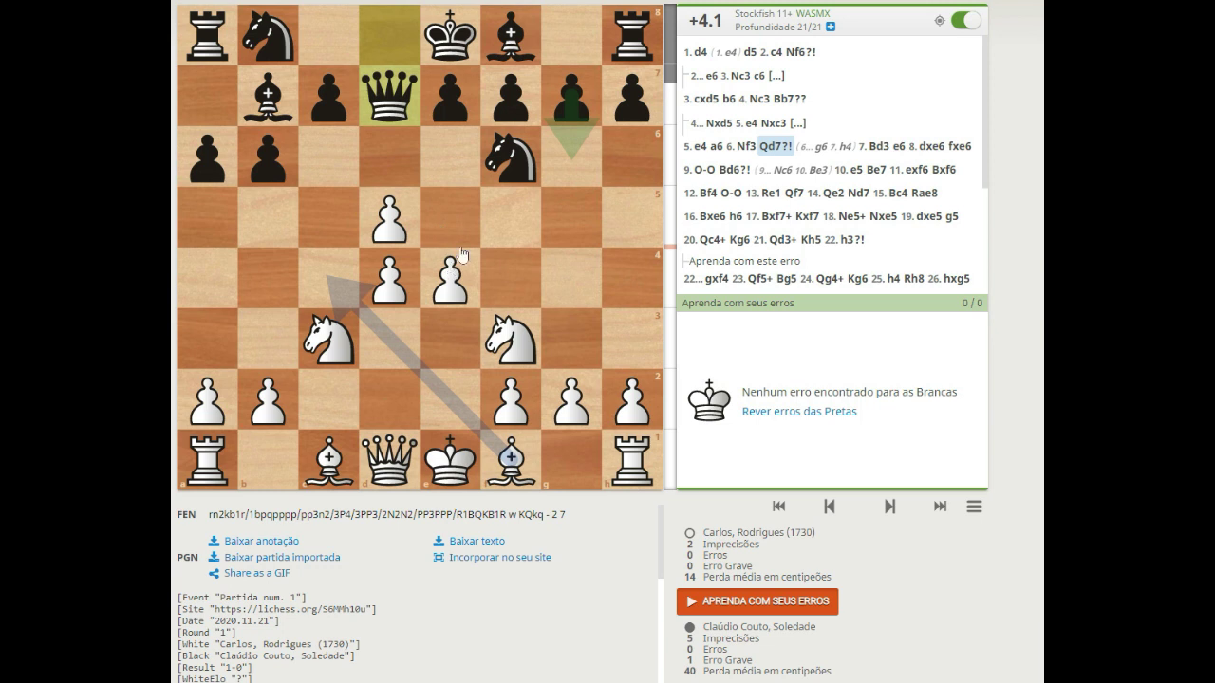
{"action": "left_click_drag", "start_coordinate": [494, 316], "coordinate": [452, 223]}
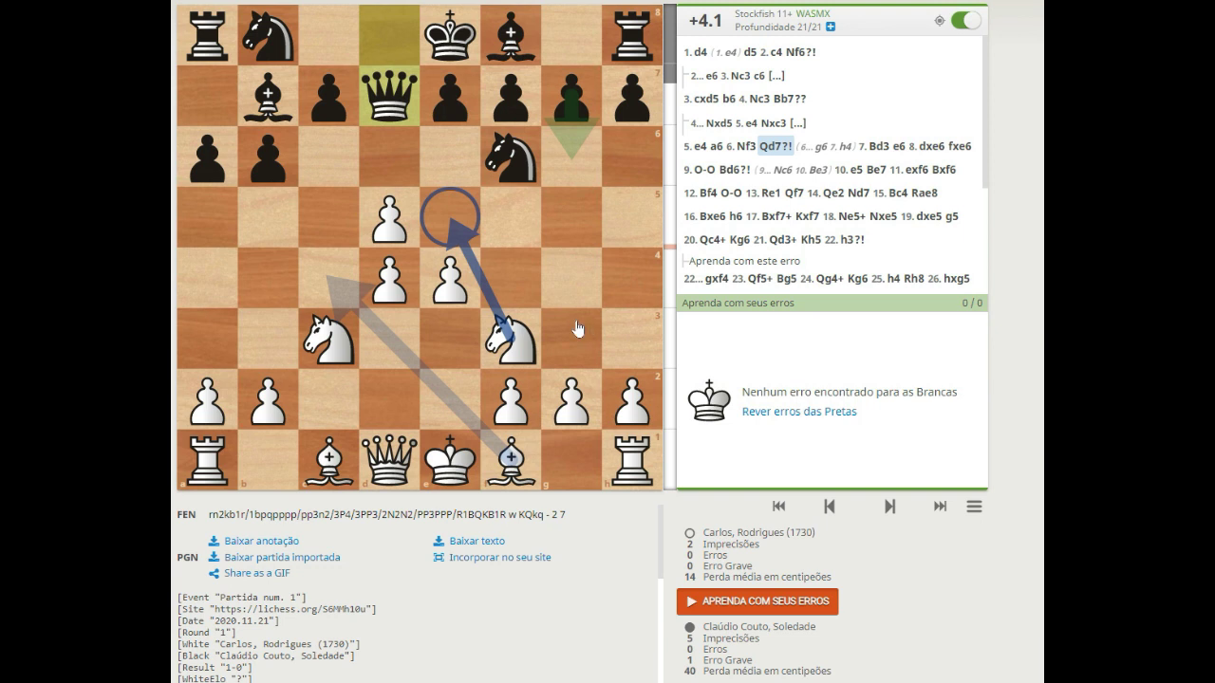
{"action": "mouse_move", "coordinate": [452, 203]}
{"action": "left_mouse_down"}
{"action": "mouse_move", "coordinate": [399, 161]}
{"action": "mouse_move", "coordinate": [389, 119]}
{"action": "left_mouse_up"}
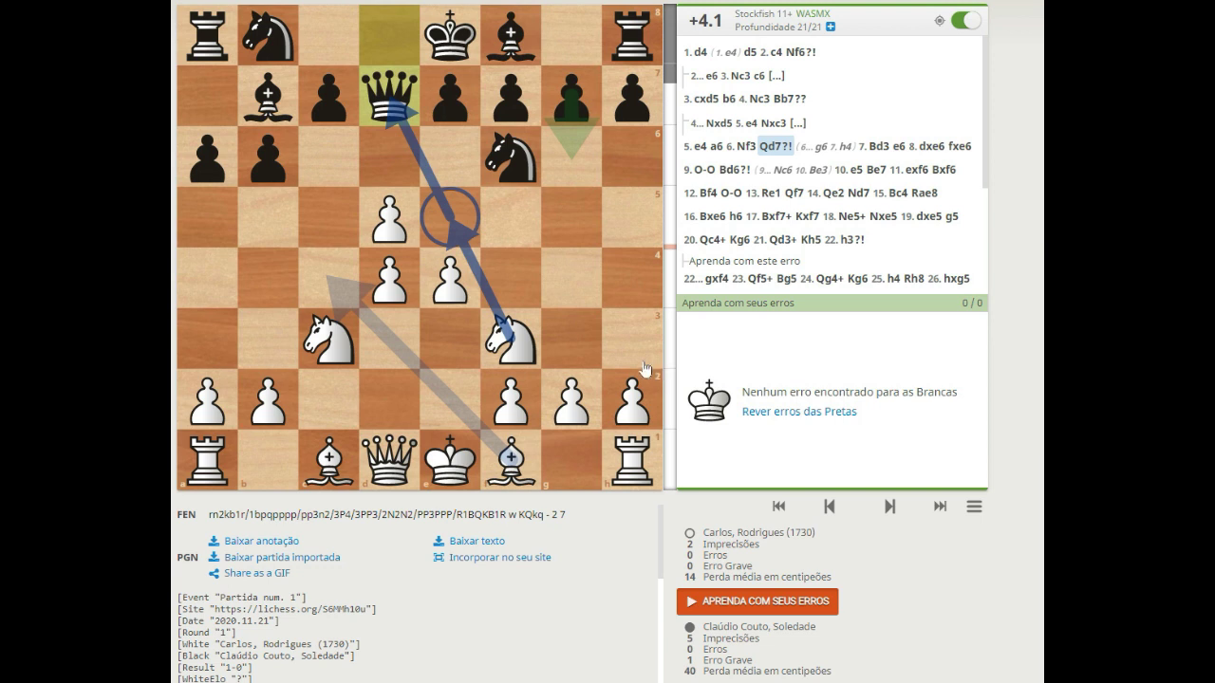
{"action": "left_click", "coordinate": [483, 280]}
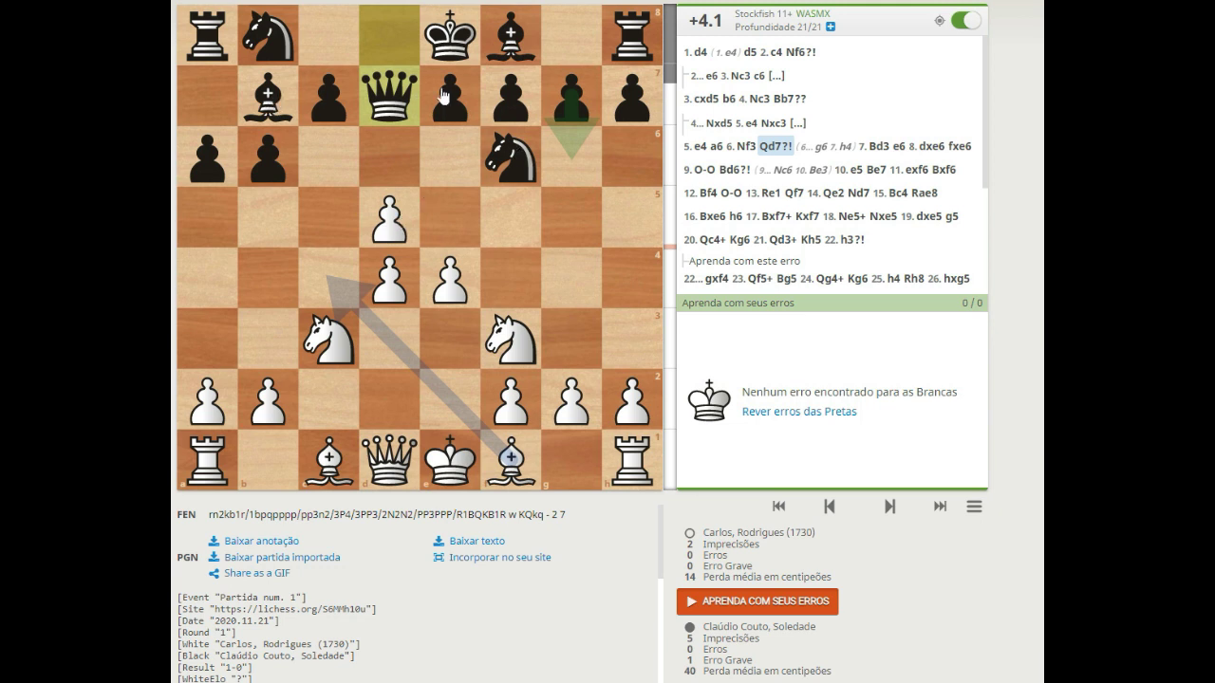
Play the alternative 7. Bc4, and temporarily mark Black's b7 bishop, f6 knight and d7 queen
{"action": "key", "text": "space"}
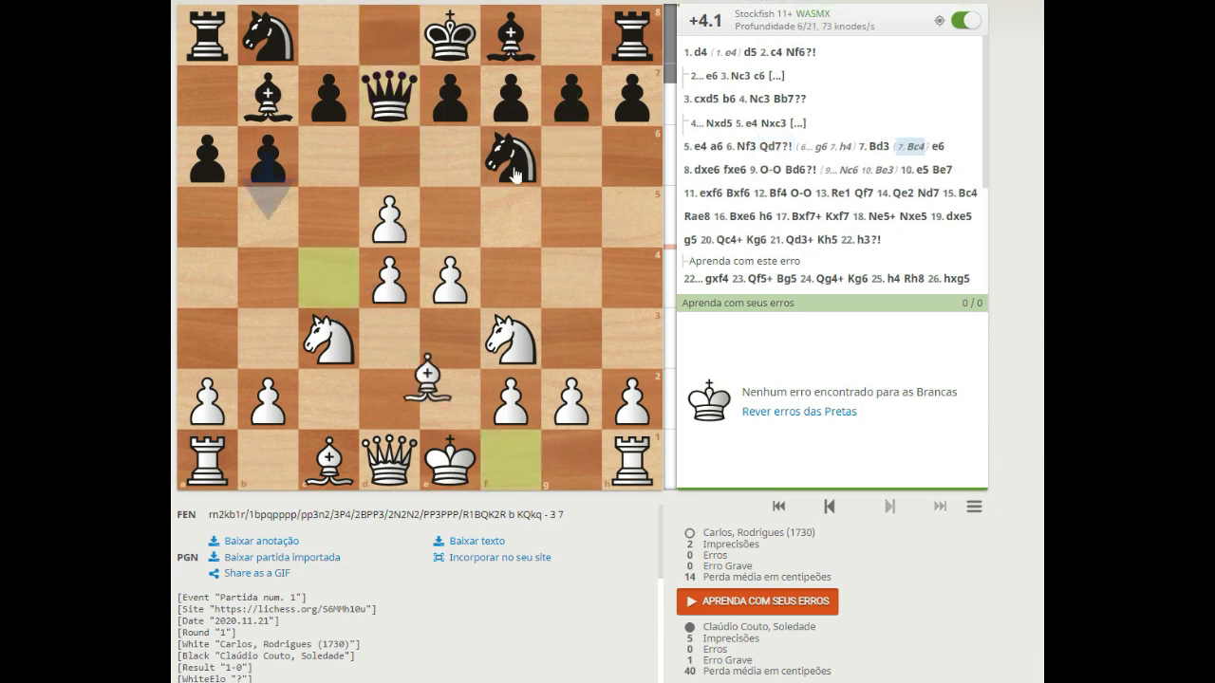
{"action": "left_click", "coordinate": [513, 175]}
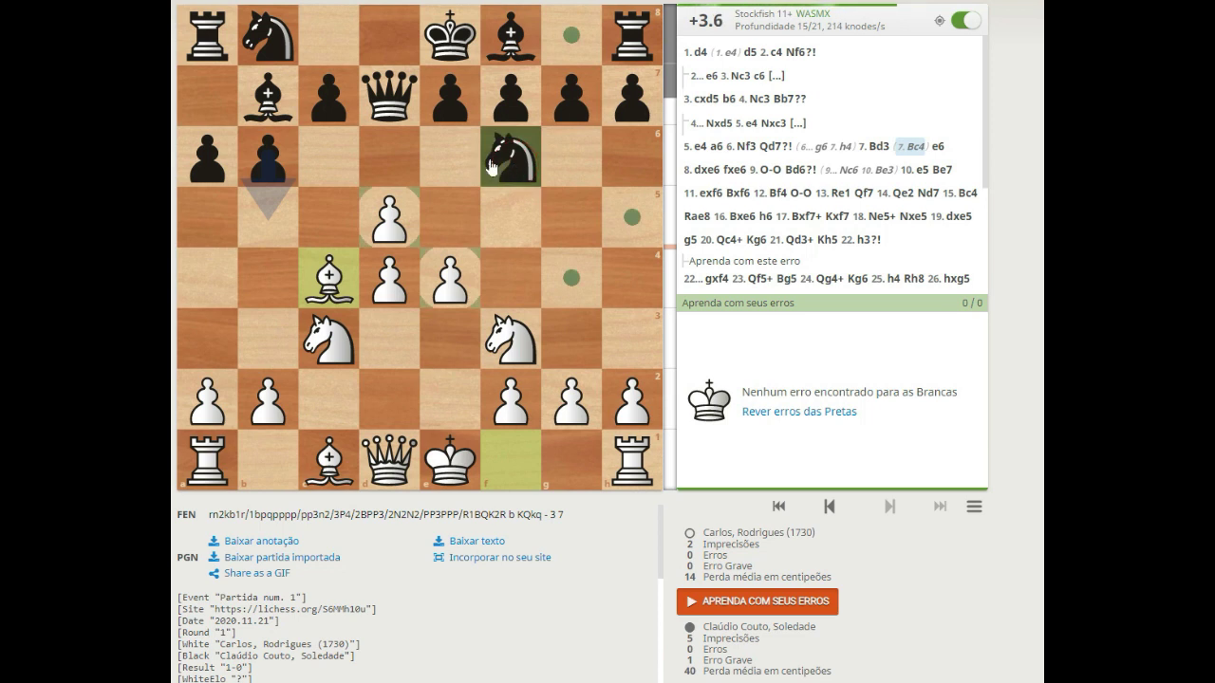
{"action": "left_click", "coordinate": [385, 116]}
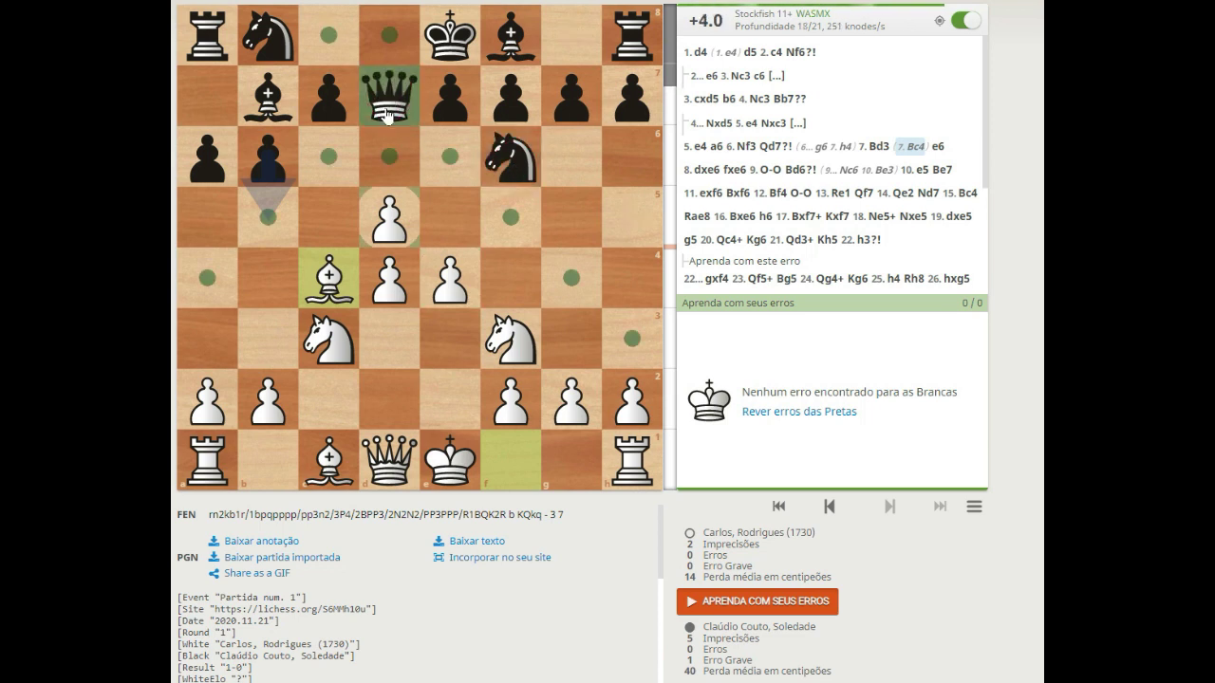
{"action": "right_click", "coordinate": [270, 114], "text": "alt"}
{"action": "right_click", "coordinate": [495, 150], "text": "alt"}
{"action": "right_click", "coordinate": [402, 107], "text": "alt"}
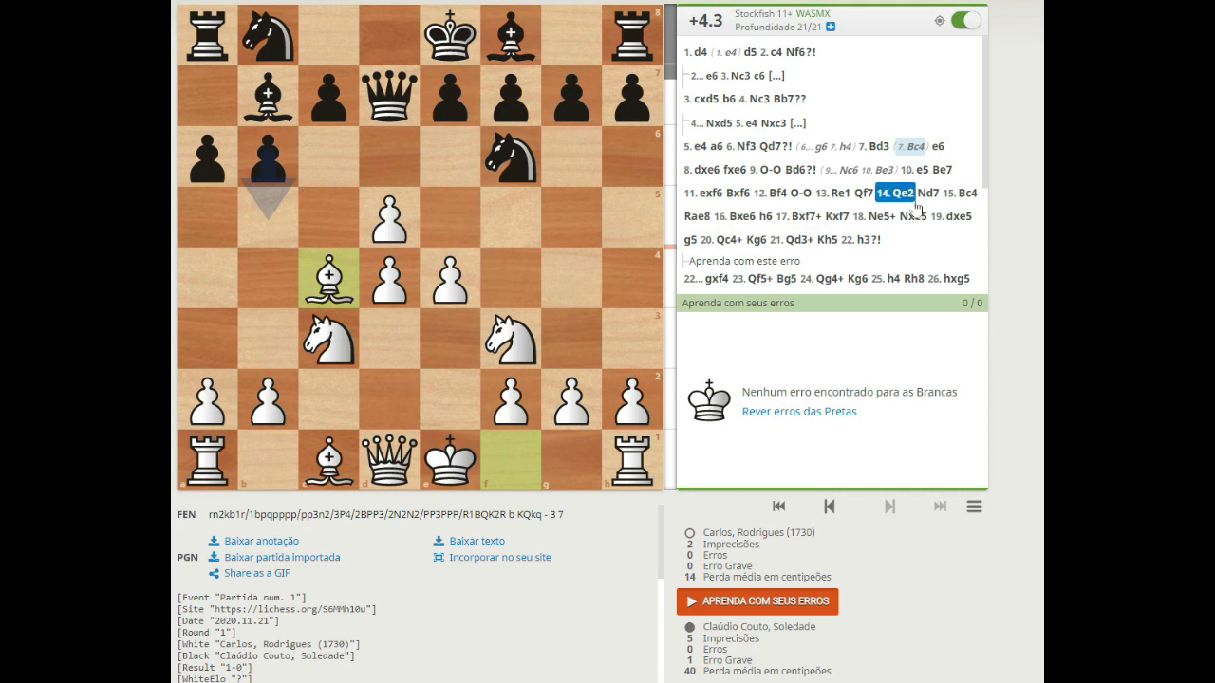
Return to the game line at 7. Bd3, and temporarily mark the d5 pawn and the arrows f1 to d3 and d3 to e4
{"action": "left_click", "coordinate": [776, 147]}
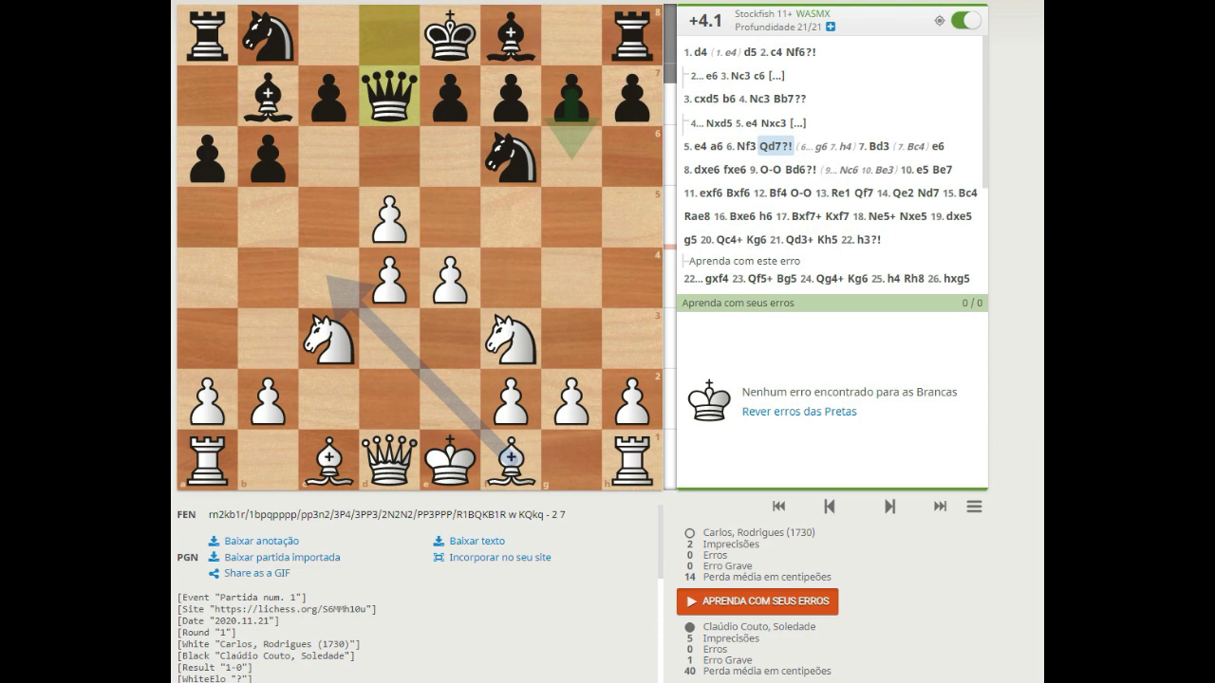
{"action": "key", "text": "Right"}
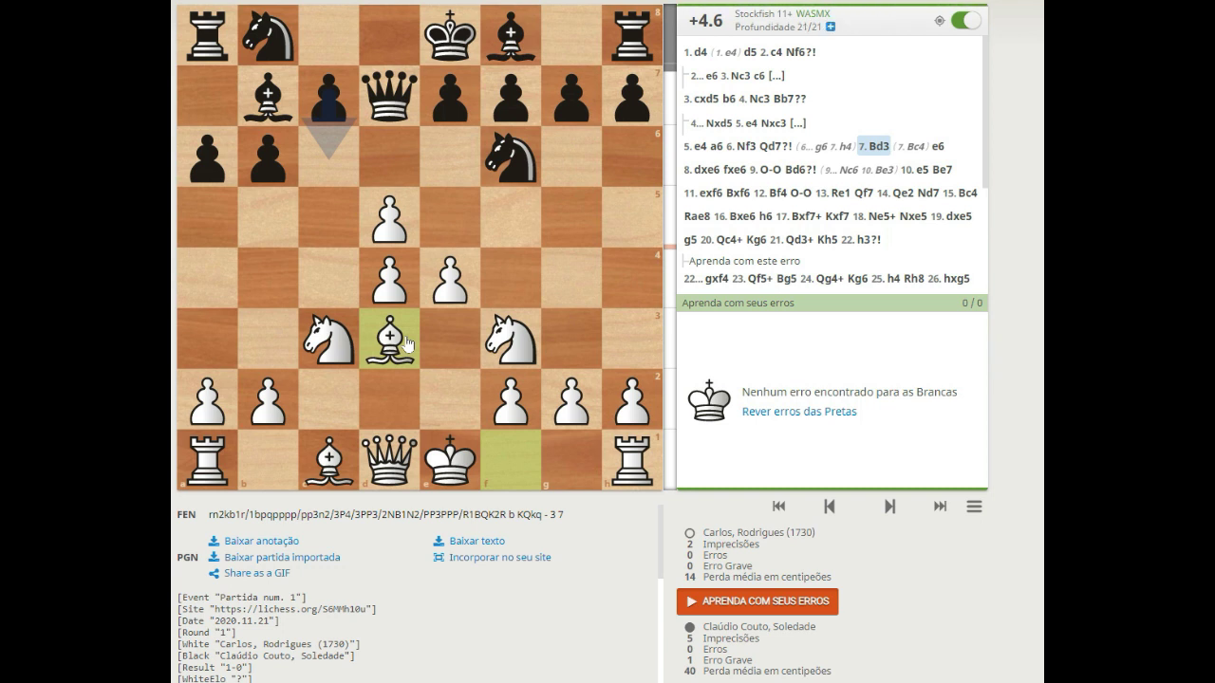
{"action": "right_click", "coordinate": [406, 222]}
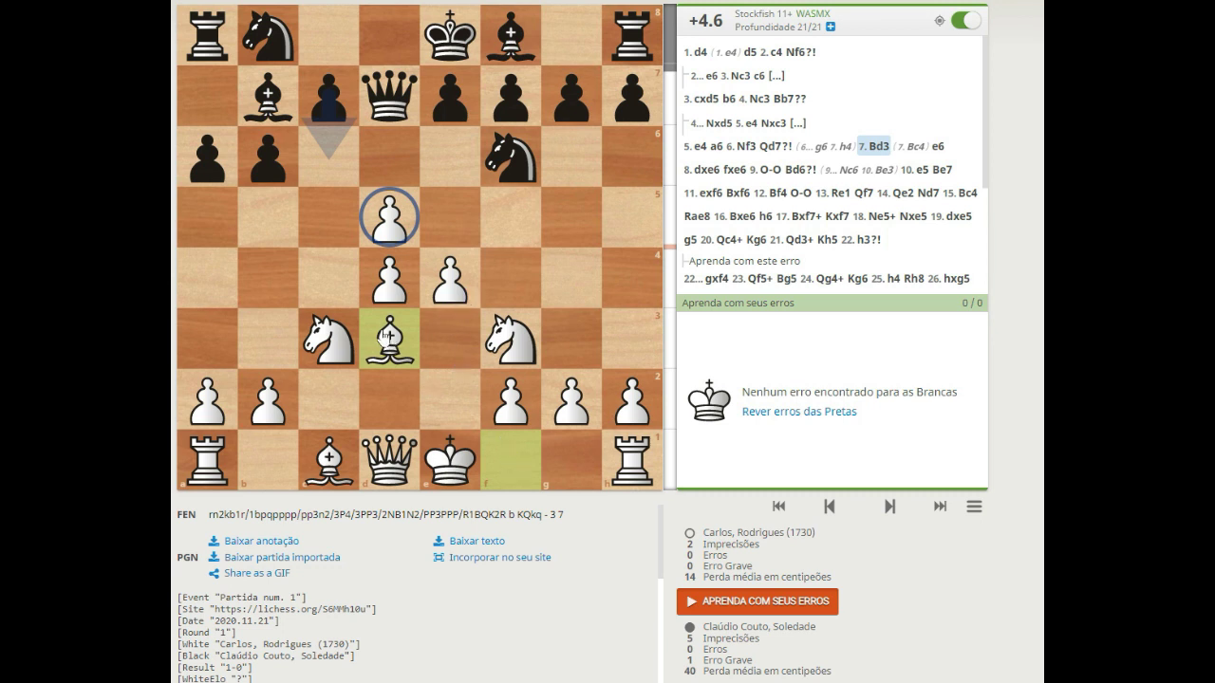
{"action": "left_click_drag", "start_coordinate": [518, 451], "coordinate": [389, 356]}
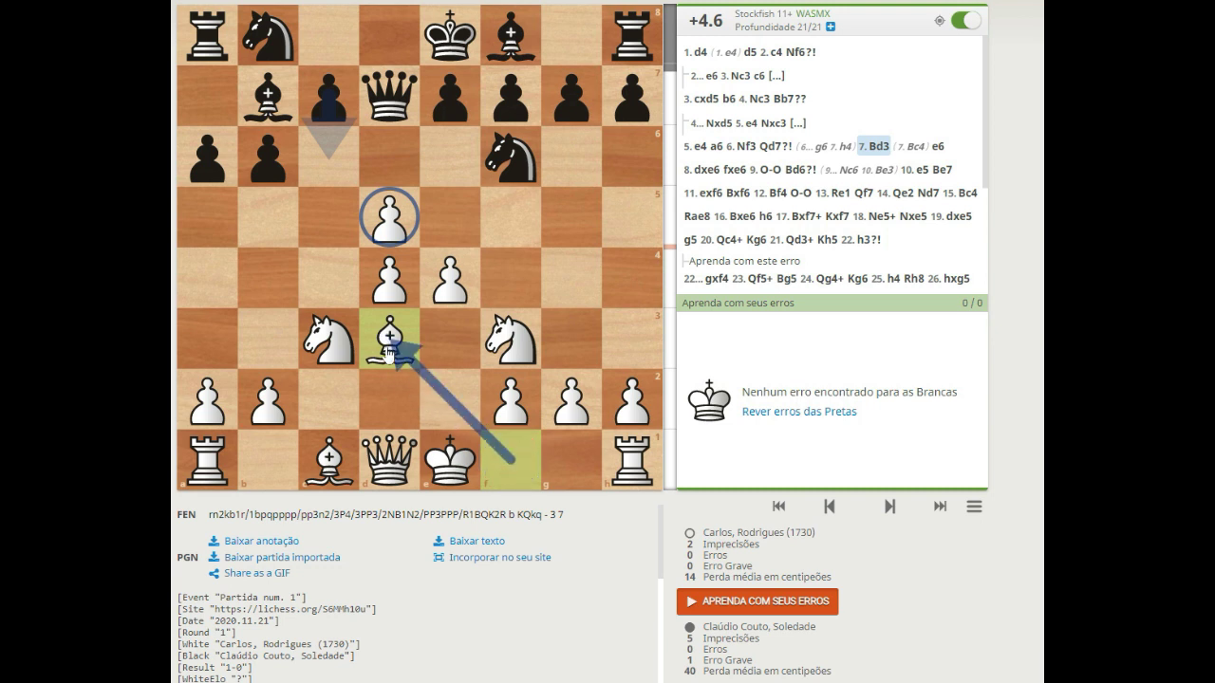
{"action": "left_click_drag", "start_coordinate": [387, 353], "coordinate": [443, 290]}
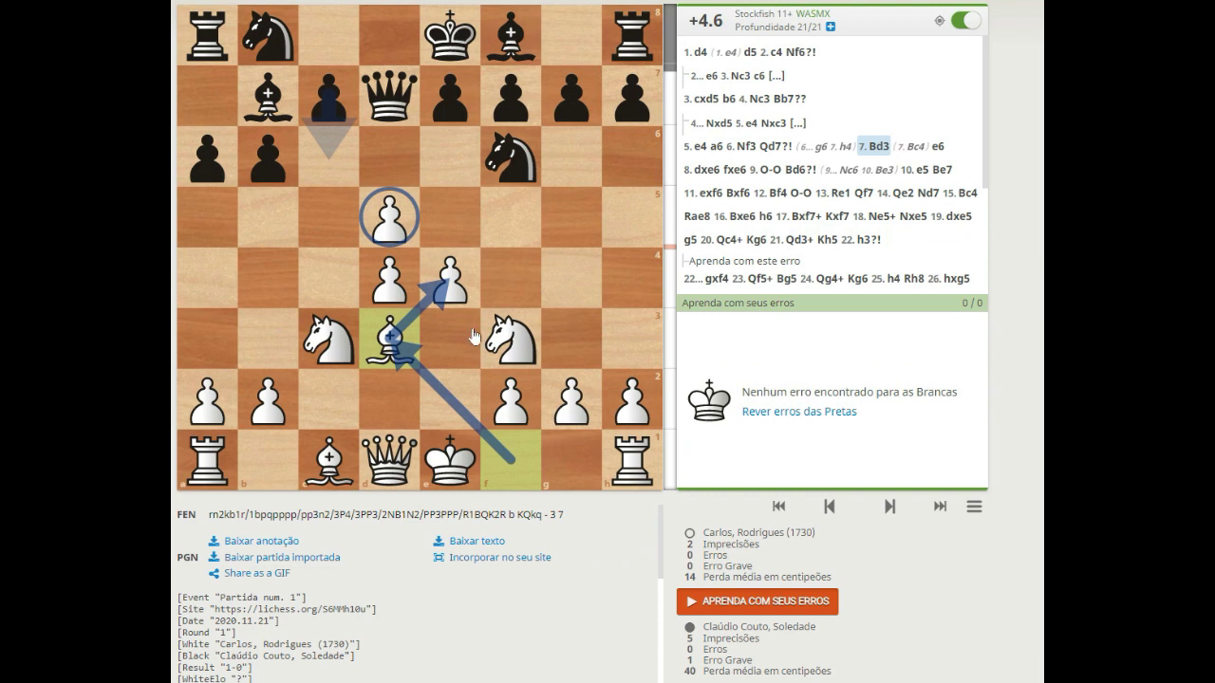
{"action": "left_click", "coordinate": [875, 149]}
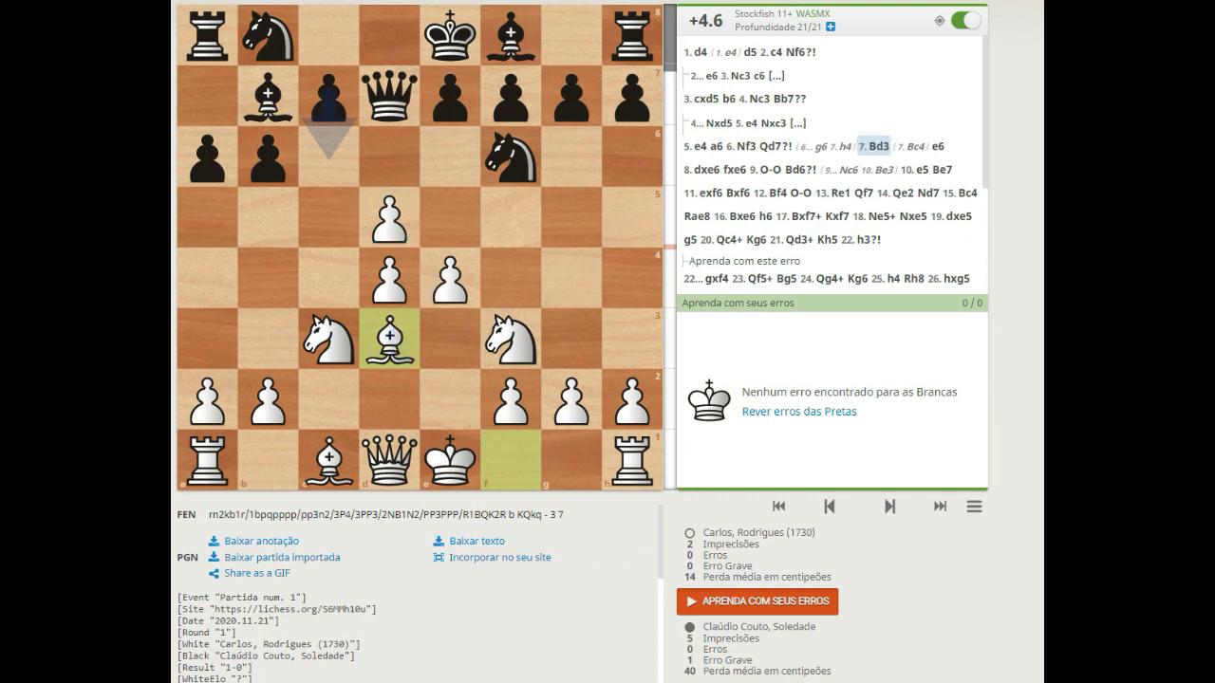
Step the game from 7...e6 through 8. dxe6 fxe6 to White's castling at move 9
{"action": "key", "text": "Right"}
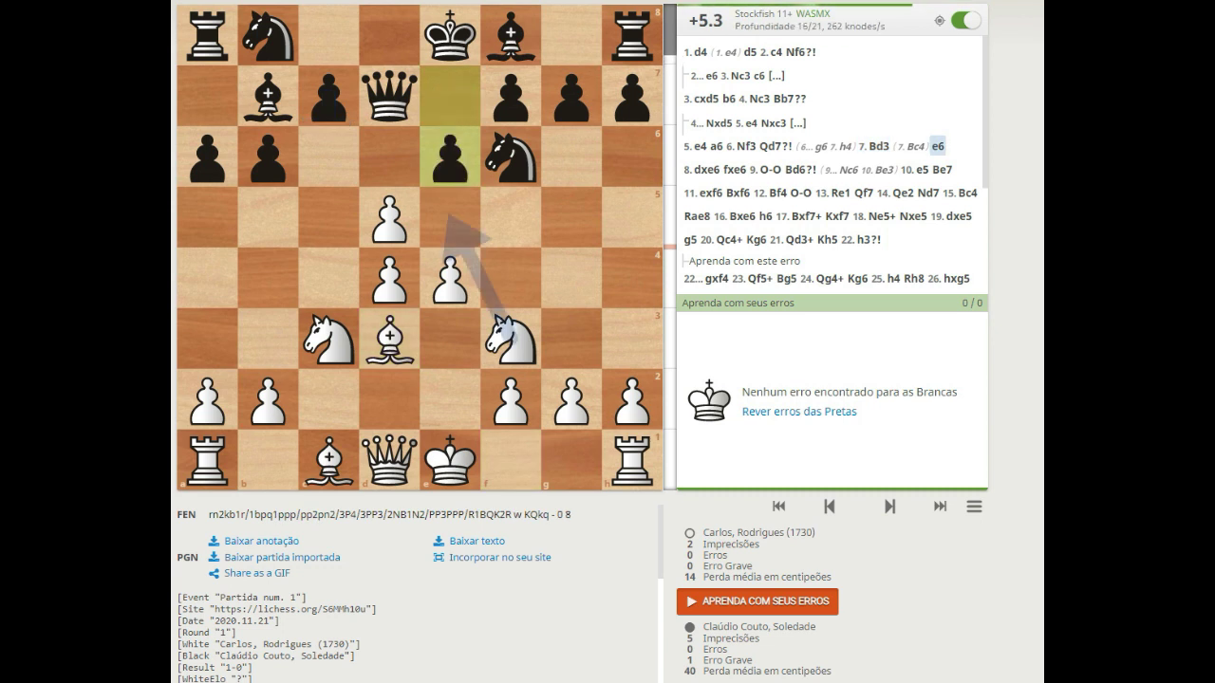
{"action": "key", "text": "Left"}
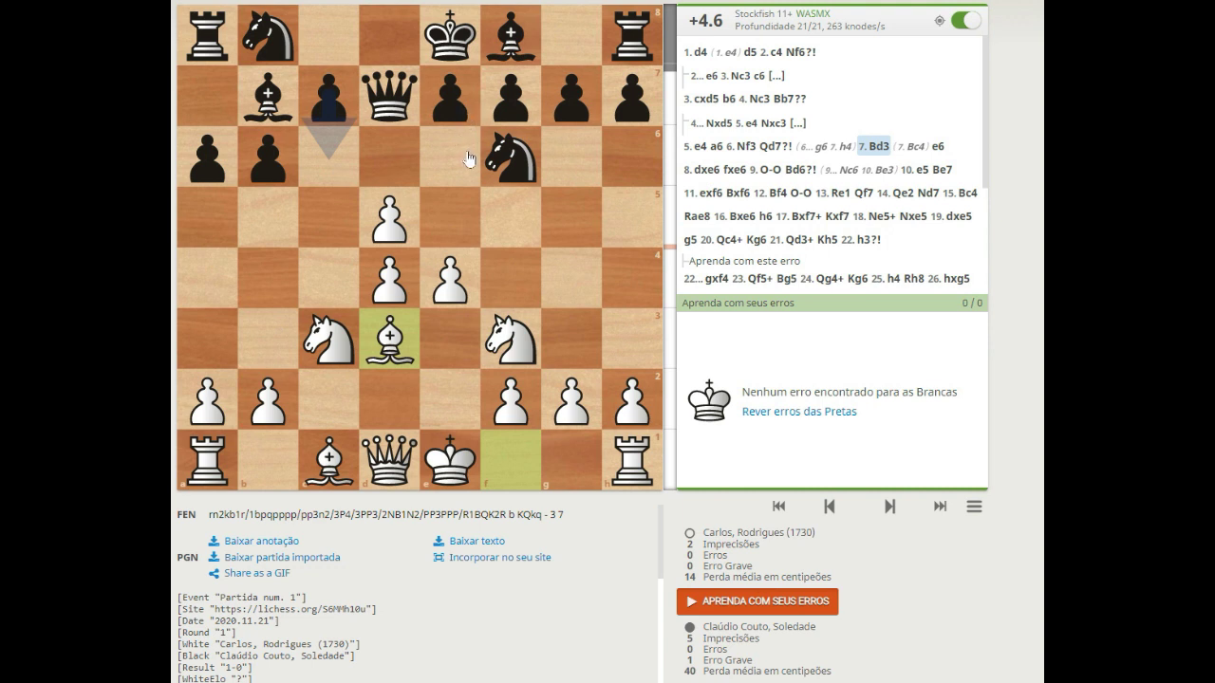
{"action": "left_click", "coordinate": [937, 148]}
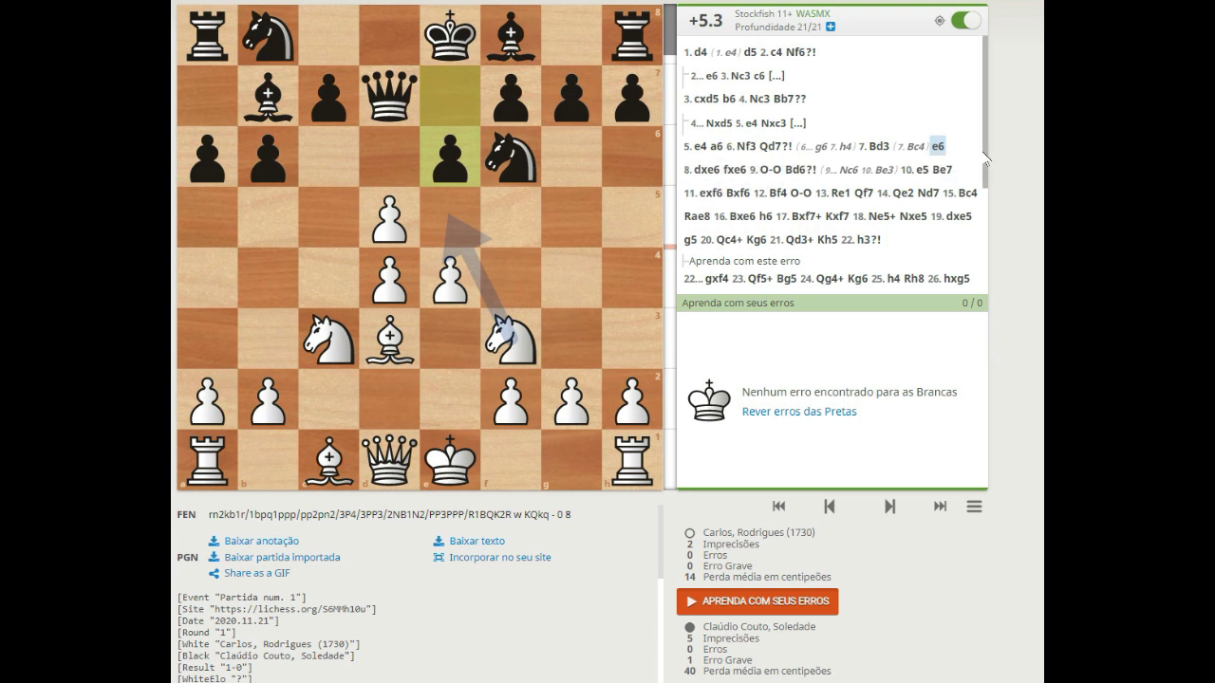
{"action": "key", "text": "Right"}
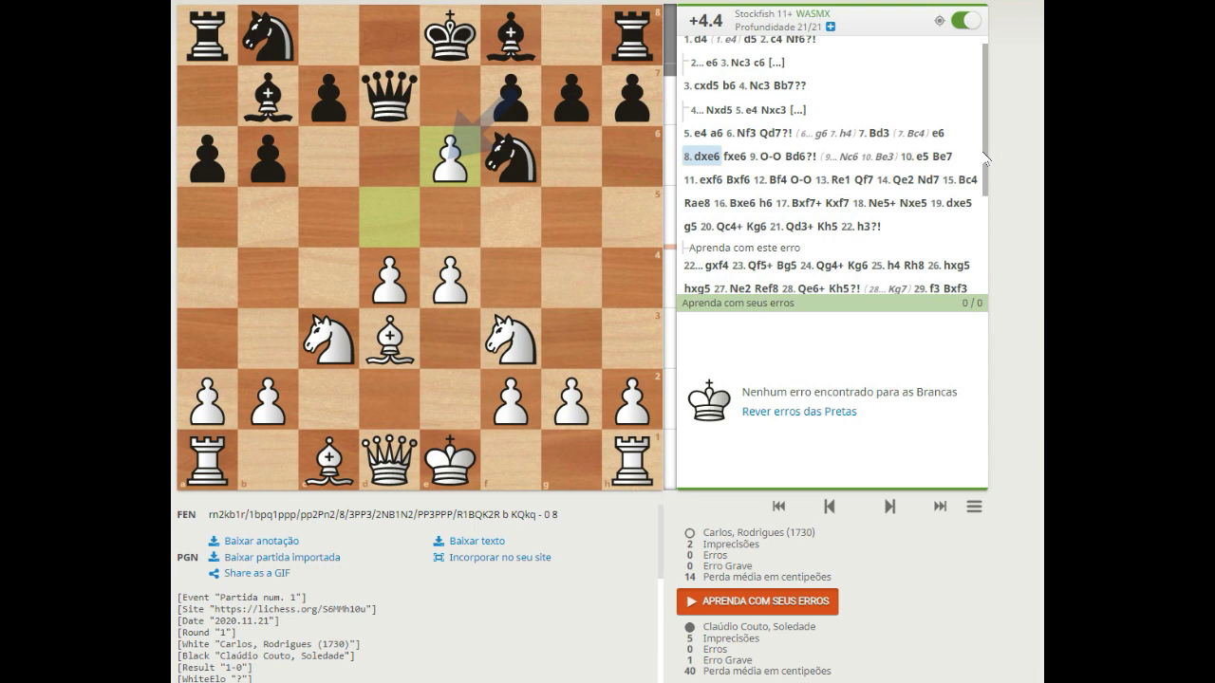
{"action": "key", "text": "Right"}
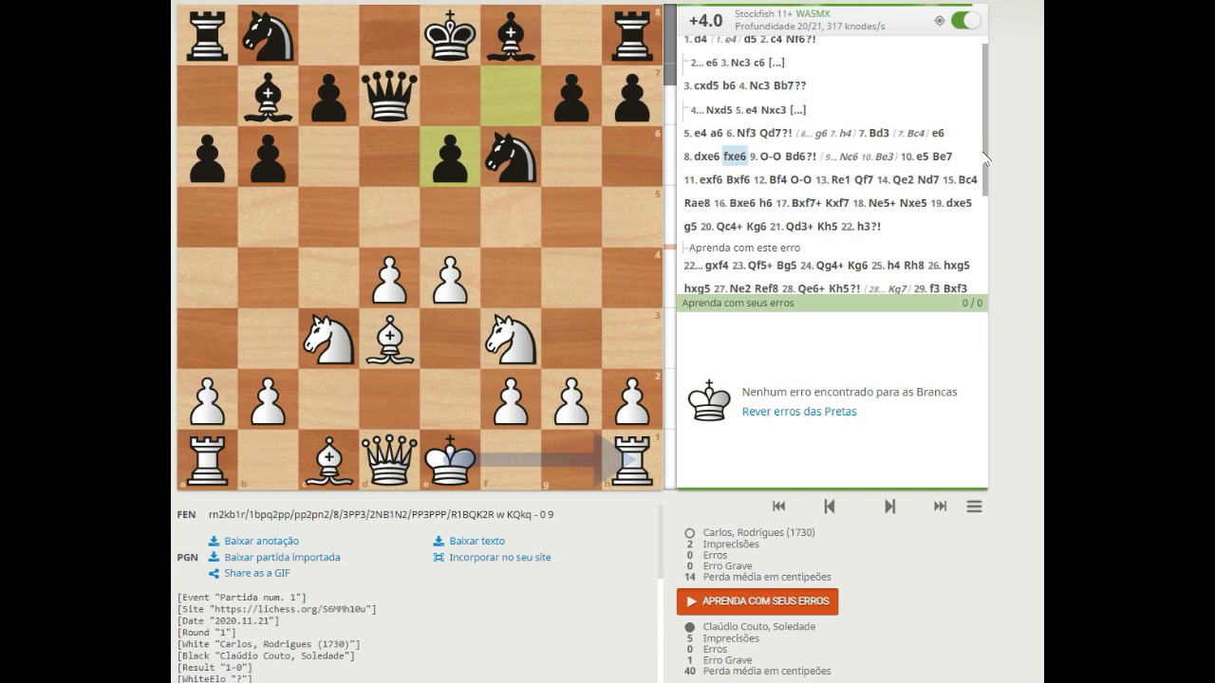
{"action": "key", "text": "Right"}
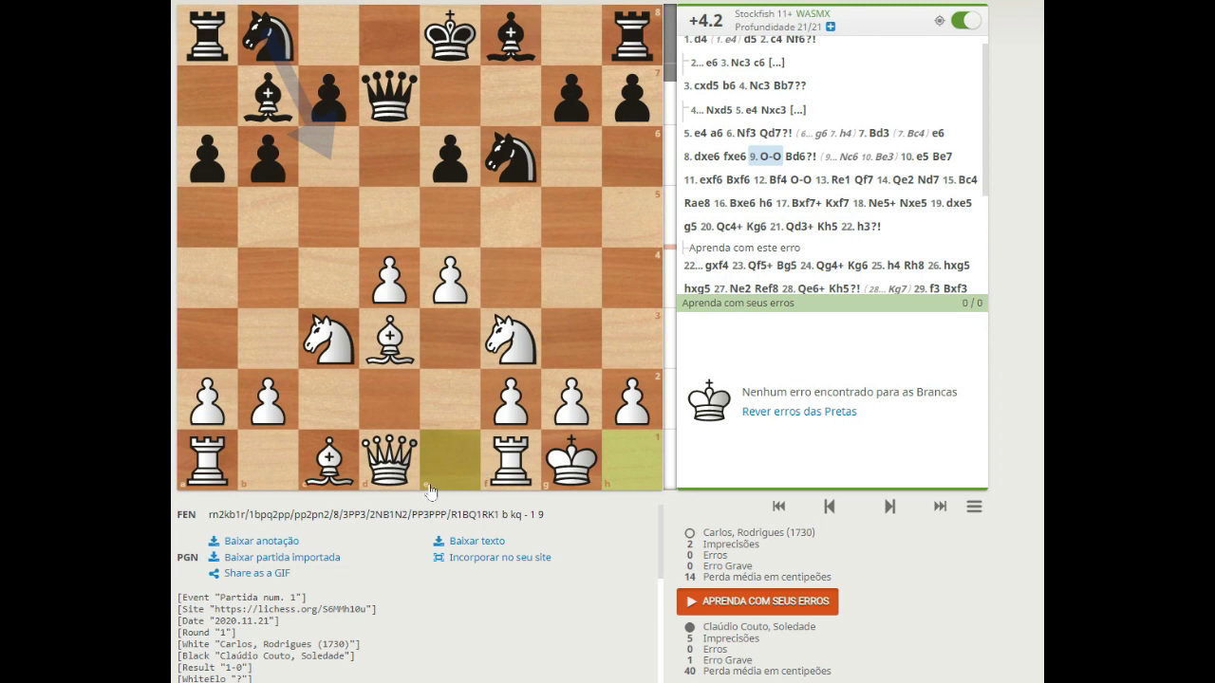
Draw arrows along the first rank for the king's and rooks' movements, including e1 to c1 and a1 to e1, and clear them
{"action": "mouse_move", "coordinate": [450, 473]}
{"action": "left_mouse_down"}
{"action": "mouse_move", "coordinate": [288, 471]}
{"action": "mouse_move", "coordinate": [325, 464]}
{"action": "left_mouse_up"}
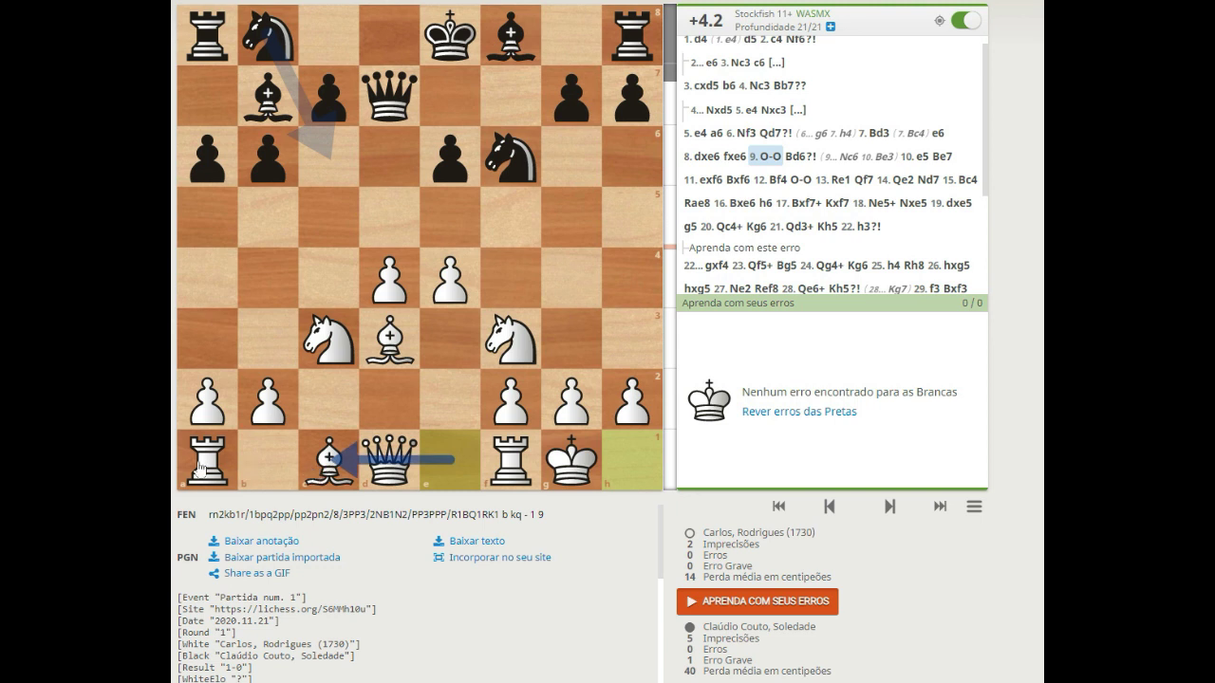
{"action": "left_click_drag", "start_coordinate": [201, 468], "coordinate": [434, 473]}
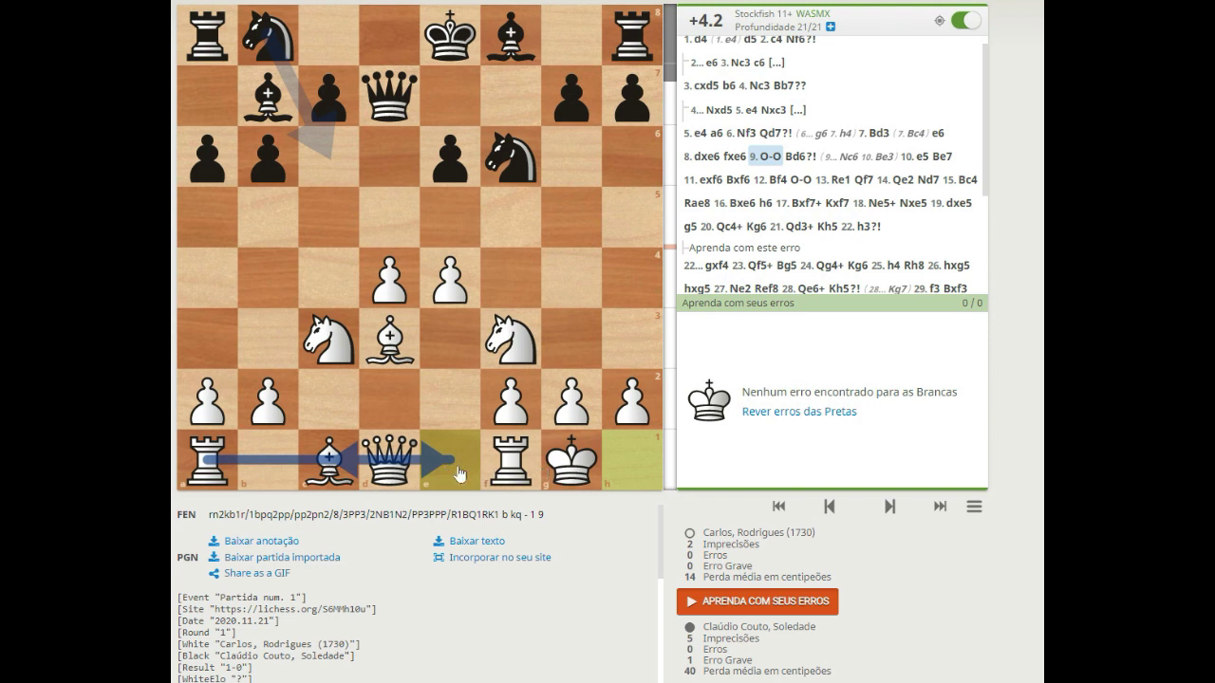
{"action": "right_click", "coordinate": [451, 471]}
{"action": "mouse_move", "coordinate": [471, 477]}
{"action": "left_mouse_down"}
{"action": "mouse_move", "coordinate": [596, 472]}
{"action": "mouse_move", "coordinate": [514, 471]}
{"action": "left_mouse_up"}
{"action": "right_click", "coordinate": [642, 472]}
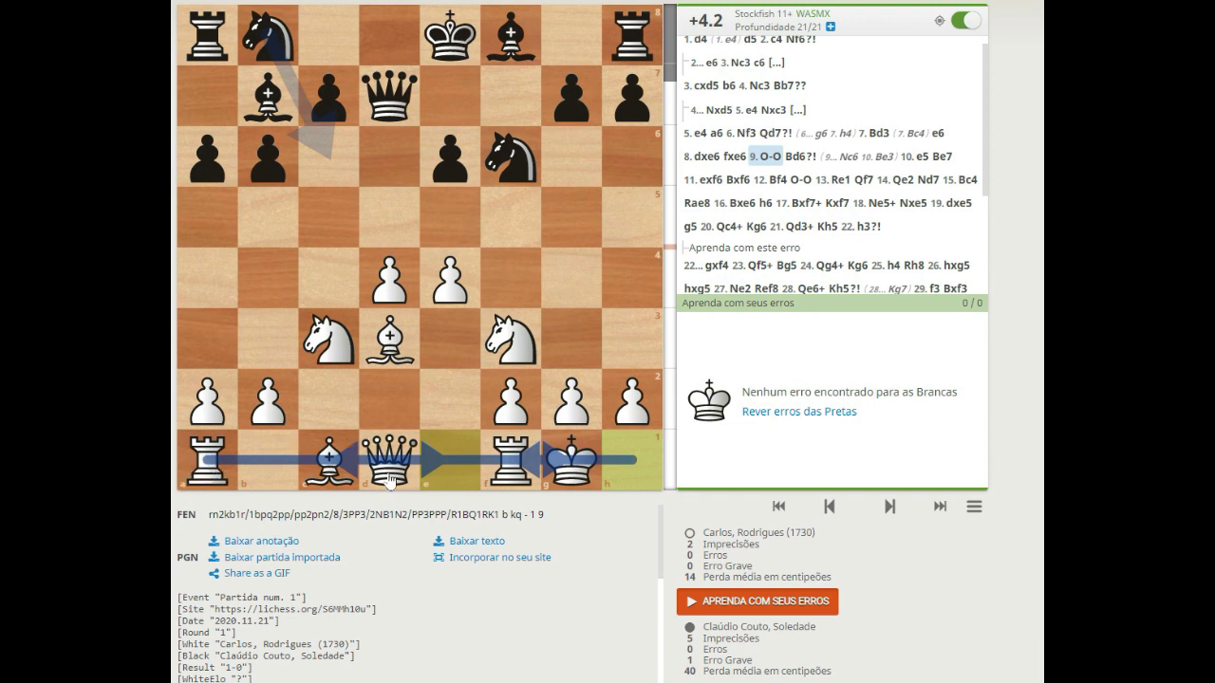
{"action": "left_click", "coordinate": [443, 478]}
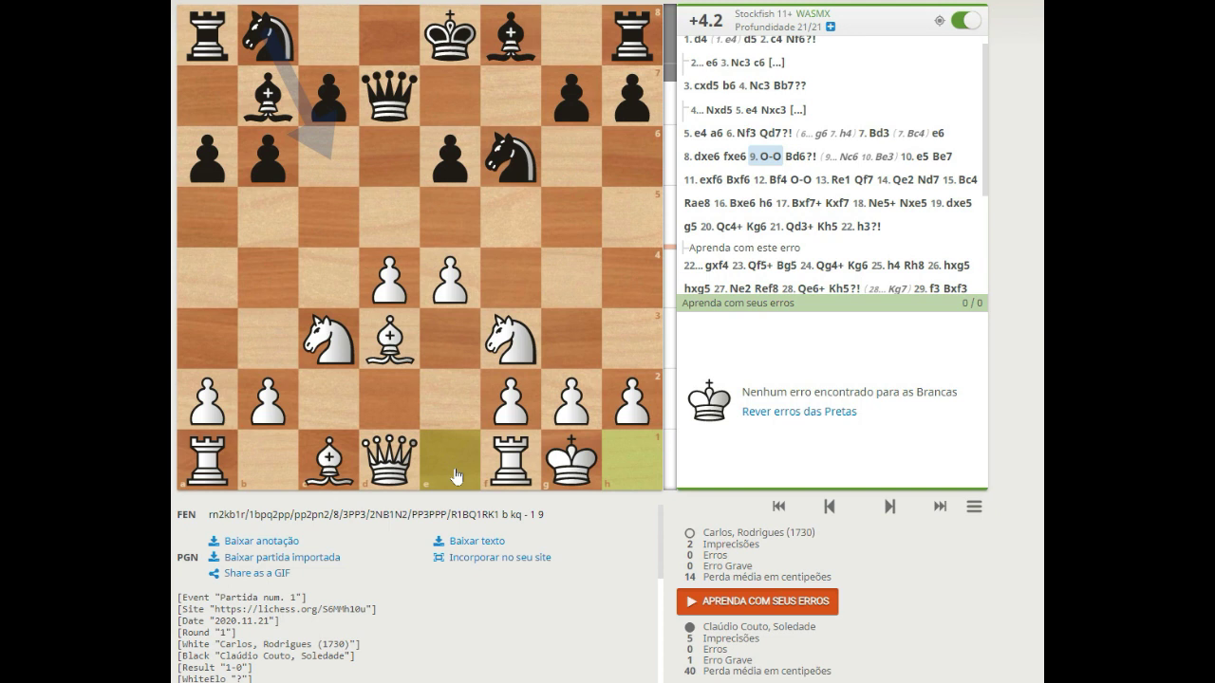
Advance the game to 9...Bd6, and temporarily mark the line from e8 to f8
{"action": "key", "text": "Right"}
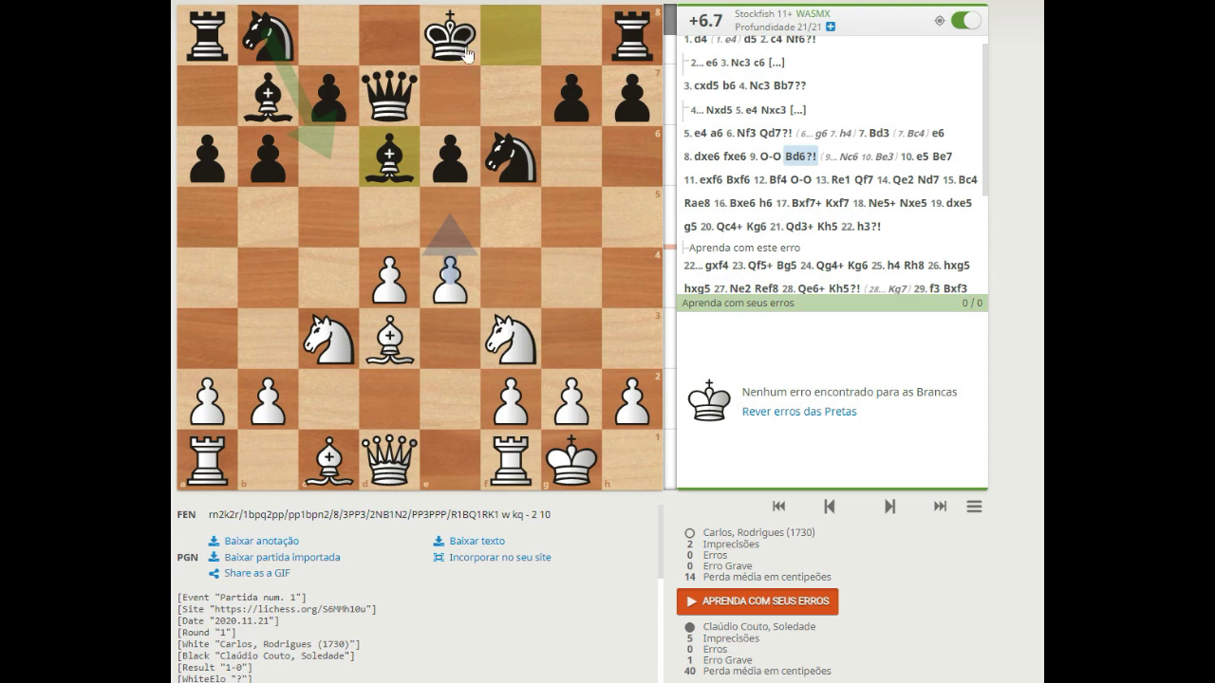
{"action": "mouse_move", "coordinate": [467, 54]}
{"action": "left_mouse_down"}
{"action": "mouse_move", "coordinate": [569, 43]}
{"action": "mouse_move", "coordinate": [511, 52]}
{"action": "left_mouse_up"}
{"action": "left_click", "coordinate": [531, 42]}
{"action": "right_click", "coordinate": [800, 162]}
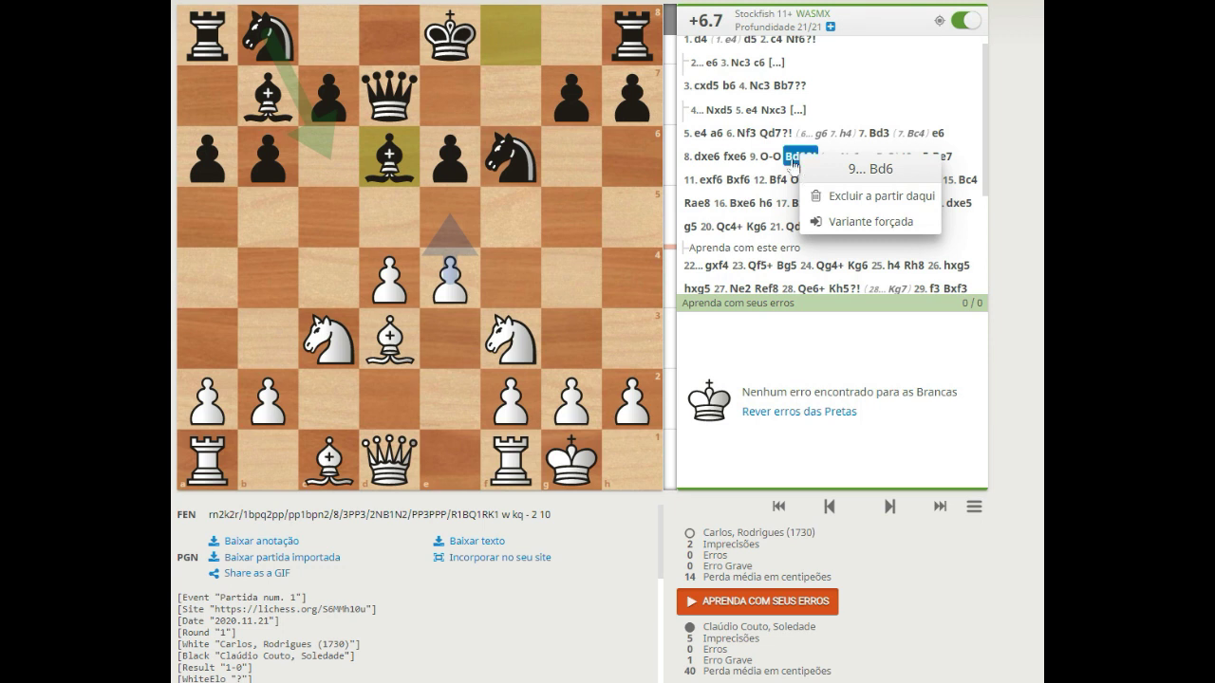
{"action": "left_click", "coordinate": [800, 162]}
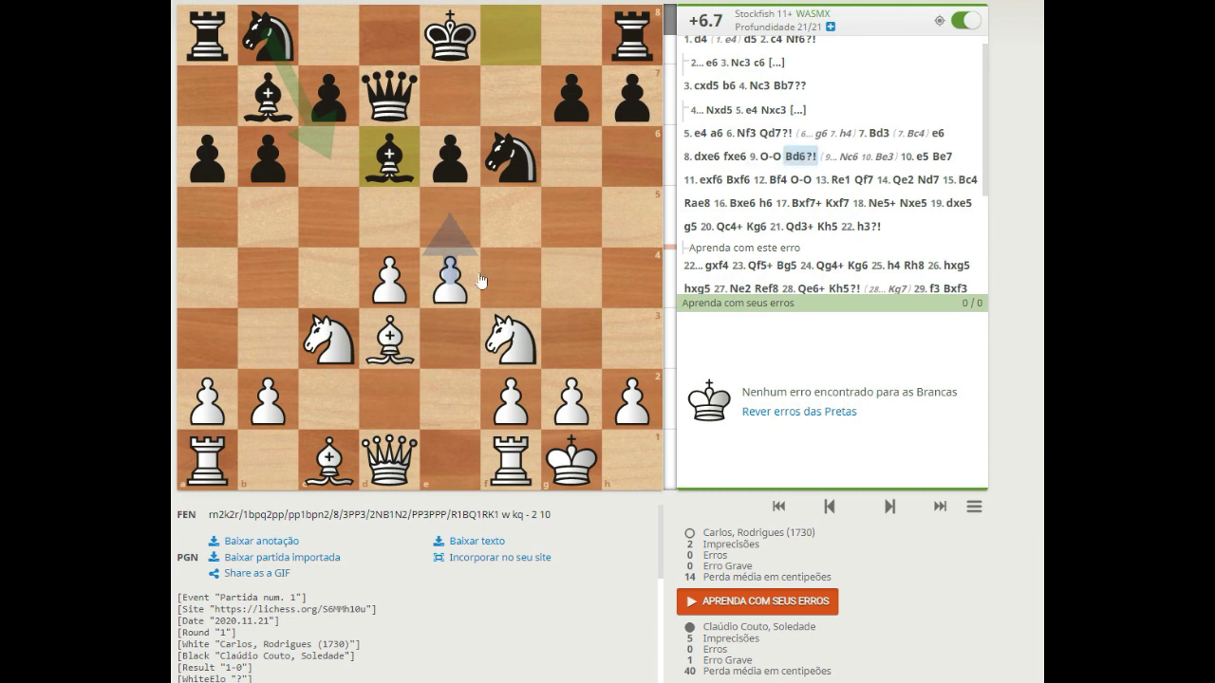
Circle Black's f6 knight and d6 bishop, and draw arrows from e4 to e5 and from e5 to f6 and d6
{"action": "key", "text": "Caps_Lock"}
{"action": "right_click", "coordinate": [508, 163]}
{"action": "right_click", "coordinate": [389, 157]}
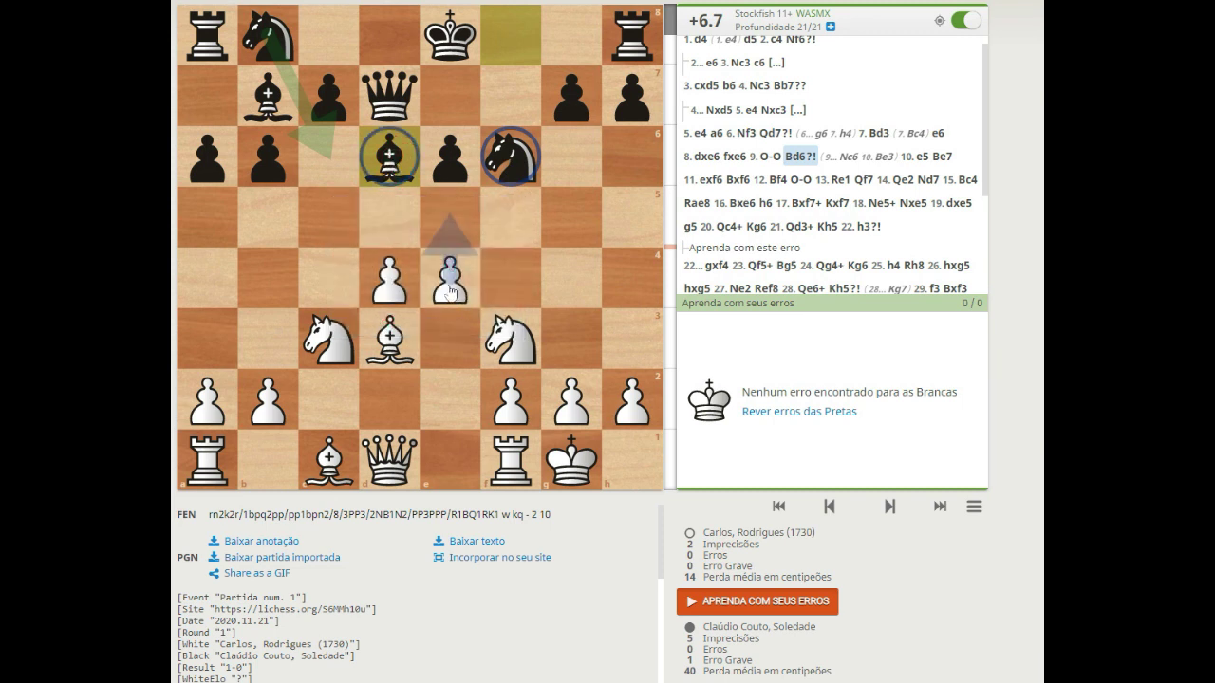
{"action": "left_click_drag", "start_coordinate": [446, 274], "coordinate": [442, 222]}
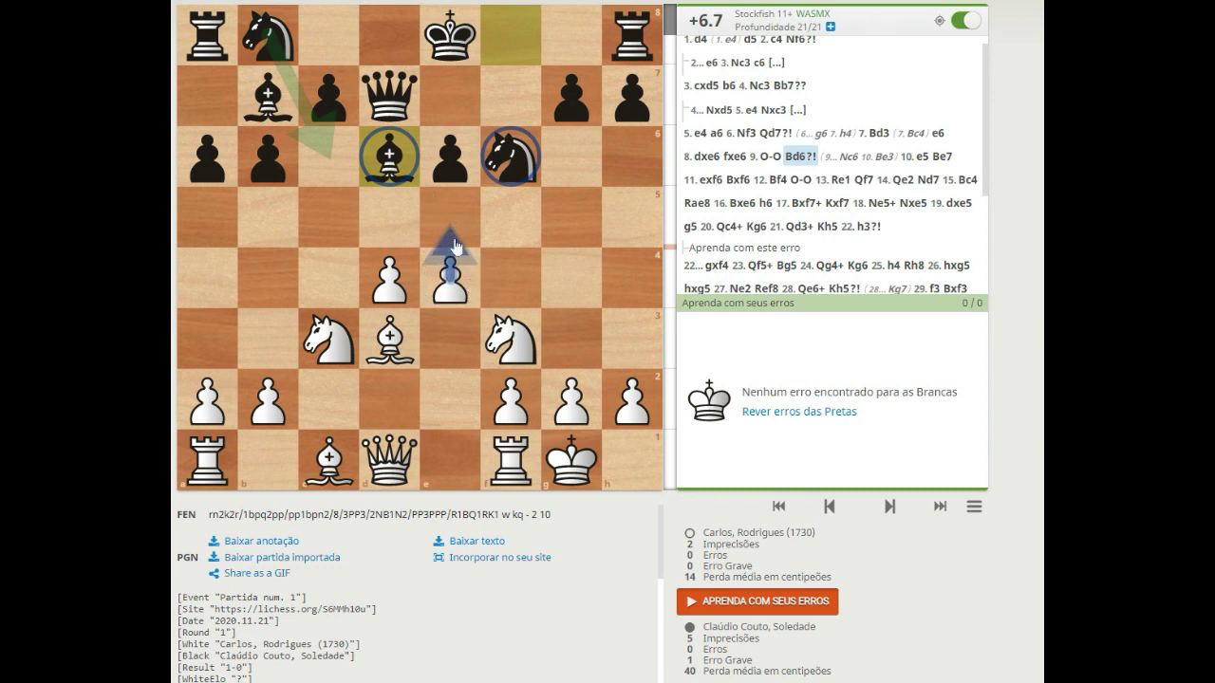
{"action": "left_click_drag", "start_coordinate": [459, 220], "coordinate": [503, 163]}
{"action": "right_click", "coordinate": [442, 216]}
{"action": "left_click_drag", "start_coordinate": [442, 216], "coordinate": [408, 178]}
{"action": "right_click", "coordinate": [443, 217], "text": "shift"}
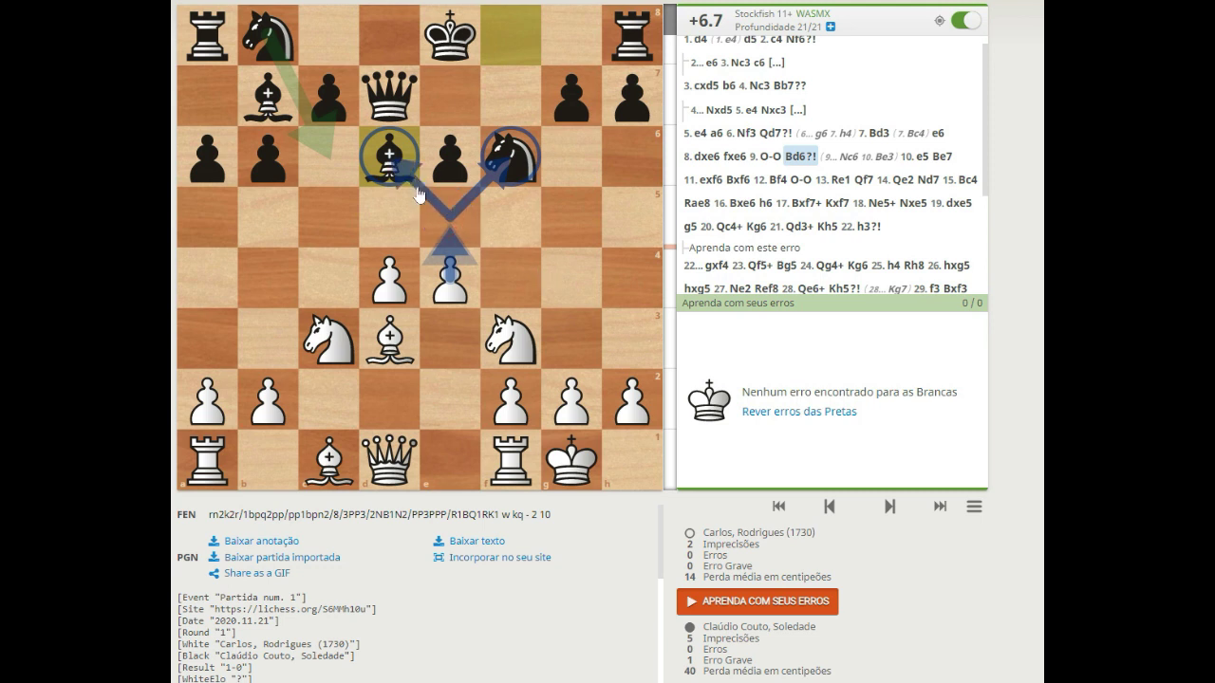
Circle White's d4 pawn, draw an arrow from d4 to e5, and clear the board annotations
{"action": "right_click", "coordinate": [399, 282], "text": "alt"}
{"action": "left_click_drag", "start_coordinate": [403, 278], "coordinate": [446, 228]}
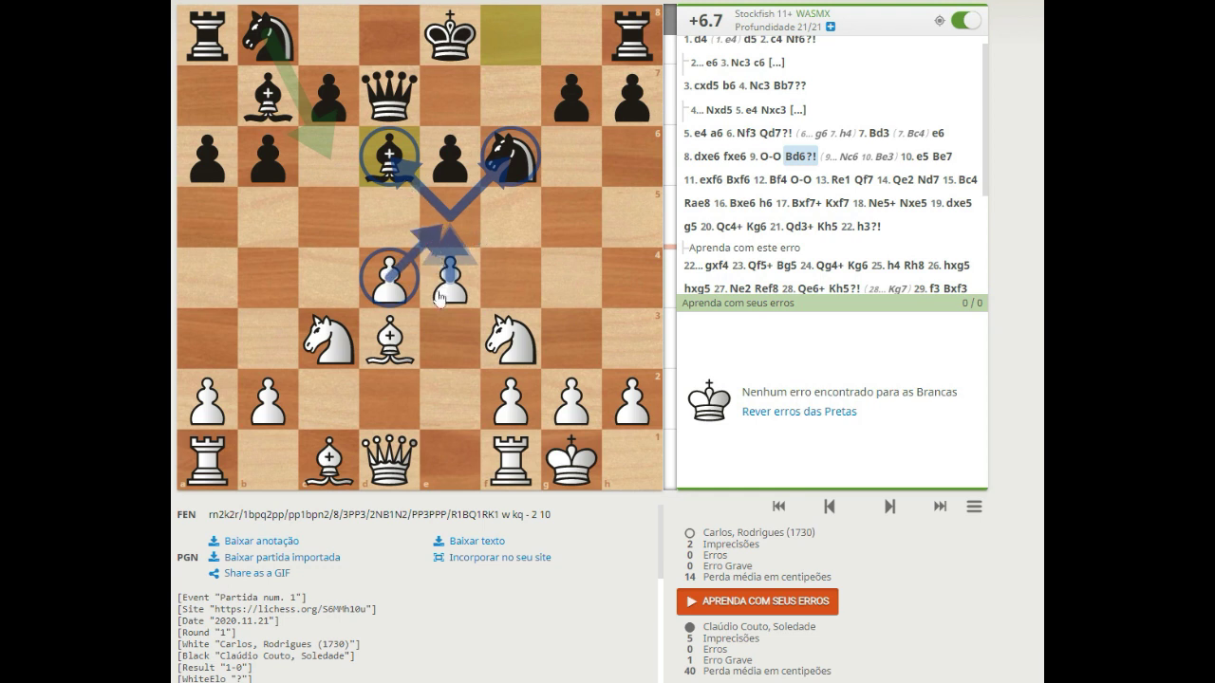
{"action": "left_click", "coordinate": [475, 241]}
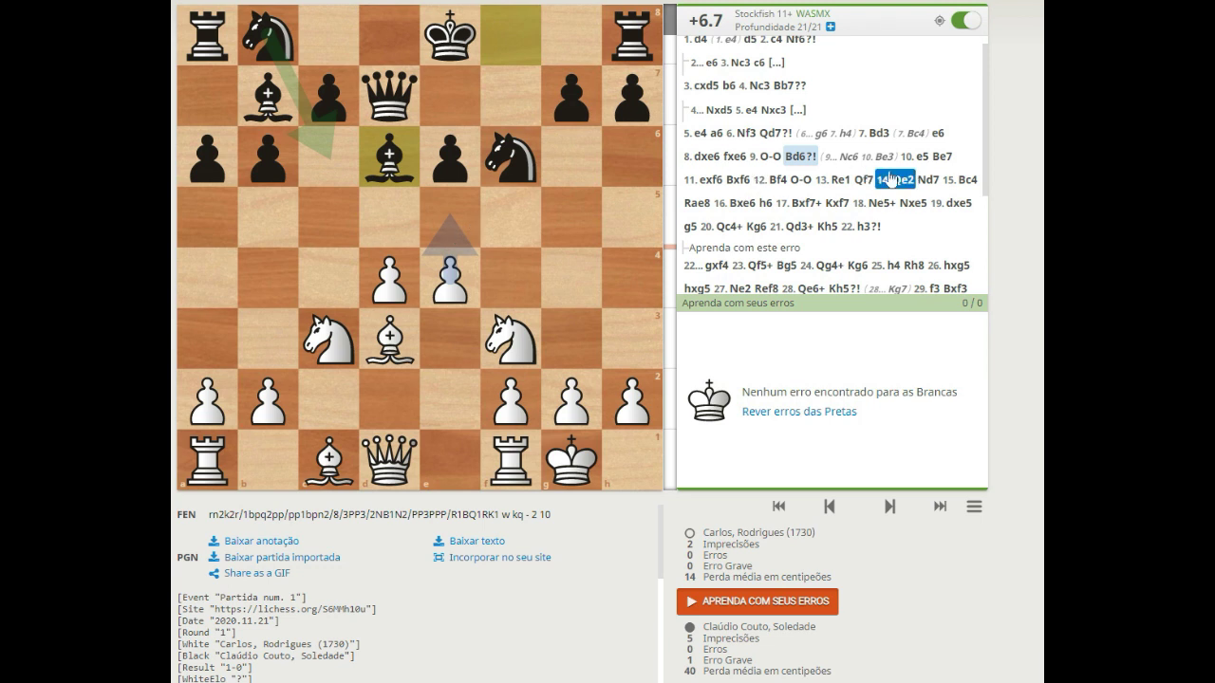
Advance the game through 10. e5 Be7, circling Black's d6 bishop and f6 knight after White's pawn push
{"action": "key", "text": "Right"}
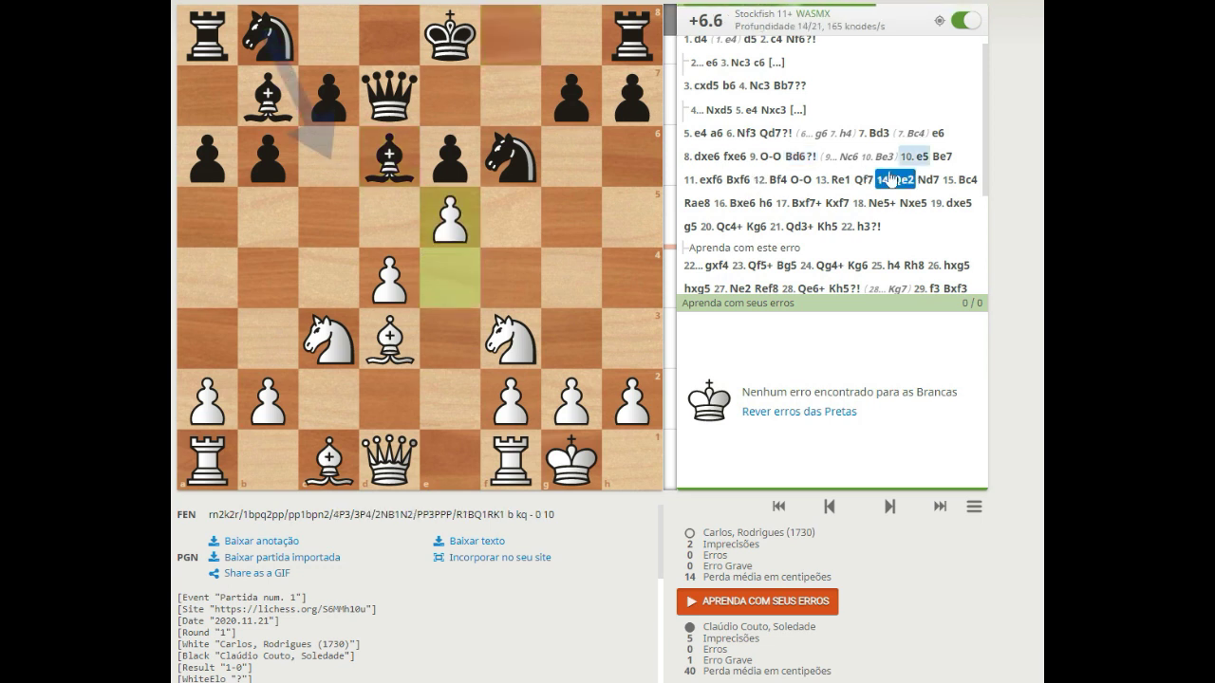
{"action": "right_click", "coordinate": [534, 167]}
{"action": "right_click", "coordinate": [406, 167]}
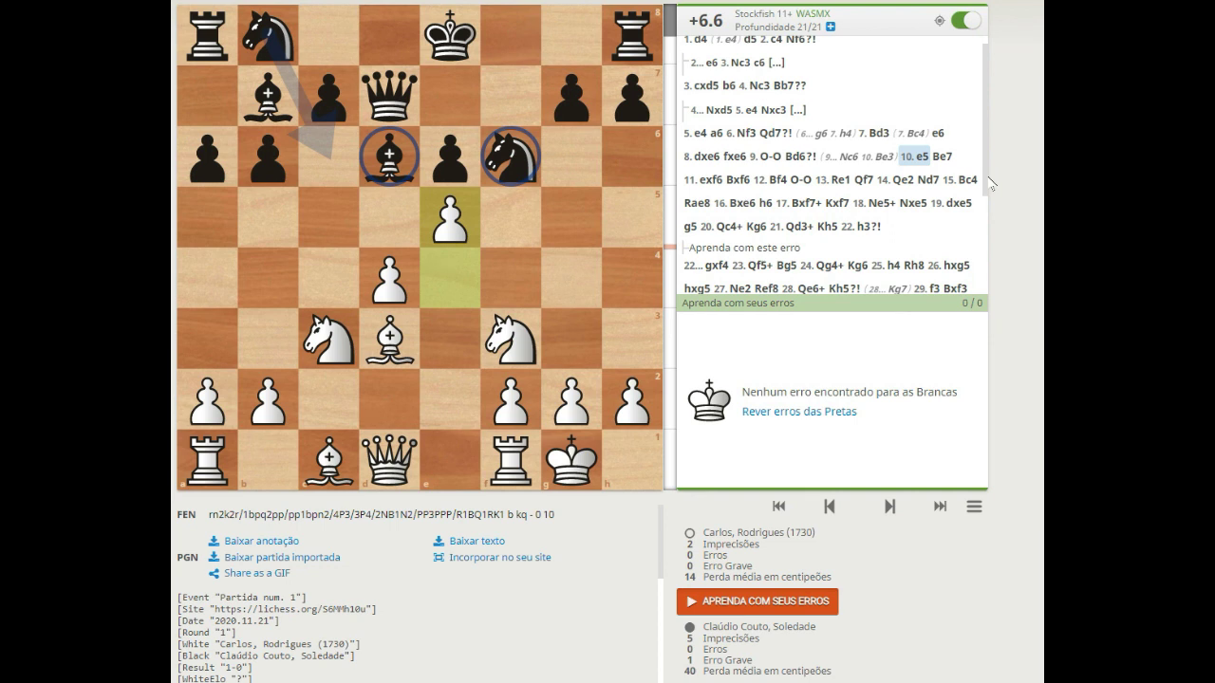
{"action": "left_click", "coordinate": [940, 158]}
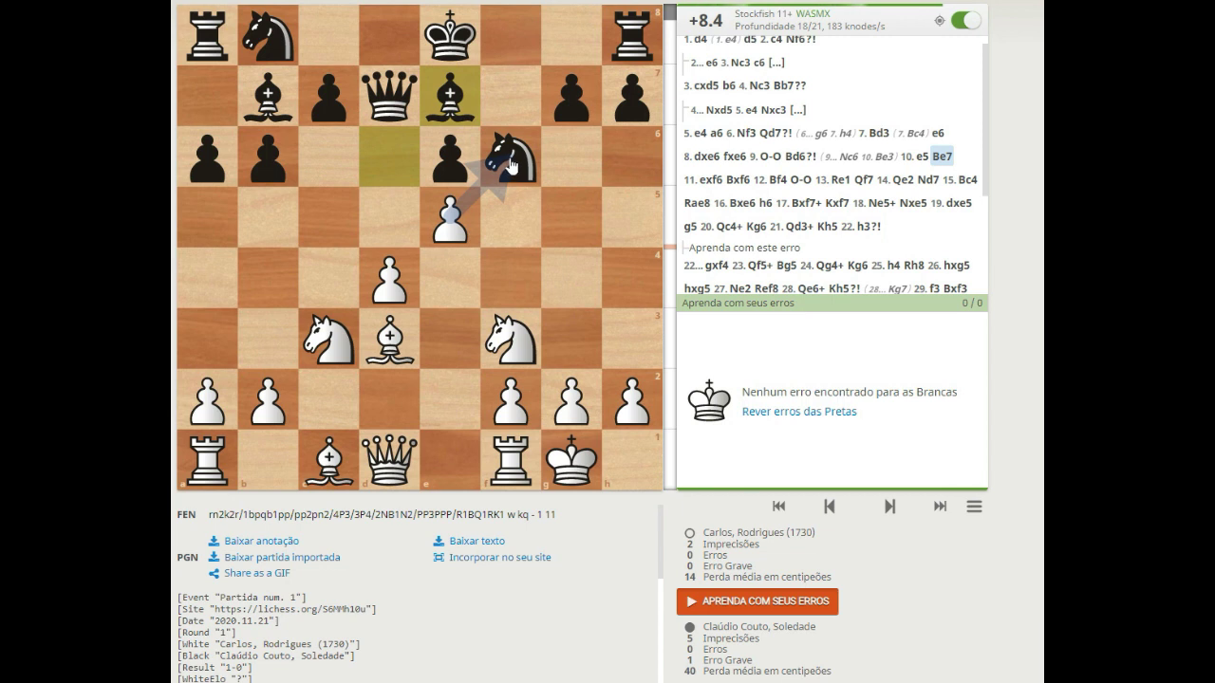
Go back to 7...e6 and replay the game up to 10...Be7
{"action": "left_click", "coordinate": [707, 161]}
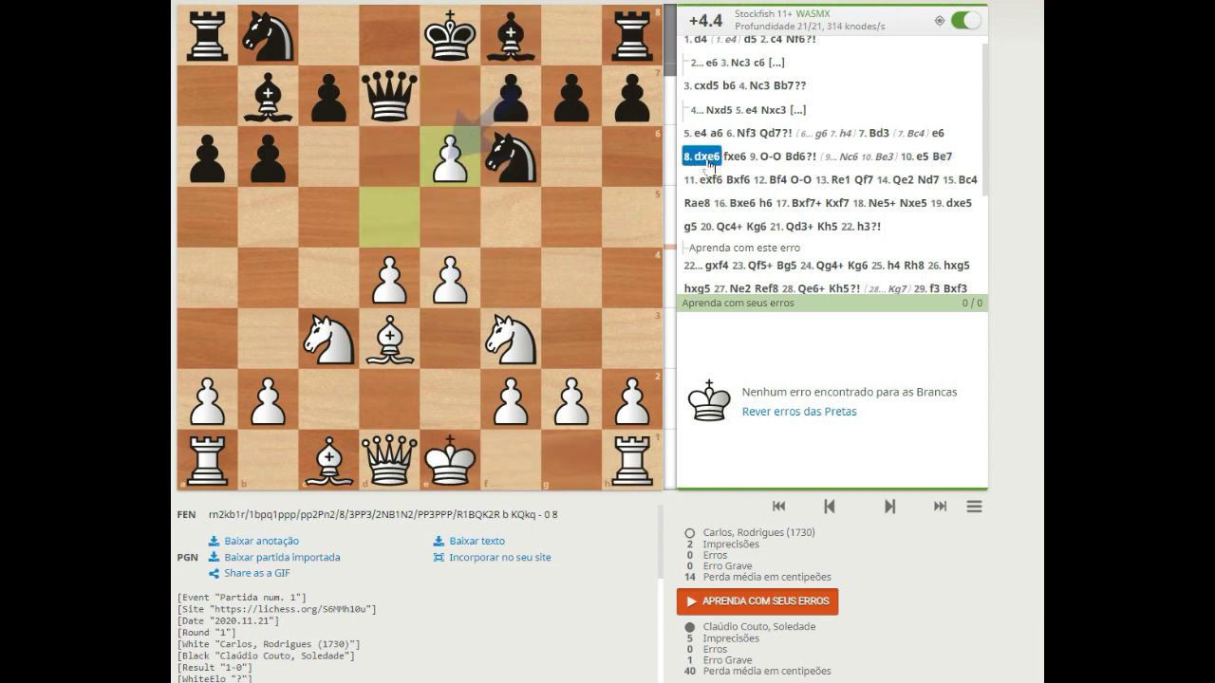
{"action": "left_click", "coordinate": [935, 133]}
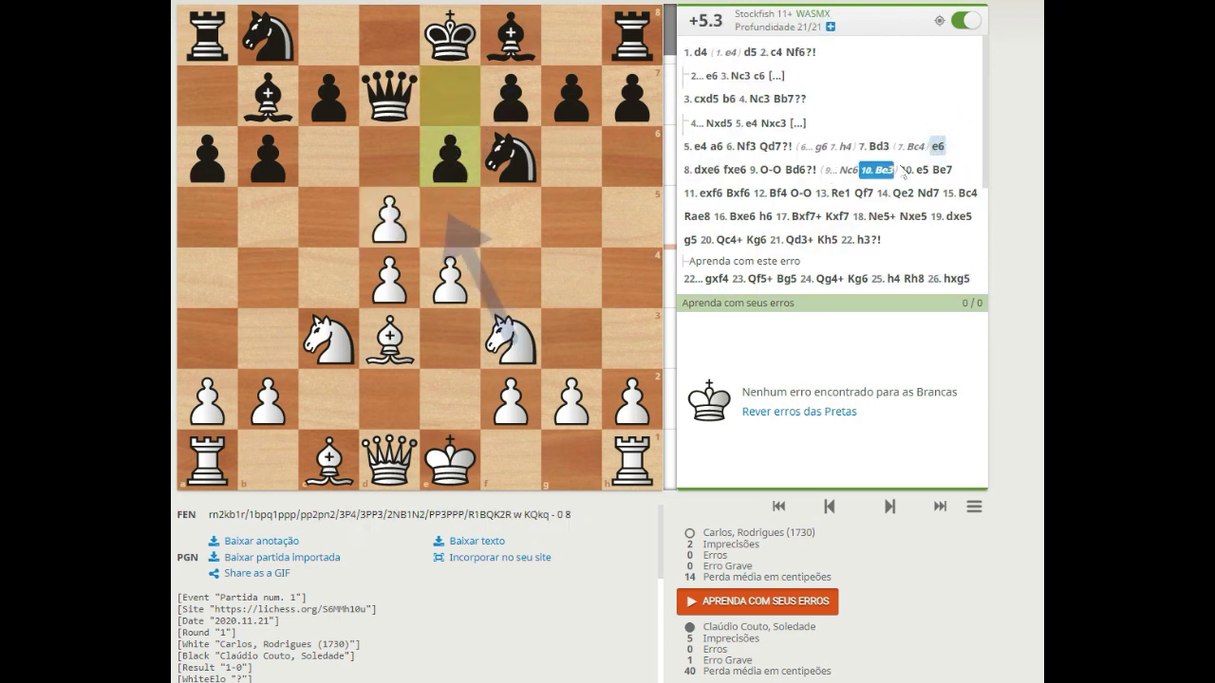
{"action": "key", "text": "Right"}
{"action": "key", "text": "Right"}
{"action": "key", "text": "Right"}
{"action": "key", "text": "Right"}
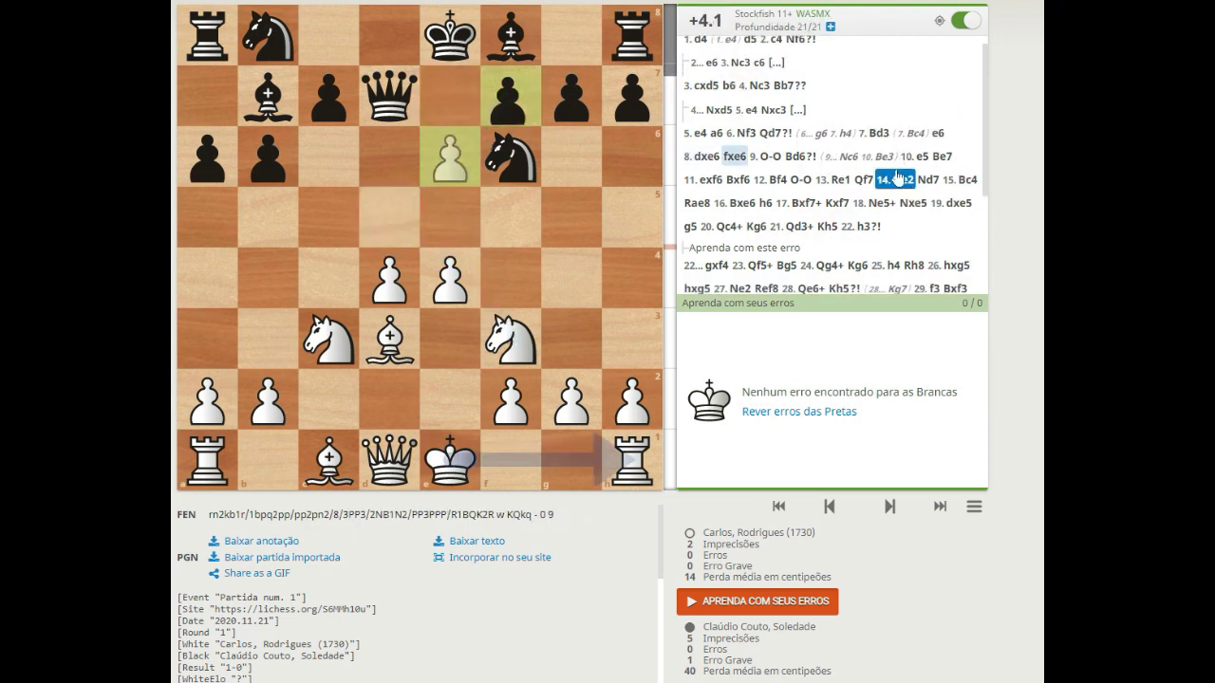
{"action": "key", "text": "Right"}
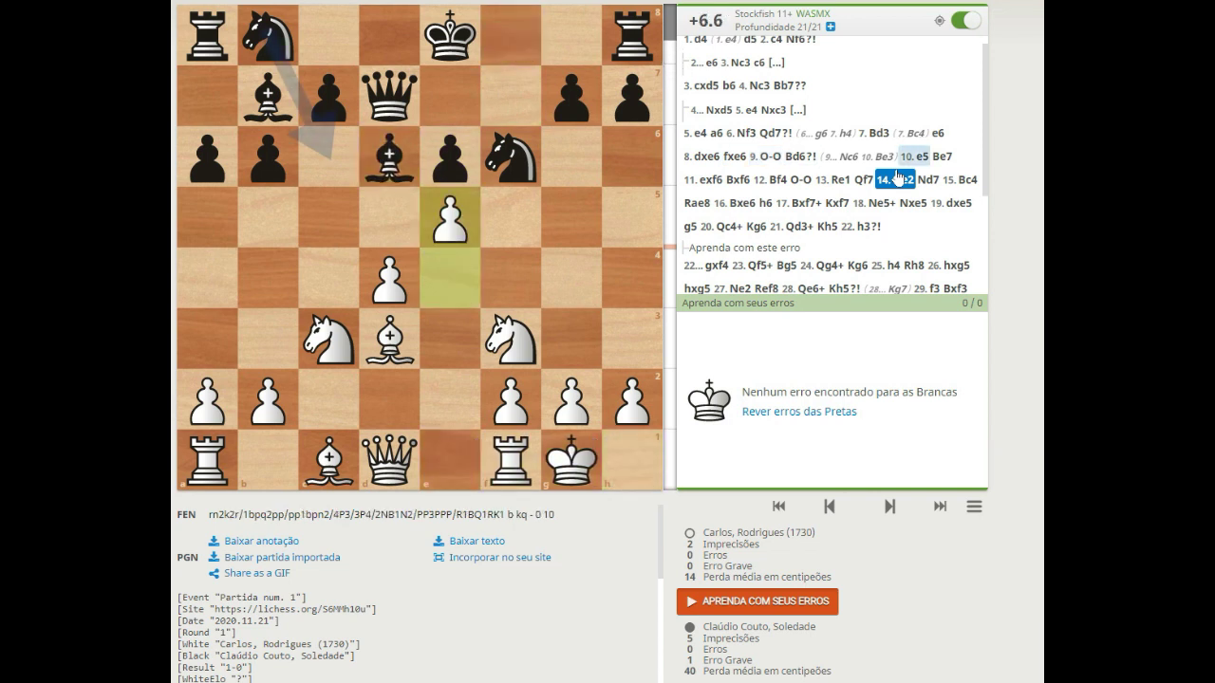
{"action": "left_click", "coordinate": [943, 159]}
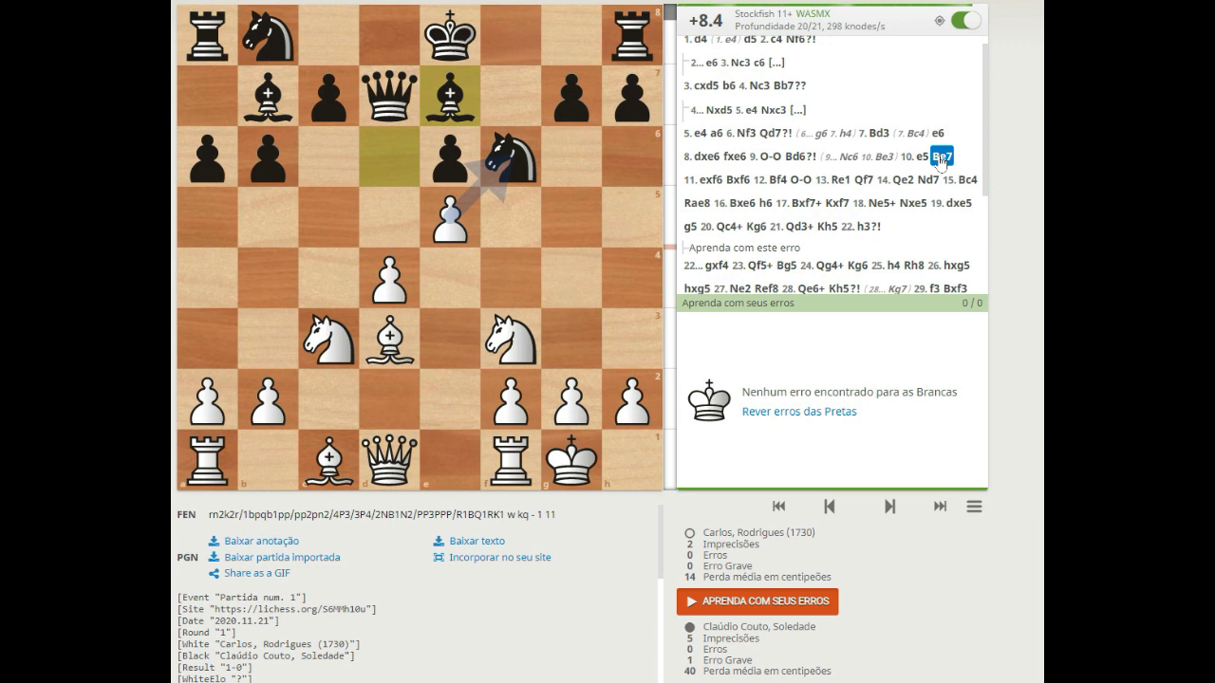
Preview the position at 16. Bxe6, return to 11. exf6, and advance to 11...Bxf6
{"action": "left_click", "coordinate": [700, 179]}
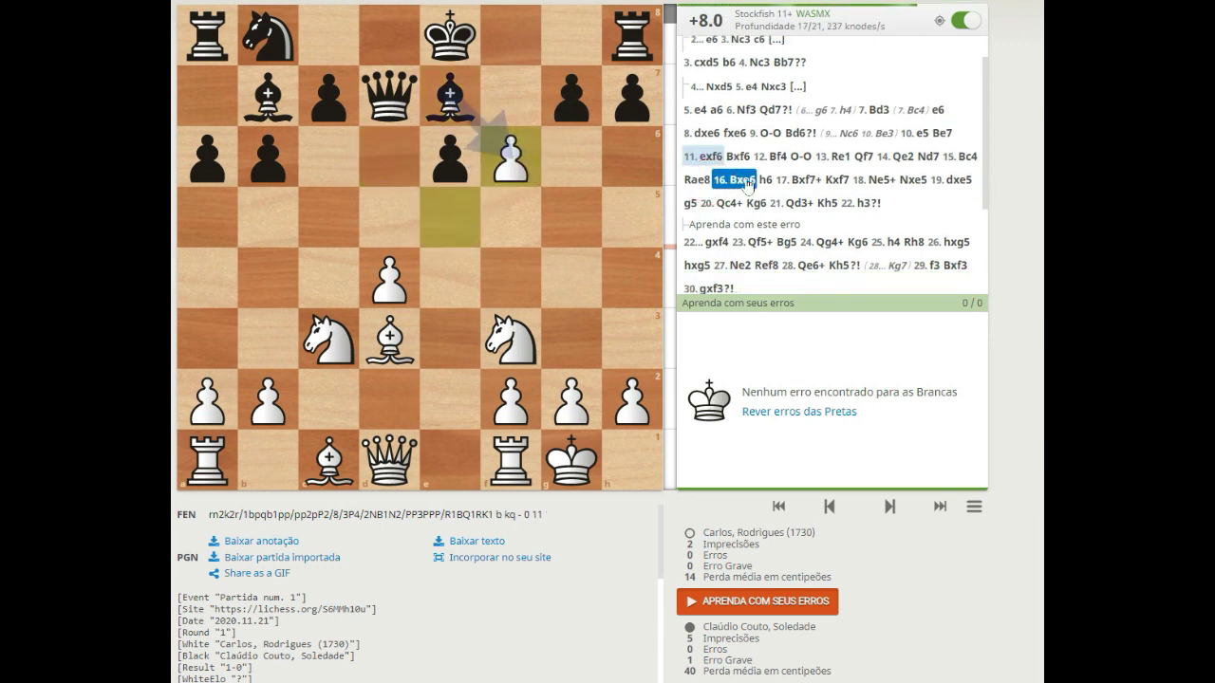
{"action": "left_click", "coordinate": [746, 181]}
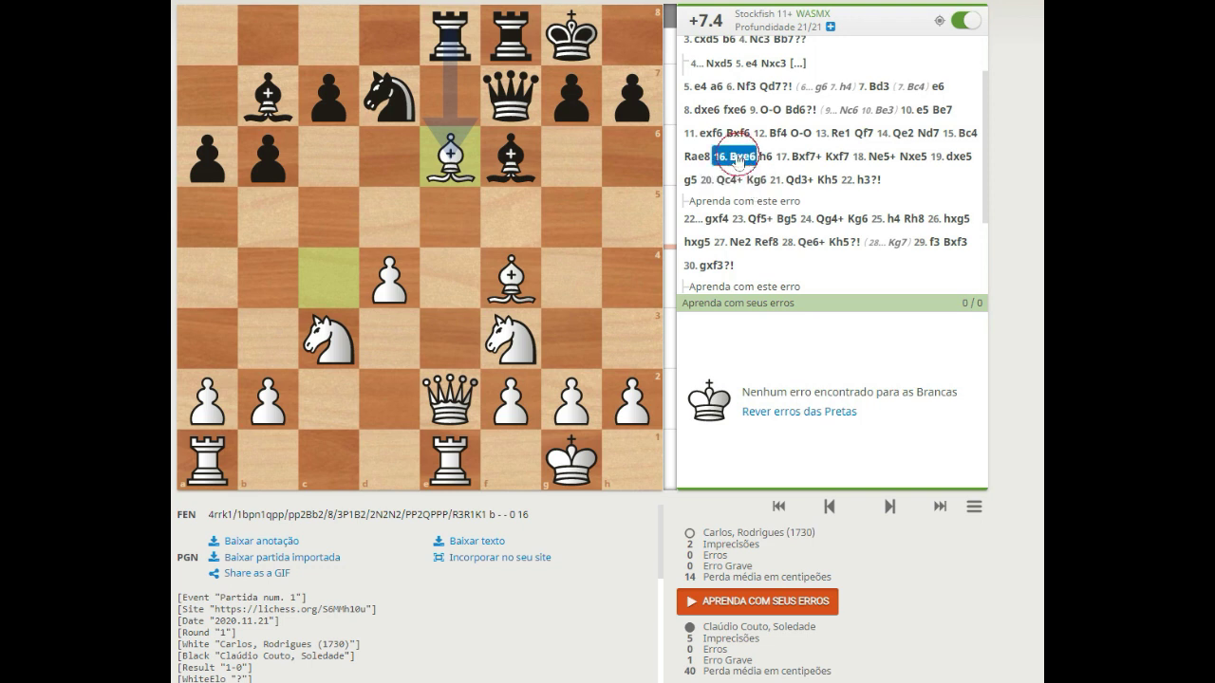
{"action": "left_click", "coordinate": [736, 160]}
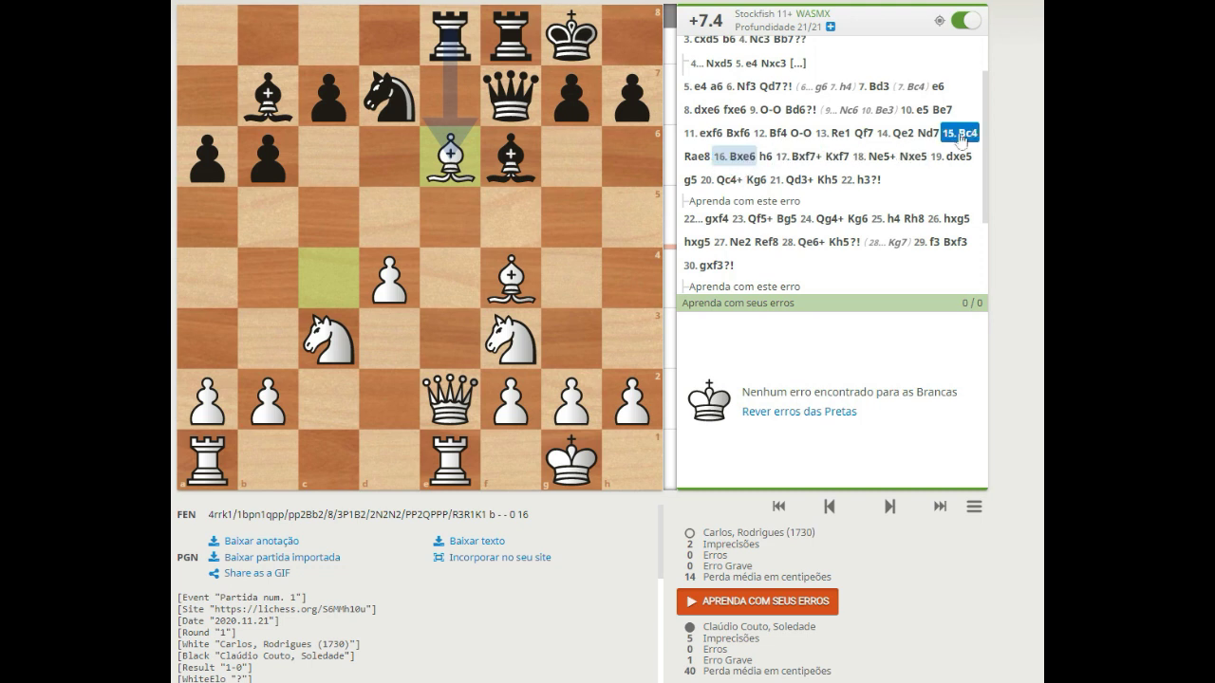
{"action": "left_click", "coordinate": [699, 135]}
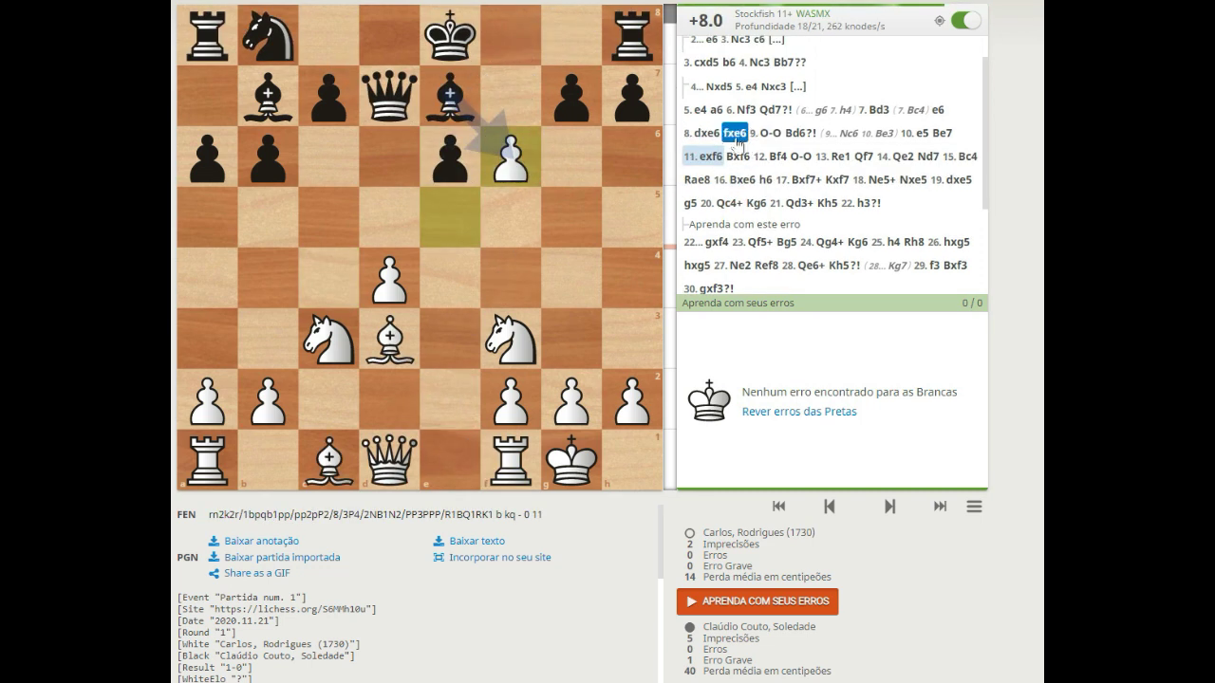
{"action": "key", "text": "Right"}
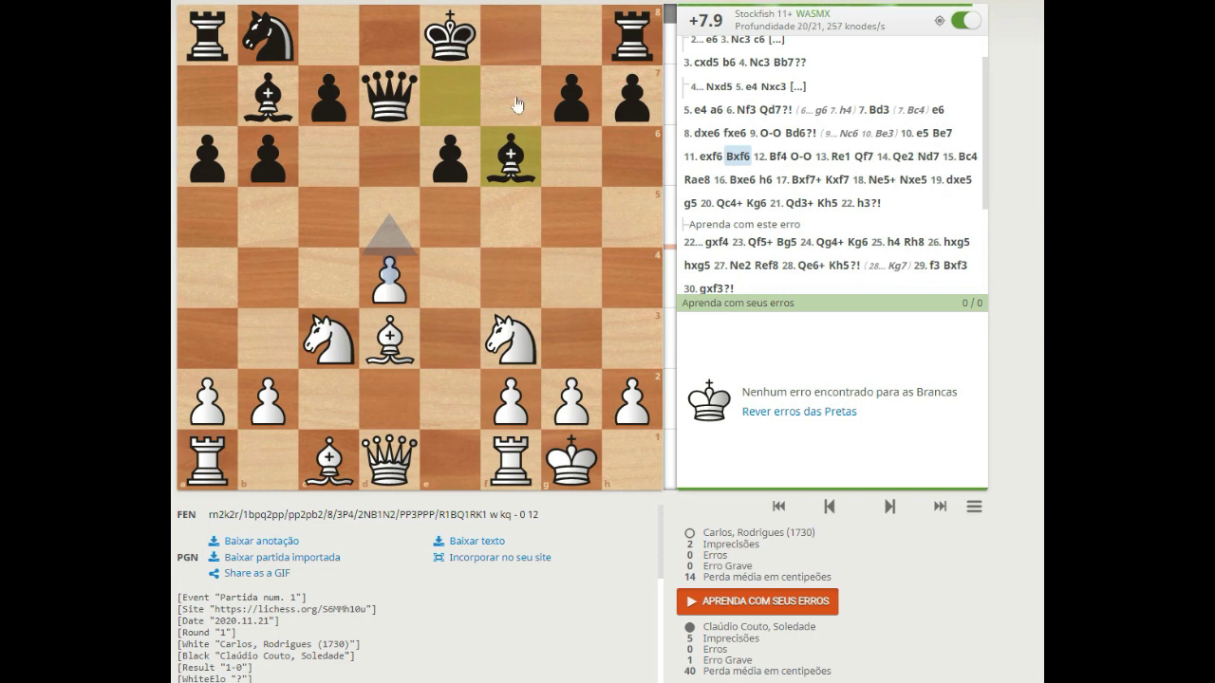
Circle the g7 pawn, draw arrows g7 to f6, d1 to h5 to e8, f6 to g5 and c1 to g5, and clear them
{"action": "right_click", "coordinate": [581, 113]}
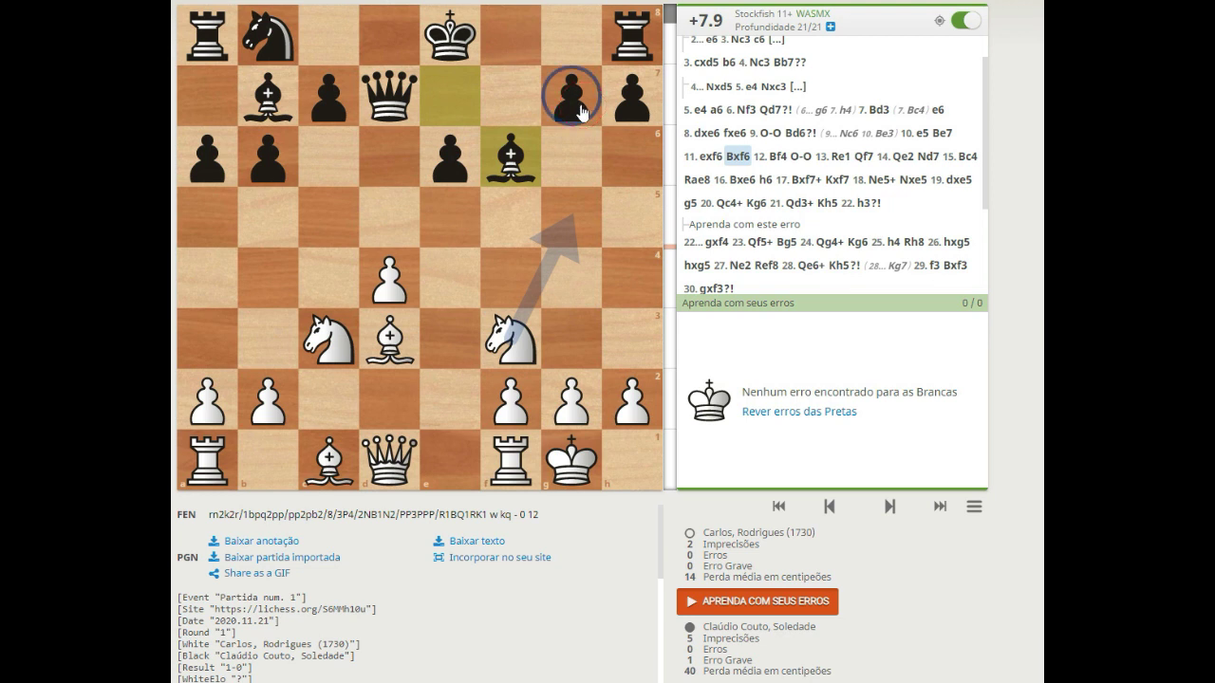
{"action": "mouse_move", "coordinate": [574, 113]}
{"action": "left_mouse_down"}
{"action": "mouse_move", "coordinate": [520, 160]}
{"action": "mouse_move", "coordinate": [482, 169]}
{"action": "left_mouse_up"}
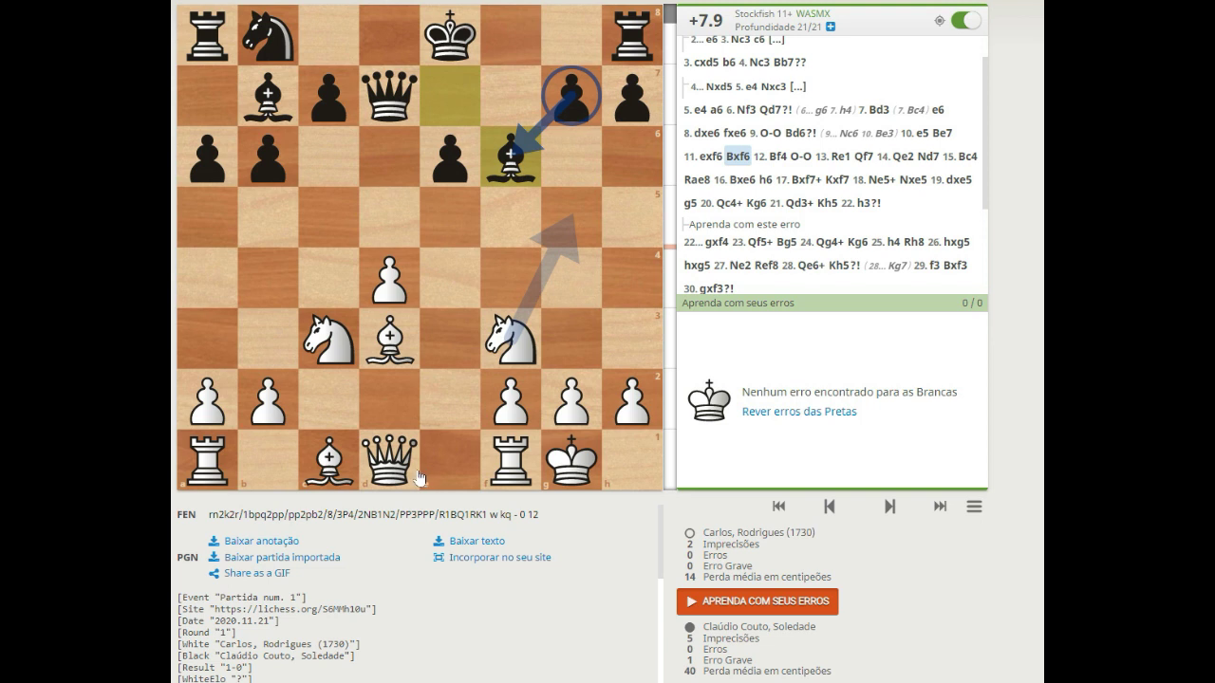
{"action": "mouse_move", "coordinate": [411, 465]}
{"action": "left_mouse_down"}
{"action": "mouse_move", "coordinate": [515, 407]}
{"action": "mouse_move", "coordinate": [629, 294]}
{"action": "mouse_move", "coordinate": [641, 228]}
{"action": "mouse_move", "coordinate": [450, 36]}
{"action": "left_mouse_up"}
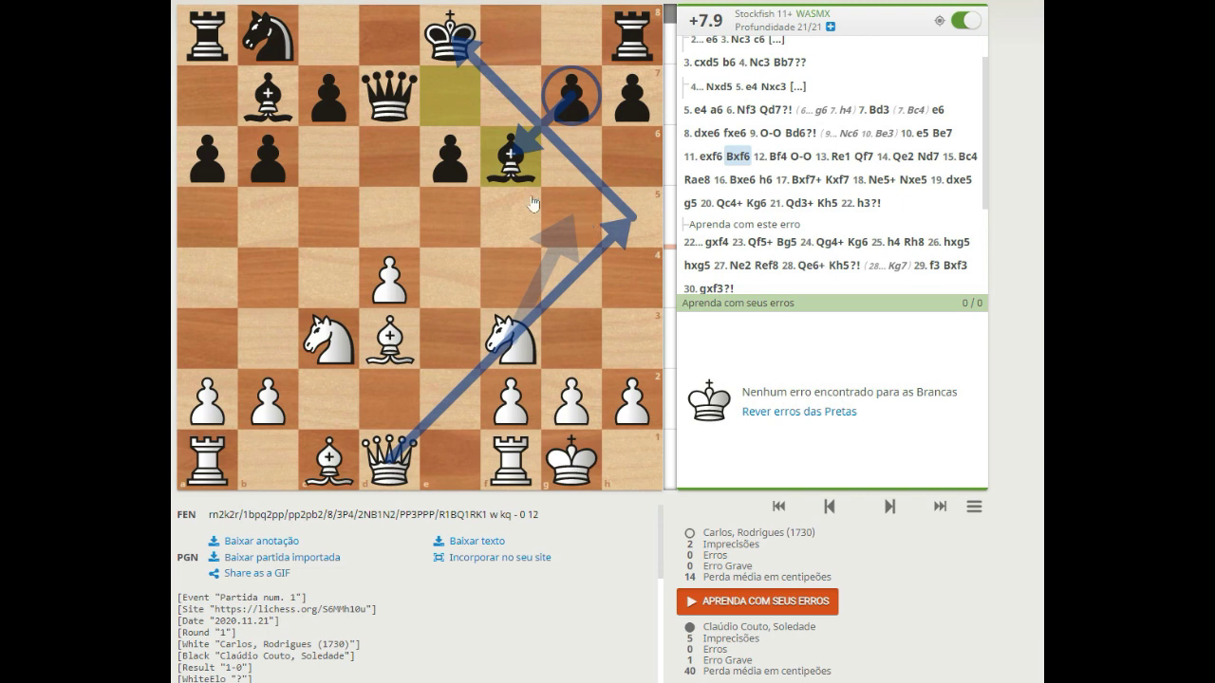
{"action": "left_click_drag", "start_coordinate": [504, 166], "coordinate": [568, 224]}
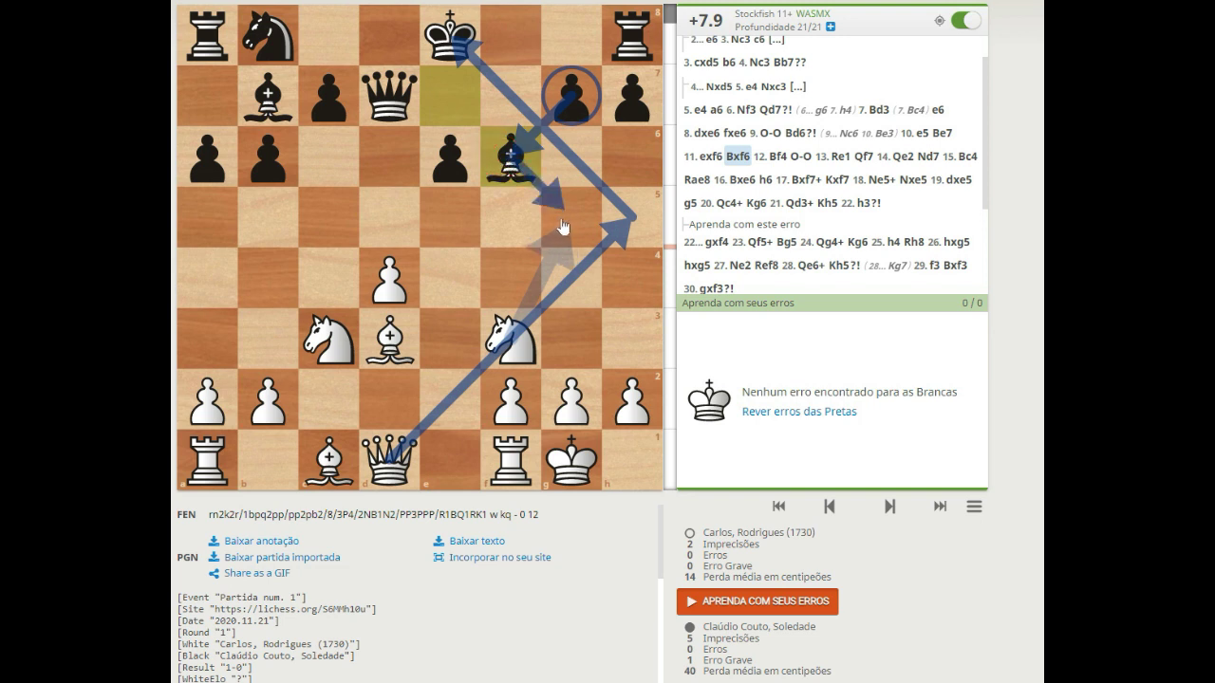
{"action": "left_click_drag", "start_coordinate": [330, 460], "coordinate": [593, 211]}
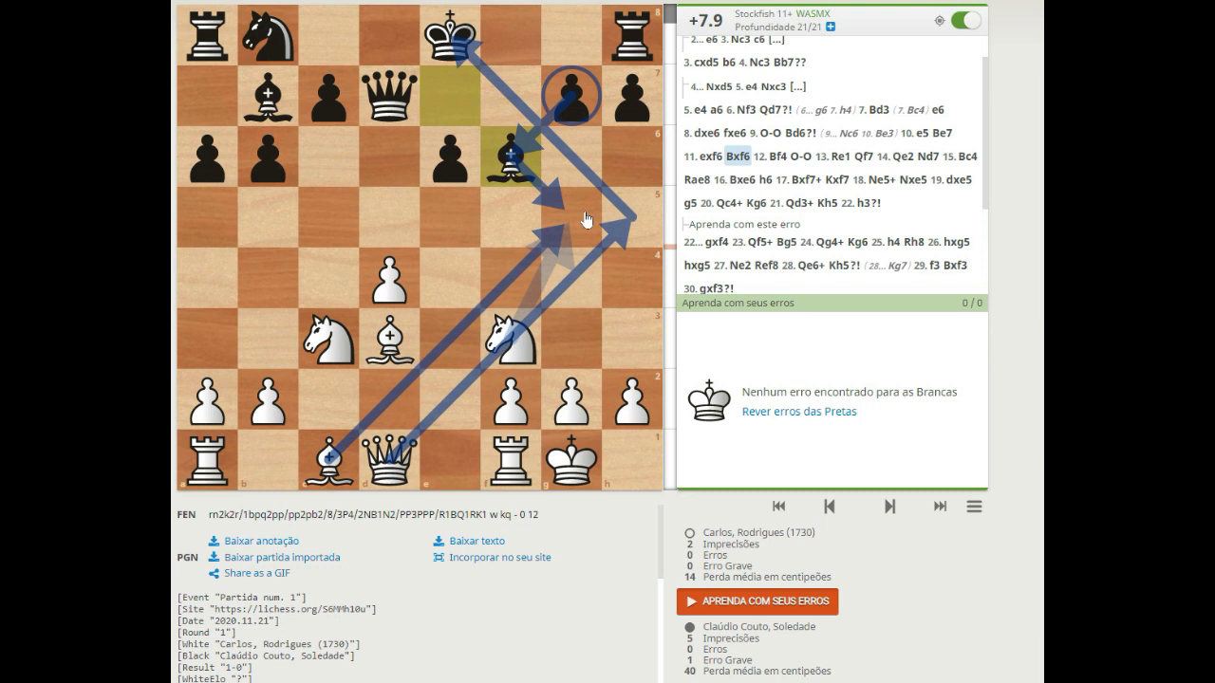
{"action": "left_click", "coordinate": [575, 272]}
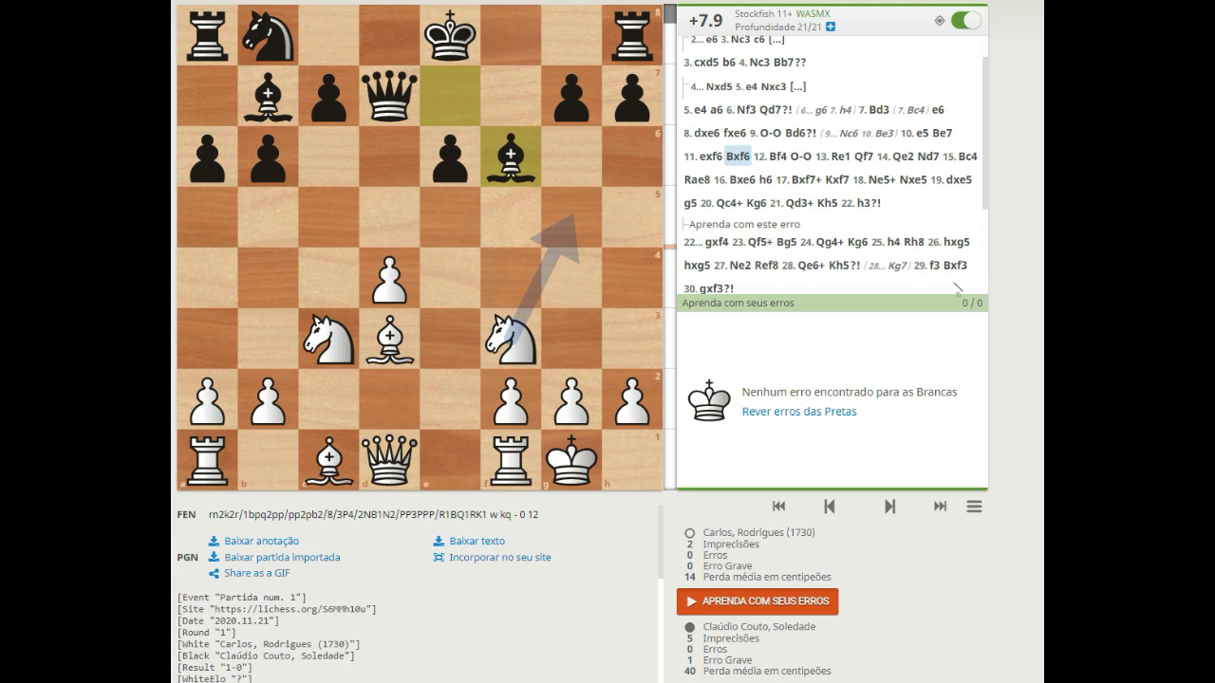
Advance the game through 12. Bf4 O-O 13. Re1 Qf7
{"action": "left_click", "coordinate": [771, 159]}
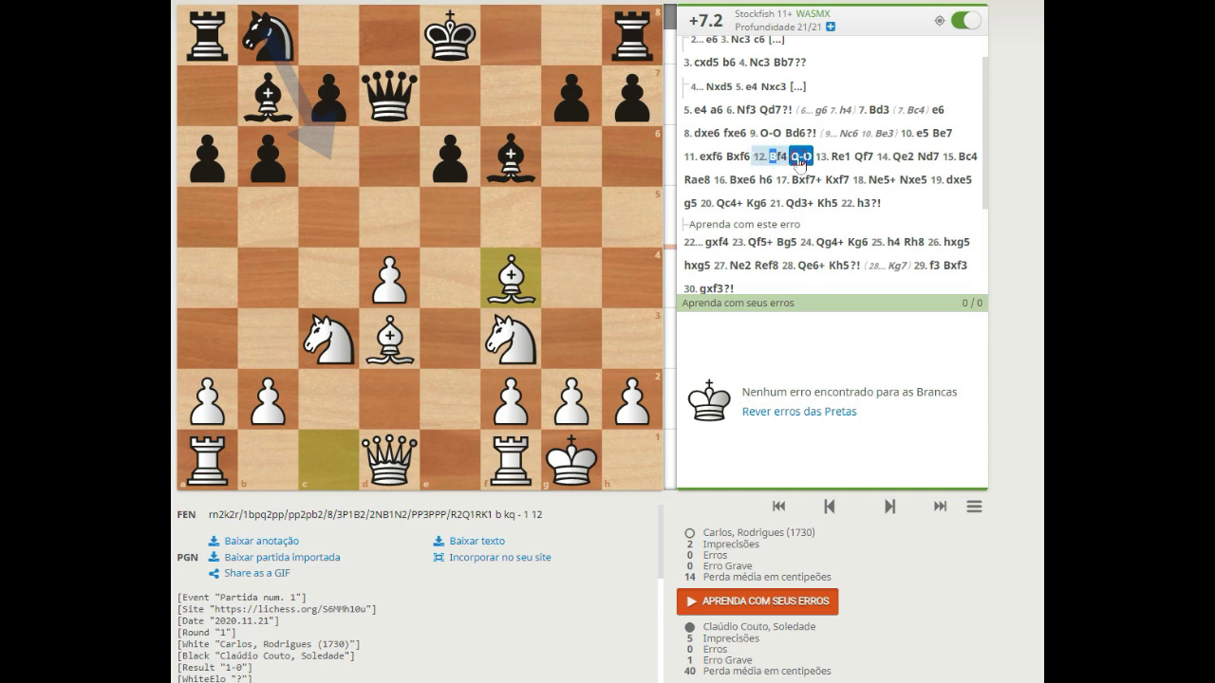
{"action": "left_click", "coordinate": [800, 157]}
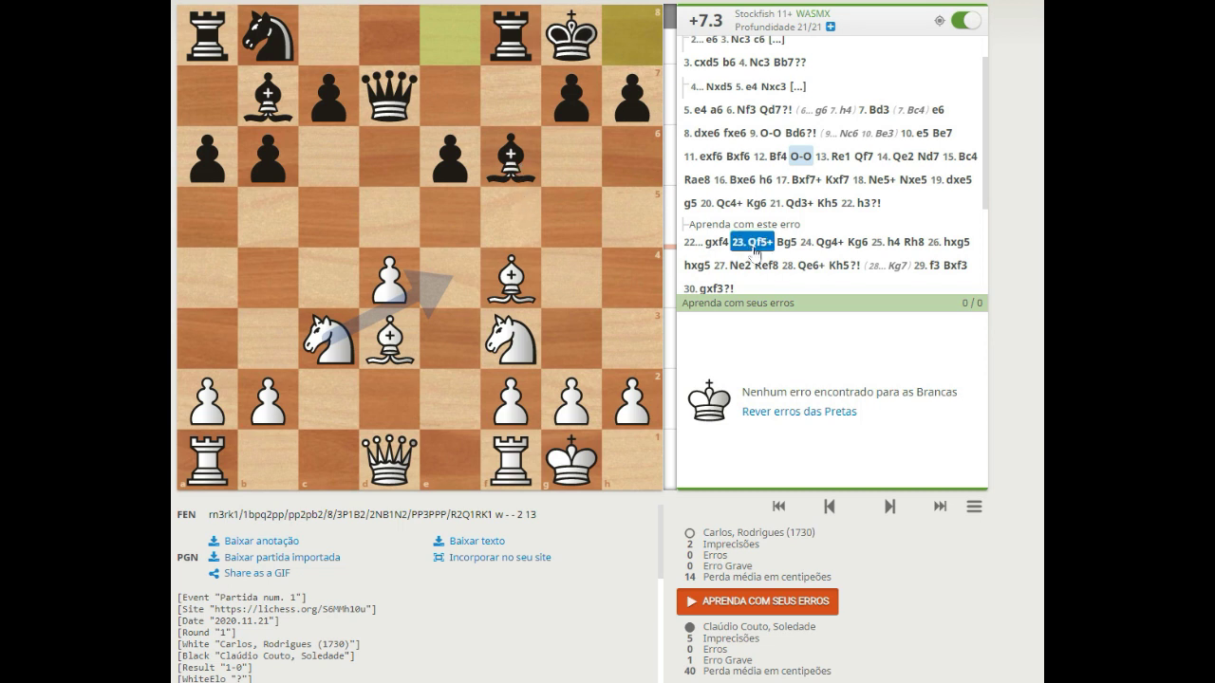
{"action": "left_click", "coordinate": [831, 163]}
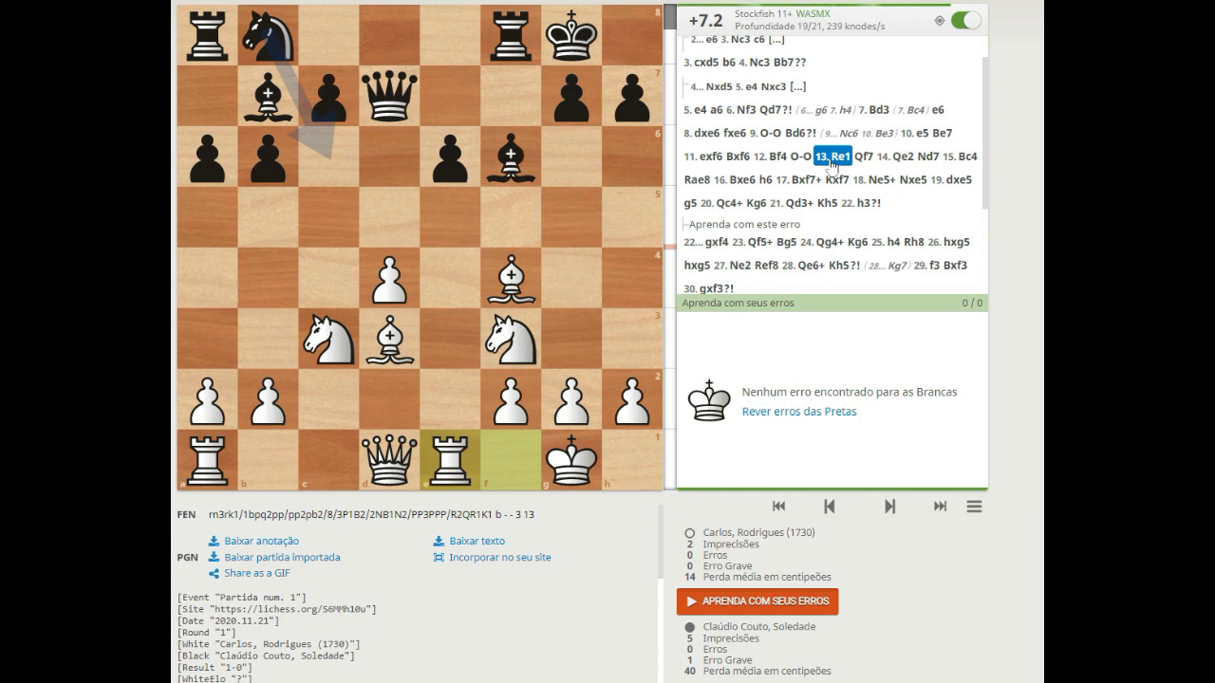
{"action": "left_click", "coordinate": [861, 160]}
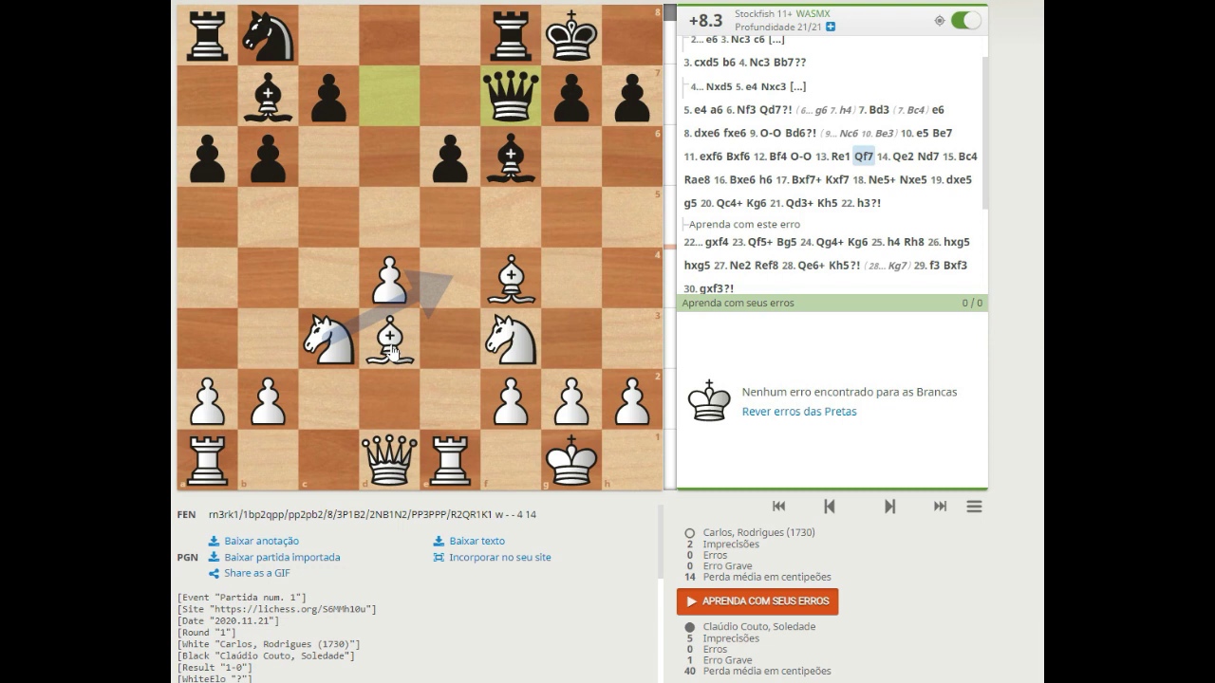
Draw arrows from White's d3 bishop to c4 and from Black's b7 bishop to d5
{"action": "mouse_move", "coordinate": [393, 349]}
{"action": "left_mouse_down"}
{"action": "mouse_move", "coordinate": [328, 279]}
{"action": "mouse_move", "coordinate": [559, 53]}
{"action": "left_mouse_up"}
{"action": "left_click_drag", "start_coordinate": [380, 343], "coordinate": [327, 279]}
{"action": "left_click_drag", "start_coordinate": [263, 103], "coordinate": [396, 239]}
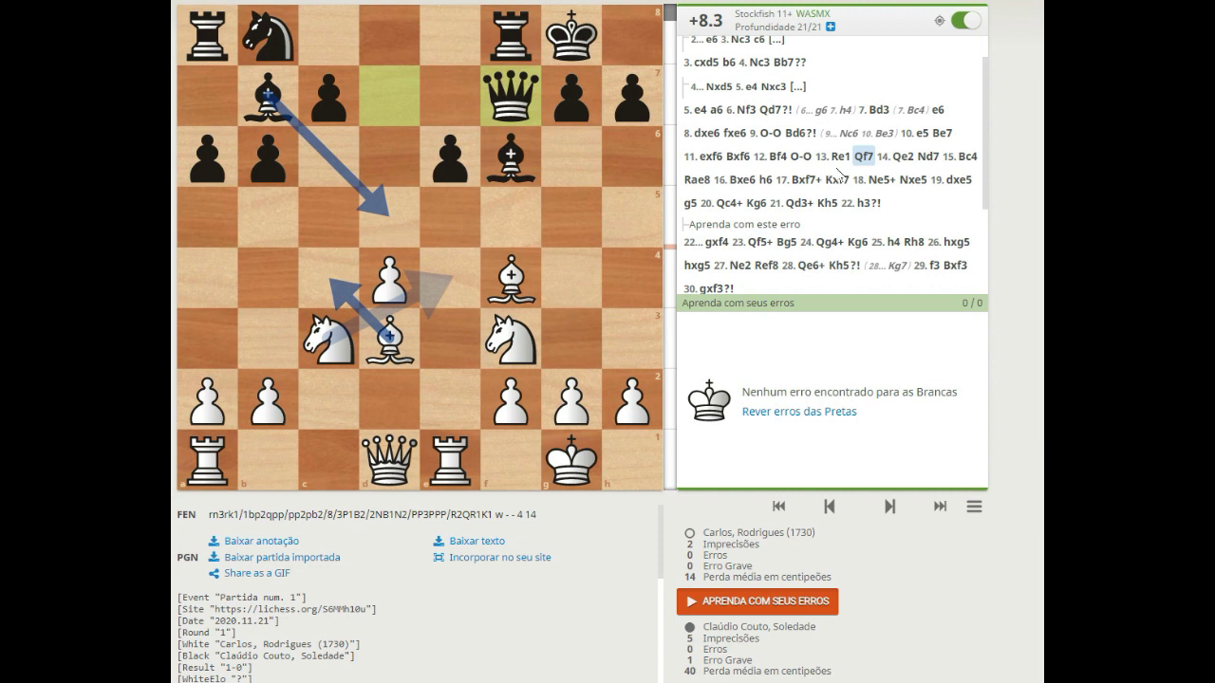
Advance to 14. Qe2, mark the e-file from e1 to e6, and preview 14...Nd7 before returning to 14. Qe2
{"action": "left_click", "coordinate": [897, 158]}
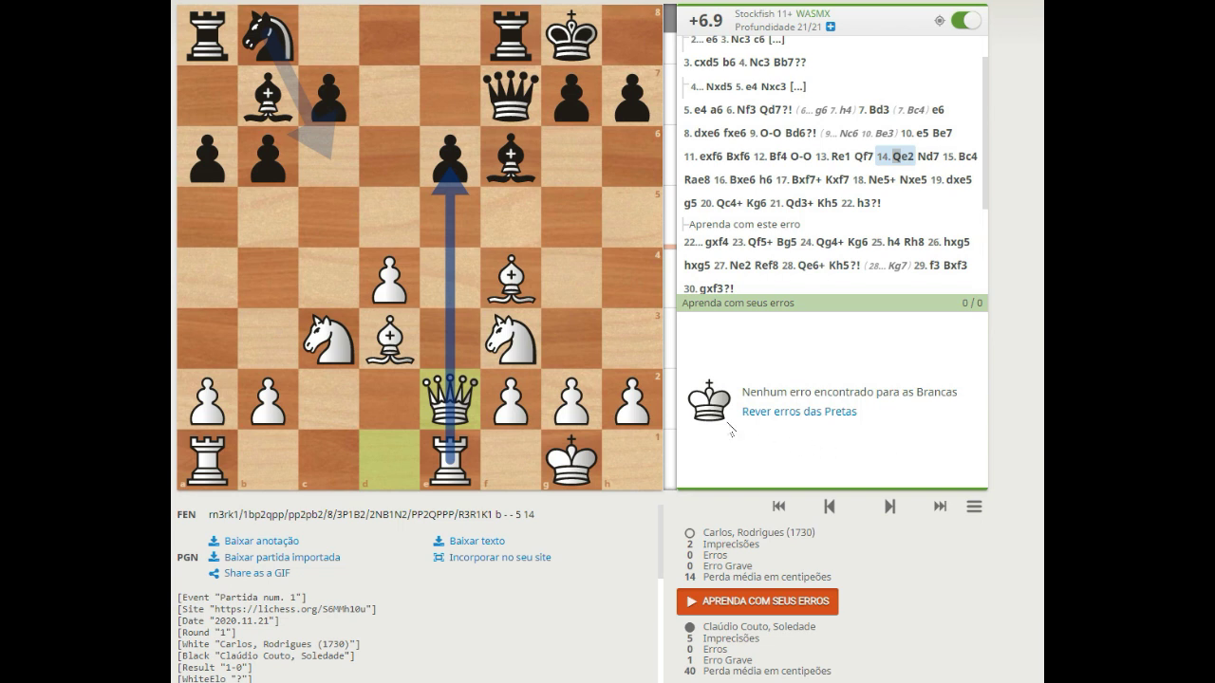
{"action": "left_click", "coordinate": [922, 157]}
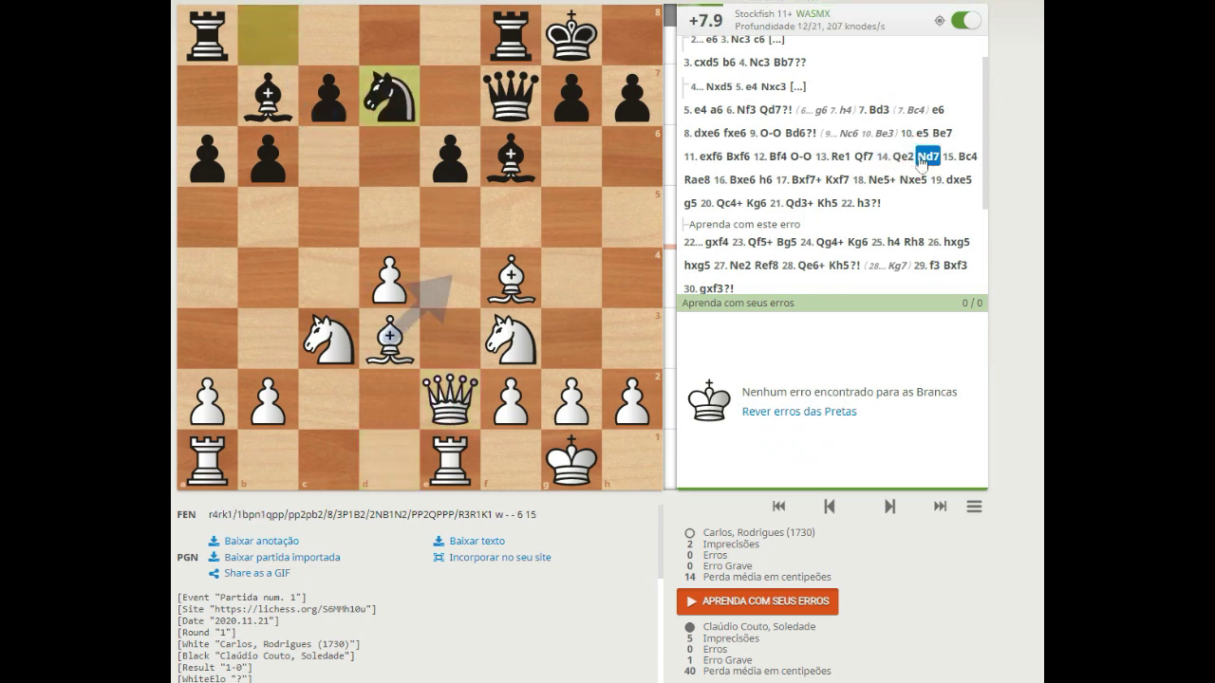
{"action": "left_click", "coordinate": [911, 160]}
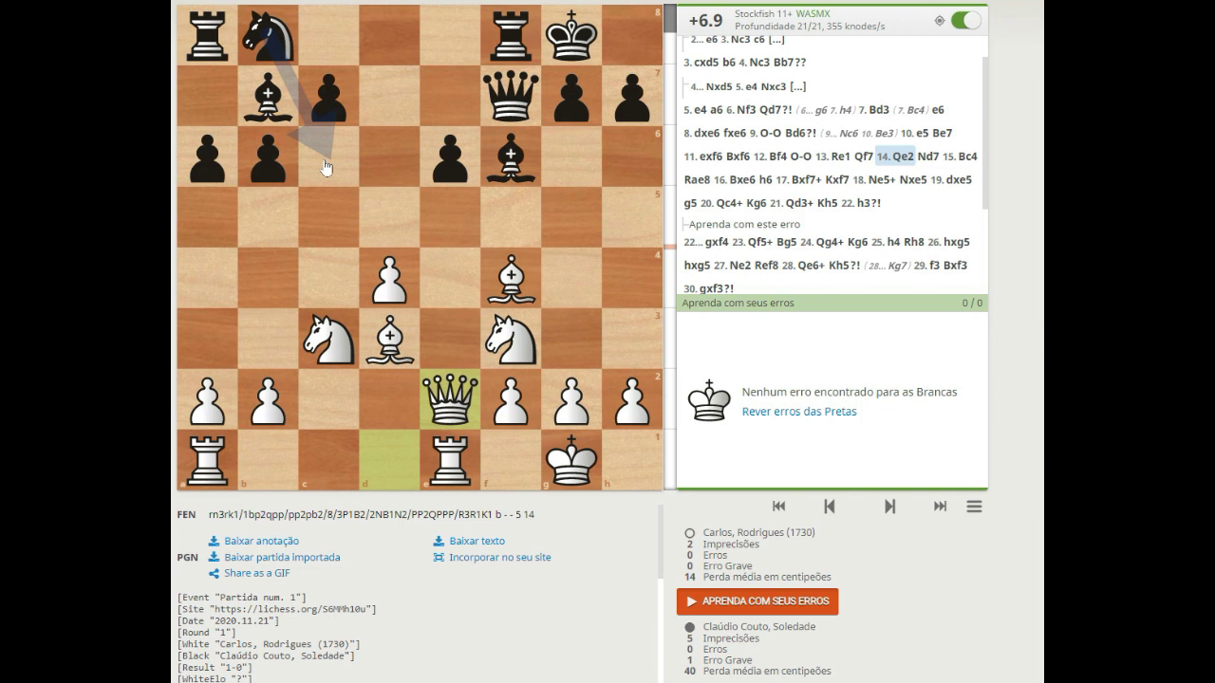
Draw the knight route c6 to d8 to e6 with e6 circled, clear it, and draw an arrow from b8 to d7
{"action": "mouse_move", "coordinate": [336, 180]}
{"action": "left_mouse_down"}
{"action": "mouse_move", "coordinate": [389, 38]}
{"action": "mouse_move", "coordinate": [453, 169]}
{"action": "left_mouse_up"}
{"action": "right_click", "coordinate": [452, 169]}
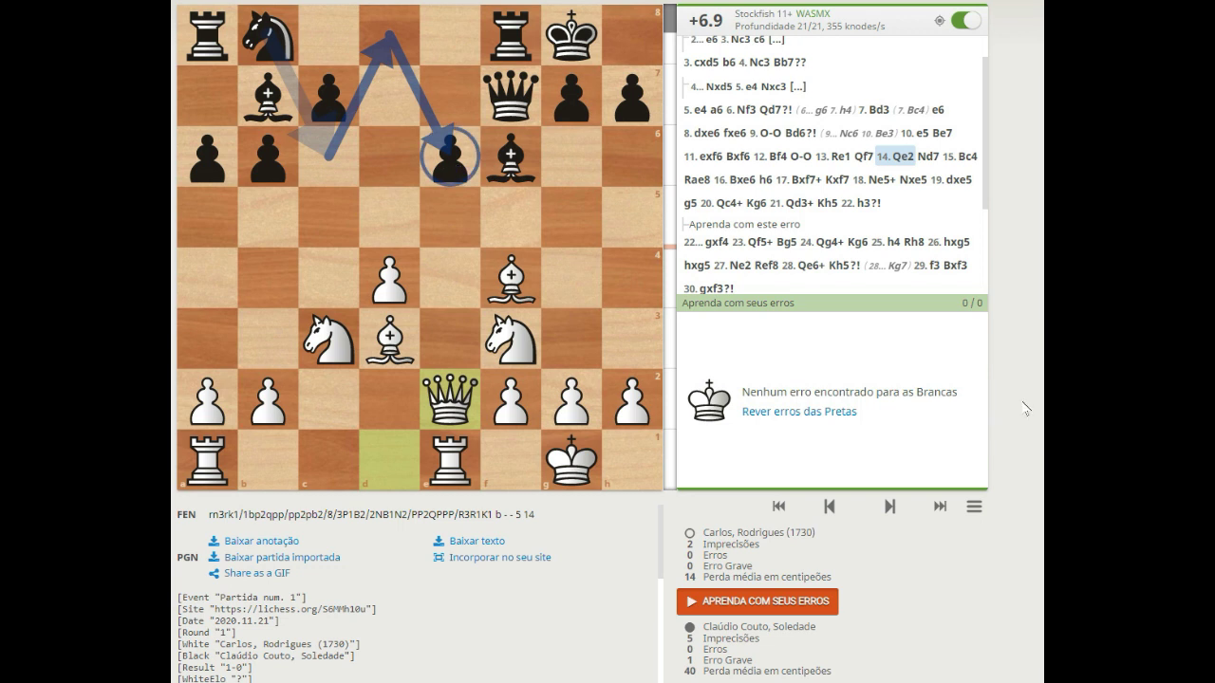
{"action": "left_click_drag", "start_coordinate": [283, 61], "coordinate": [389, 112]}
{"action": "left_click", "coordinate": [336, 148]}
{"action": "left_click_drag", "start_coordinate": [275, 40], "coordinate": [380, 112]}
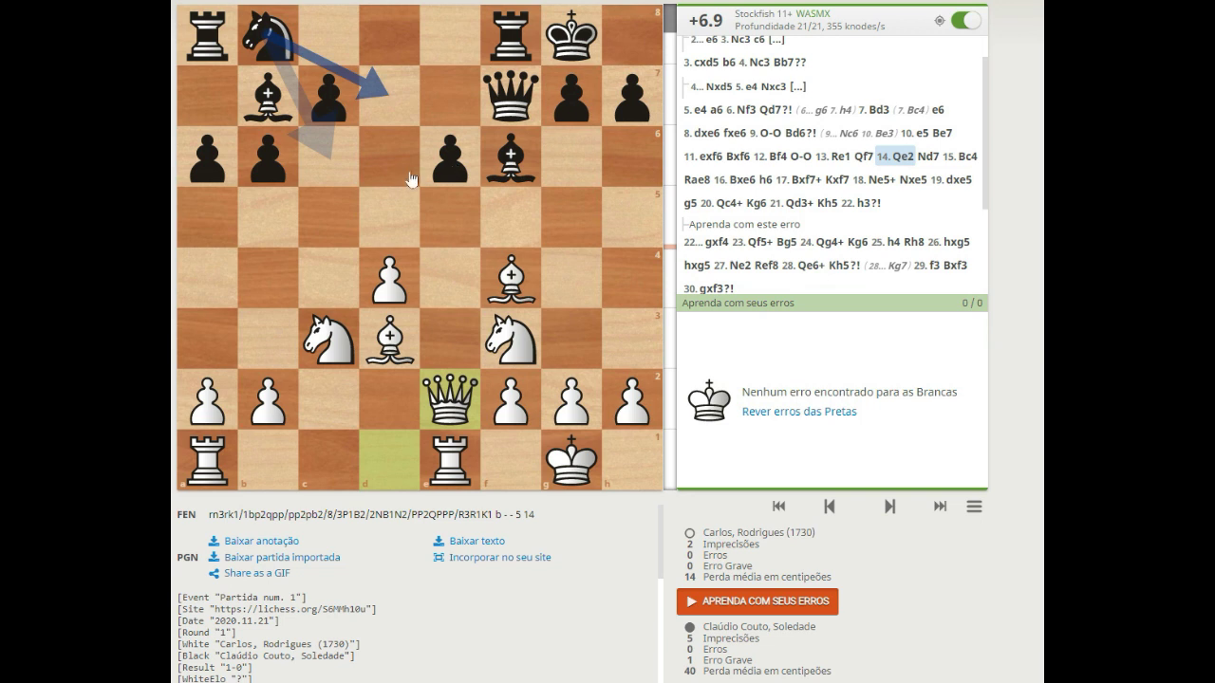
Advance the game through 14...Nd7 15. Bc4, and temporarily circle Black's e6 pawn
{"action": "left_click", "coordinate": [927, 157]}
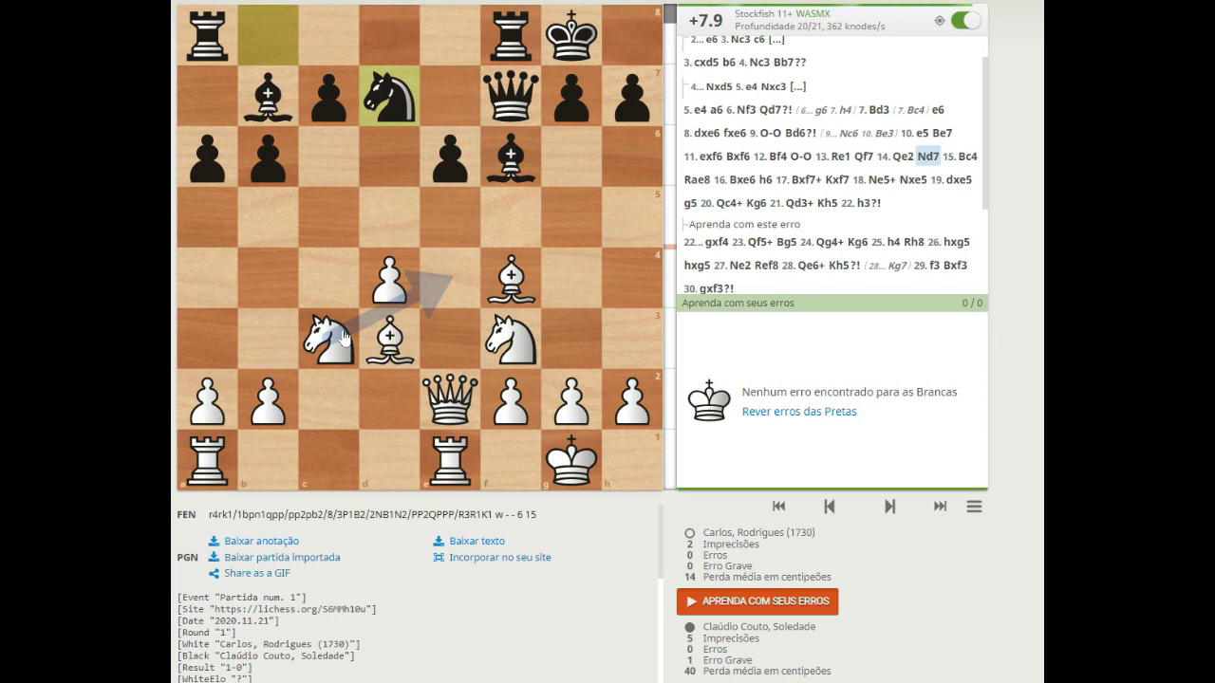
{"action": "left_click", "coordinate": [966, 160]}
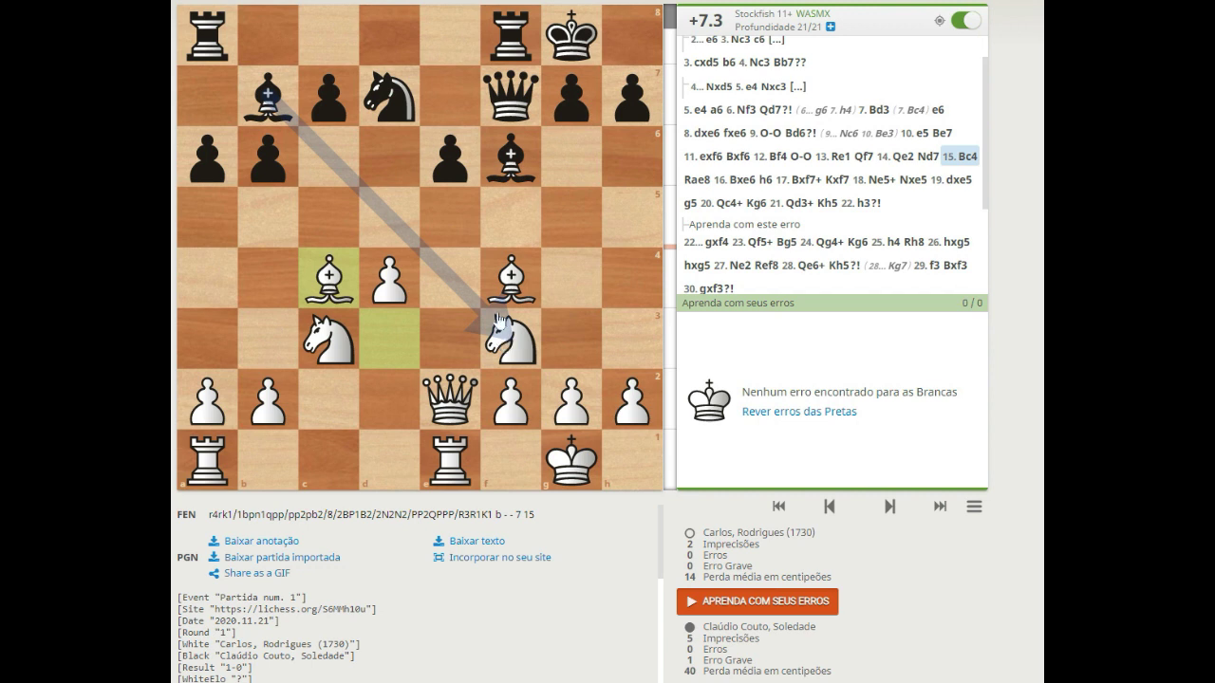
{"action": "right_click", "coordinate": [465, 147], "text": "alt"}
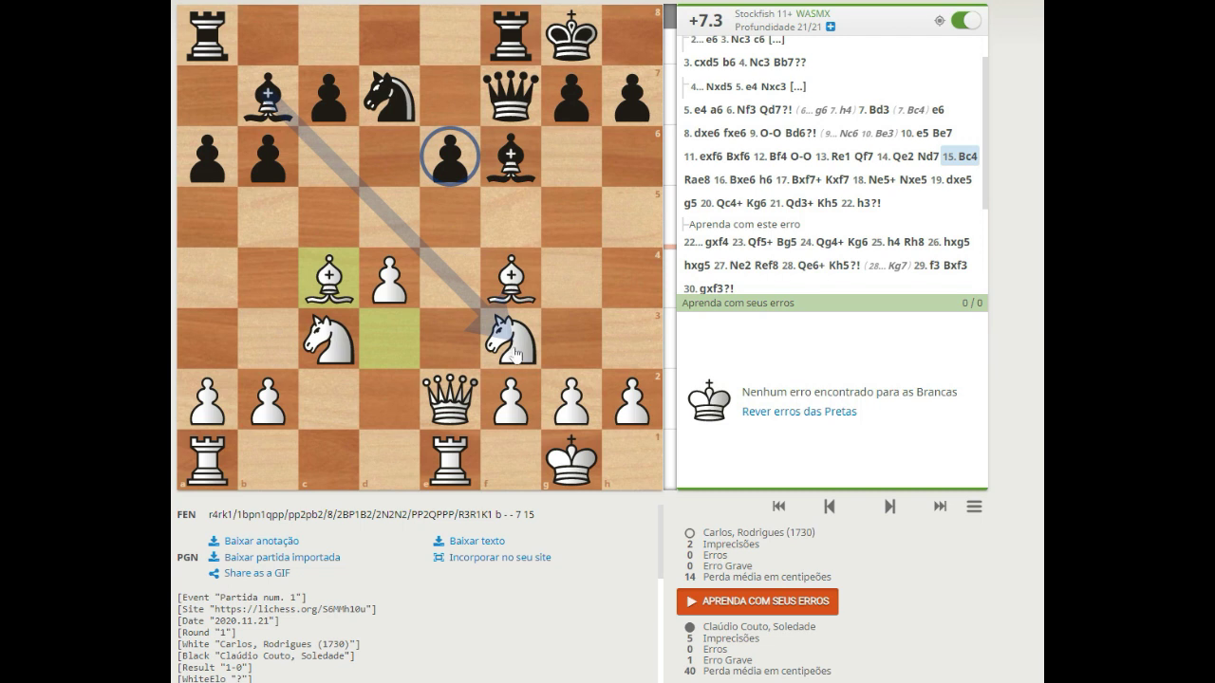
{"action": "left_click_drag", "start_coordinate": [475, 398], "coordinate": [527, 350]}
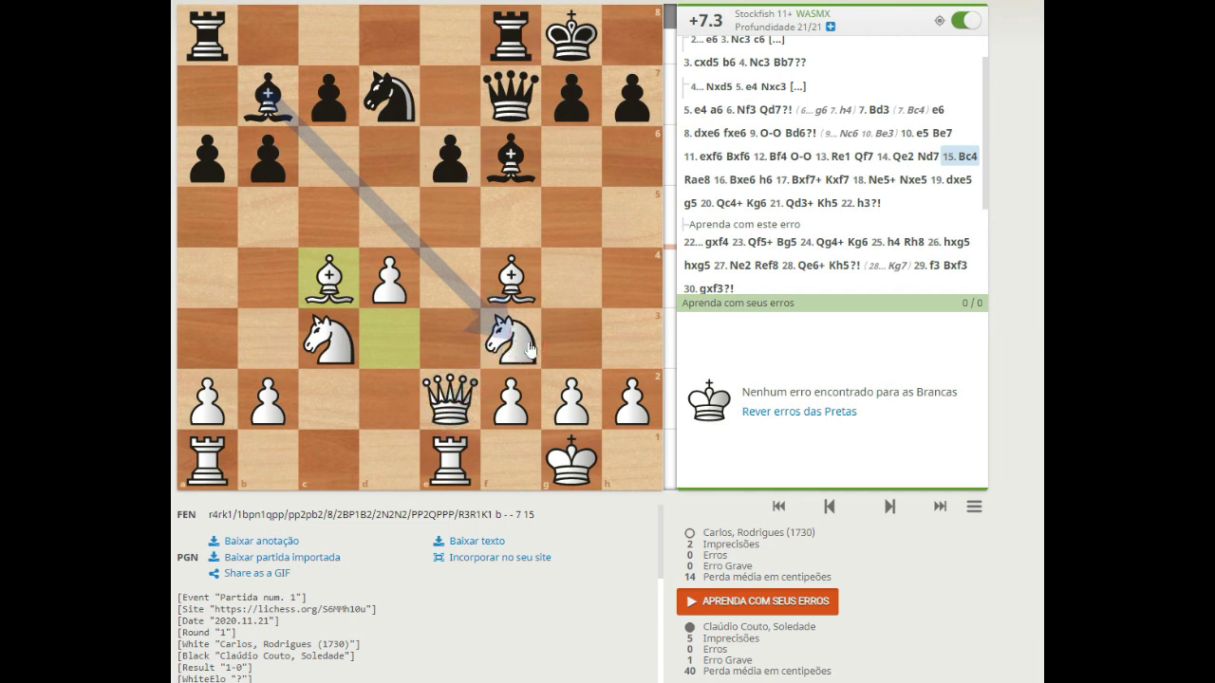
Draw an arrow from White's e2 queen to f3 with the f3 knight circled, and clear the marks
{"action": "left_click_drag", "start_coordinate": [449, 410], "coordinate": [519, 352]}
{"action": "right_click", "coordinate": [519, 352]}
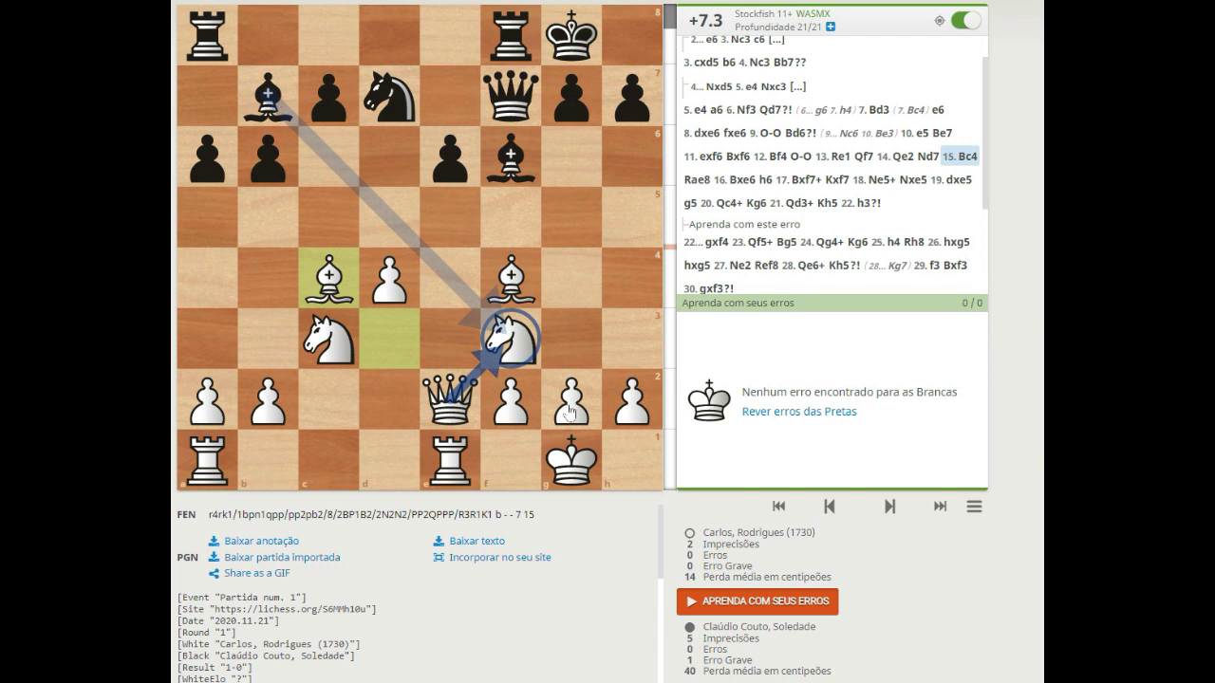
{"action": "left_click", "coordinate": [510, 406]}
Temporarily circle White's kingside pawns on f2, g2 and h2, removing the three circles again
{"action": "right_click", "coordinate": [510, 401]}
{"action": "right_click", "coordinate": [570, 398]}
{"action": "right_click", "coordinate": [615, 405]}
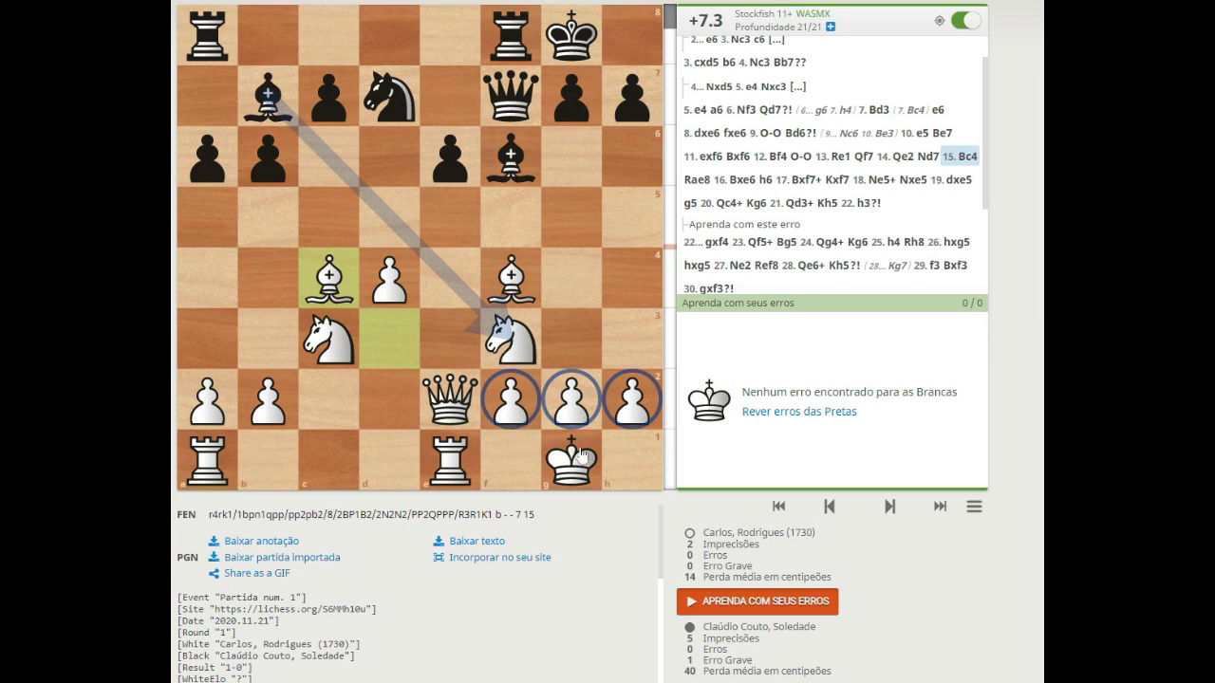
{"action": "right_click", "coordinate": [512, 402]}
{"action": "right_click", "coordinate": [569, 399]}
{"action": "right_click", "coordinate": [628, 399]}
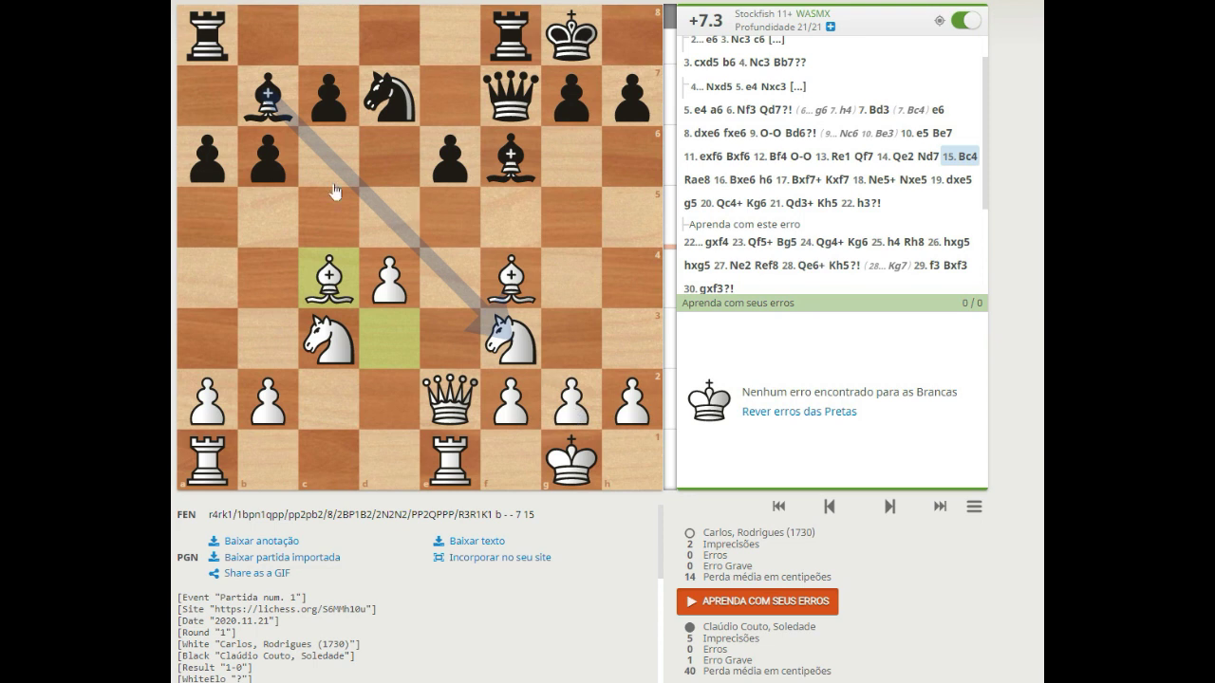
Play the alternative line 15...Bxf3 16. Qxf3 on the board
{"action": "left_click", "coordinate": [268, 79]}
{"action": "left_click_drag", "start_coordinate": [268, 79], "coordinate": [511, 338]}
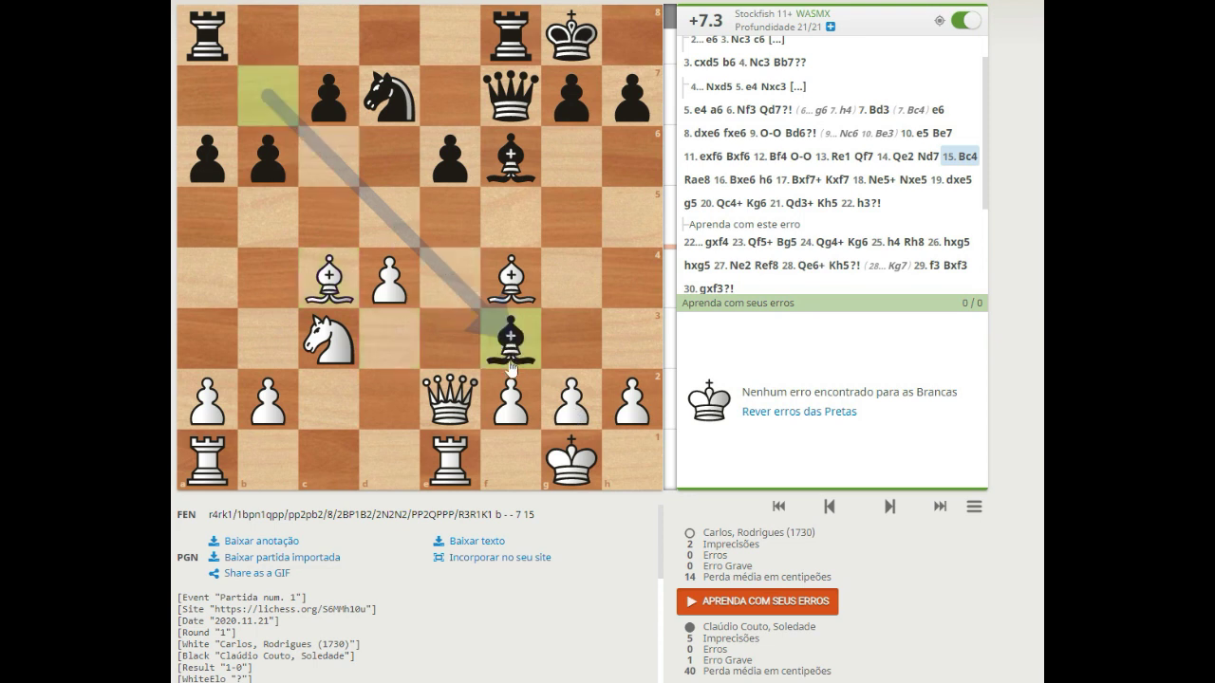
{"action": "left_click_drag", "start_coordinate": [449, 402], "coordinate": [510, 338]}
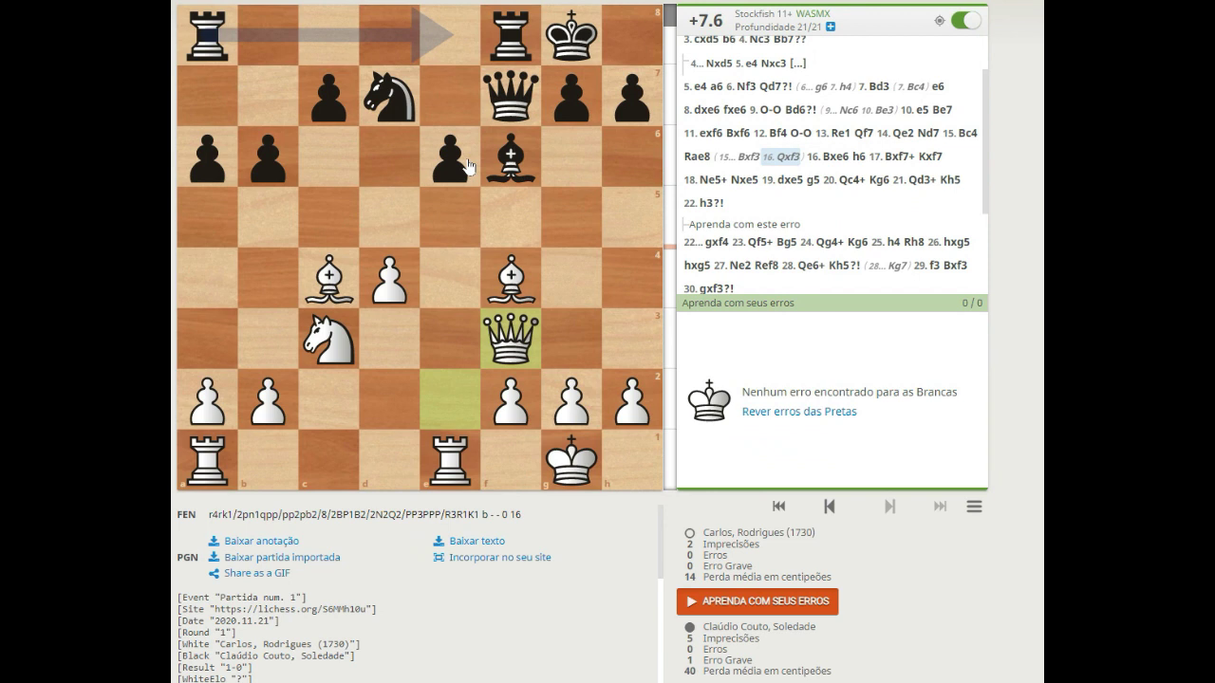
Return to the game's main line and replay it from 13...Qf7 up to 15...Rae8
{"action": "left_click", "coordinate": [697, 157]}
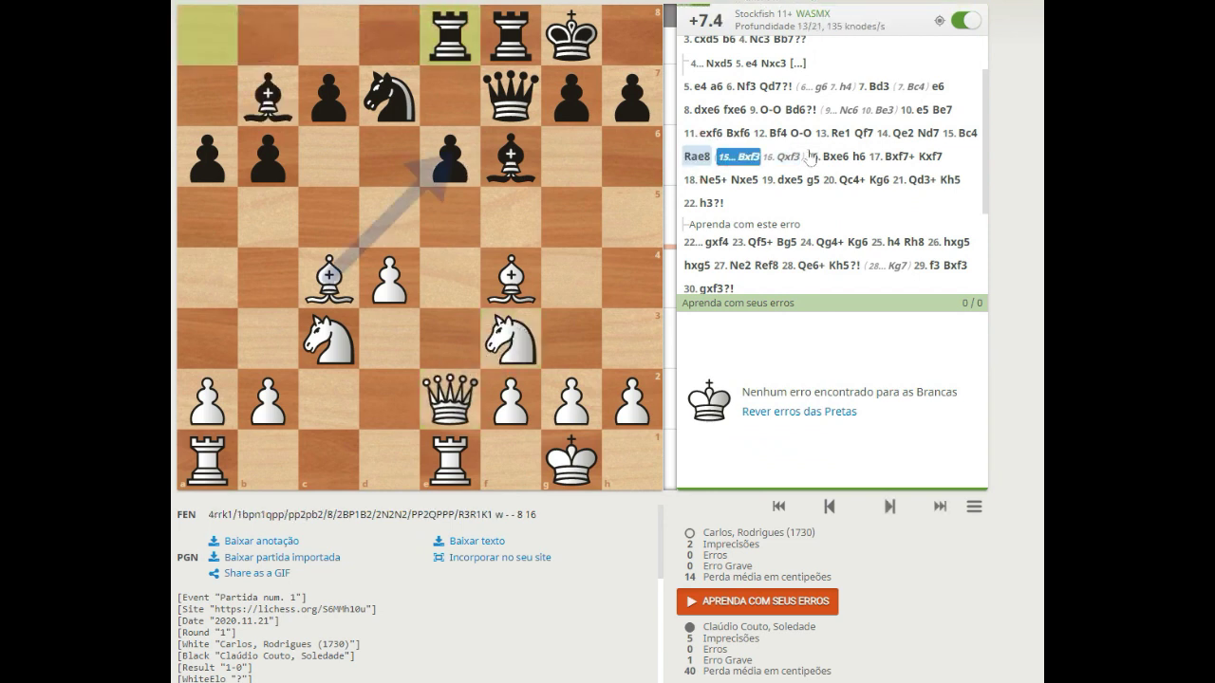
{"action": "left_click", "coordinate": [864, 137]}
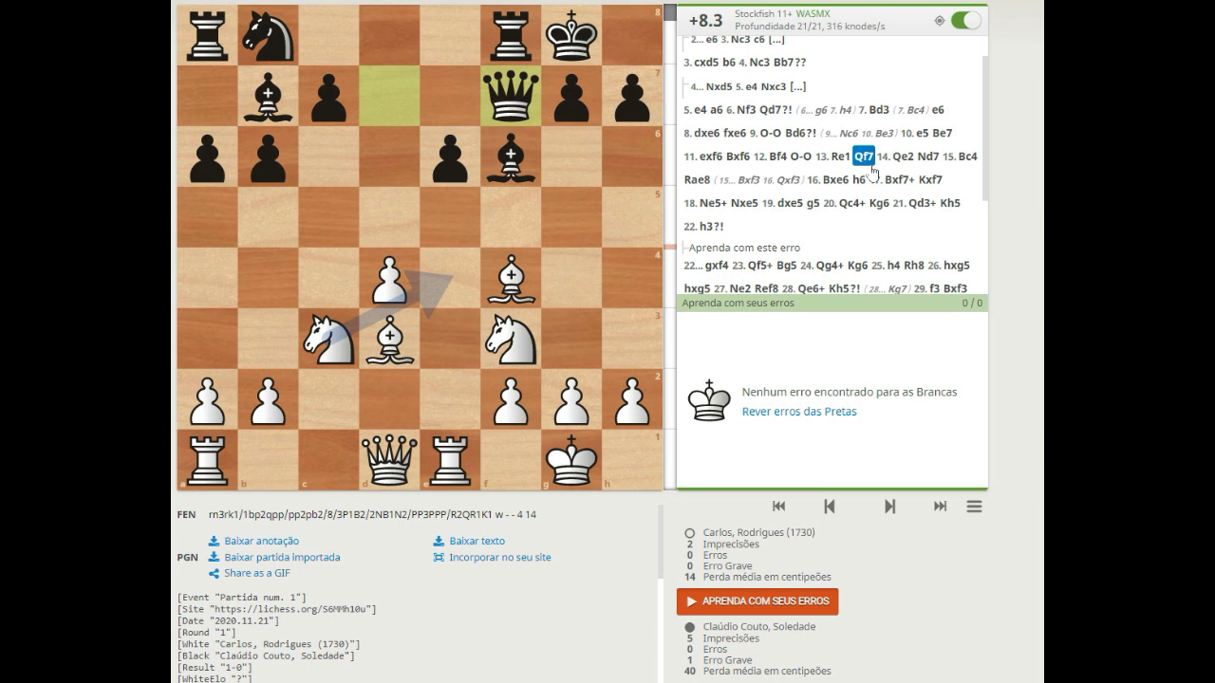
{"action": "left_click", "coordinate": [918, 158]}
{"action": "key", "text": "Right"}
{"action": "key", "text": "Right"}
{"action": "key", "text": "Right"}
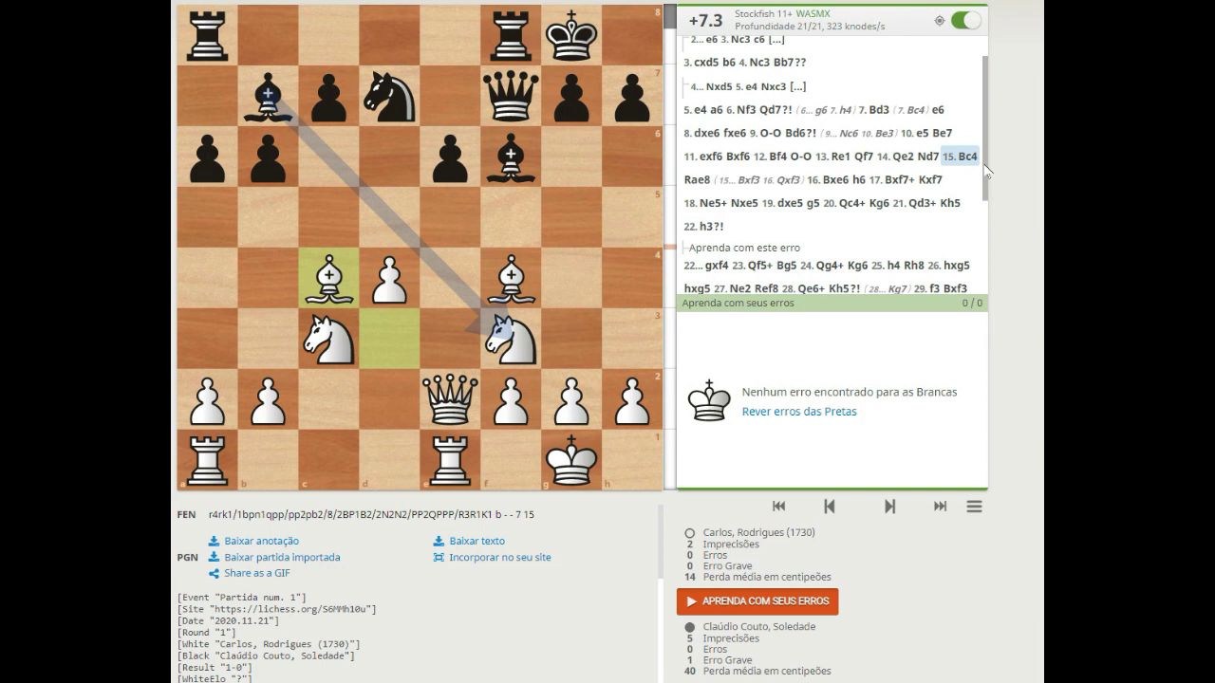
{"action": "key", "text": "Right"}
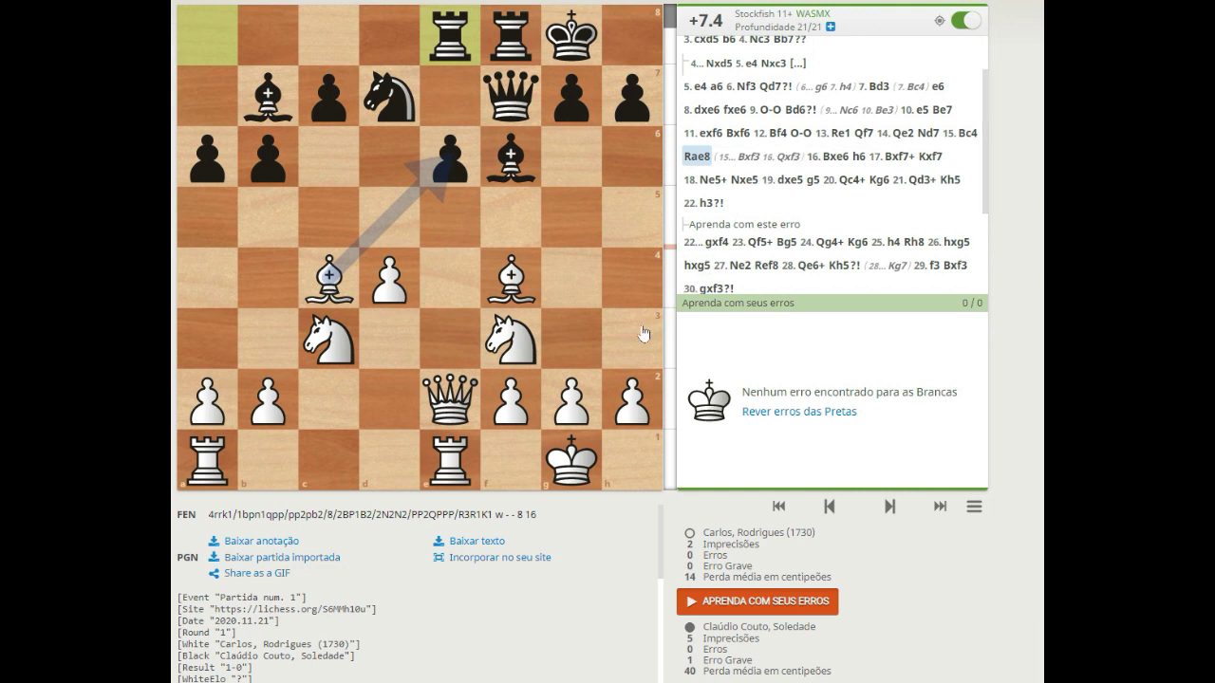
Circle White's e1 rook, e2 queen and c4 bishop, clear them, and circle Black's f7 queen and e8 rook
{"action": "right_click", "coordinate": [448, 465], "text": "alt"}
{"action": "right_click", "coordinate": [450, 398], "text": "alt"}
{"action": "right_click", "coordinate": [336, 285], "text": "alt"}
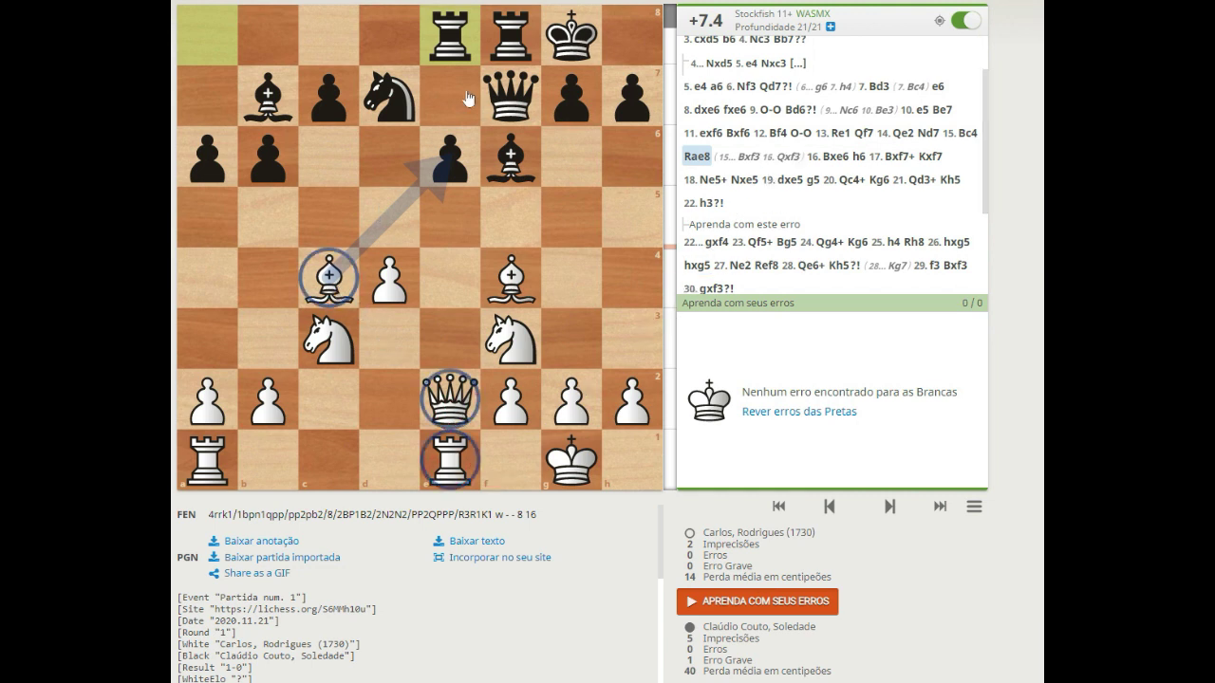
{"action": "left_click", "coordinate": [512, 105]}
{"action": "right_click", "coordinate": [513, 105], "text": "alt"}
{"action": "right_click", "coordinate": [463, 49], "text": "alt"}
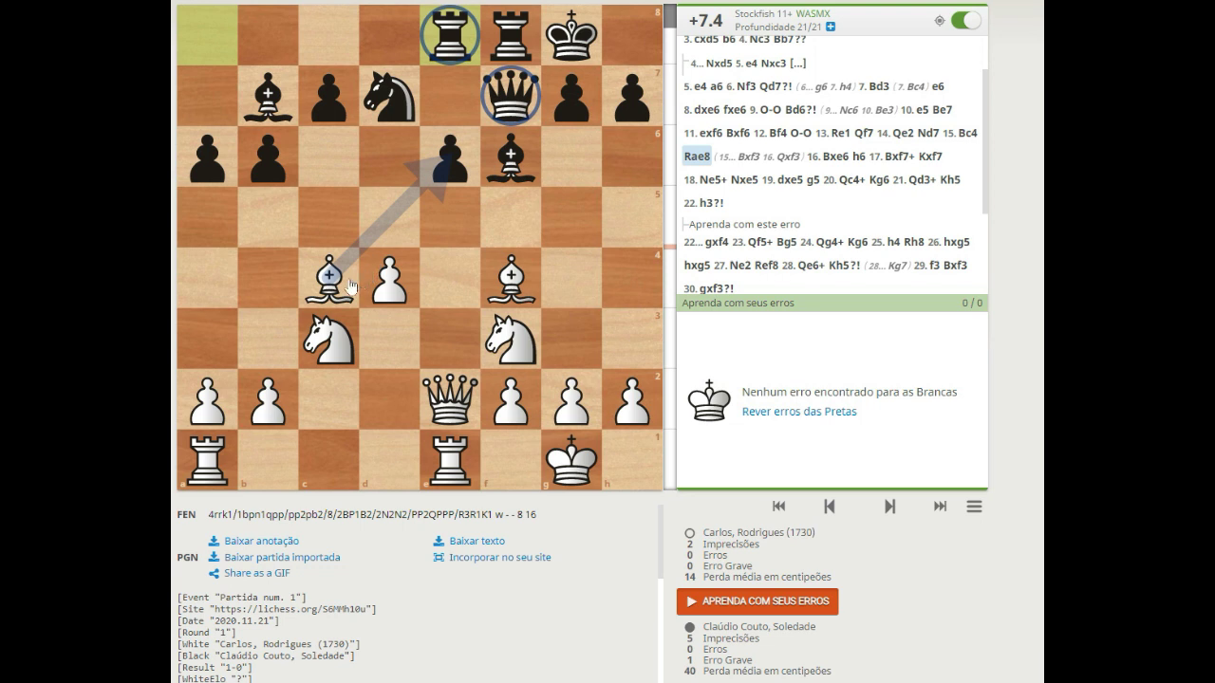
Play 16. Bxe6 and the alternative exchange line 16...Rxe6 17. Qxe6 Qxe6 18. Rxe6
{"action": "left_click_drag", "start_coordinate": [351, 285], "coordinate": [450, 157]}
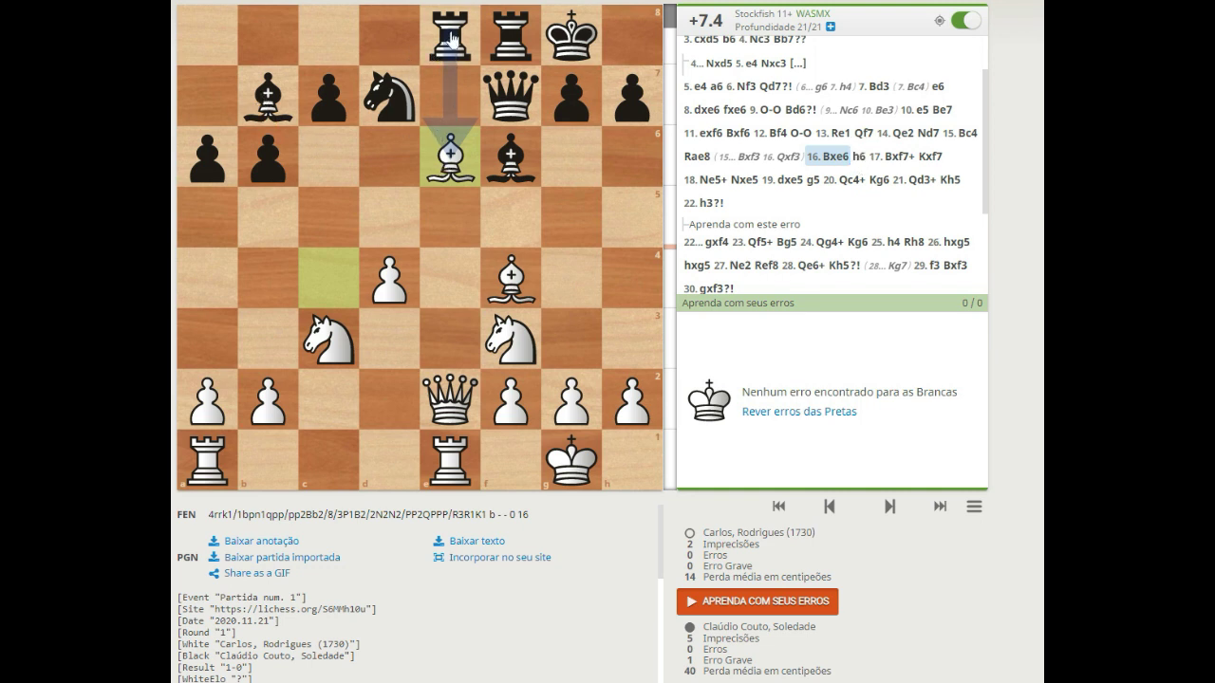
{"action": "left_click_drag", "start_coordinate": [449, 43], "coordinate": [448, 176]}
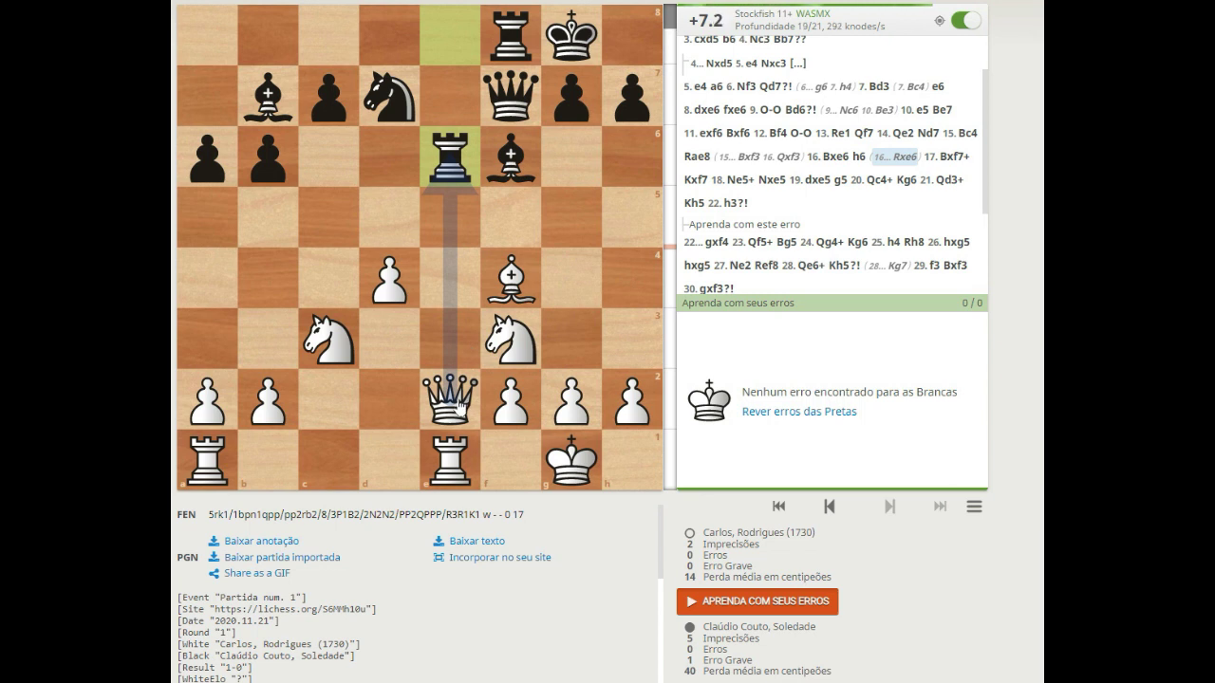
{"action": "left_click_drag", "start_coordinate": [459, 406], "coordinate": [453, 156]}
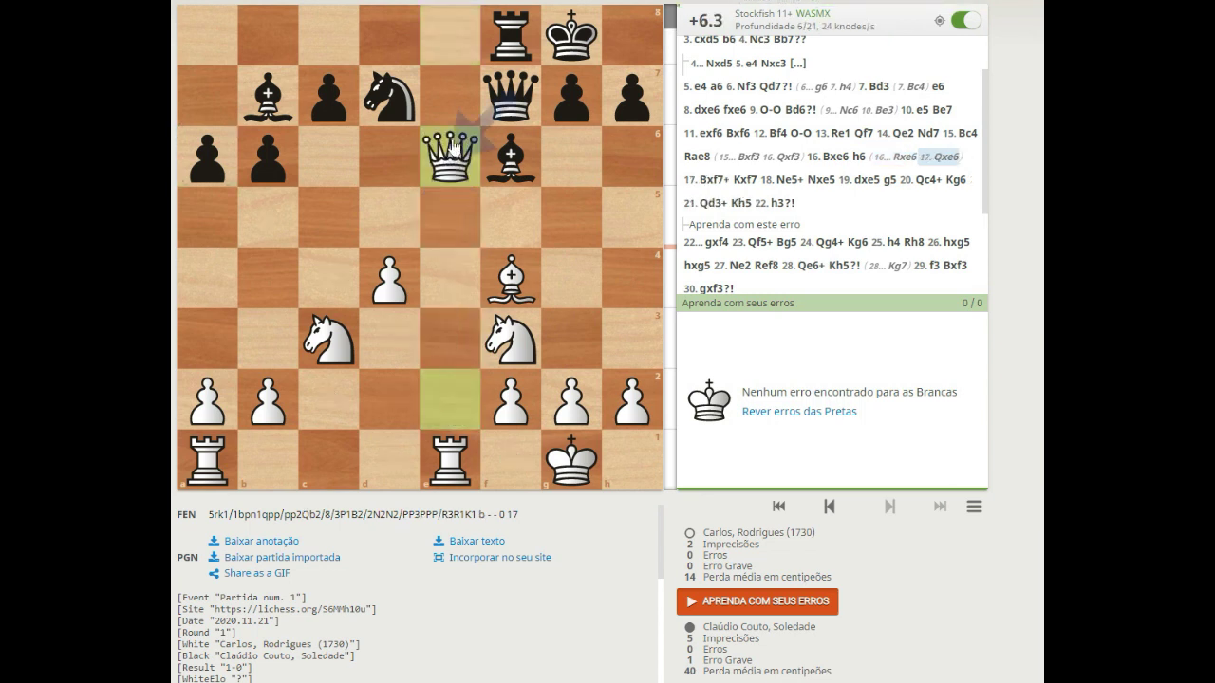
{"action": "left_click_drag", "start_coordinate": [510, 99], "coordinate": [452, 157]}
{"action": "left_click_drag", "start_coordinate": [436, 446], "coordinate": [449, 157]}
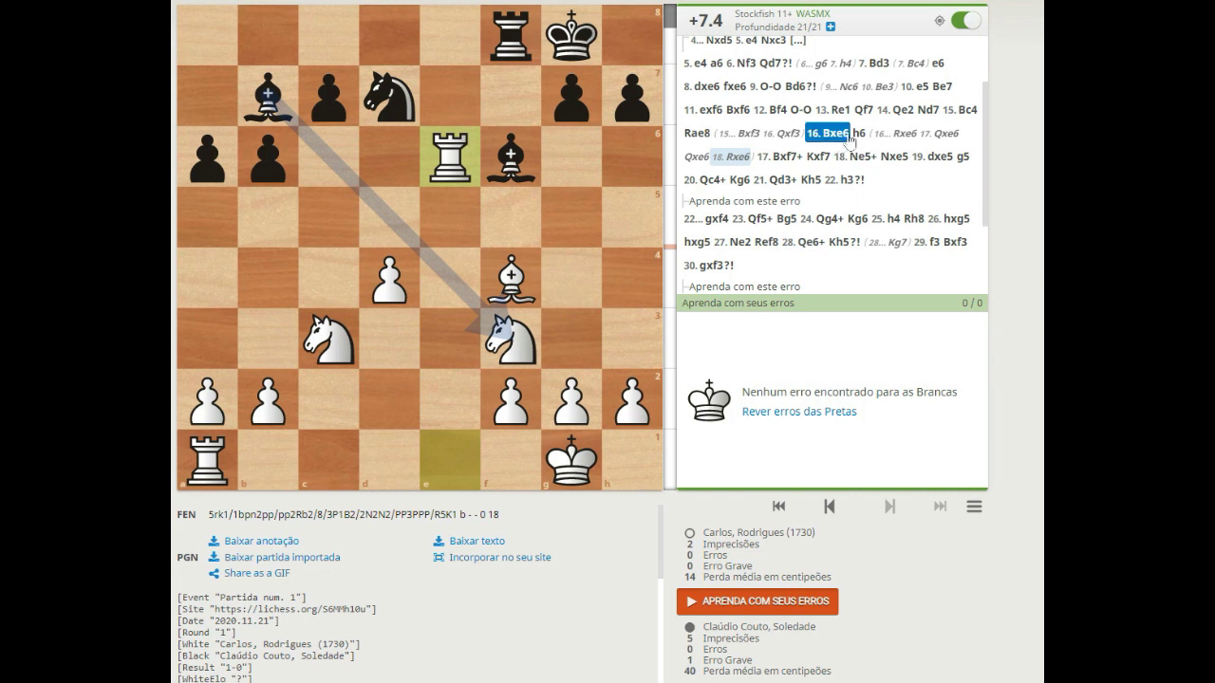
Return to the main line at 16...h6 and advance through 17. Bxf7+ Kxf7 18. Ne5+
{"action": "left_click", "coordinate": [858, 135]}
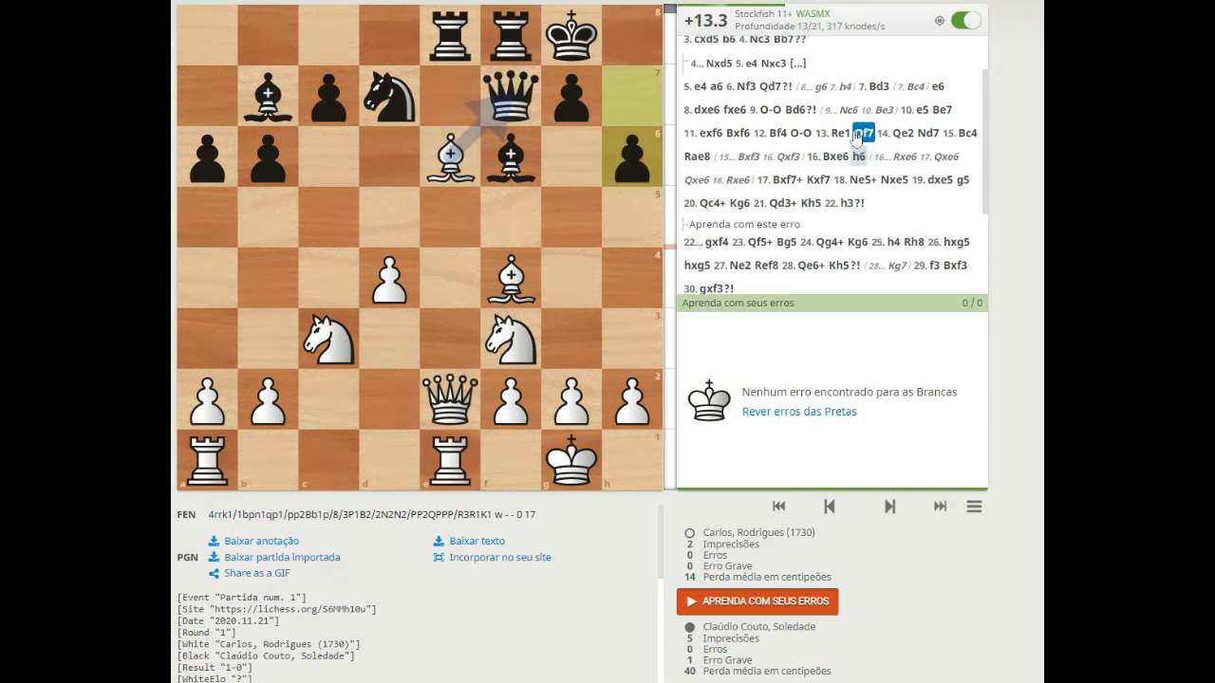
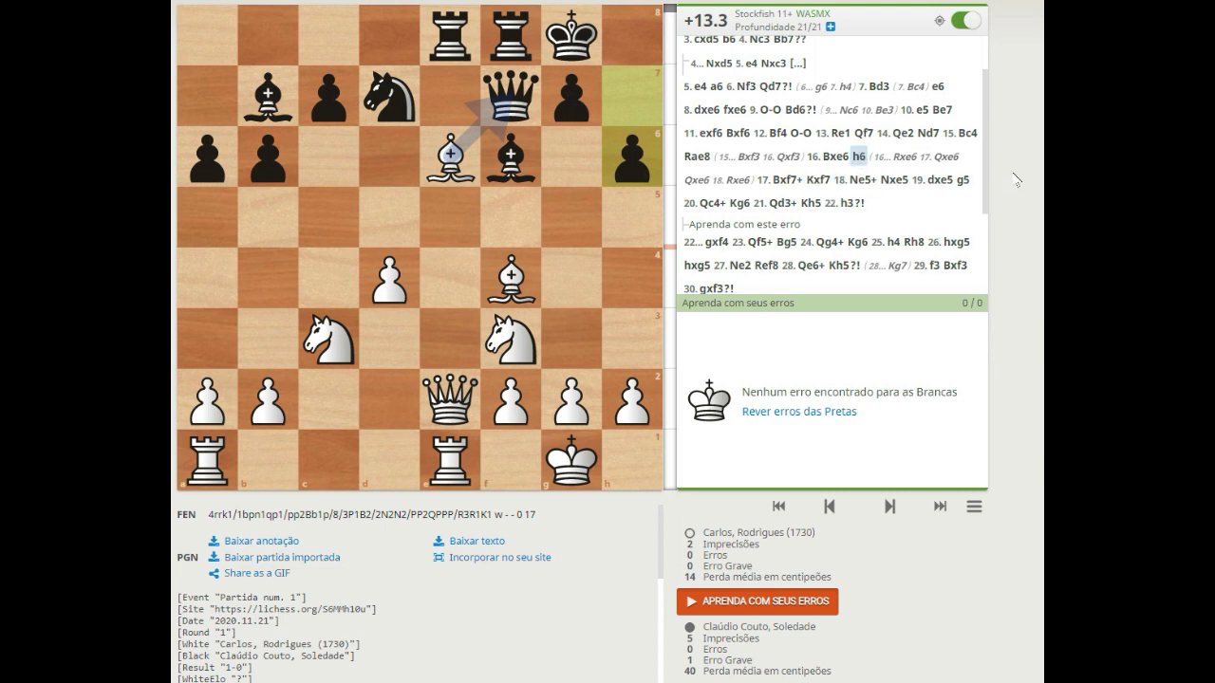
{"action": "key", "text": "Right"}
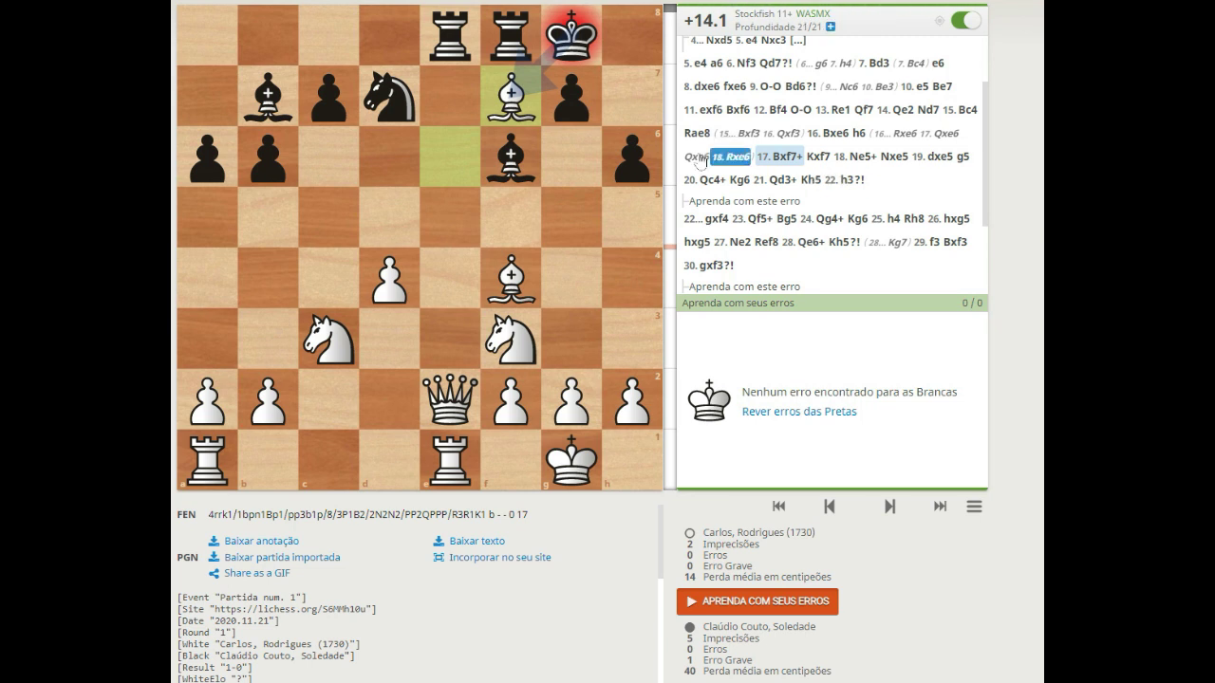
{"action": "left_click", "coordinate": [819, 158]}
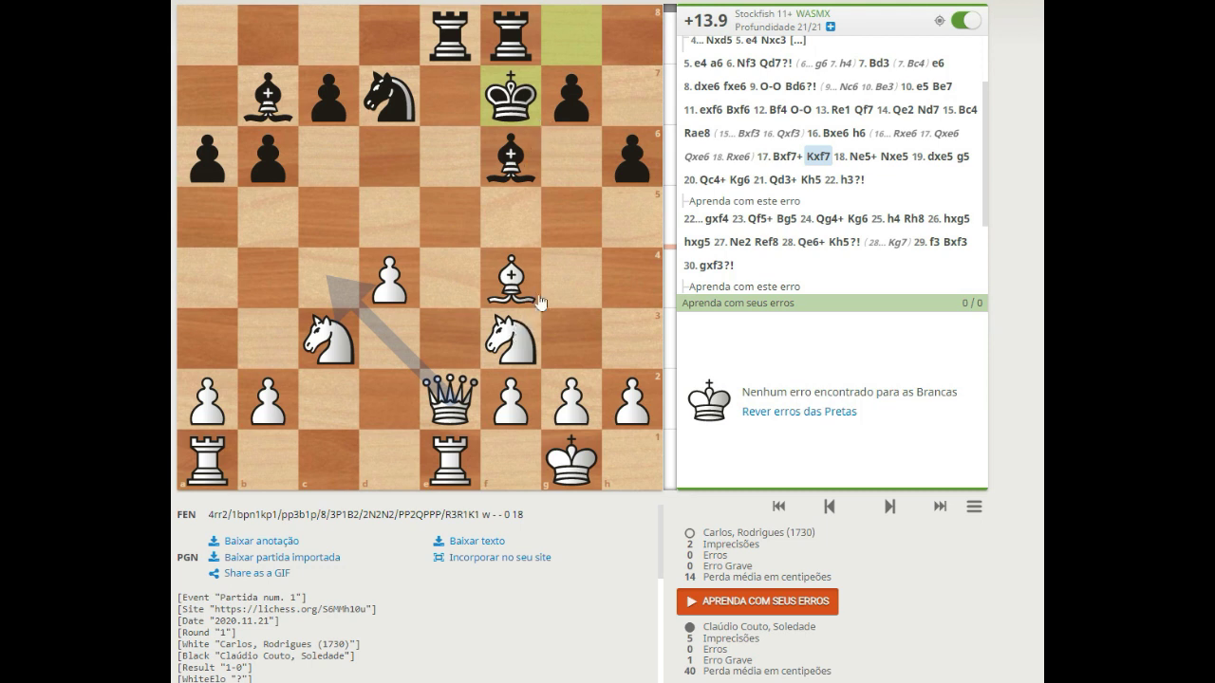
{"action": "left_click", "coordinate": [857, 159]}
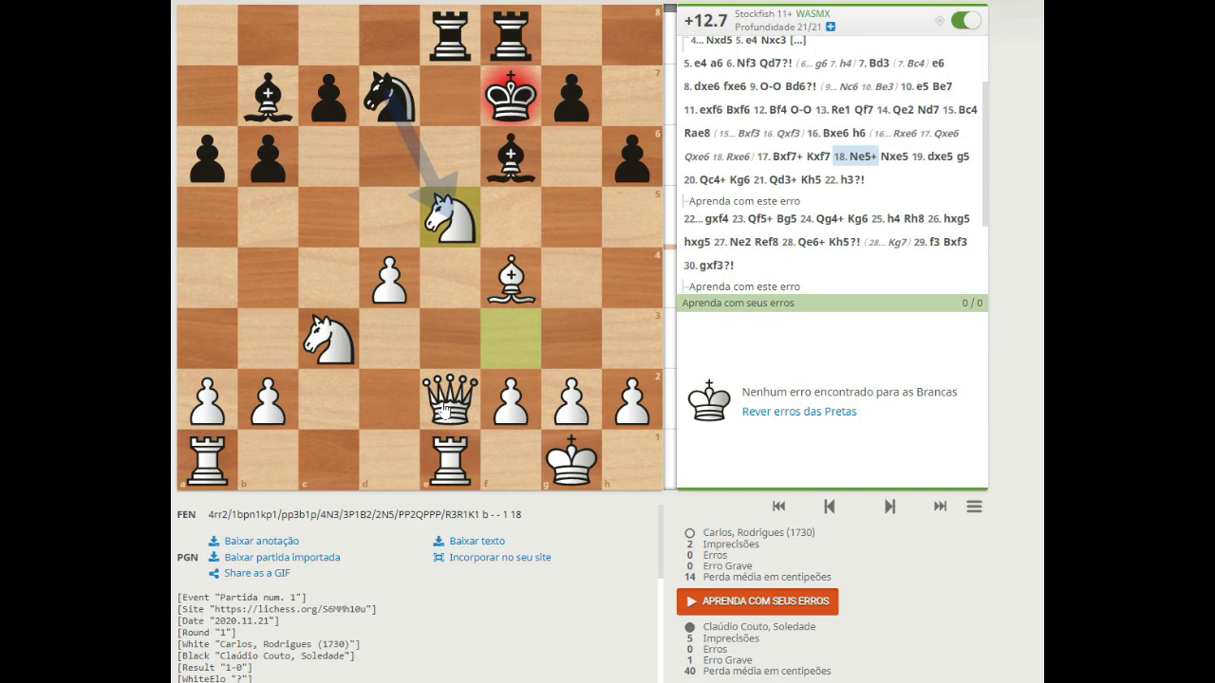
Draw an arrow from e2 to c4 with c4 circled, replace it with an arrow from f7 to g6, and clear the board marks
{"action": "key", "text": "Caps_Lock"}
{"action": "left_click_drag", "start_coordinate": [400, 358], "coordinate": [330, 277]}
{"action": "right_click", "coordinate": [329, 277]}
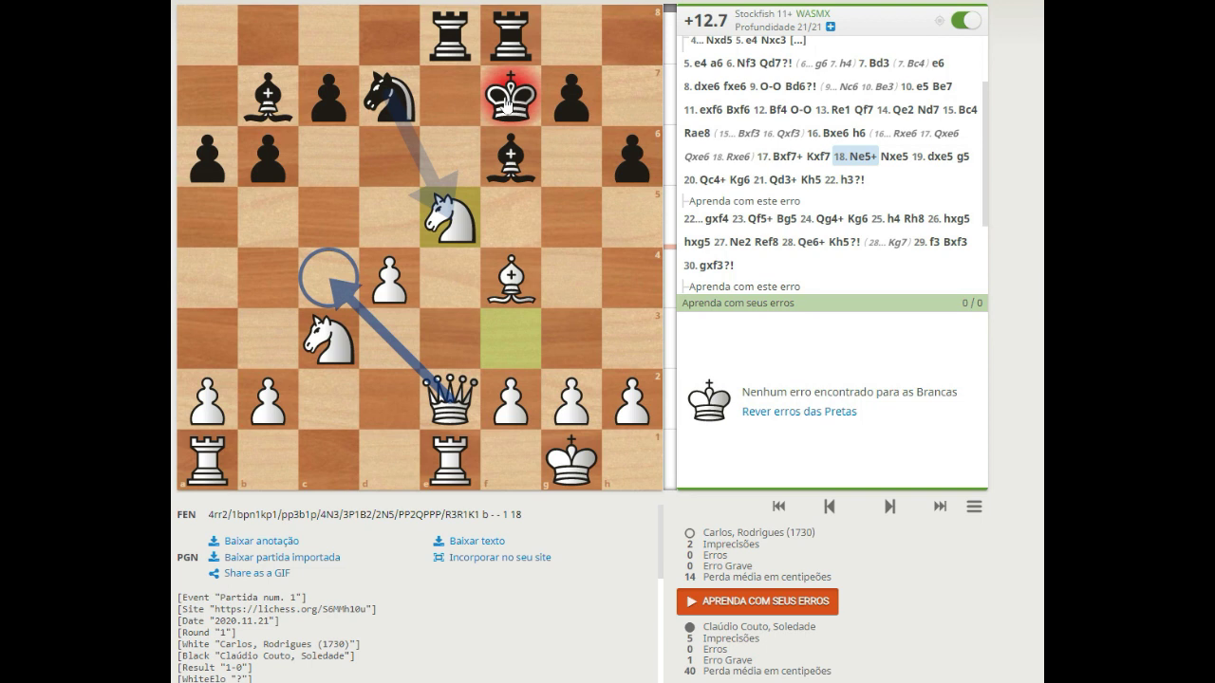
{"action": "left_click", "coordinate": [508, 106]}
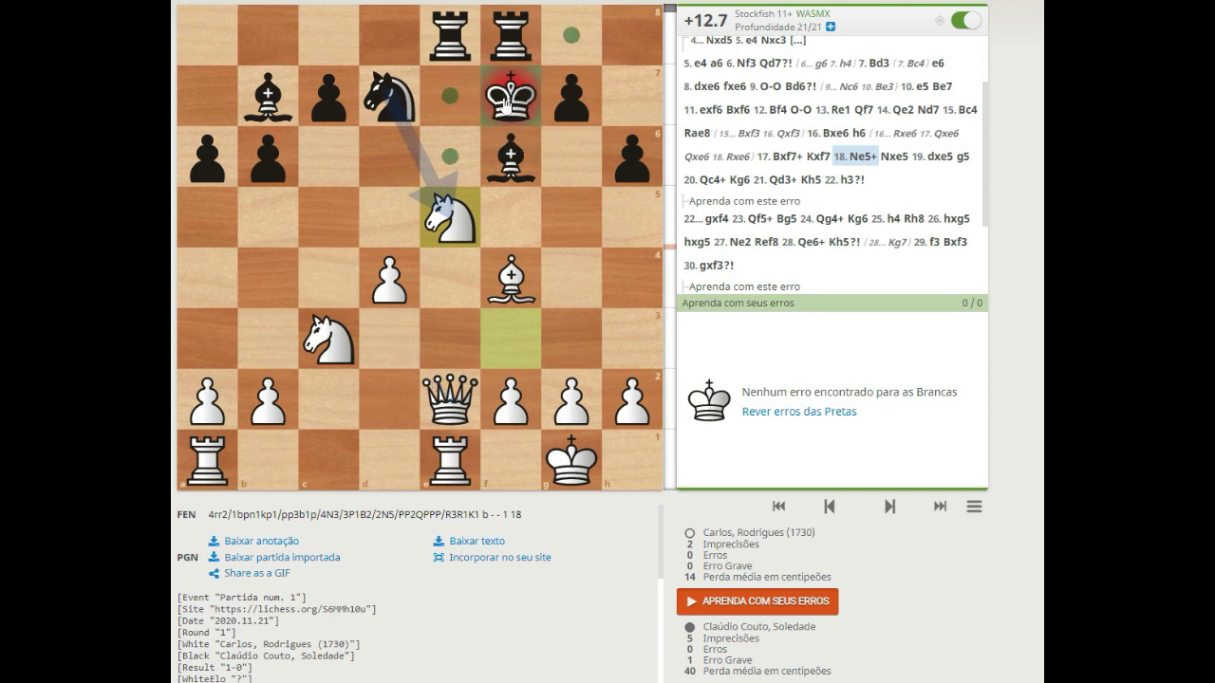
{"action": "left_click_drag", "start_coordinate": [510, 104], "coordinate": [566, 167]}
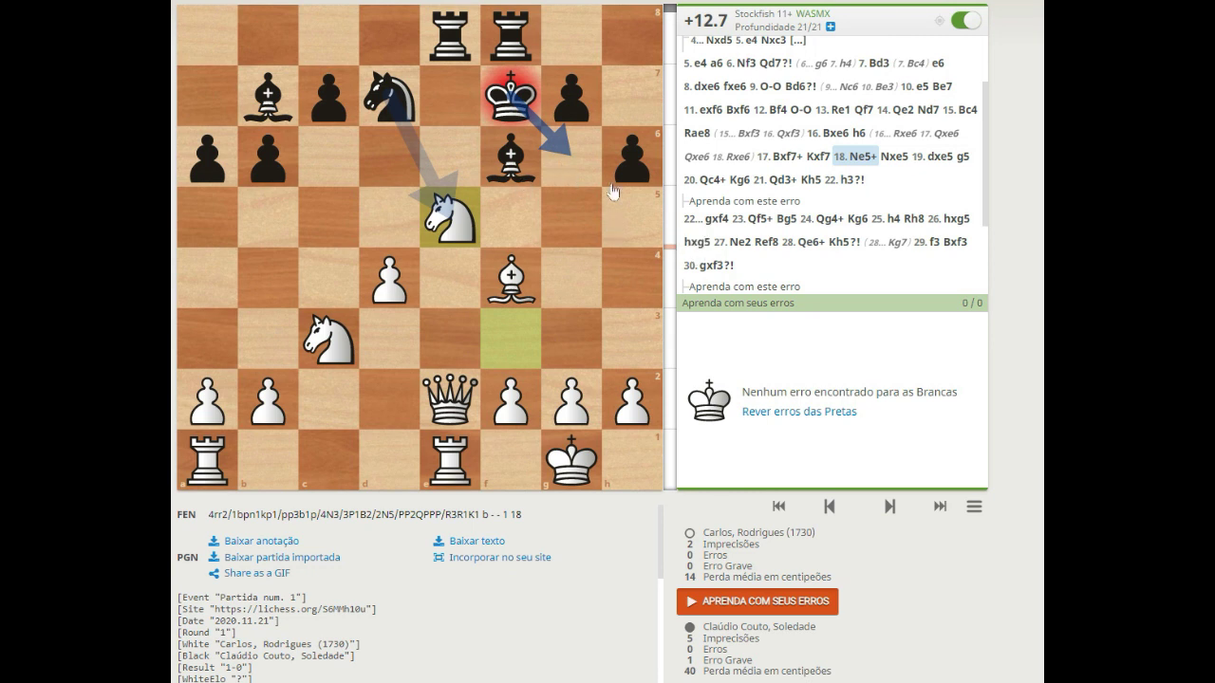
{"action": "left_click", "coordinate": [858, 162]}
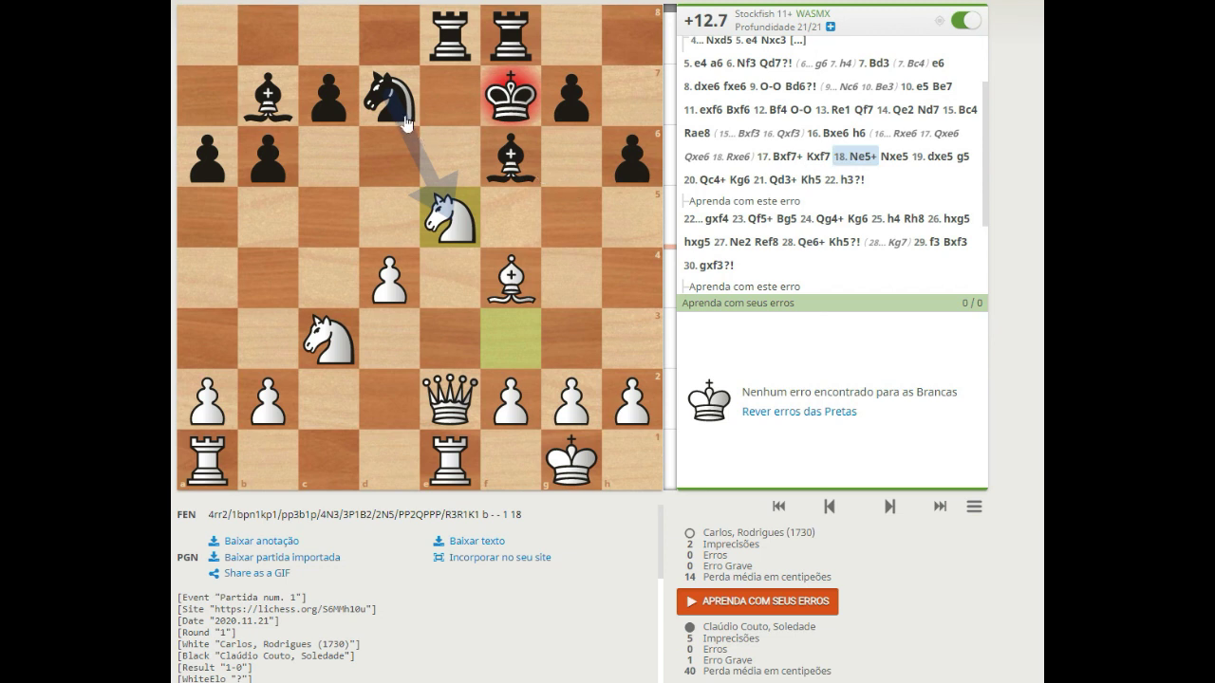
Advance through 18...Nxe5 19. dxe5 g5 and draw an arrow from White's e2 queen to c4
{"action": "left_click", "coordinate": [894, 157]}
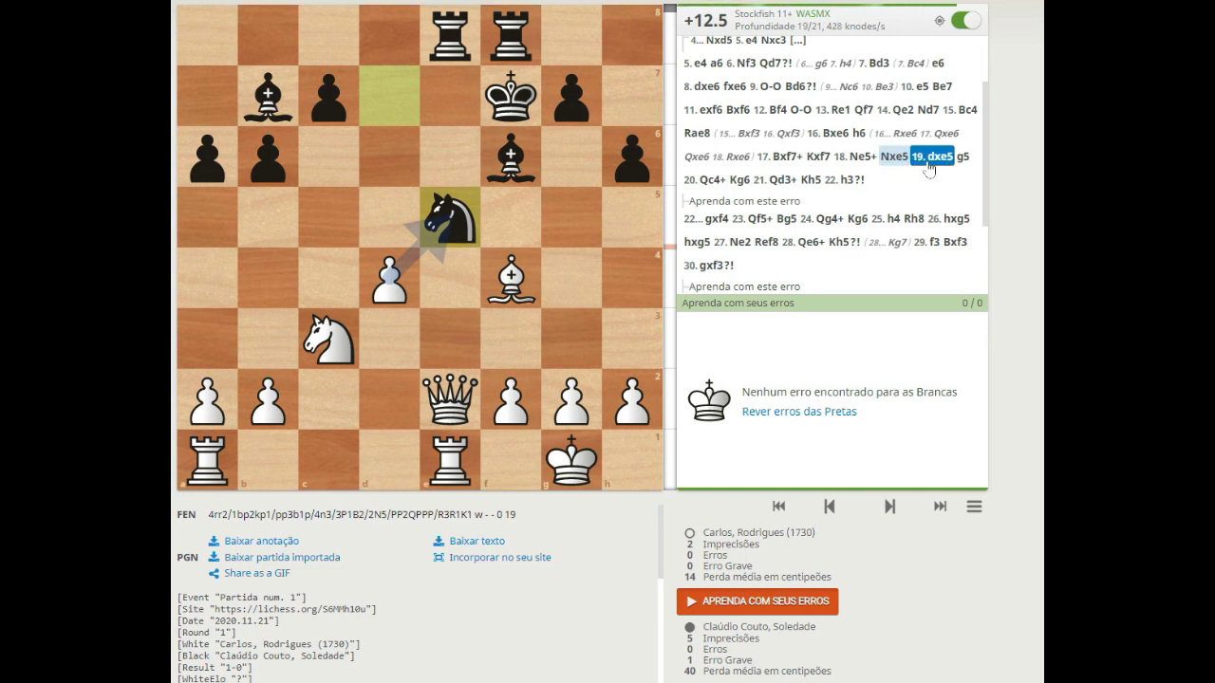
{"action": "left_click", "coordinate": [929, 162]}
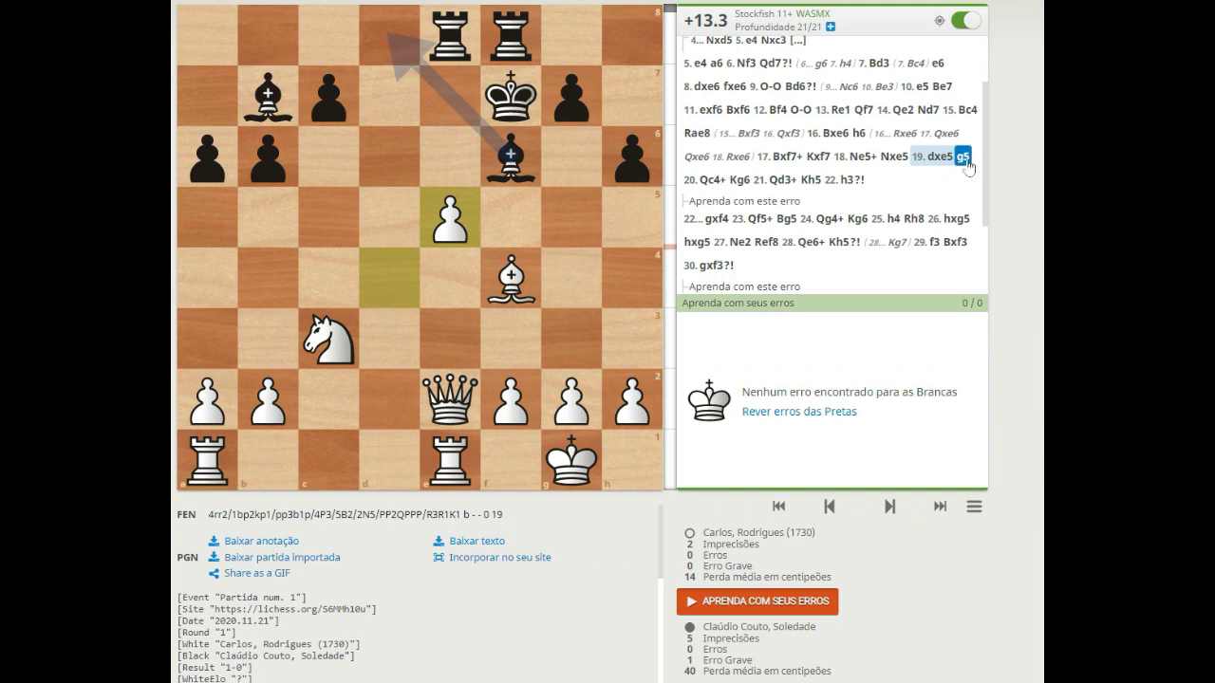
{"action": "left_click", "coordinate": [963, 157]}
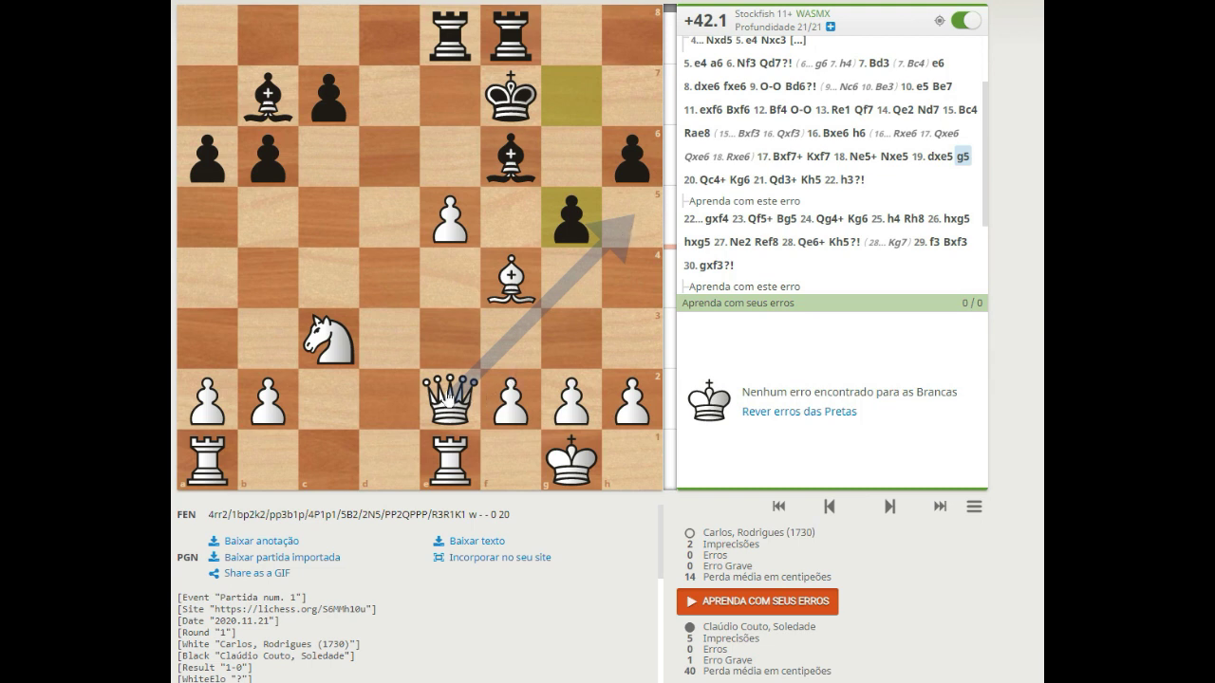
{"action": "left_click_drag", "start_coordinate": [448, 399], "coordinate": [329, 277]}
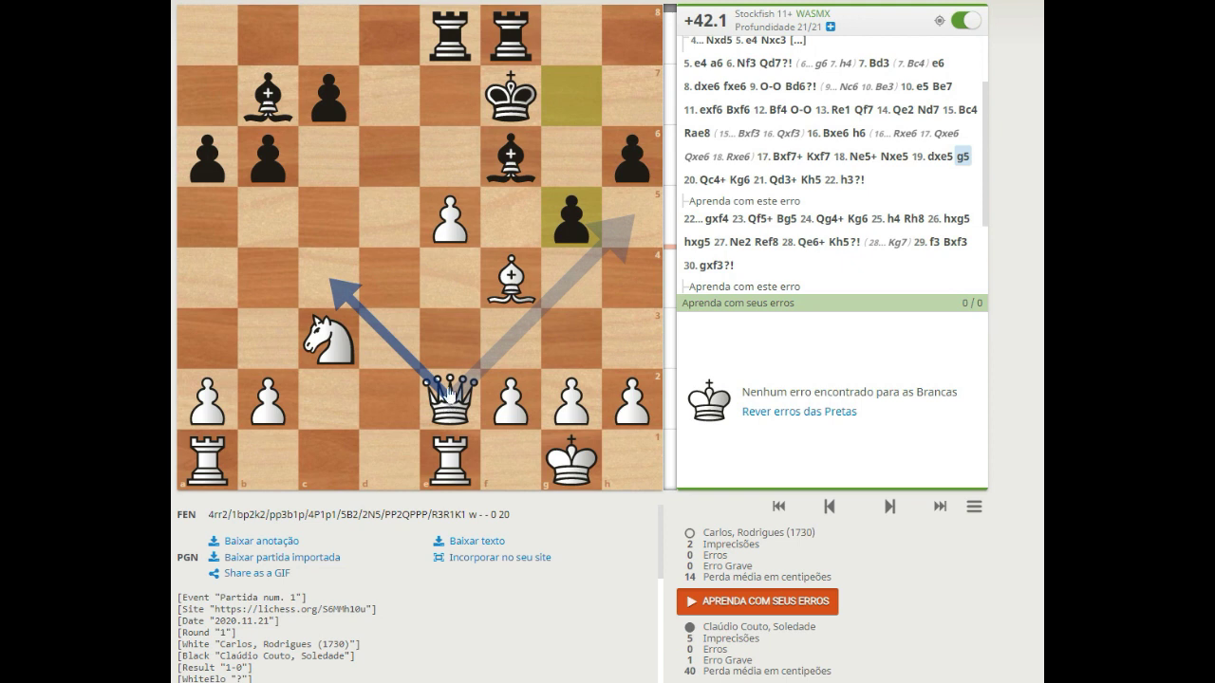
Advance the game through 20. Qc4+ Kg6 21. Qd3+
{"action": "left_click", "coordinate": [702, 180]}
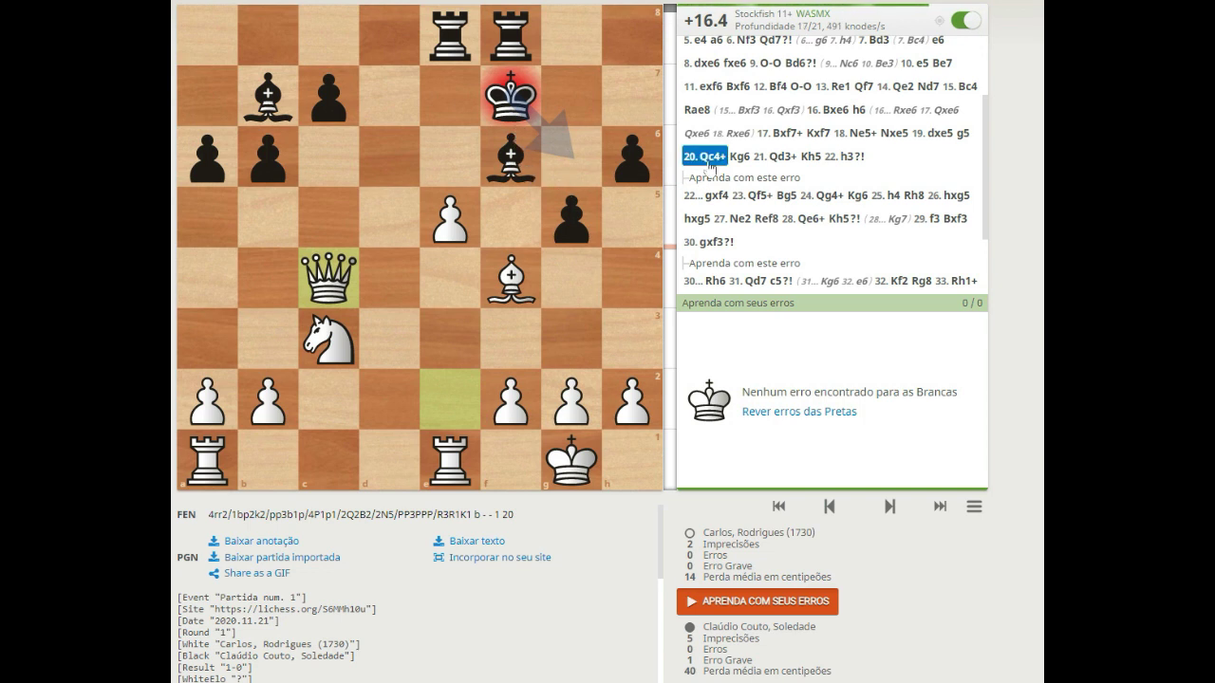
{"action": "key", "text": "Right"}
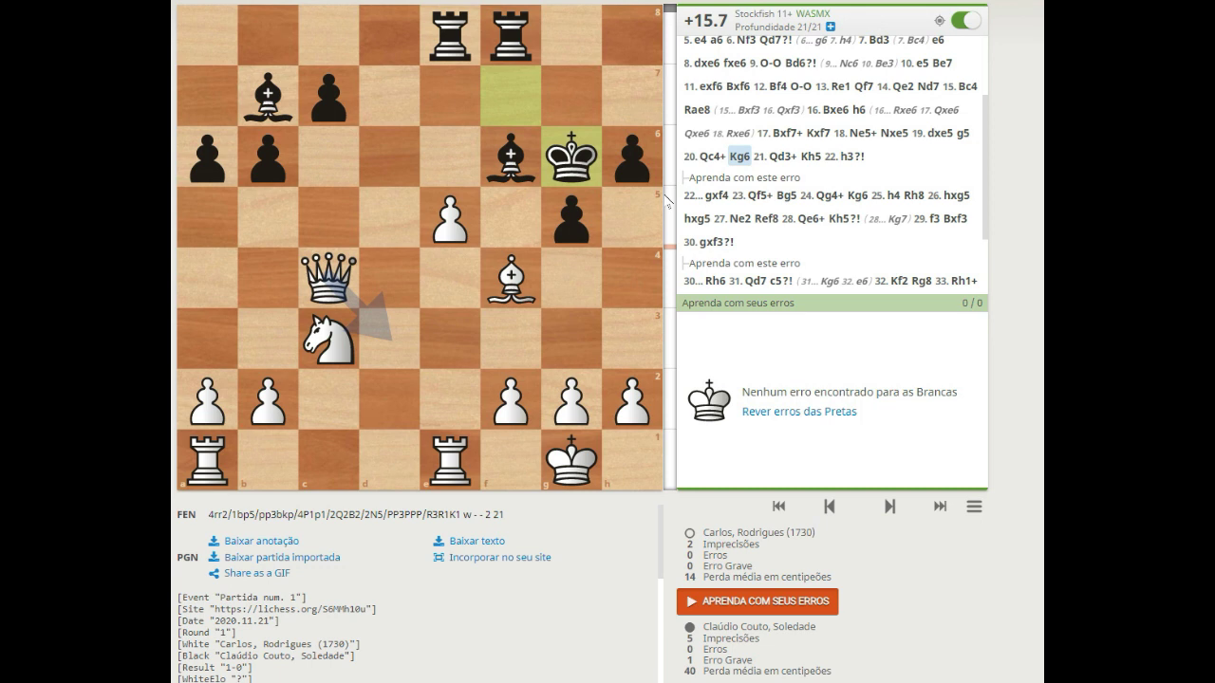
{"action": "key", "text": "Right"}
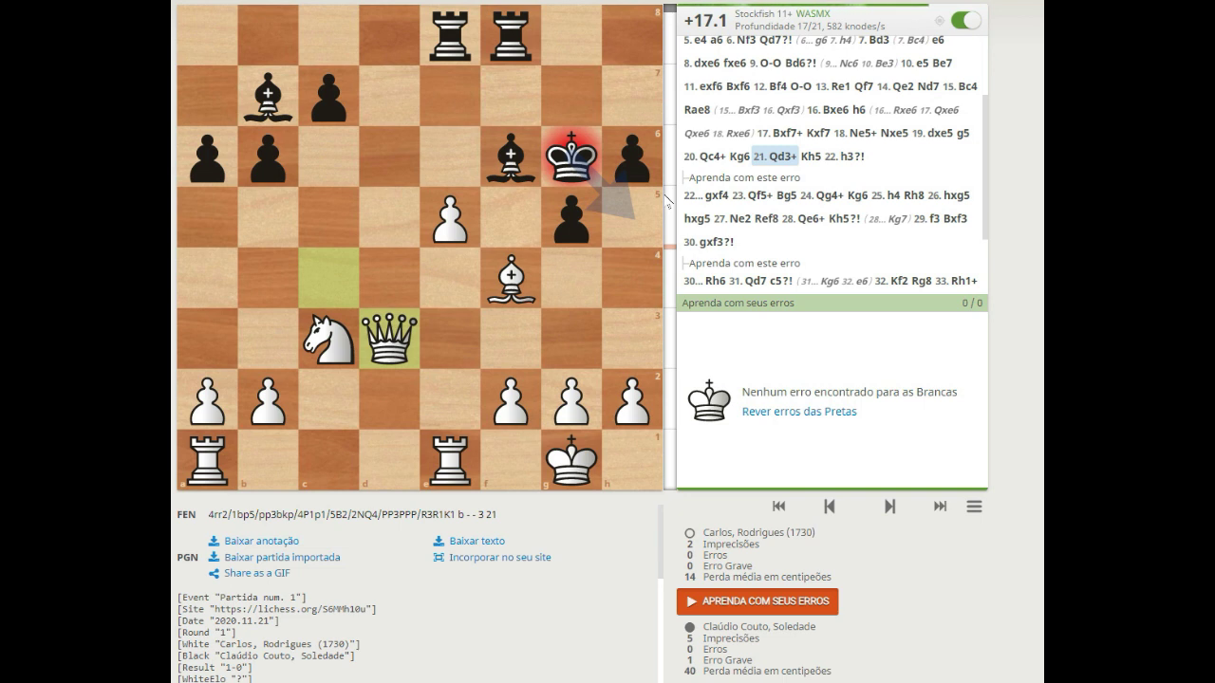
Circle the f7 and g7 squares, draw arrows from e5 through f6 to g7, and clear all the marks
{"action": "right_click", "coordinate": [506, 91]}
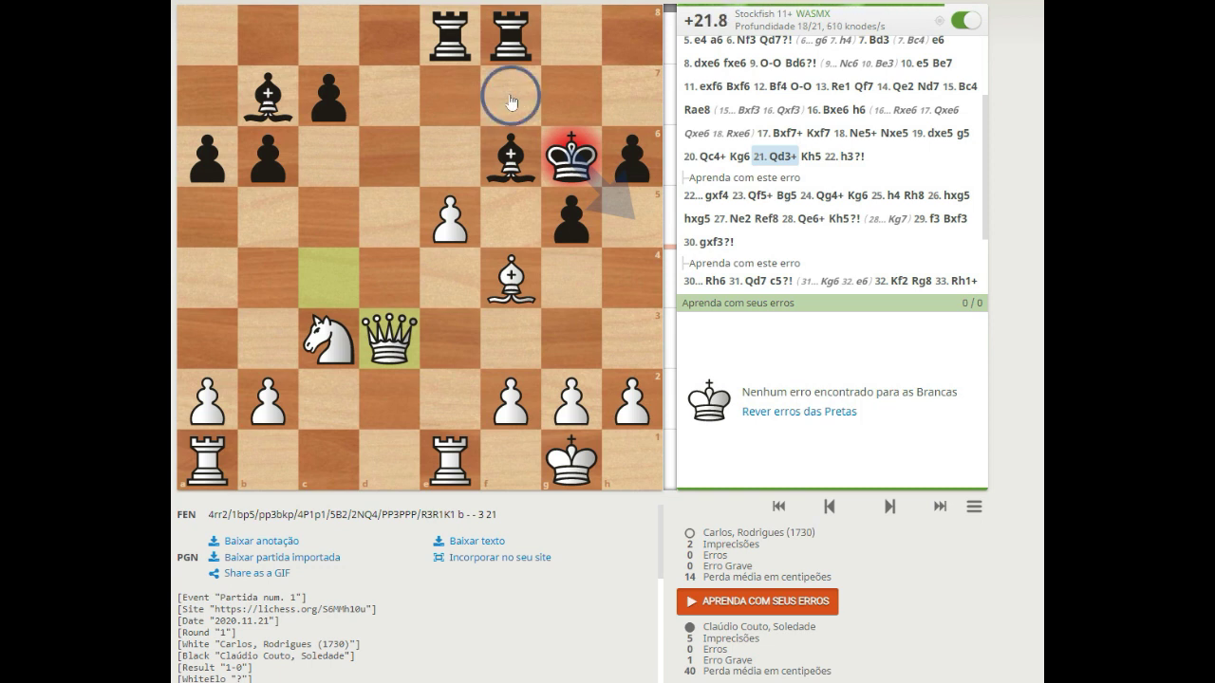
{"action": "right_click", "coordinate": [569, 107]}
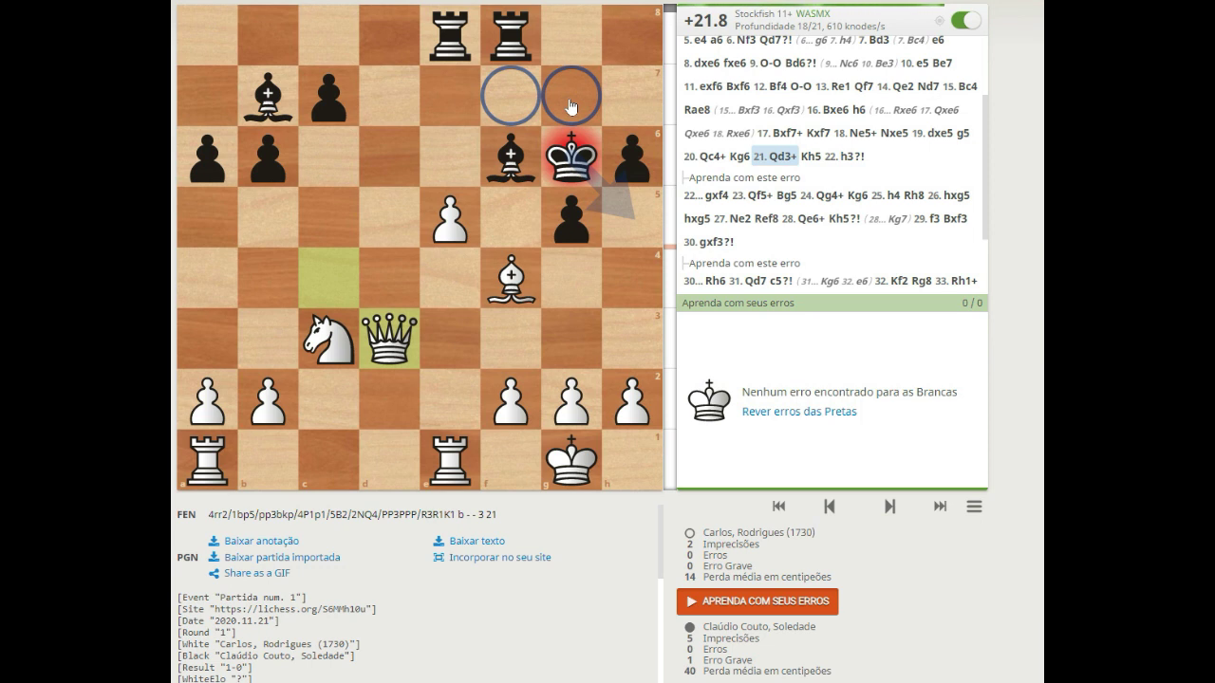
{"action": "left_click_drag", "start_coordinate": [450, 226], "coordinate": [570, 98]}
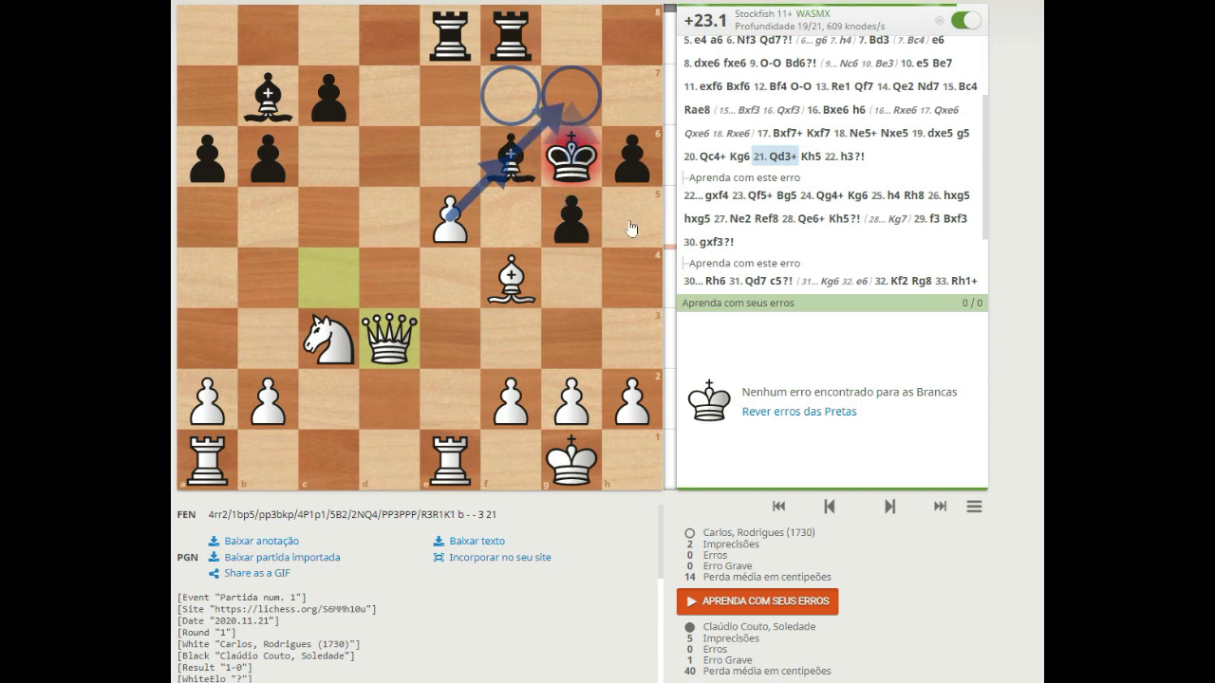
{"action": "left_click", "coordinate": [504, 180]}
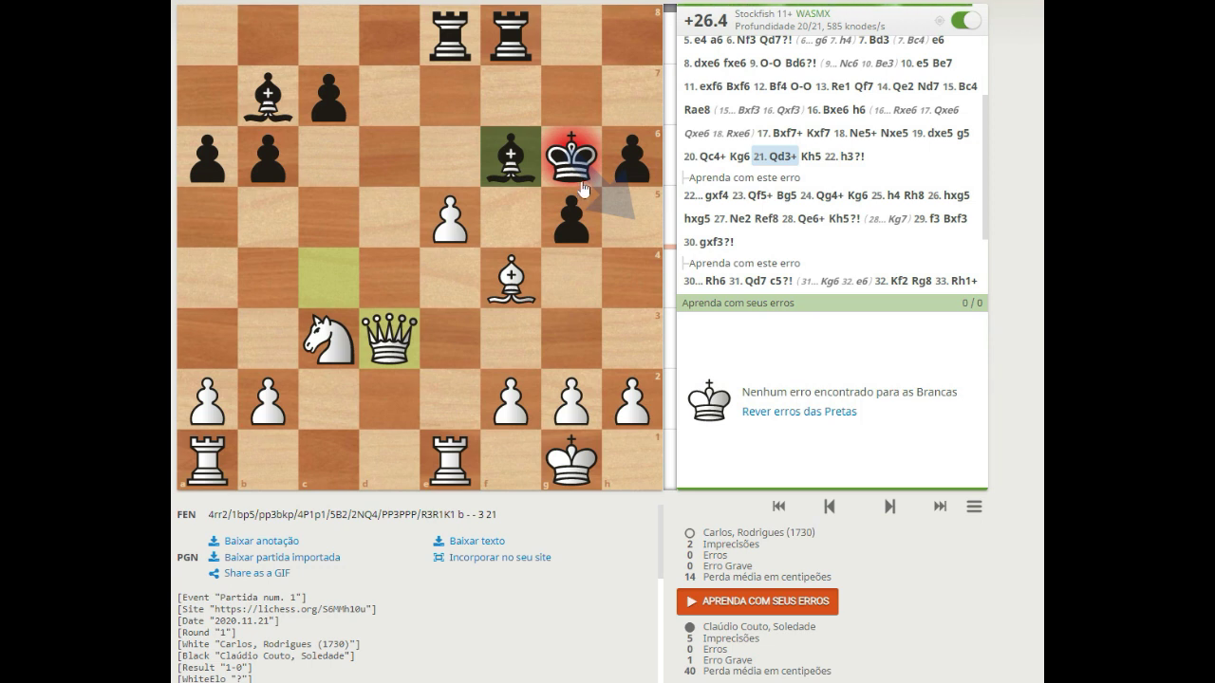
Advance to 21...Kh5, circle the g4 square, and draw arrows from a5 to h5 and from a4 to h4
{"action": "key", "text": "Right"}
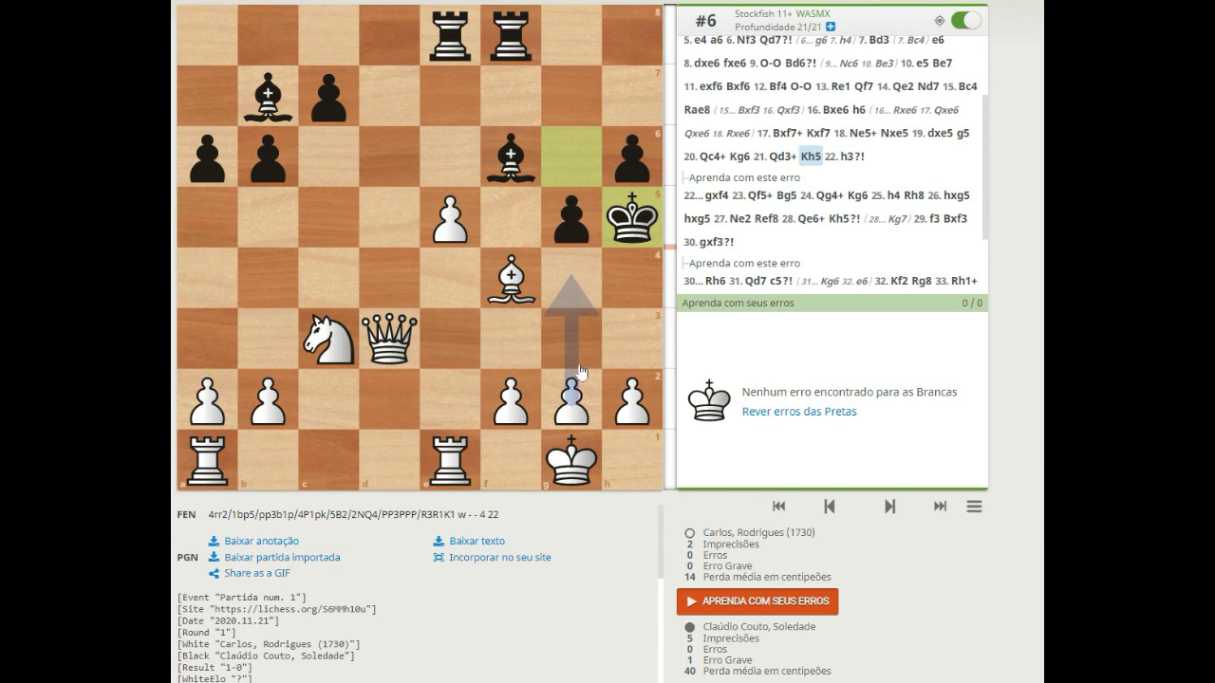
{"action": "right_click", "coordinate": [575, 282]}
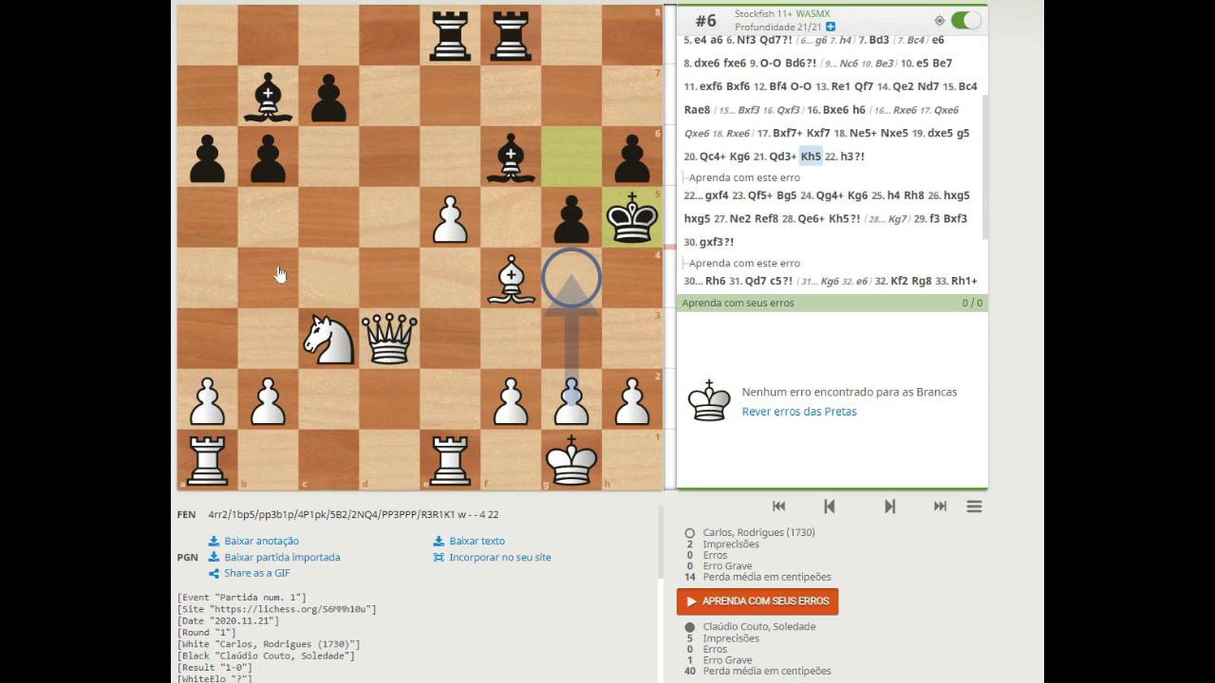
{"action": "mouse_move", "coordinate": [198, 237]}
{"action": "left_mouse_down"}
{"action": "mouse_move", "coordinate": [261, 214]}
{"action": "mouse_move", "coordinate": [619, 216]}
{"action": "left_mouse_up"}
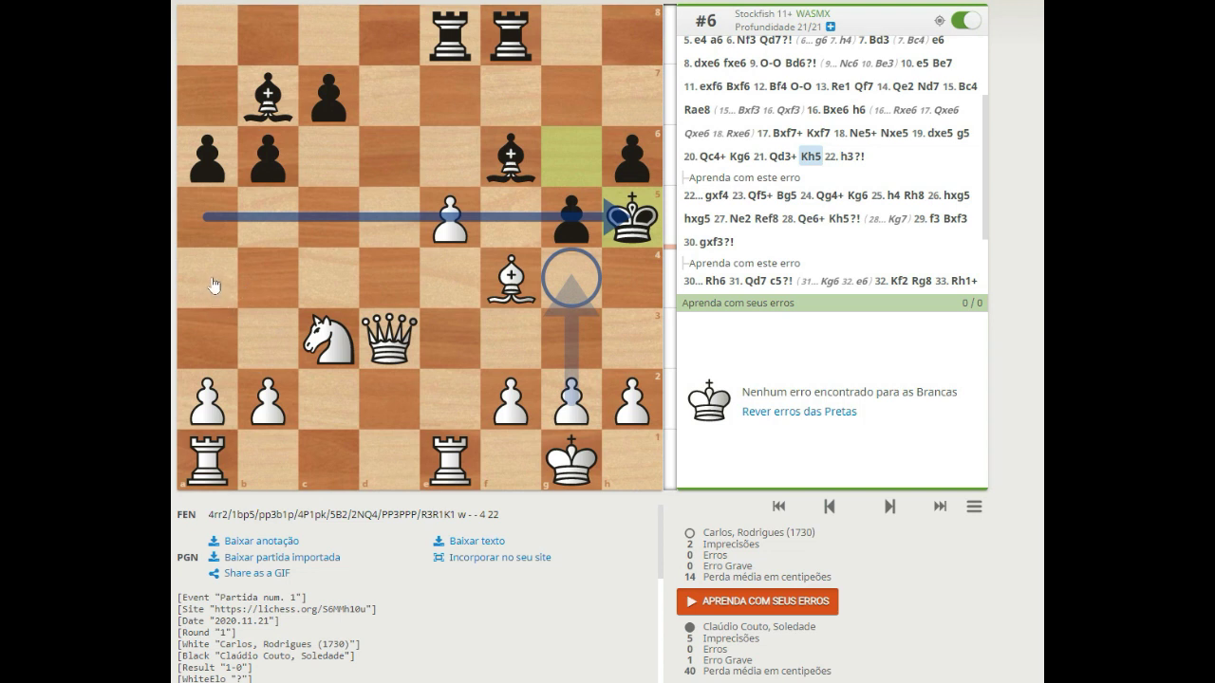
{"action": "left_click_drag", "start_coordinate": [218, 278], "coordinate": [638, 275]}
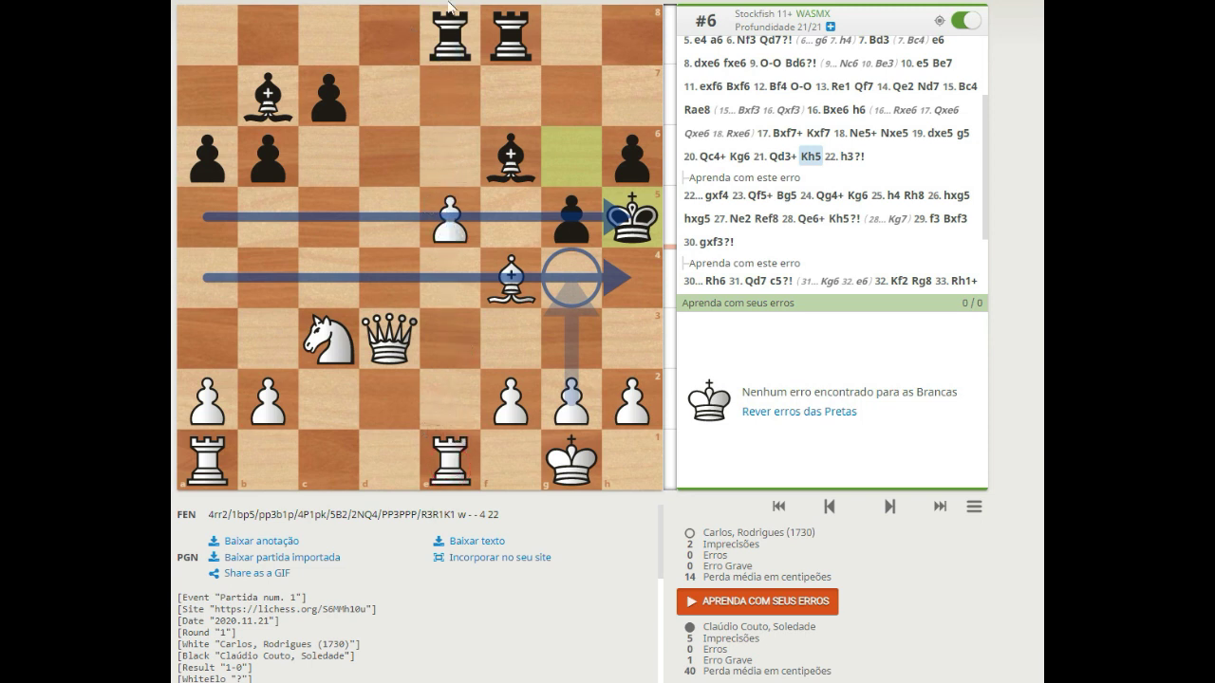
Draw arrows from White's e1 rook to e8, h1 and a1, and clear all the board marks
{"action": "left_click_drag", "start_coordinate": [448, 463], "coordinate": [450, 39]}
{"action": "mouse_move", "coordinate": [449, 457]}
{"action": "left_mouse_down"}
{"action": "mouse_move", "coordinate": [640, 453]}
{"action": "mouse_move", "coordinate": [608, 454]}
{"action": "left_mouse_up"}
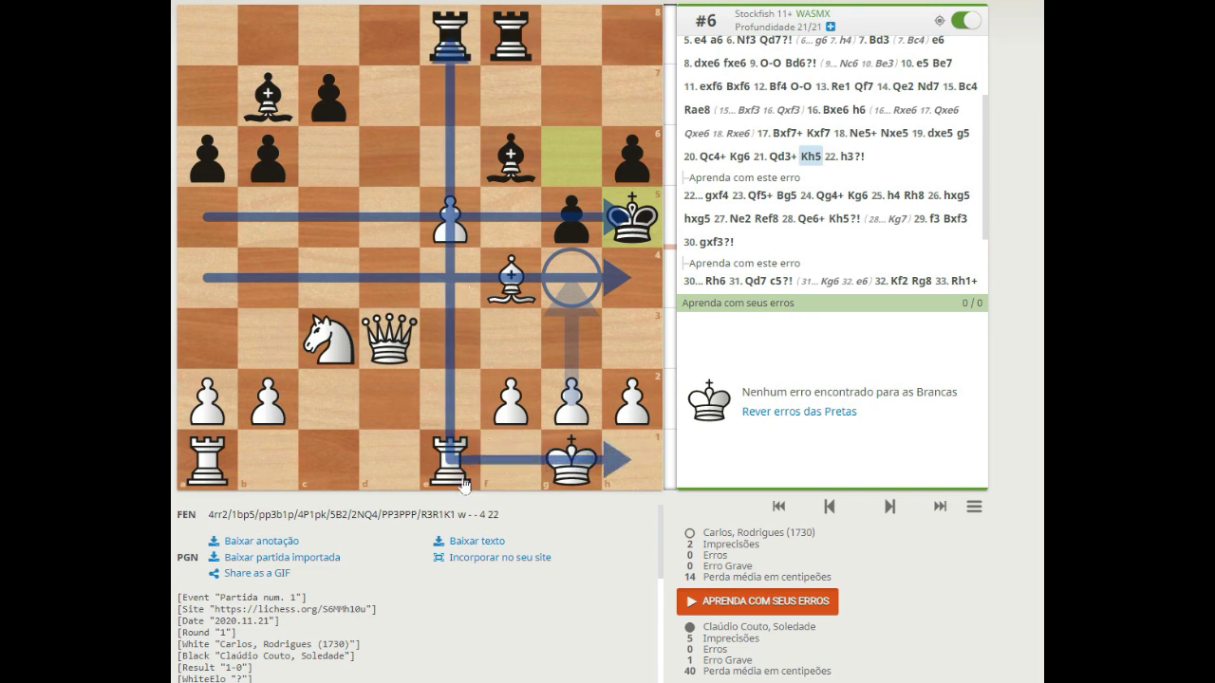
{"action": "left_click_drag", "start_coordinate": [437, 467], "coordinate": [190, 471]}
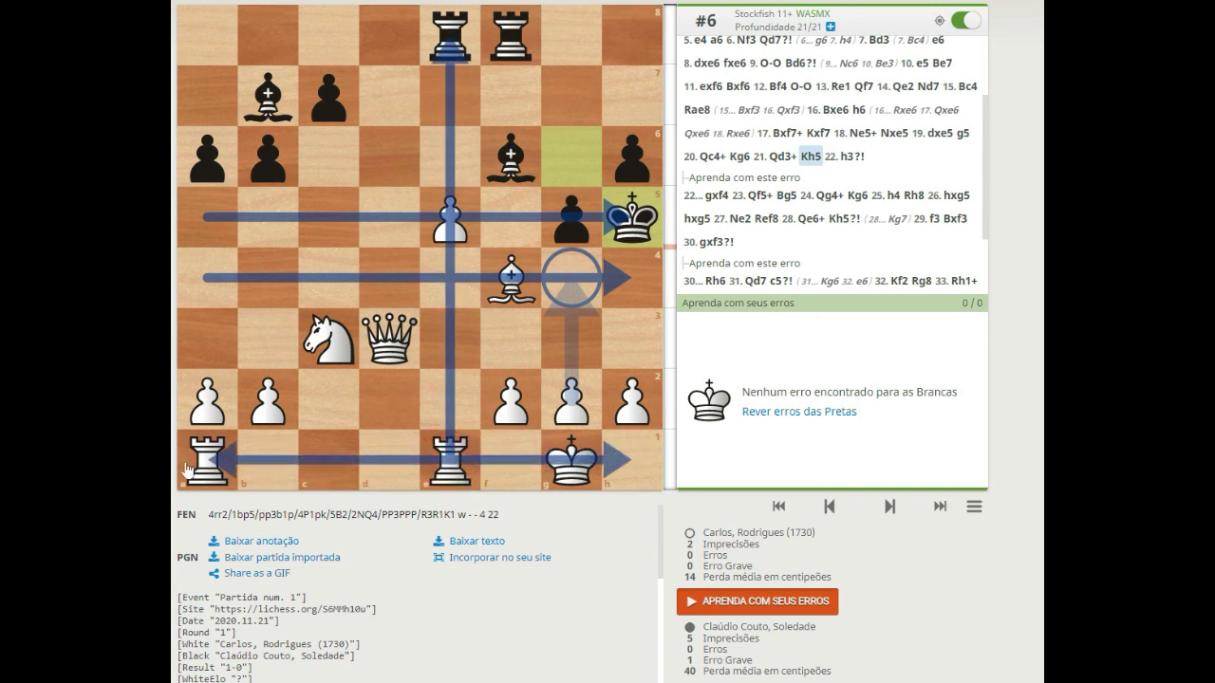
{"action": "left_click", "coordinate": [381, 463]}
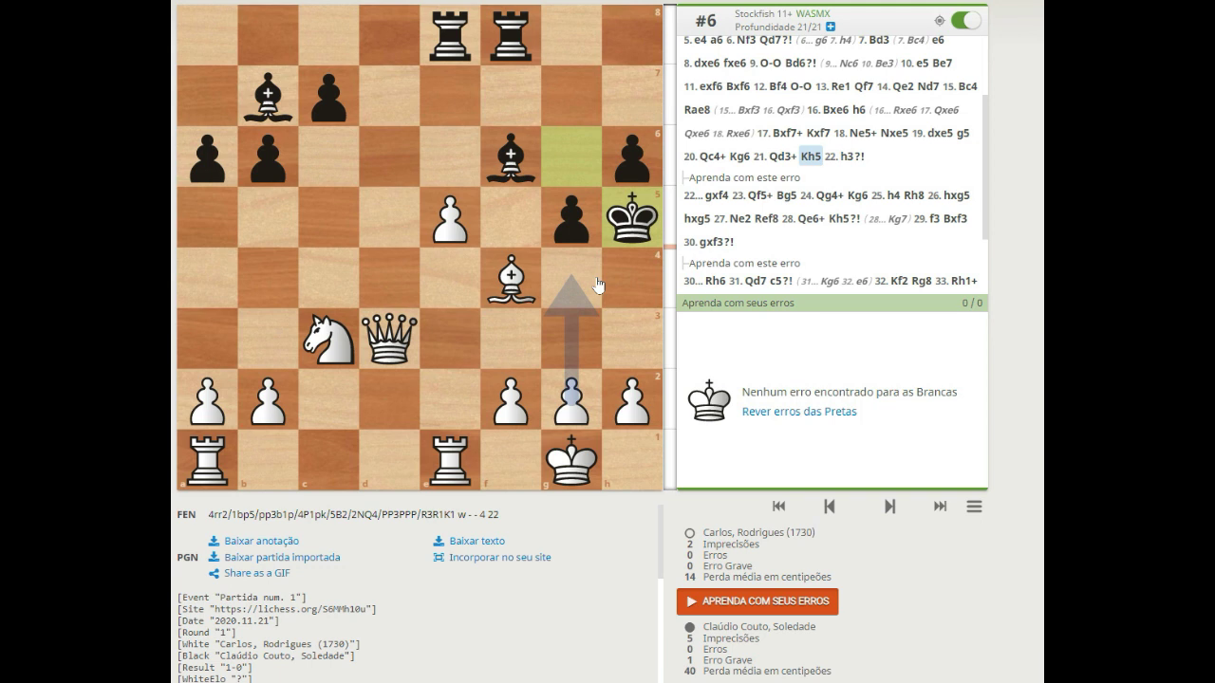
Play out the alternative line 22. g4+ Kxg4 23. h3+ Kh4 on the board
{"action": "left_click", "coordinate": [573, 397]}
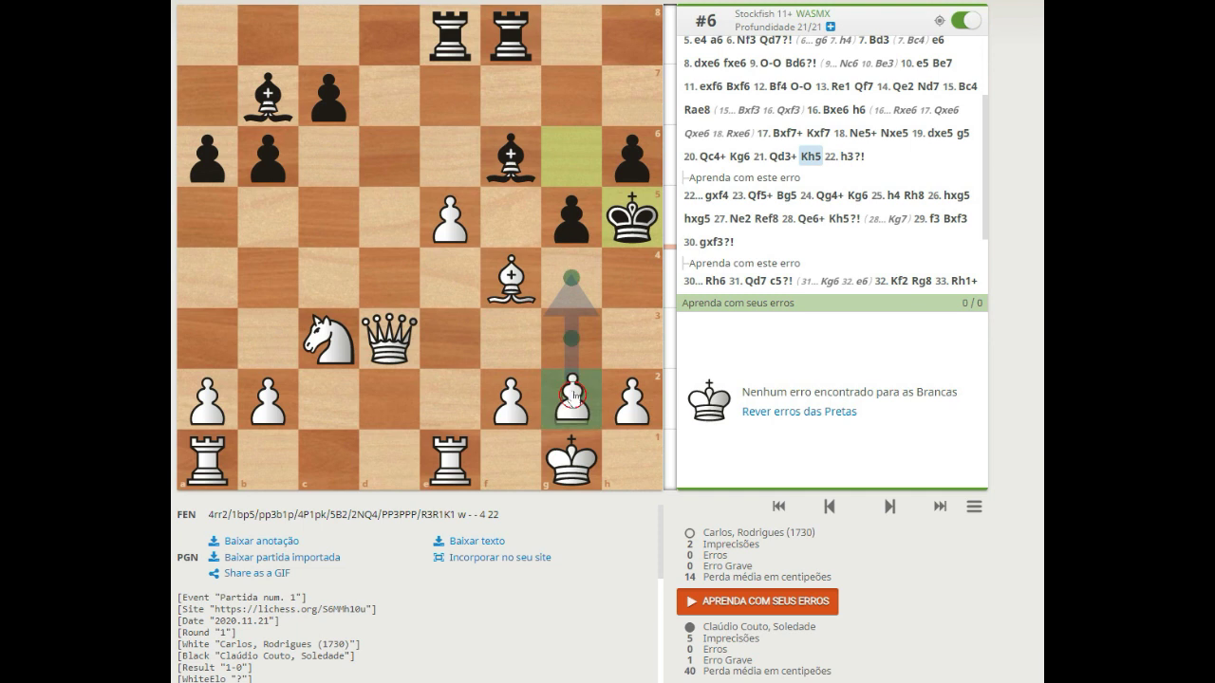
{"action": "left_click", "coordinate": [571, 277]}
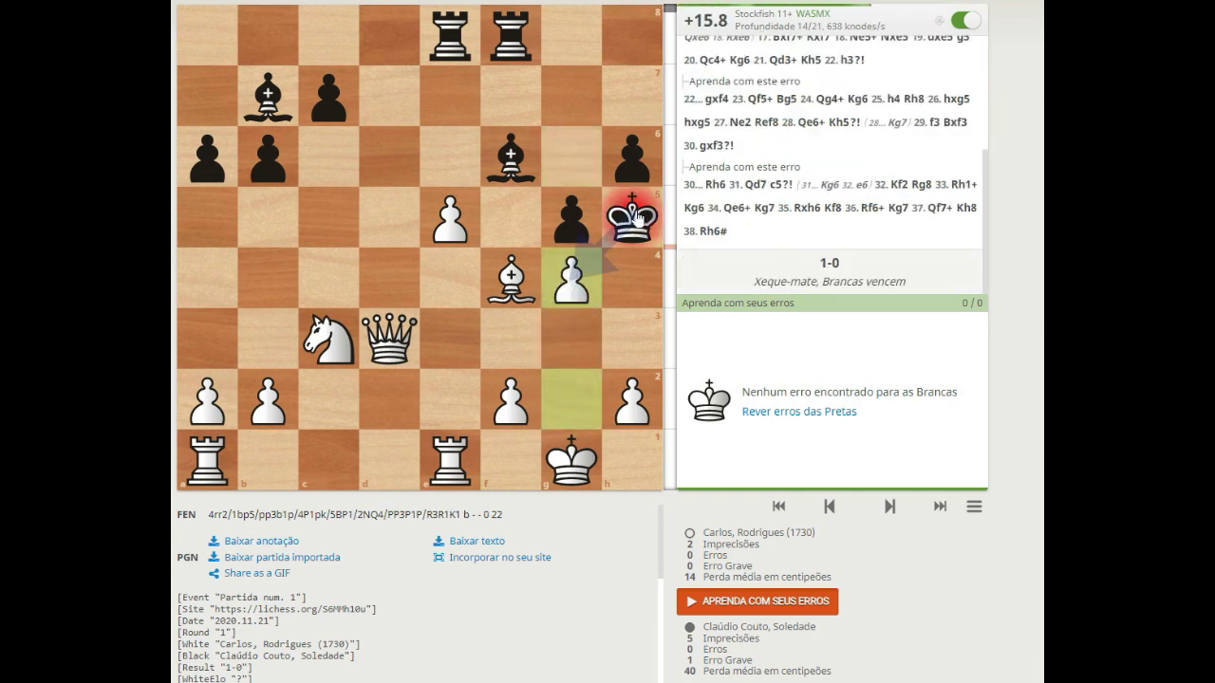
{"action": "left_click_drag", "start_coordinate": [635, 217], "coordinate": [572, 283]}
{"action": "left_click", "coordinate": [626, 406]}
{"action": "left_click_drag", "start_coordinate": [626, 406], "coordinate": [631, 339]}
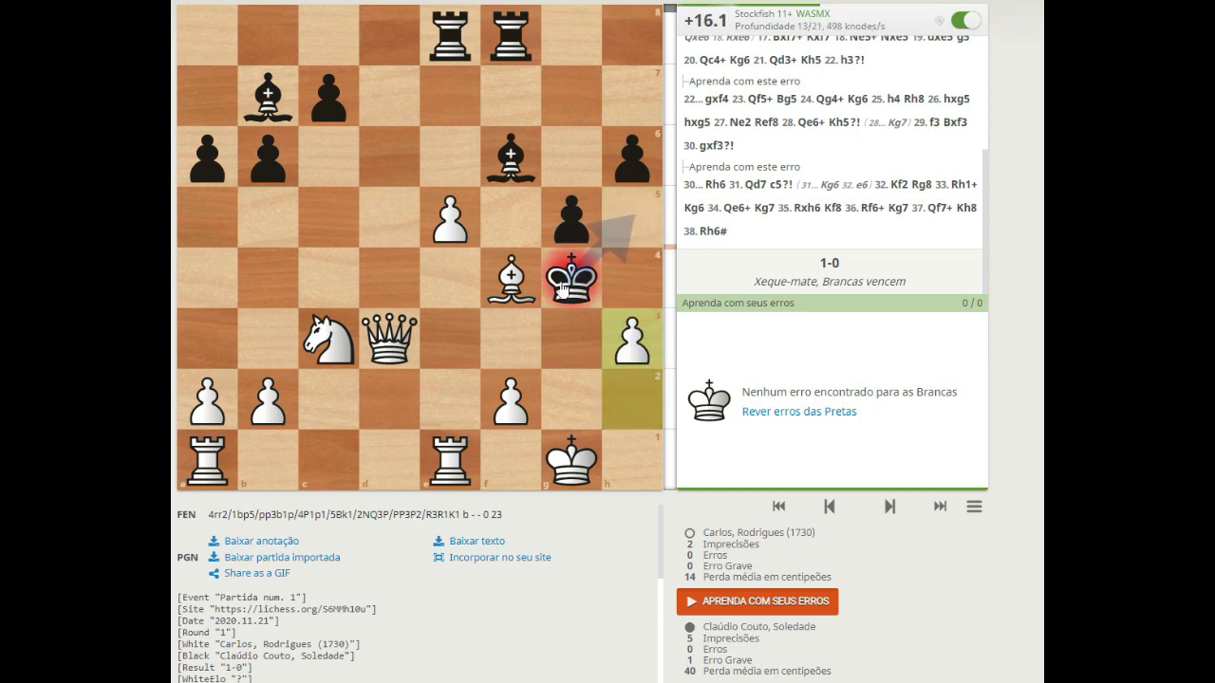
{"action": "left_click_drag", "start_coordinate": [560, 290], "coordinate": [626, 287]}
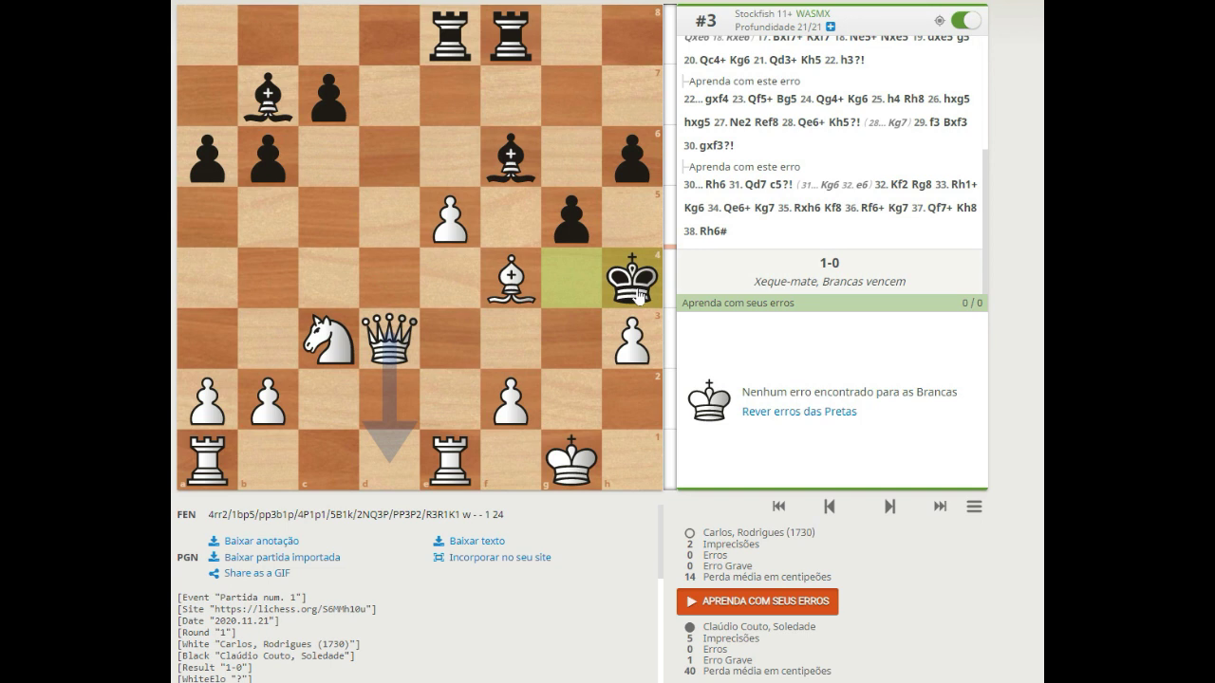
Draw arrows for Black's king from h4 through h5 and g6 to f7, g7 and h7, then replace them with a circle on h4
{"action": "mouse_move", "coordinate": [637, 296]}
{"action": "left_mouse_down"}
{"action": "mouse_move", "coordinate": [640, 229]}
{"action": "mouse_move", "coordinate": [571, 157]}
{"action": "mouse_move", "coordinate": [636, 79]}
{"action": "left_mouse_up"}
{"action": "left_click_drag", "start_coordinate": [580, 154], "coordinate": [569, 95]}
{"action": "left_click_drag", "start_coordinate": [581, 163], "coordinate": [508, 95]}
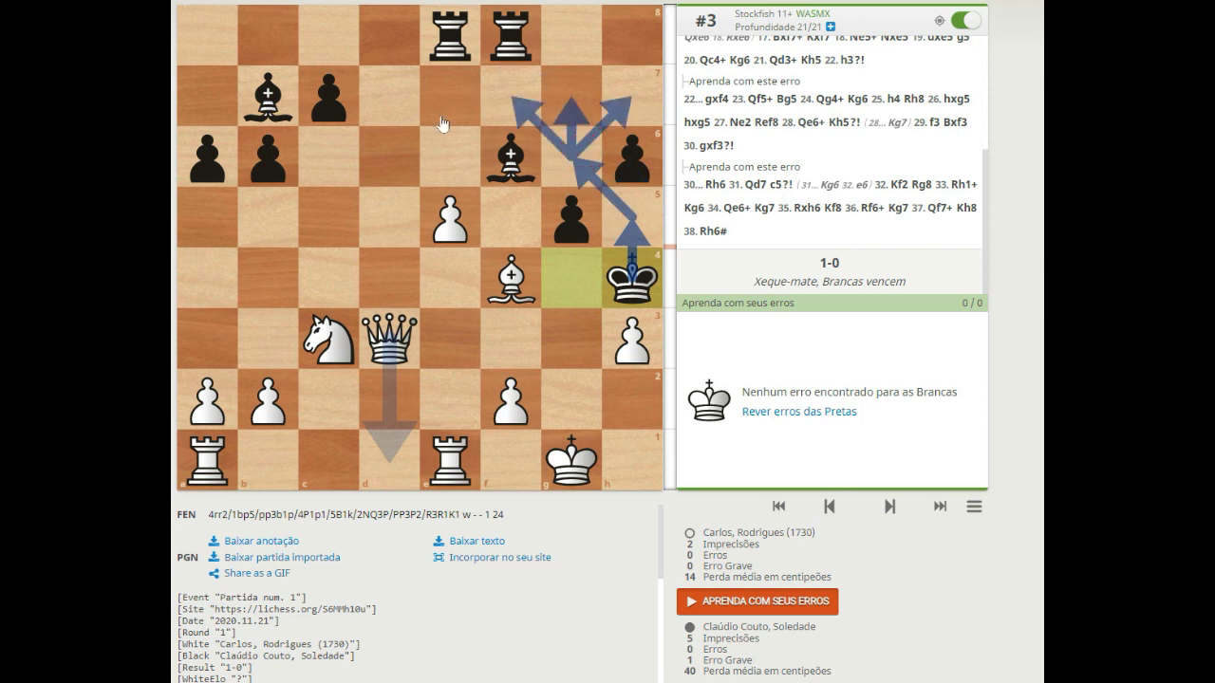
{"action": "left_click", "coordinate": [642, 280]}
{"action": "right_click", "coordinate": [641, 281]}
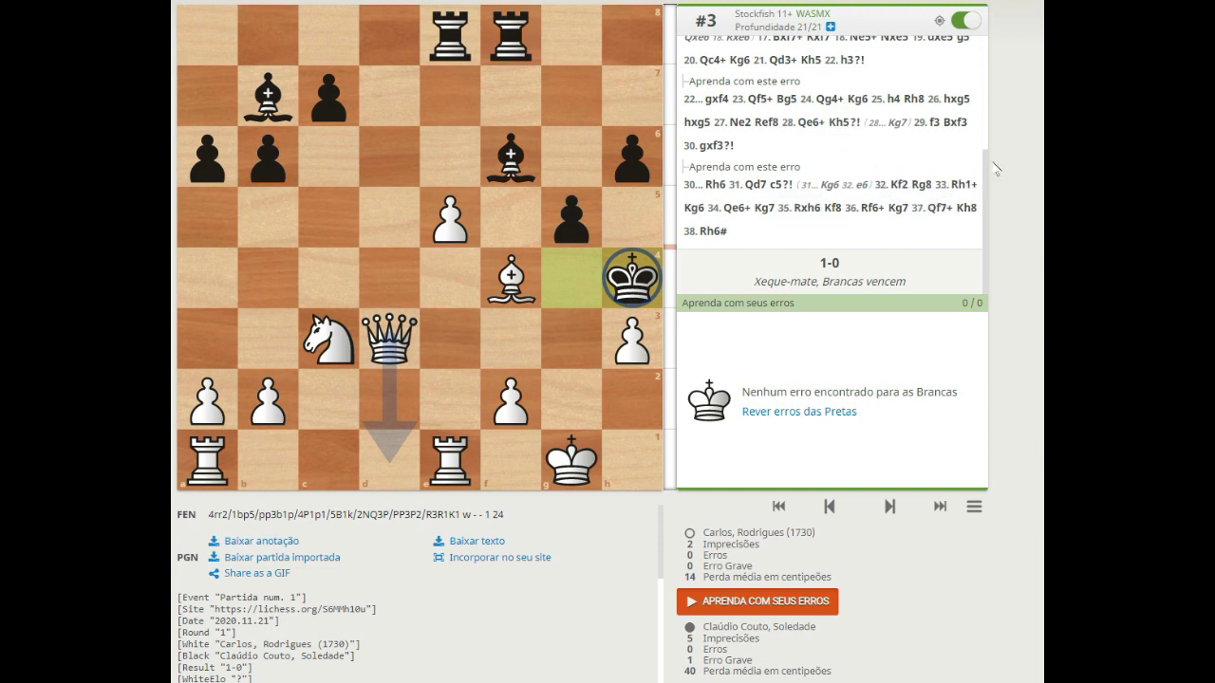
Step back out of the 22. g4+ line to the position after 21...Kh5
{"action": "key", "text": "Left"}
{"action": "key", "text": "Left"}
{"action": "key", "text": "Left"}
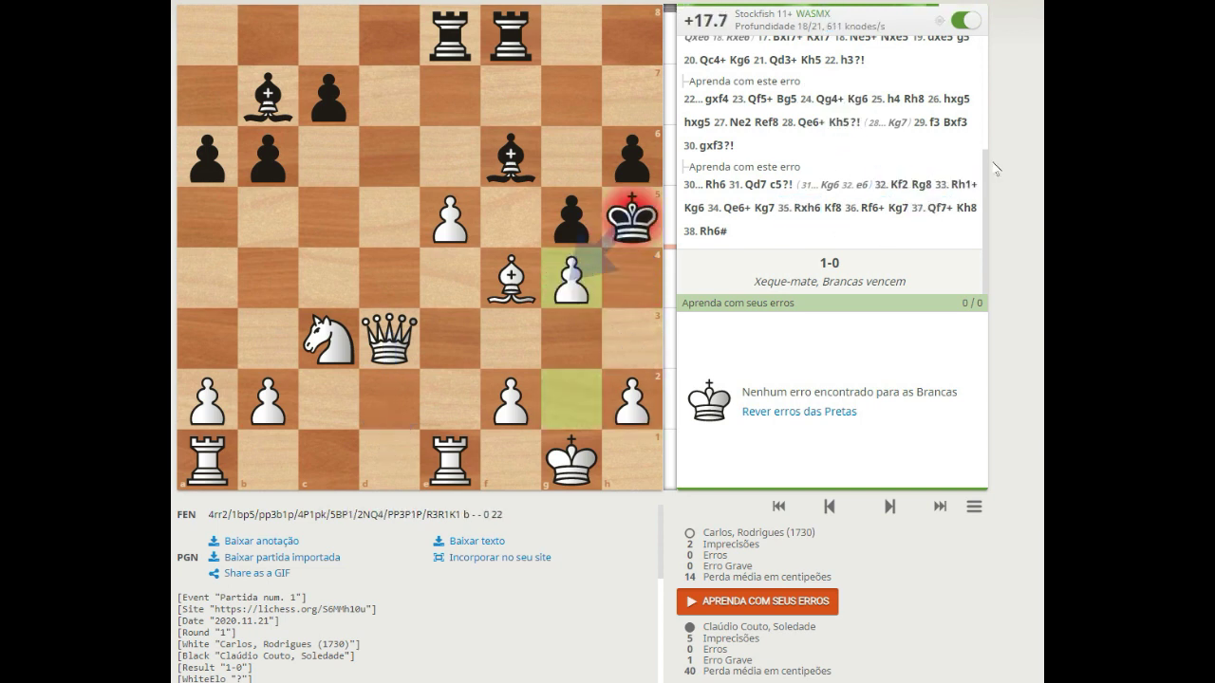
{"action": "key", "text": "Left"}
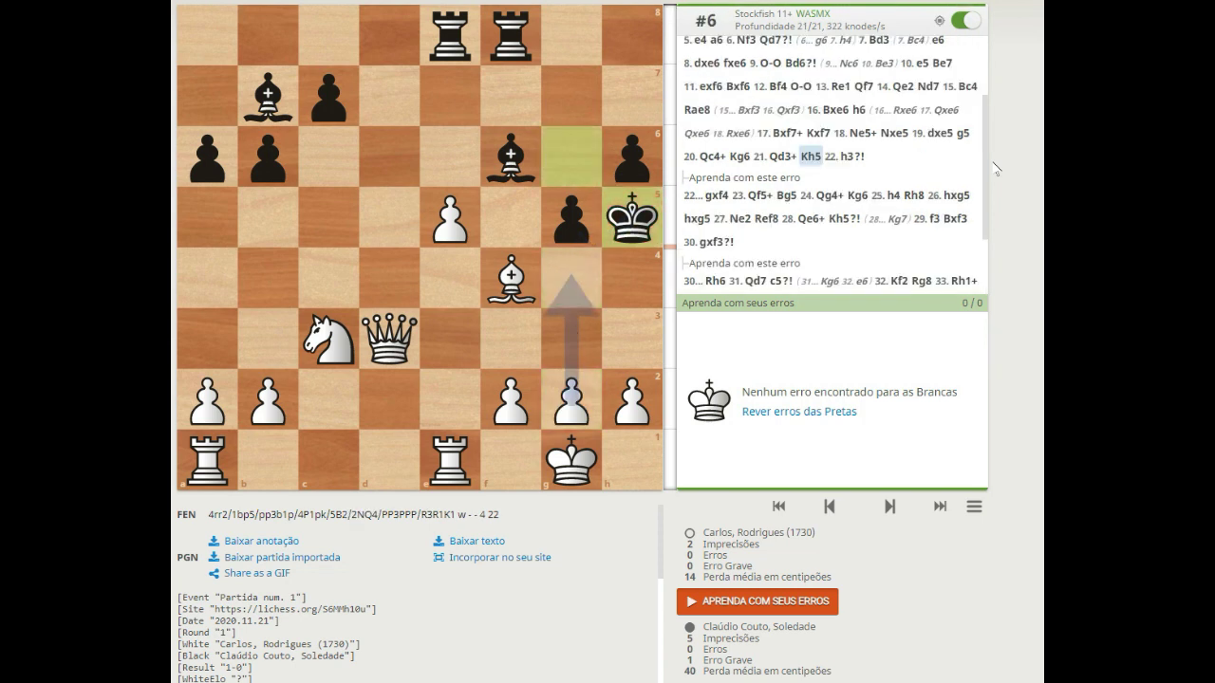
Advance to the game move 22. h3, circle the h3 pawn, and draw an arrow from g2 to g4
{"action": "key", "text": "Right"}
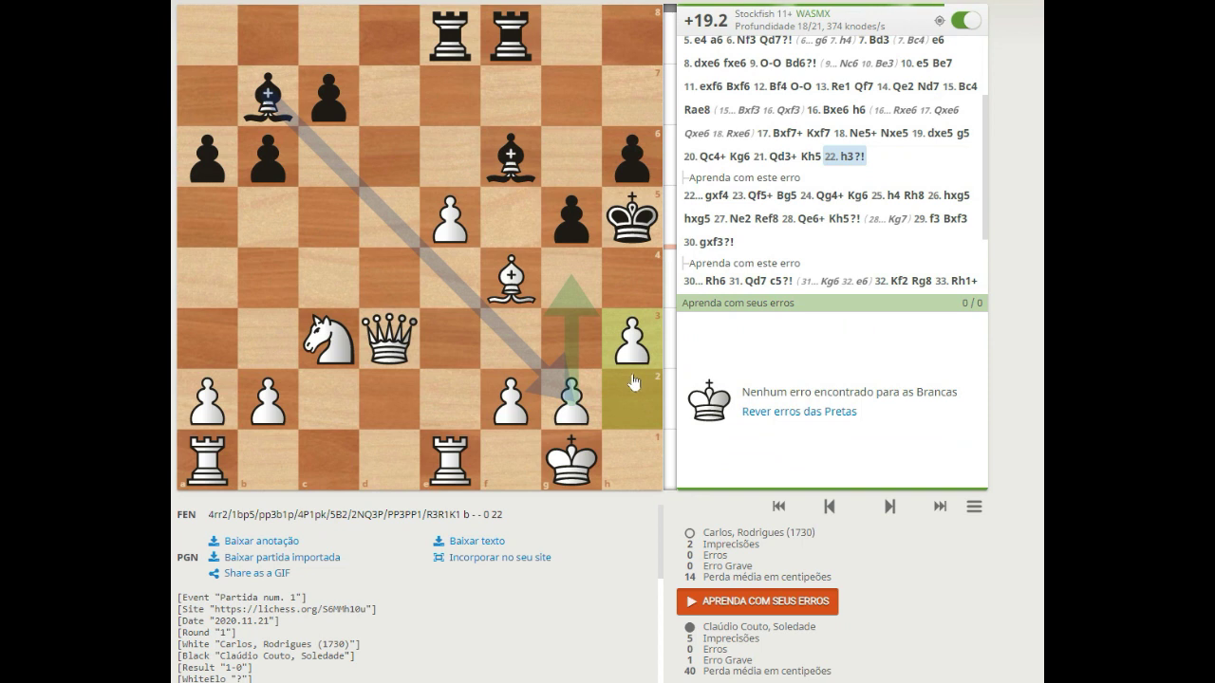
{"action": "right_click", "coordinate": [632, 338]}
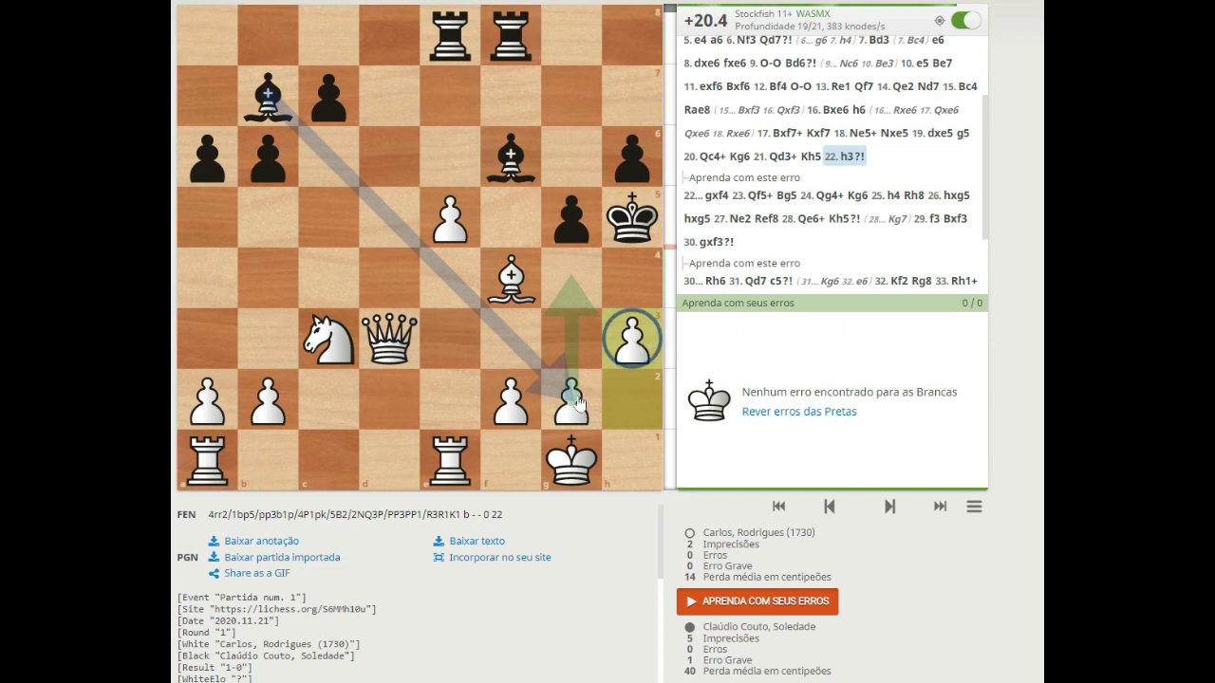
{"action": "left_click_drag", "start_coordinate": [579, 399], "coordinate": [589, 282]}
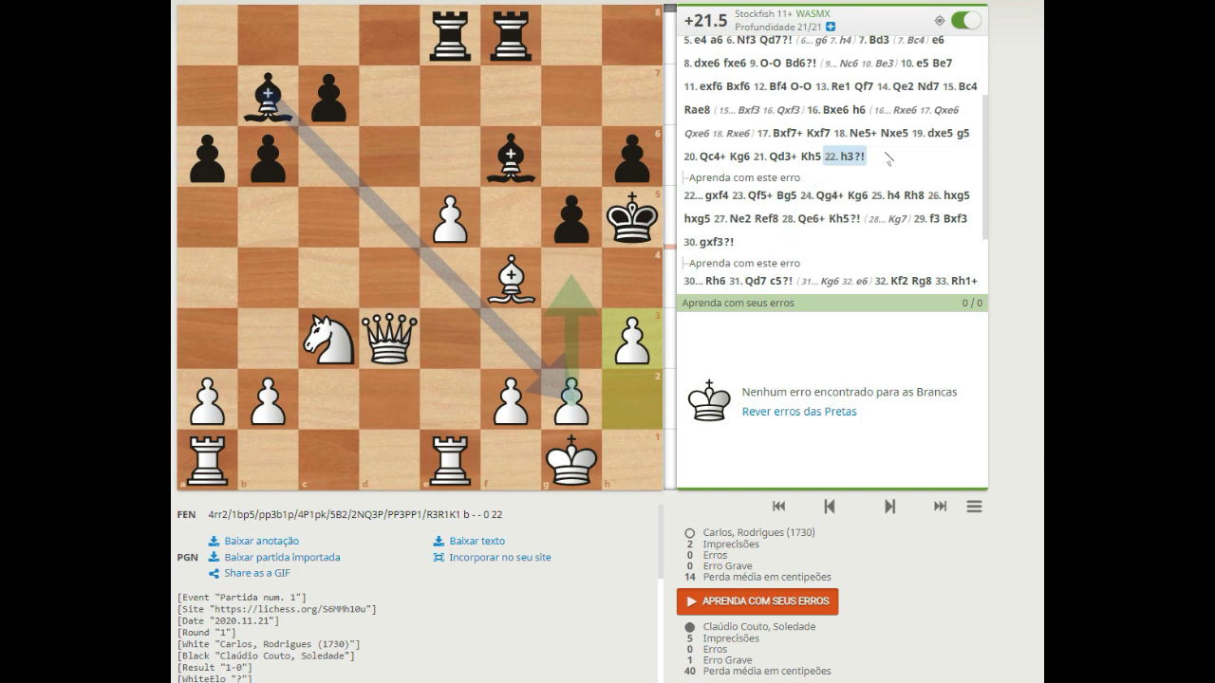
Advance to 22...gxf4, circle the f5 and h6 squares, and draw an arrow from f6 to g5
{"action": "left_click", "coordinate": [719, 197]}
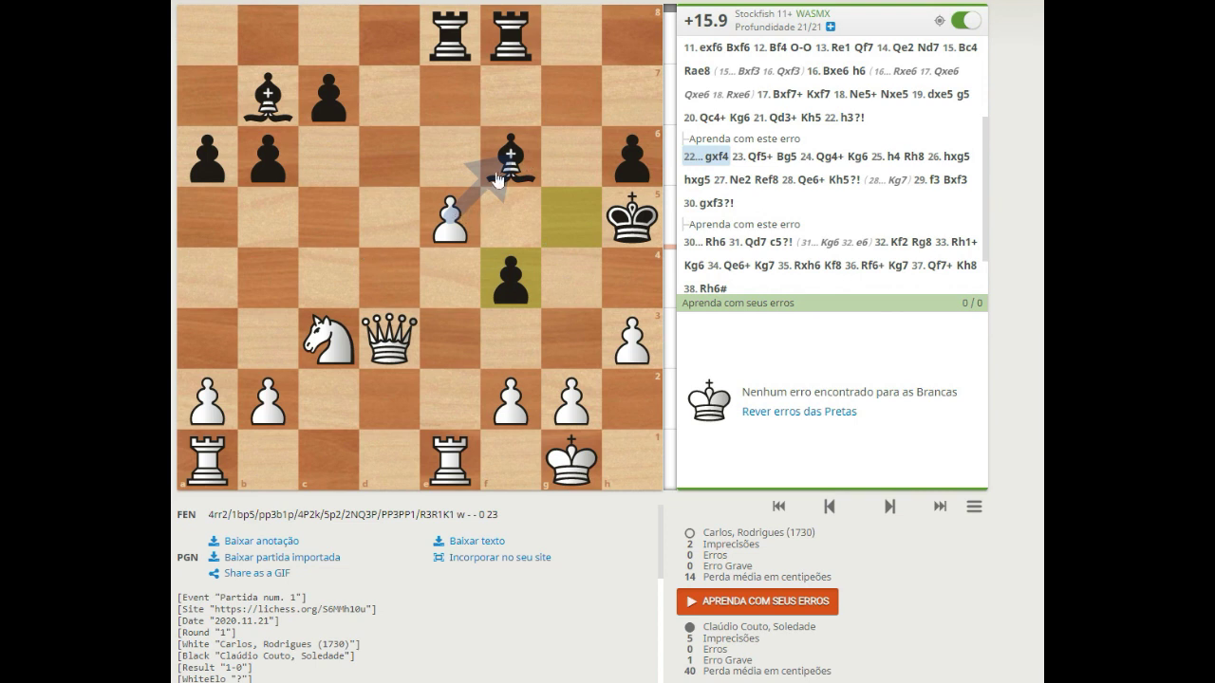
{"action": "right_click", "coordinate": [519, 229]}
{"action": "left_click_drag", "start_coordinate": [517, 171], "coordinate": [569, 214]}
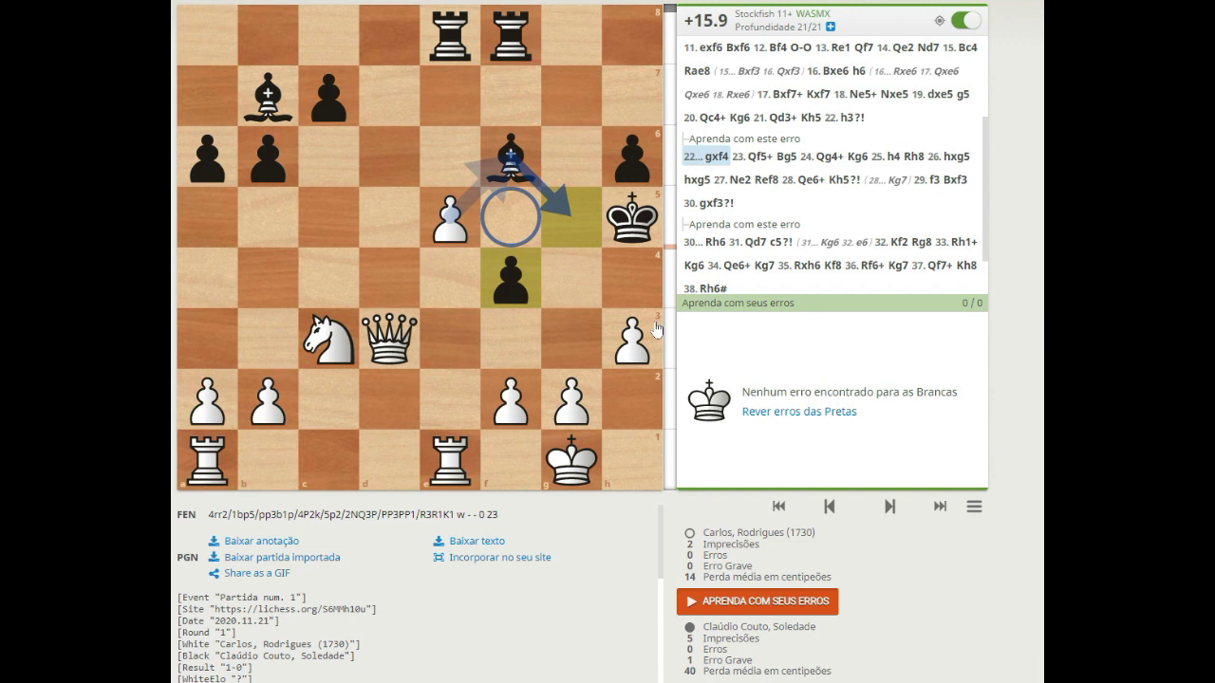
{"action": "right_click", "coordinate": [635, 173]}
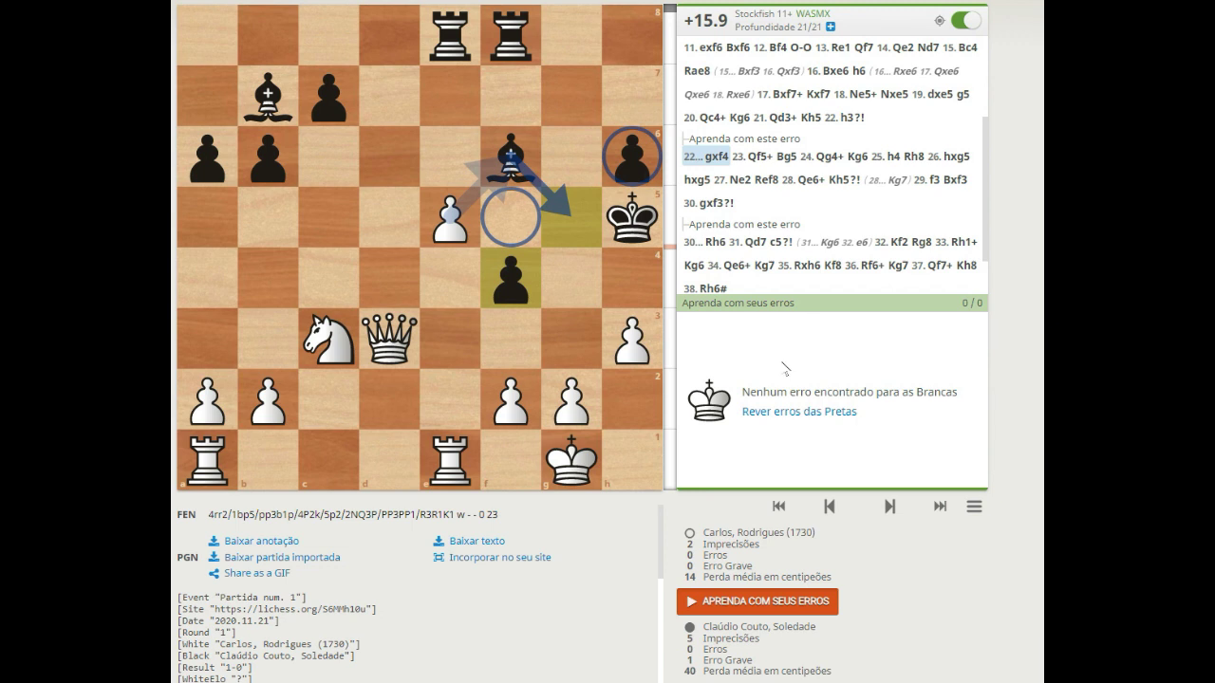
Show the position after 23. Qf5+, revisit 22. h3 in the move list, and return to 23. Qf5+
{"action": "left_click", "coordinate": [756, 157]}
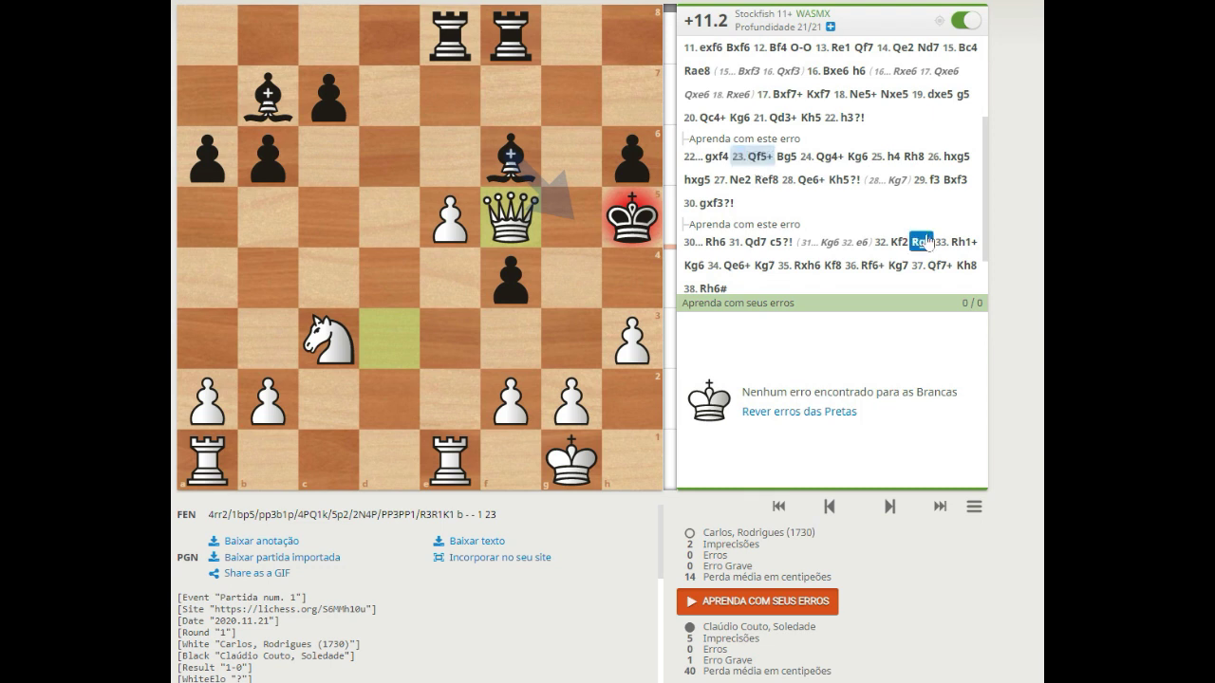
{"action": "scroll", "coordinate": [902, 240], "scroll_direction": "down", "scroll_amount": 3}
{"action": "scroll", "coordinate": [896, 247], "scroll_direction": "up", "scroll_amount": 5}
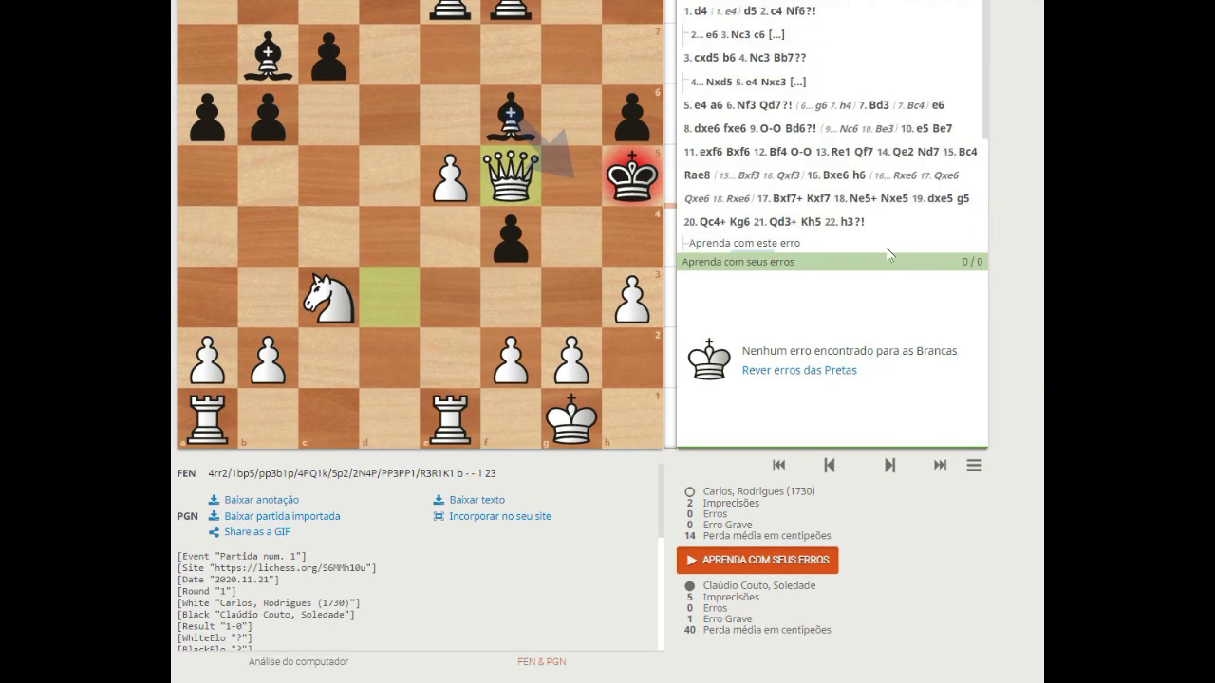
{"action": "scroll", "coordinate": [896, 247], "scroll_direction": "up", "scroll_amount": 2}
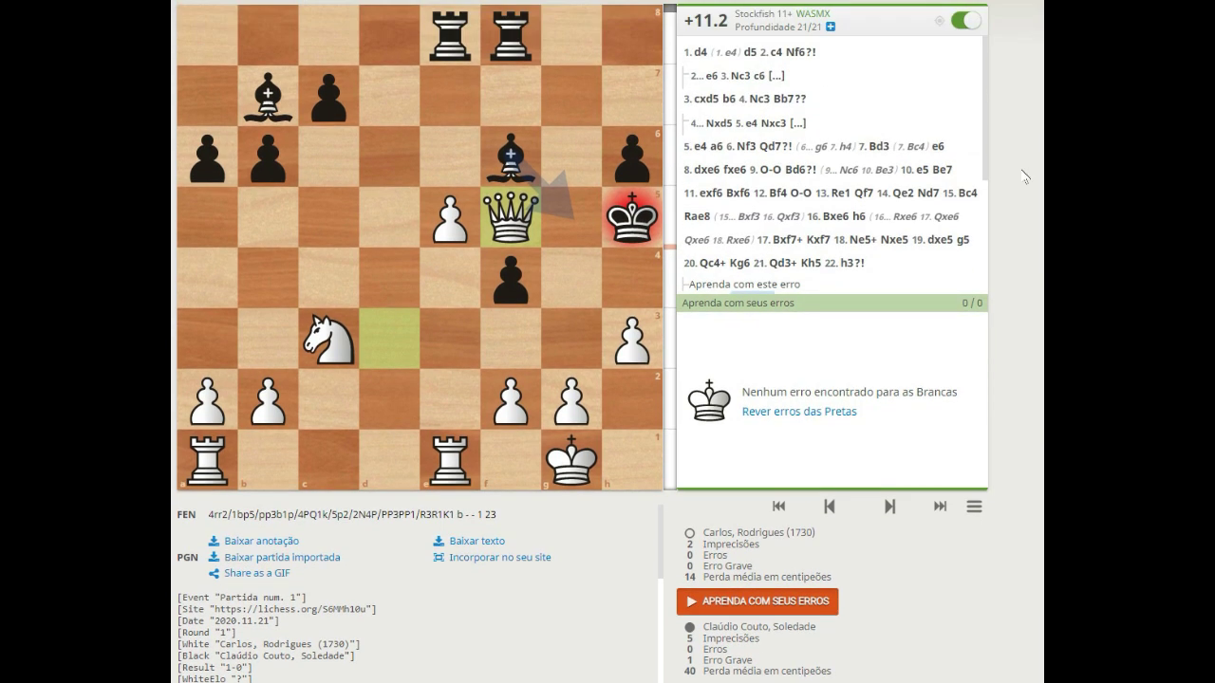
{"action": "left_click_drag", "start_coordinate": [987, 158], "coordinate": [993, 267]}
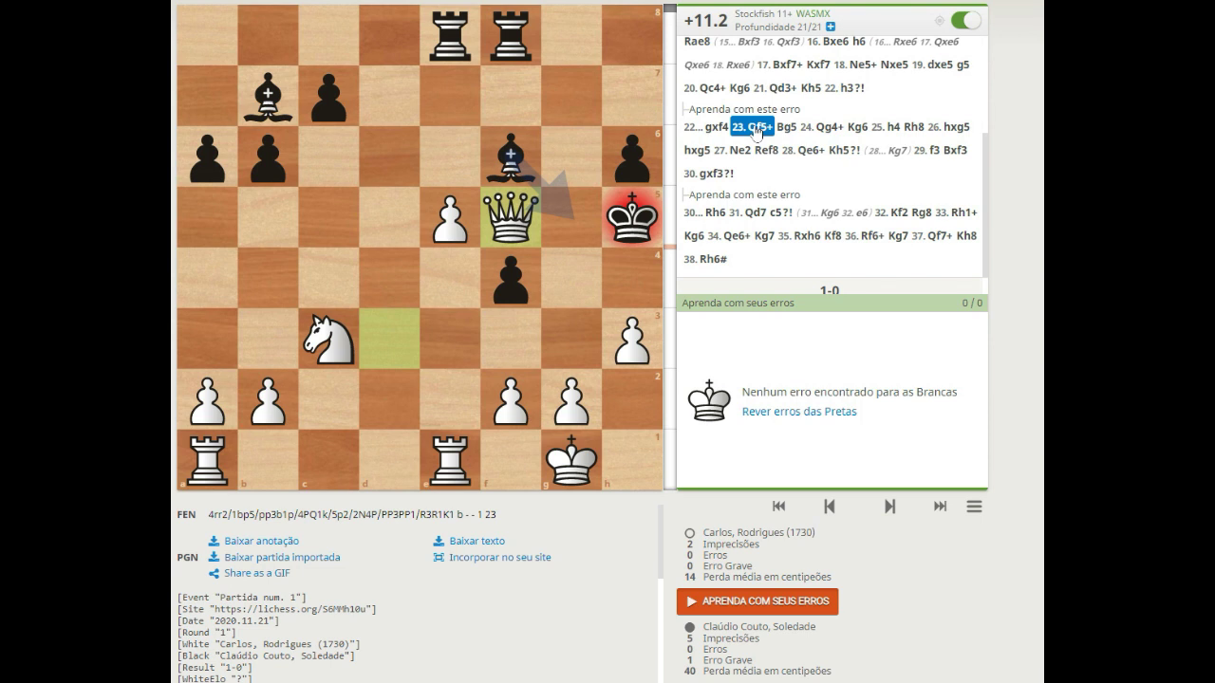
{"action": "left_click", "coordinate": [849, 90]}
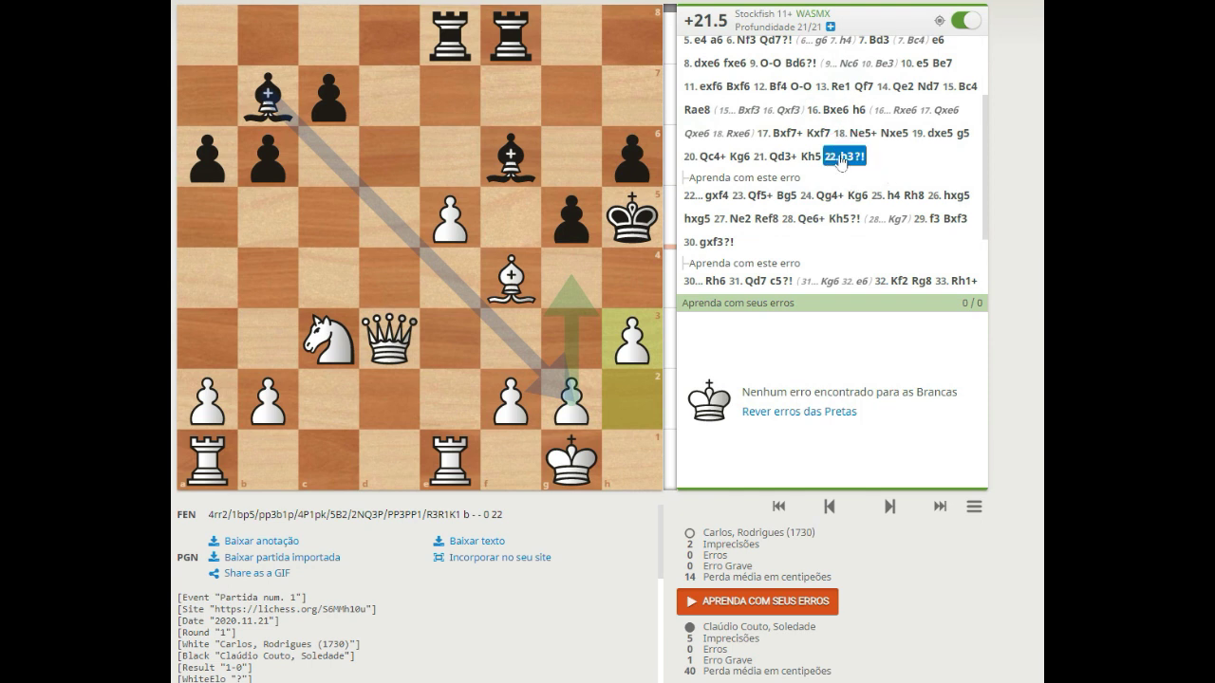
{"action": "left_click", "coordinate": [759, 196]}
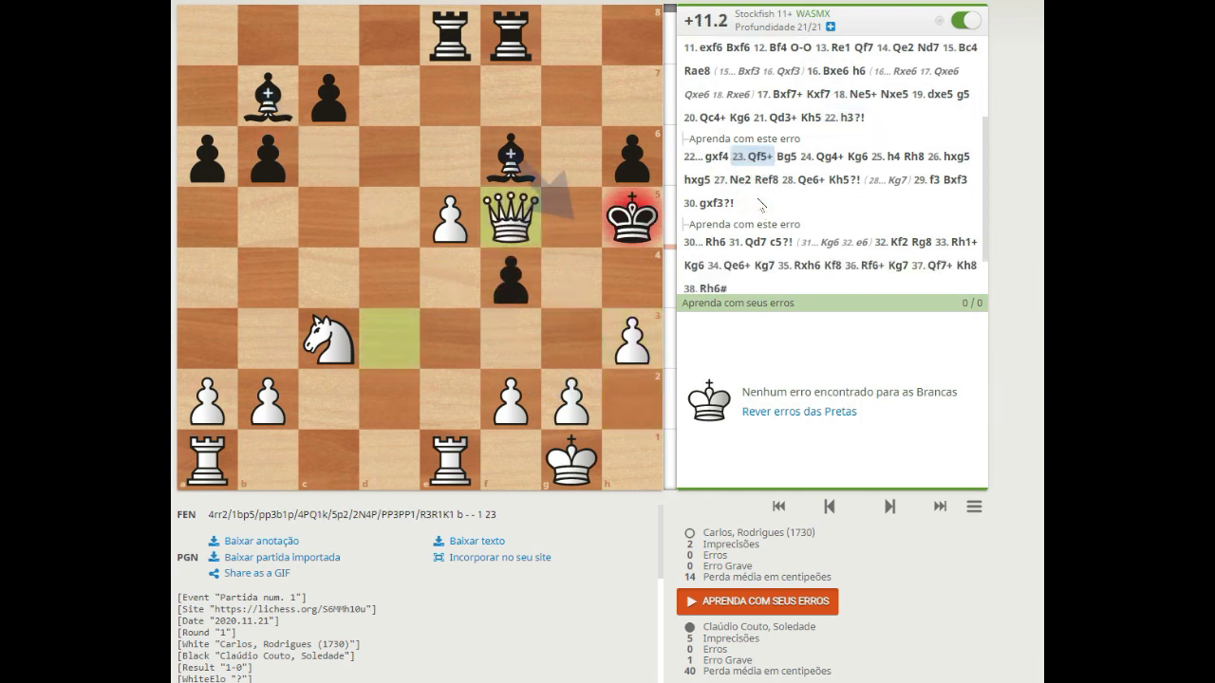
Advance to 23...Bg5, draw arrows from g2 to g4 and from f4 to g3, circle g3, and clear the marks
{"action": "left_click", "coordinate": [786, 157]}
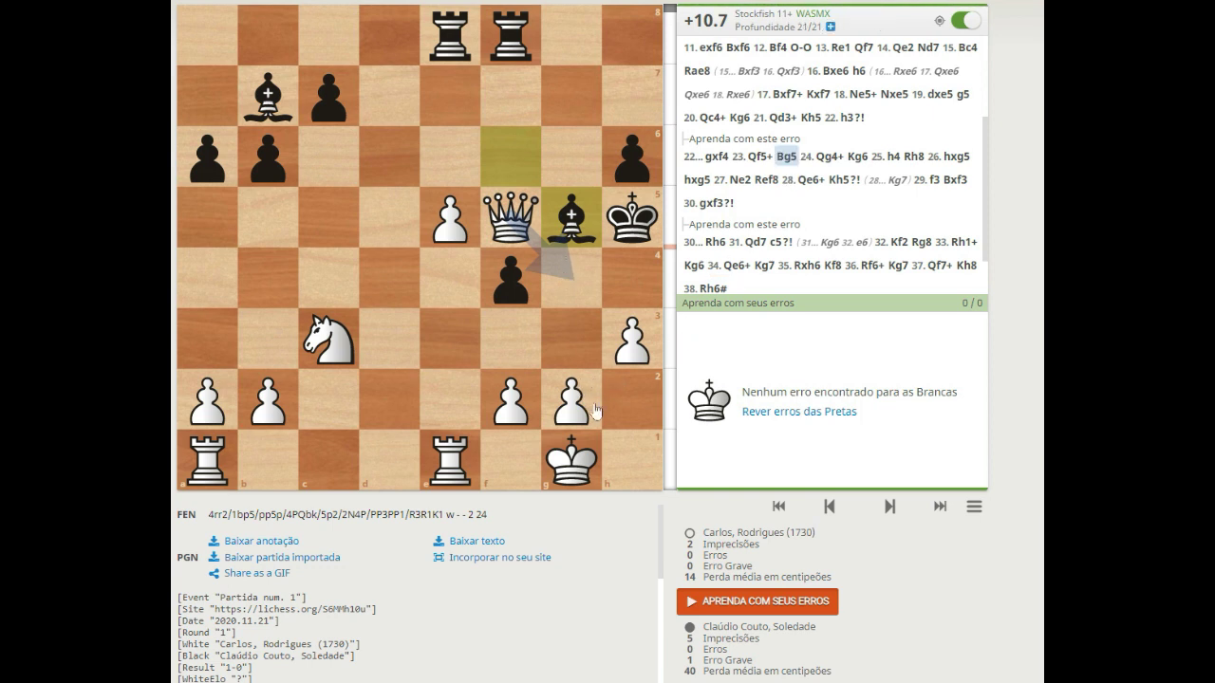
{"action": "left_click_drag", "start_coordinate": [560, 401], "coordinate": [574, 263]}
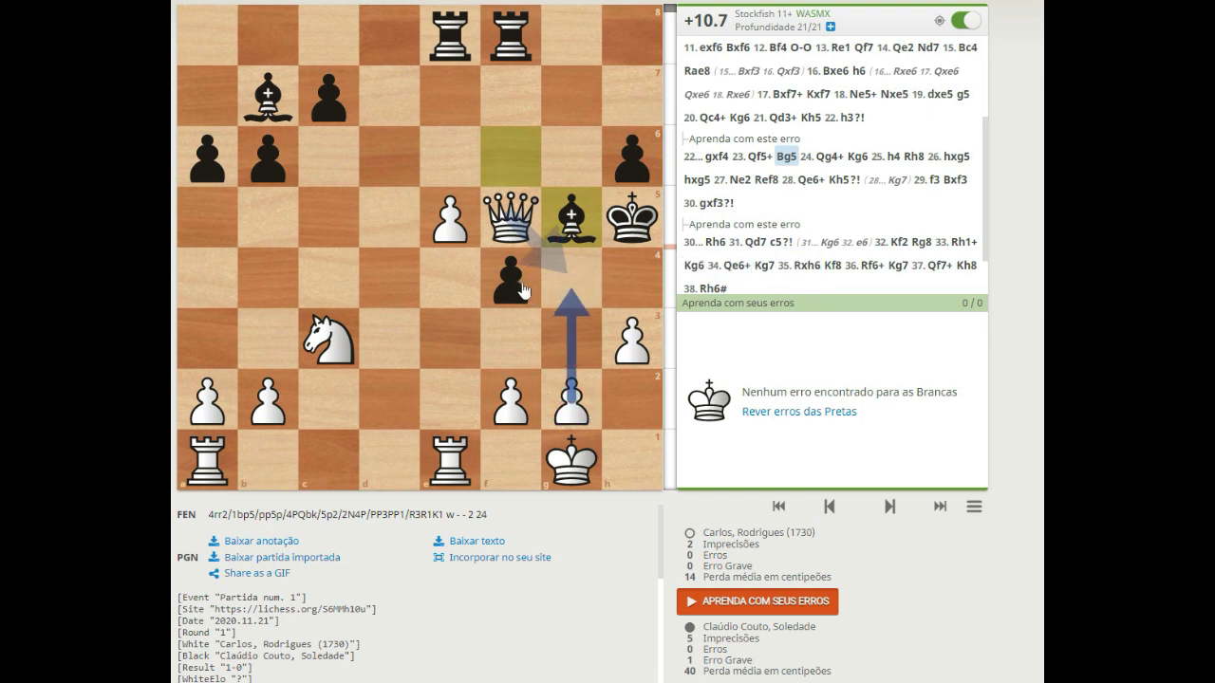
{"action": "left_click_drag", "start_coordinate": [519, 285], "coordinate": [578, 359]}
{"action": "right_click", "coordinate": [583, 354]}
{"action": "left_click", "coordinate": [576, 345]}
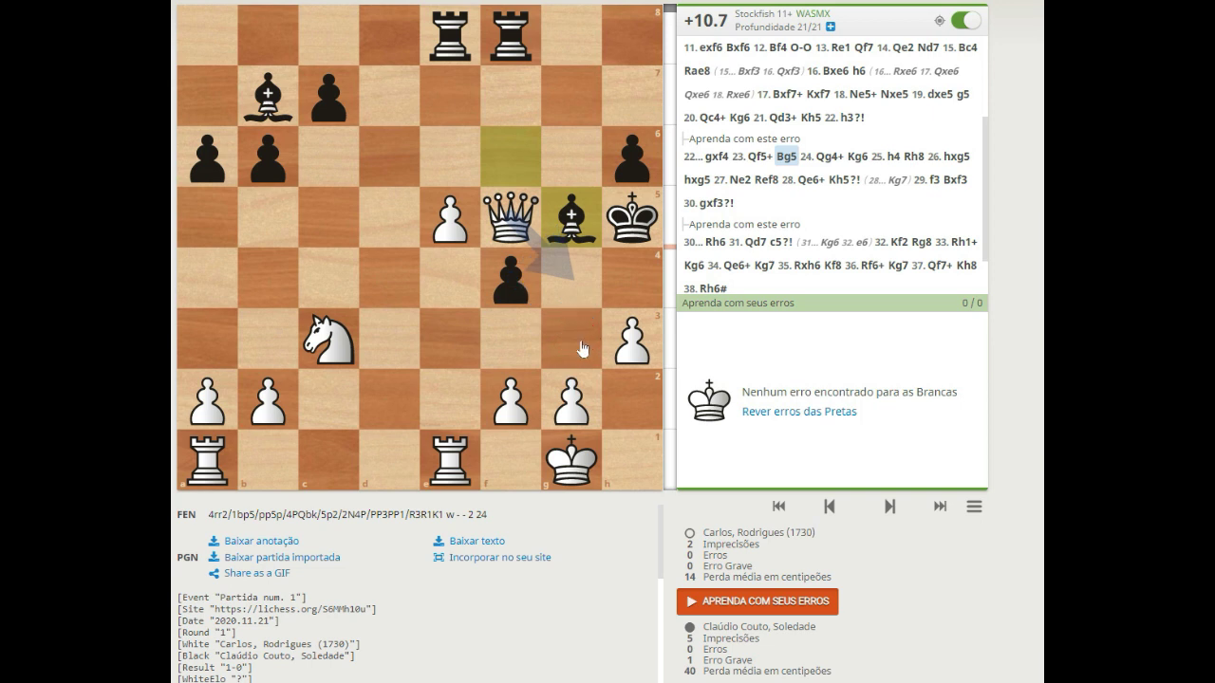
Advance the game through 24. Qg4+ Kg6 25. h4
{"action": "left_click_drag", "start_coordinate": [511, 222], "coordinate": [573, 276]}
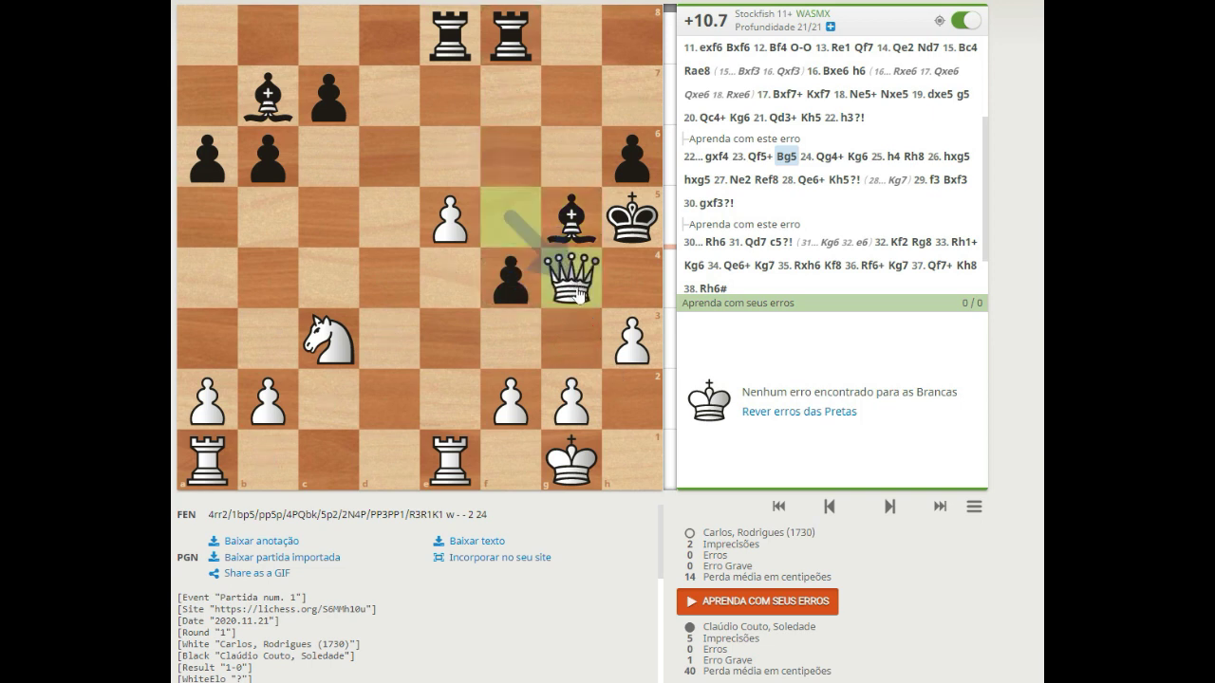
{"action": "left_click", "coordinate": [859, 157]}
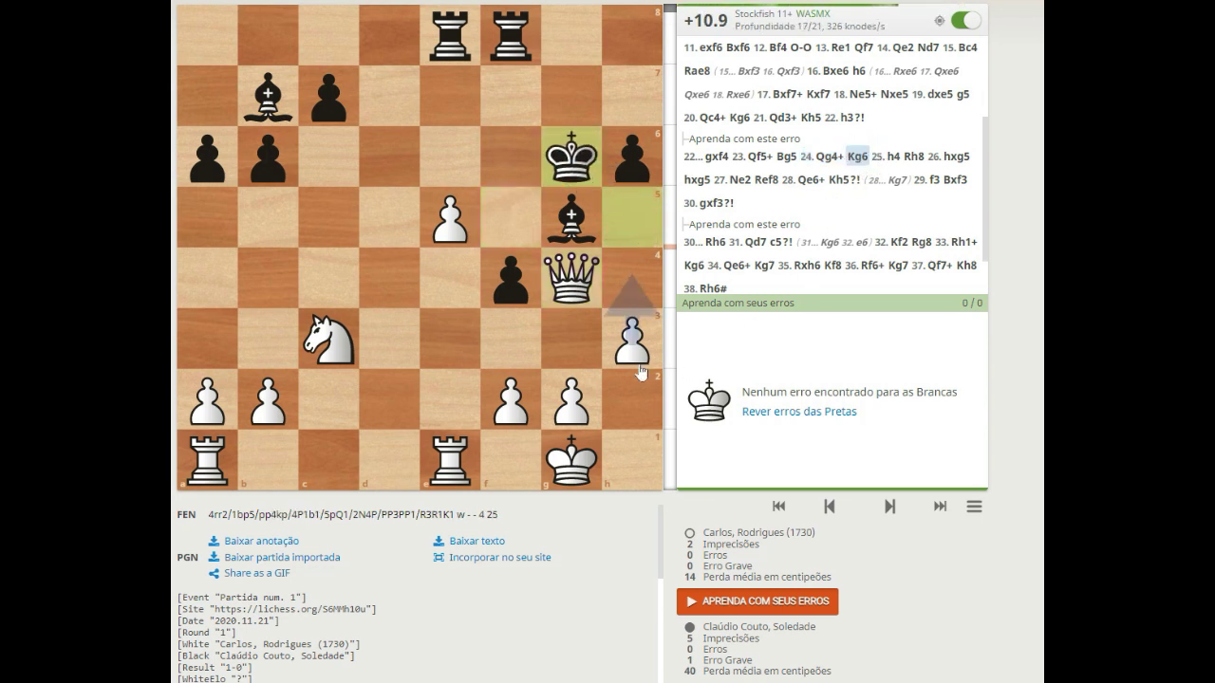
{"action": "left_click_drag", "start_coordinate": [626, 302], "coordinate": [626, 275]}
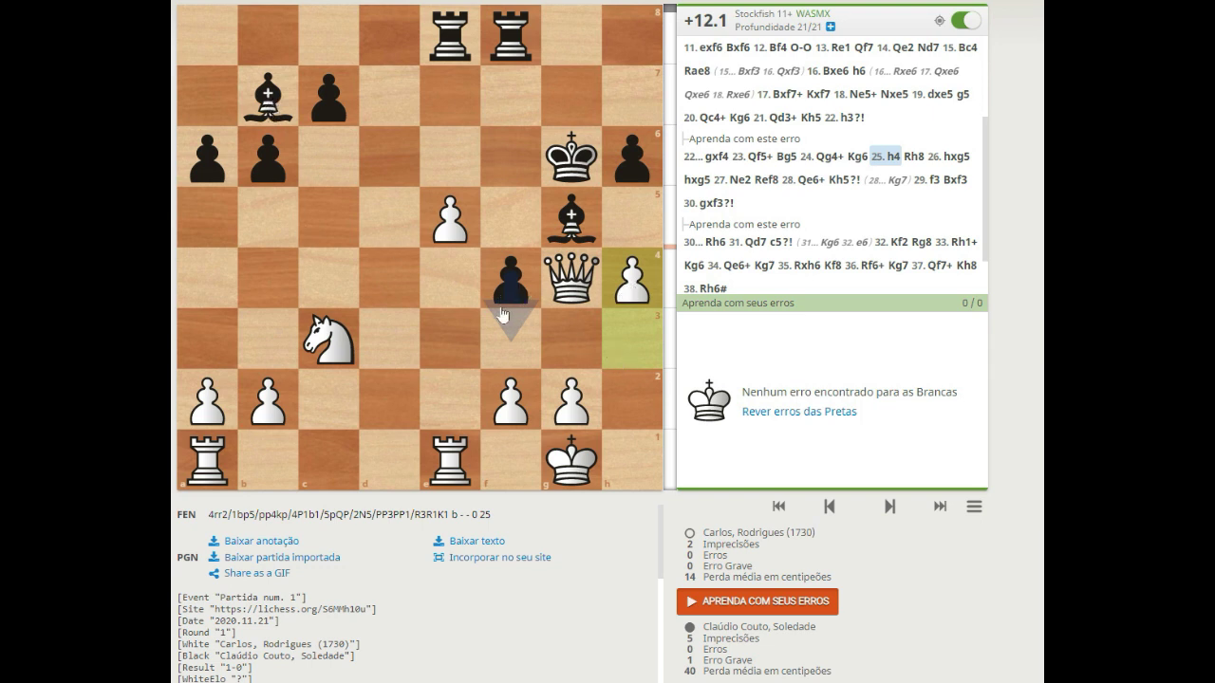
Add the alternative line 25...f3 26. hxg5 after White's h4
{"action": "left_click_drag", "start_coordinate": [511, 285], "coordinate": [513, 342]}
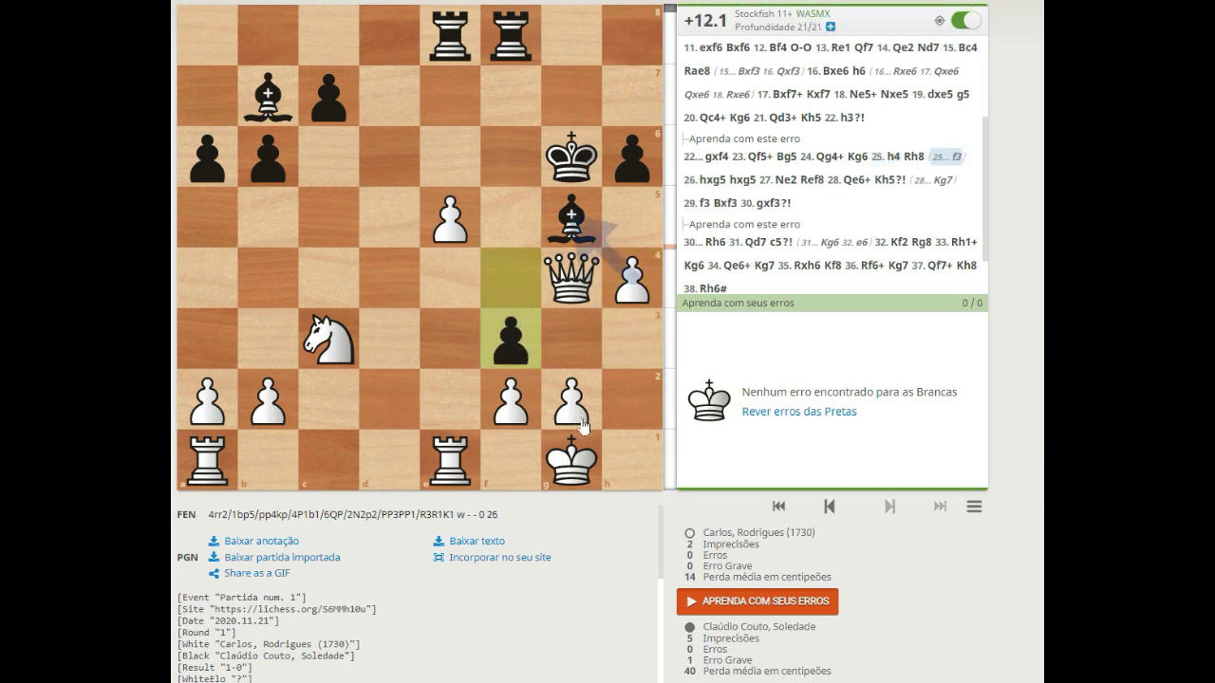
{"action": "left_click_drag", "start_coordinate": [632, 296], "coordinate": [556, 207]}
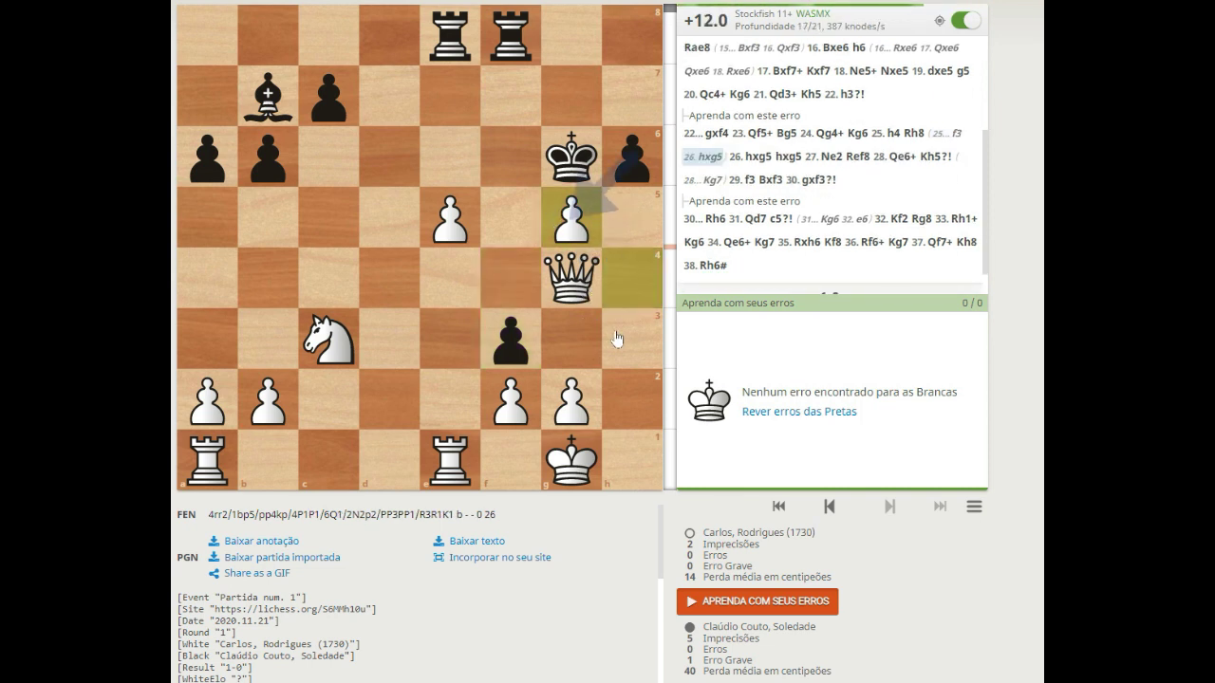
Extend the 25...f3 alternative with 26...hxg5 27. Qd7 and return to the main line at 24...Kg6
{"action": "left_click_drag", "start_coordinate": [635, 152], "coordinate": [572, 218]}
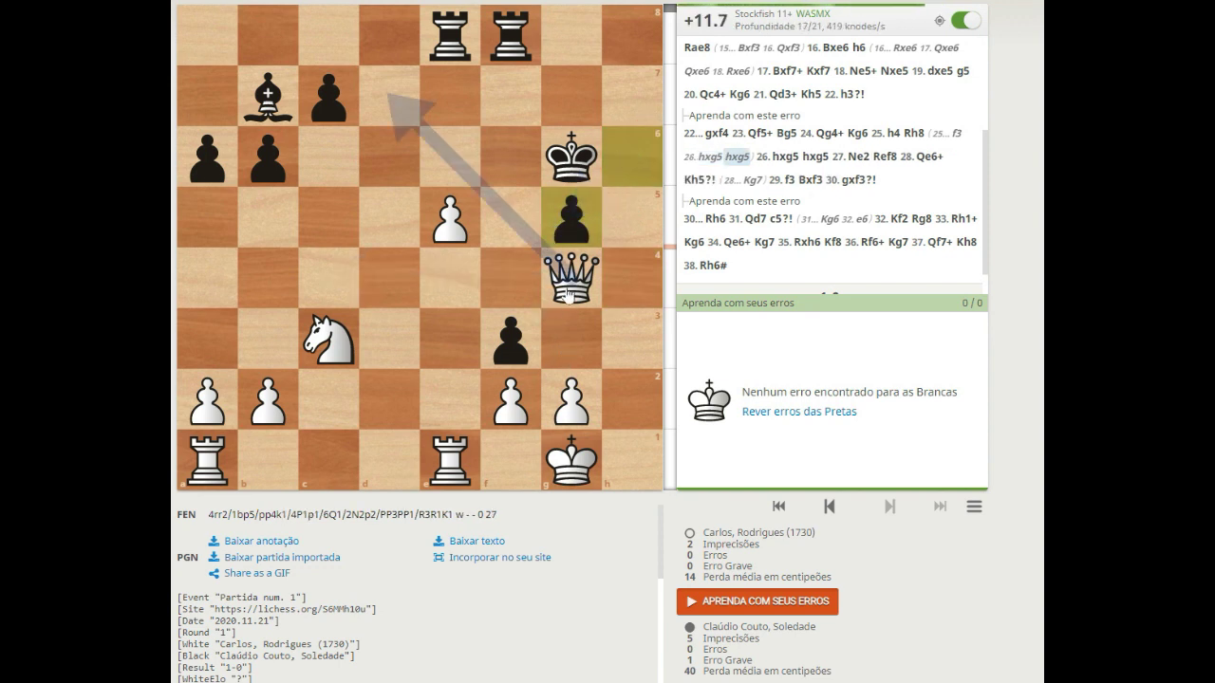
{"action": "left_click_drag", "start_coordinate": [568, 294], "coordinate": [389, 94]}
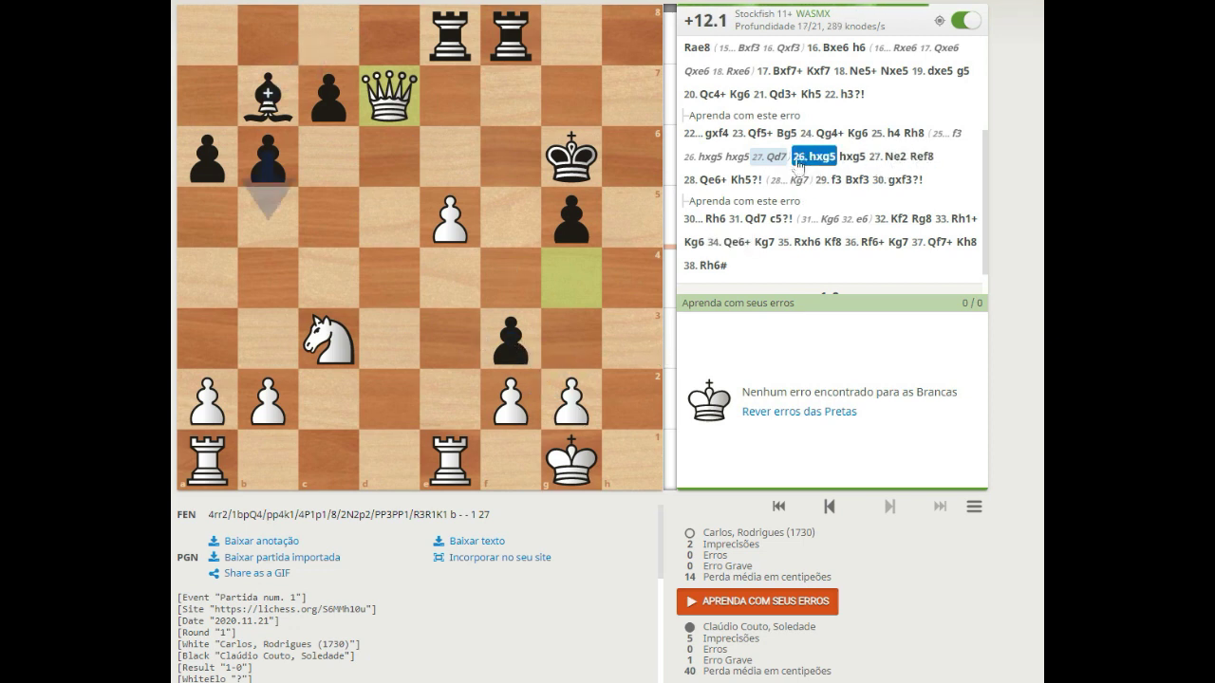
{"action": "key", "text": "Left"}
{"action": "key", "text": "Left"}
{"action": "key", "text": "Left"}
{"action": "key", "text": "Left"}
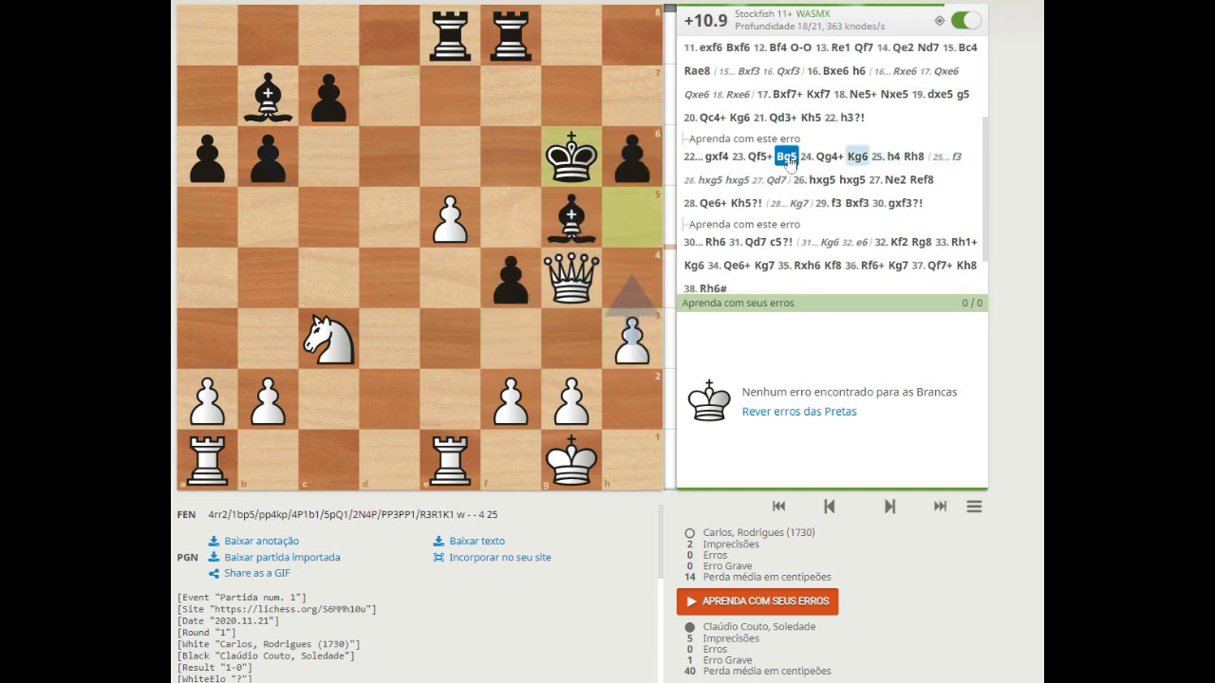
Advance the game through 25. h4 Rh8, draw an arrow from h8 to h1, and clear it
{"action": "key", "text": "Right"}
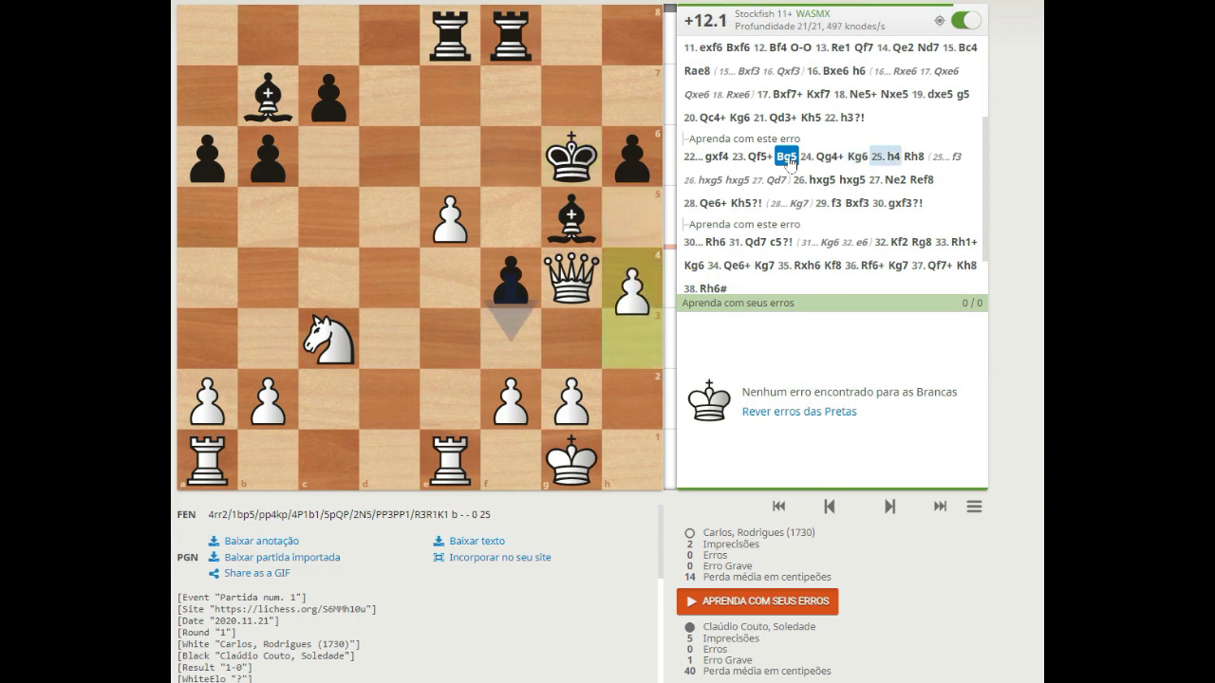
{"action": "key", "text": "Right"}
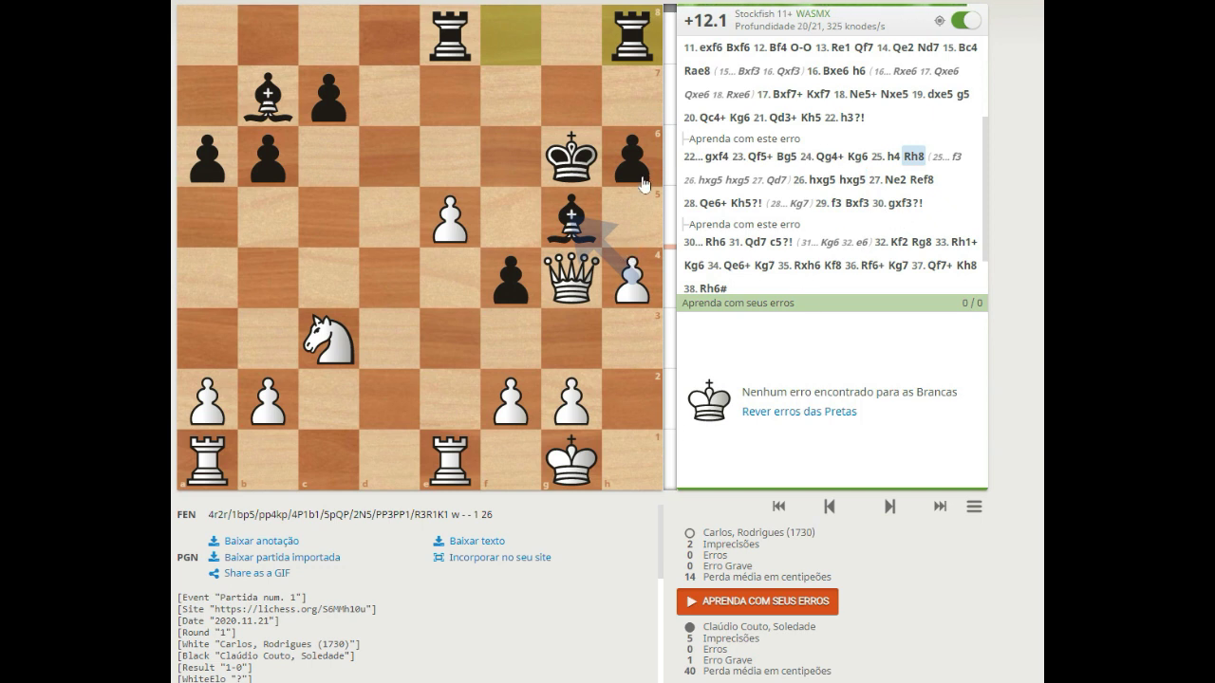
{"action": "left_click_drag", "start_coordinate": [631, 34], "coordinate": [627, 493]}
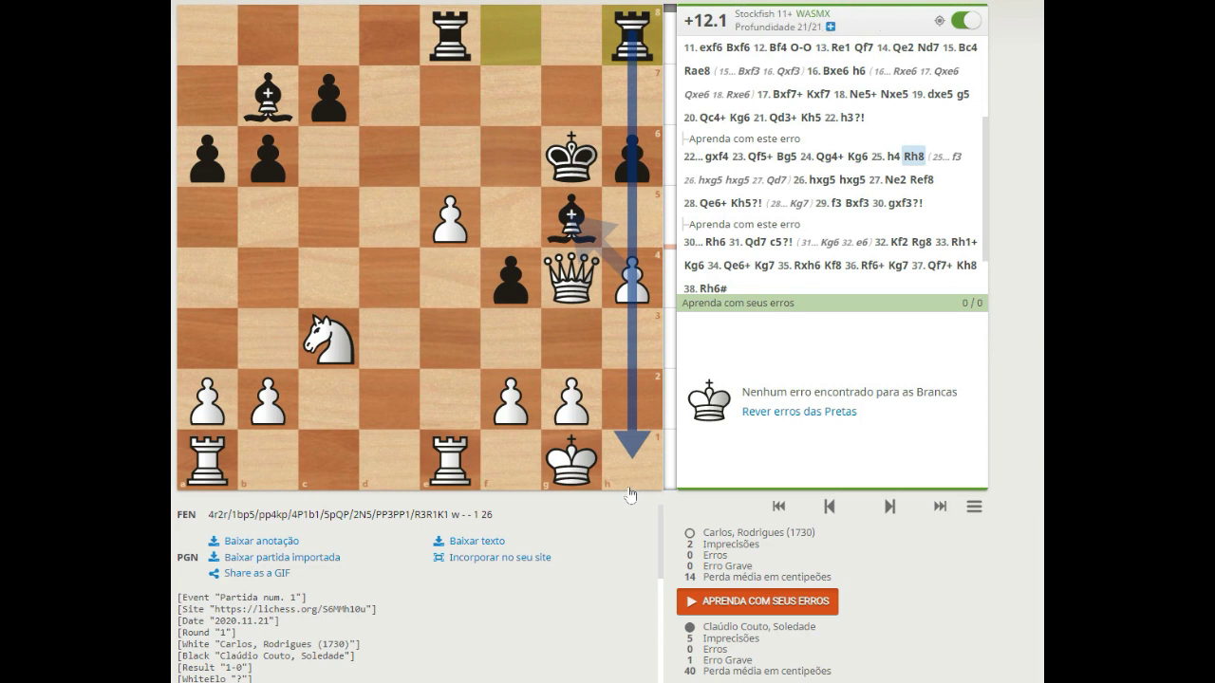
{"action": "left_click", "coordinate": [913, 158]}
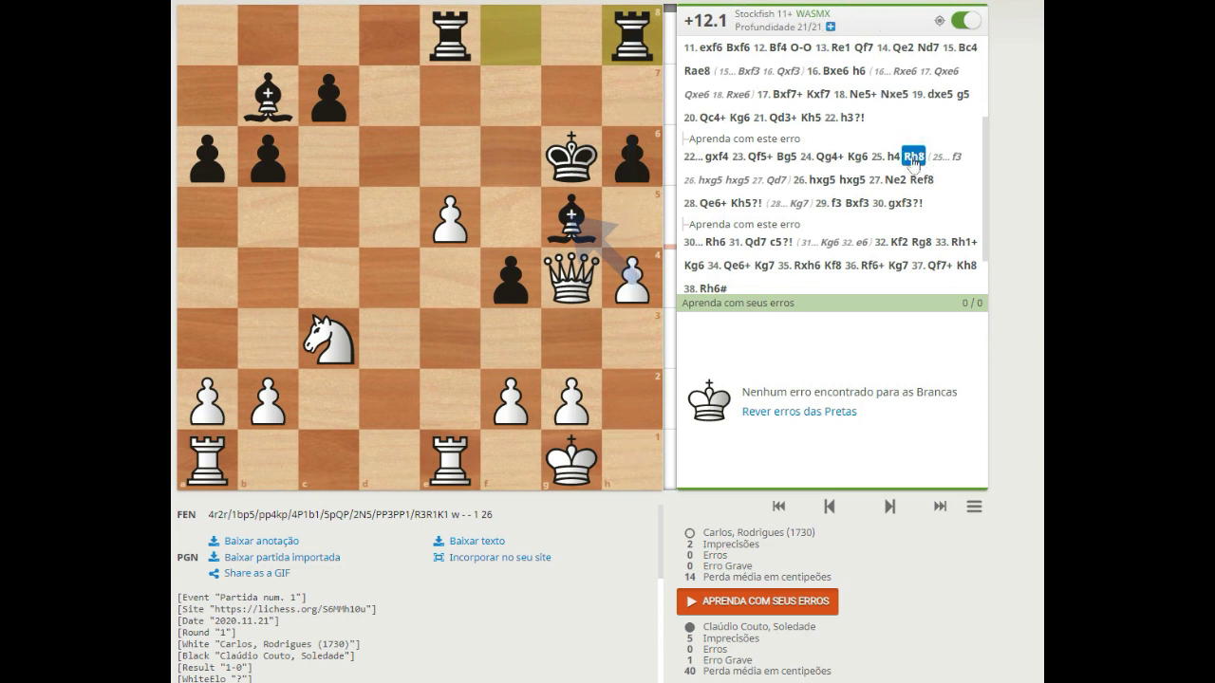
Revisit 25. h4 and advance the game through 25...Rh8 26. hxg5 hxg5 27. Ne2
{"action": "left_click", "coordinate": [887, 158]}
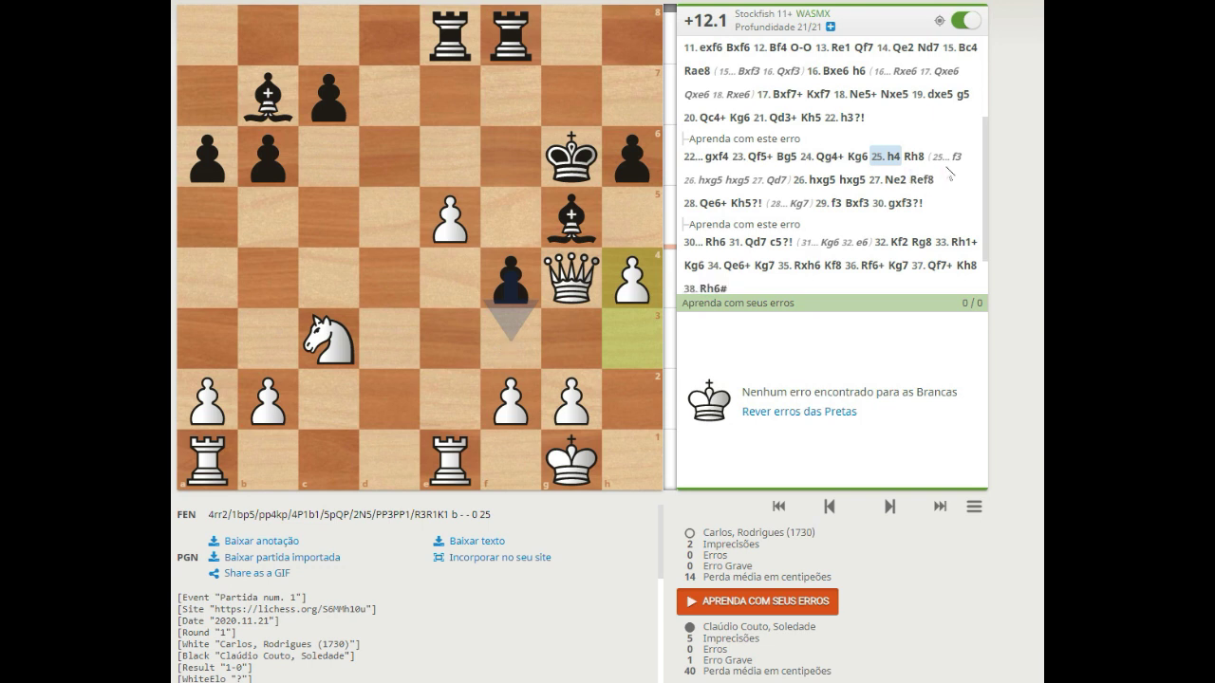
{"action": "left_click", "coordinate": [915, 158]}
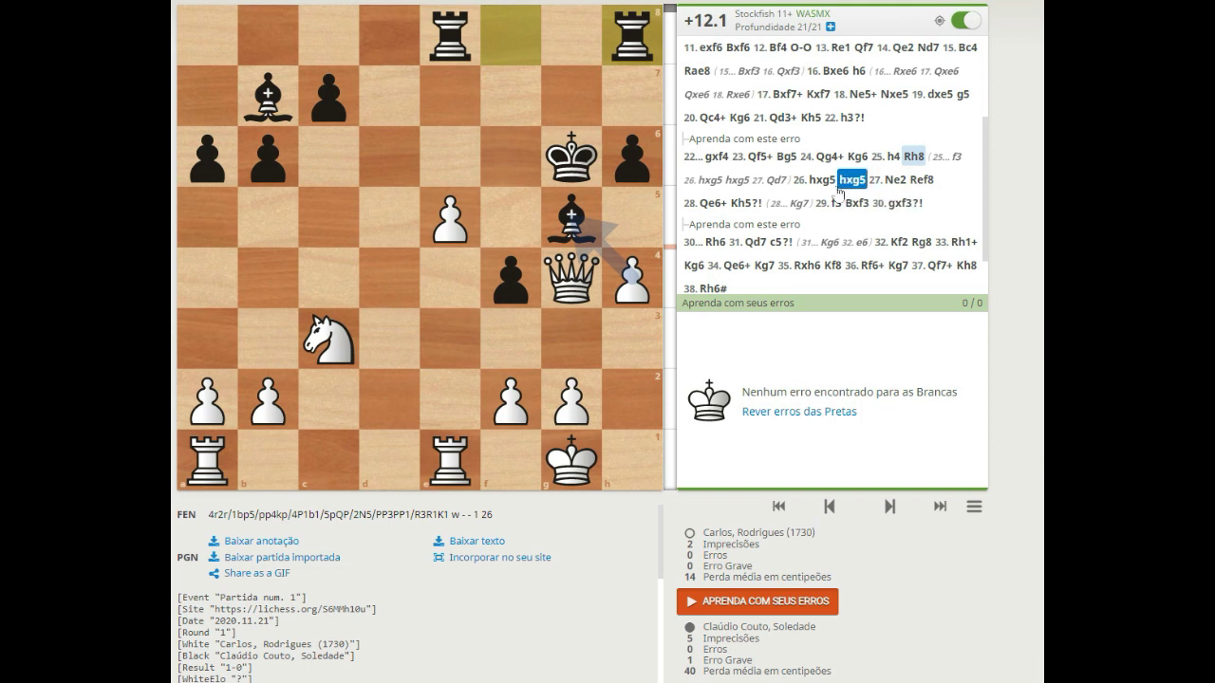
{"action": "key", "text": "Right"}
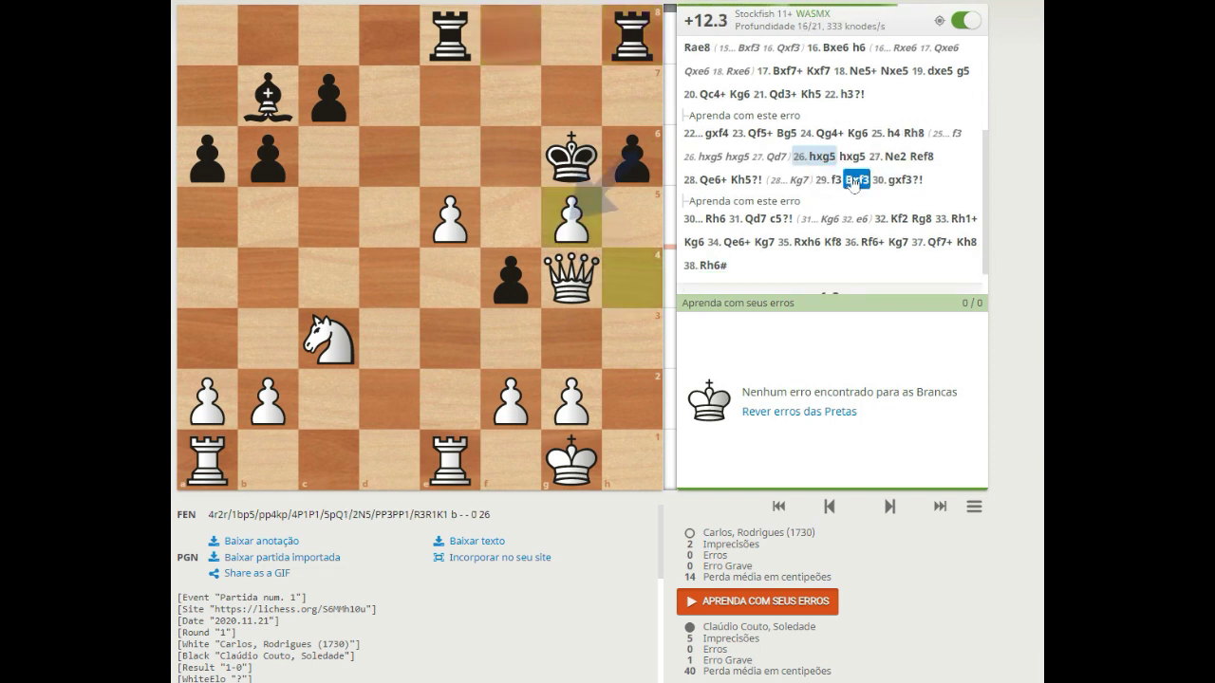
{"action": "left_click", "coordinate": [855, 158]}
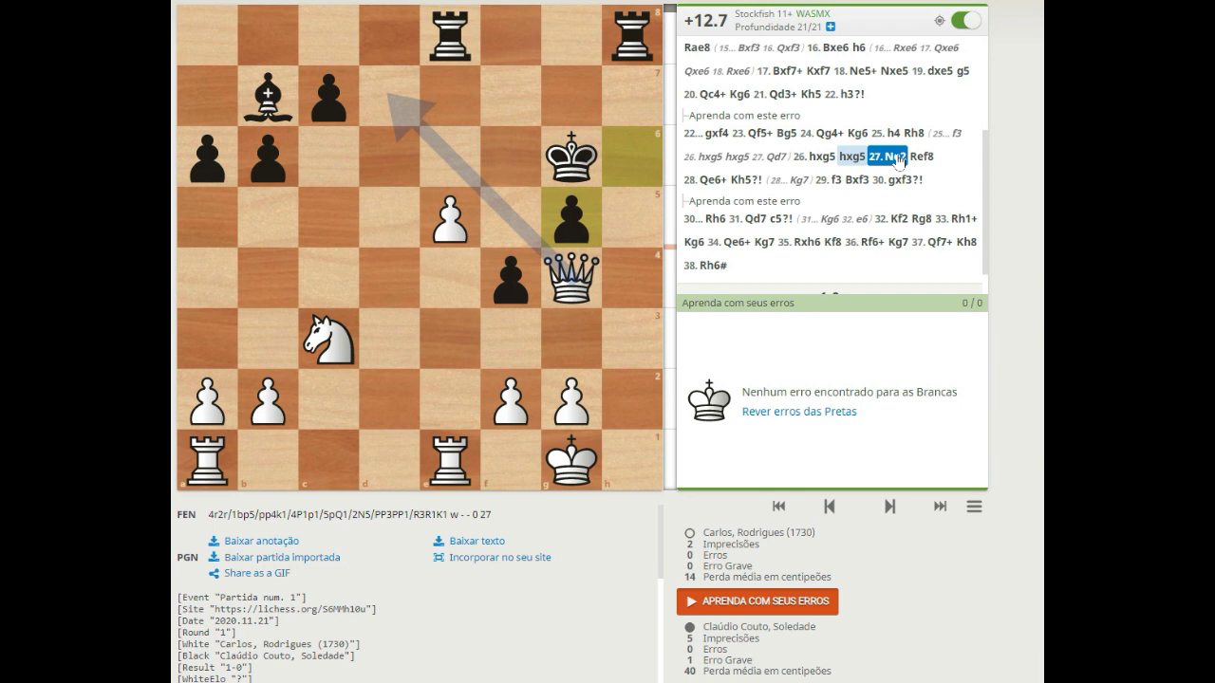
{"action": "left_click", "coordinate": [898, 158]}
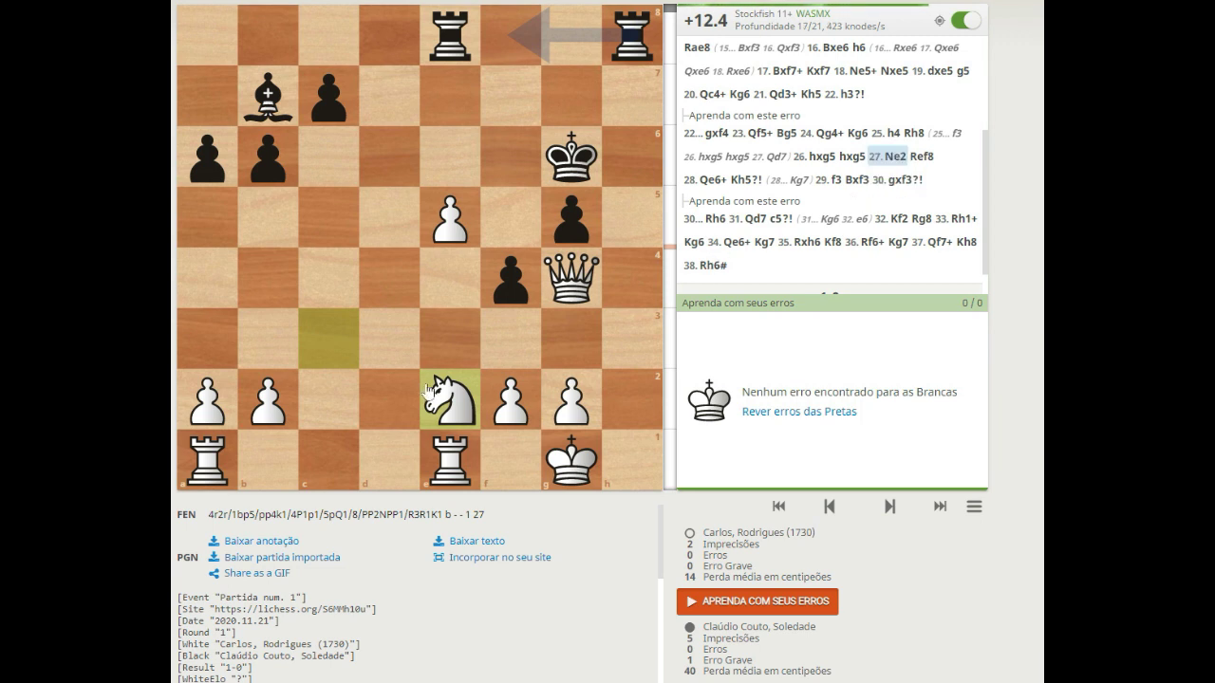
Draw the knight's path from e2 through f4 to g6 and circle the black pawns on f4 and g5
{"action": "mouse_move", "coordinate": [427, 395]}
{"action": "left_mouse_down"}
{"action": "mouse_move", "coordinate": [465, 393]}
{"action": "mouse_move", "coordinate": [558, 228]}
{"action": "mouse_move", "coordinate": [575, 170]}
{"action": "left_mouse_up"}
{"action": "right_click", "coordinate": [520, 285]}
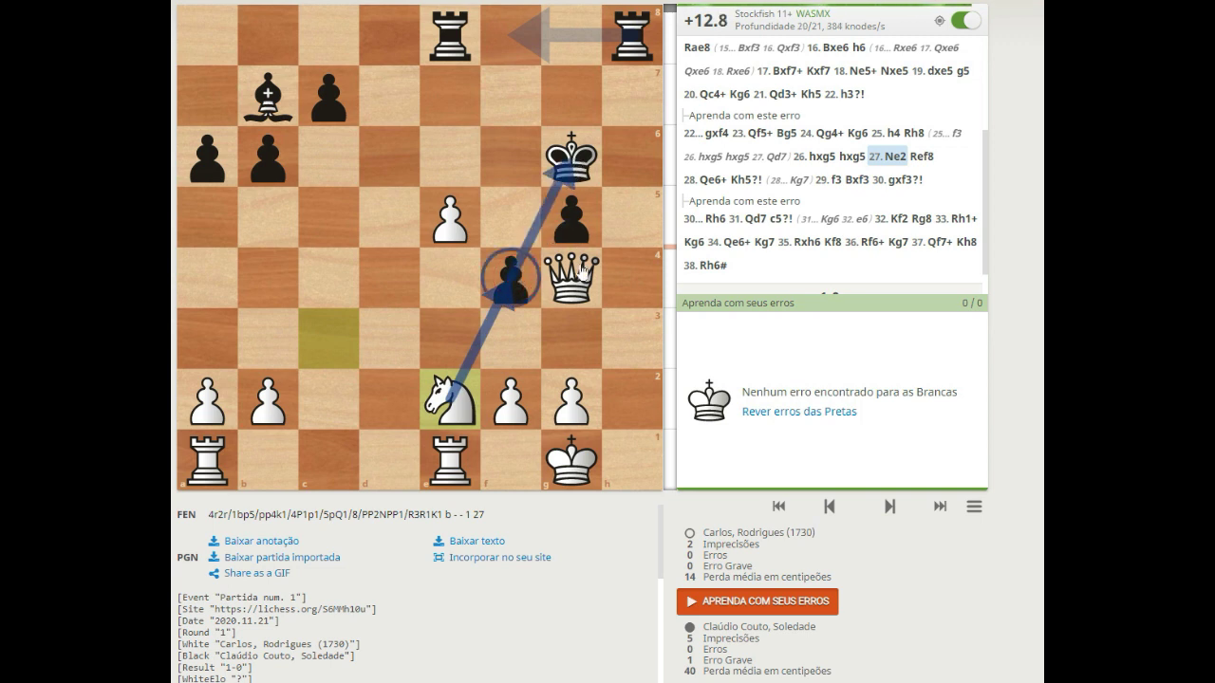
{"action": "right_click", "coordinate": [581, 226]}
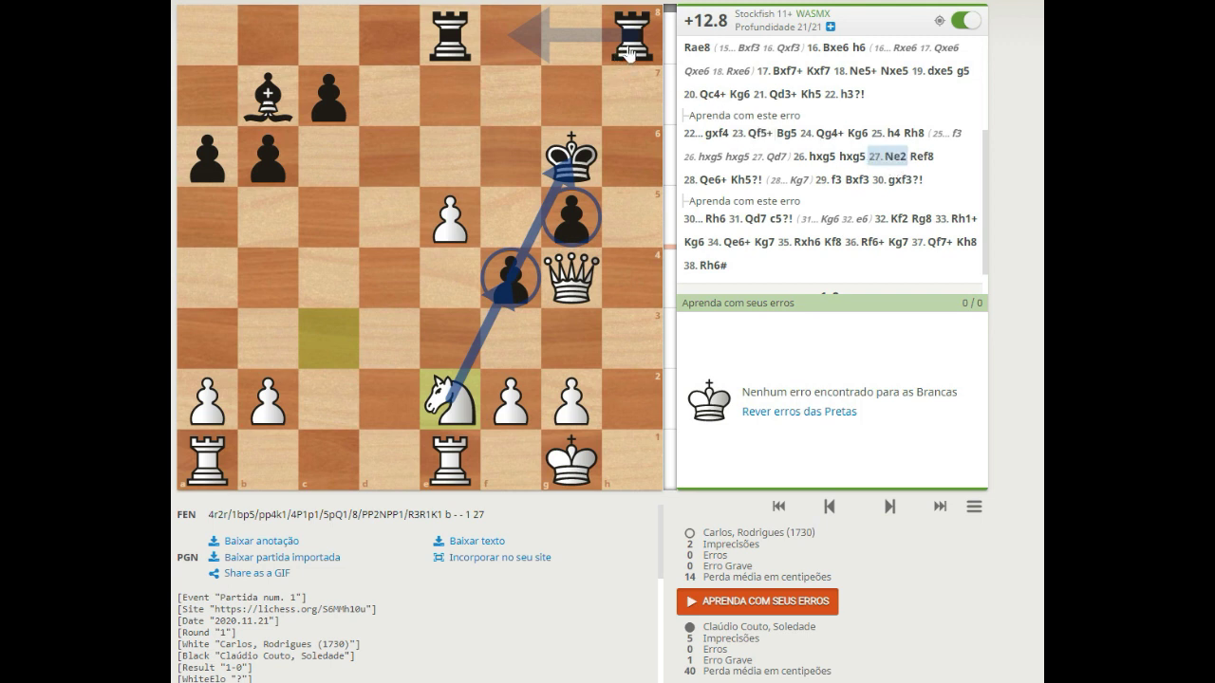
Remove the f4 circle, draw the rook's path from h8 to f8 and on to f3, and clear all marks
{"action": "mouse_move", "coordinate": [627, 52]}
{"action": "left_mouse_down"}
{"action": "mouse_move", "coordinate": [617, 38]}
{"action": "mouse_move", "coordinate": [506, 36]}
{"action": "left_mouse_up"}
{"action": "right_click", "coordinate": [510, 275]}
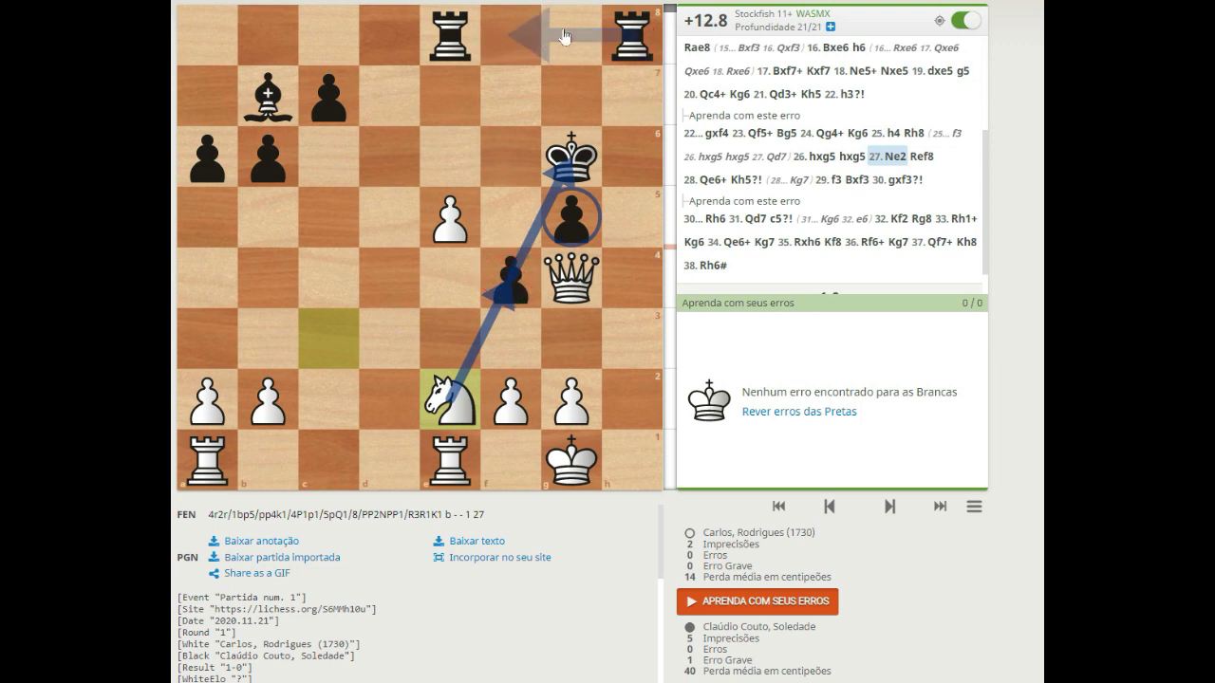
{"action": "left_click_drag", "start_coordinate": [509, 36], "coordinate": [512, 327]}
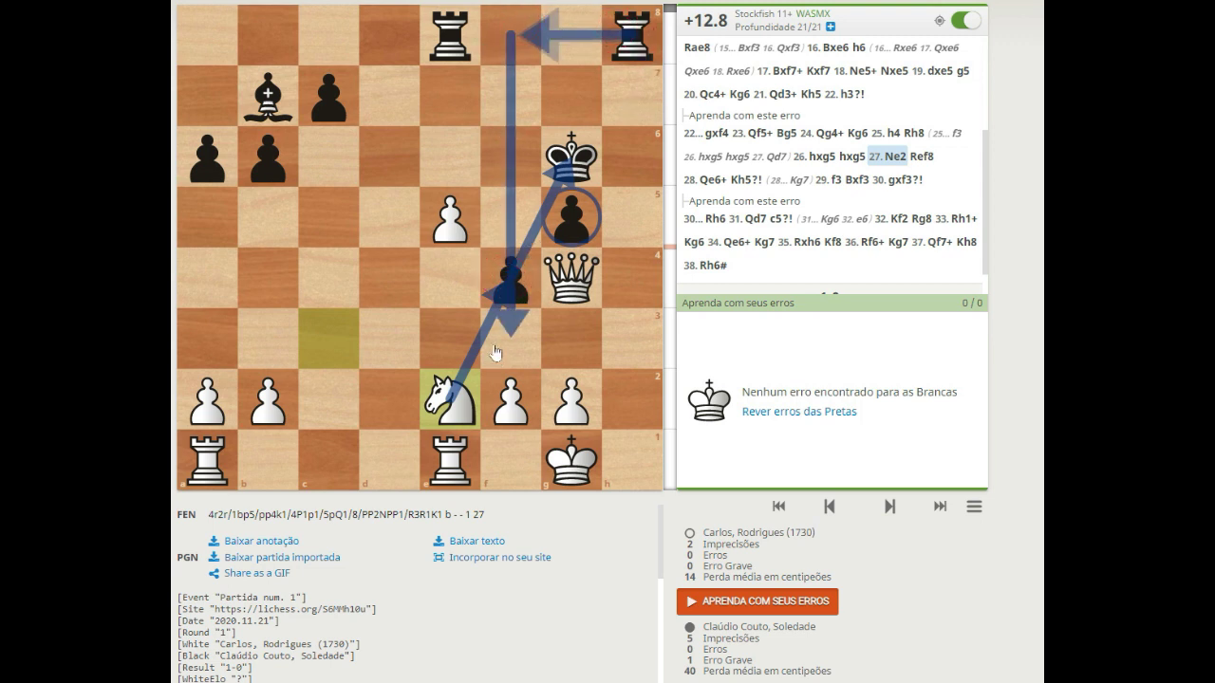
{"action": "right_click", "coordinate": [514, 280]}
{"action": "left_click", "coordinate": [520, 245]}
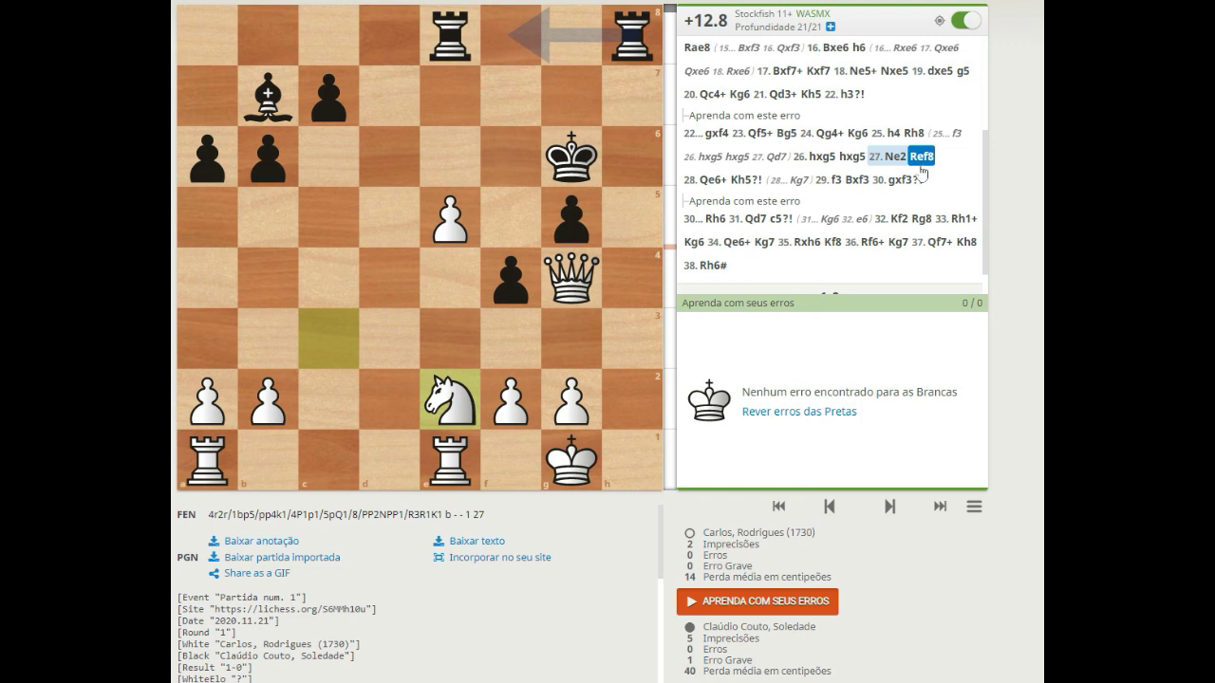
Advance the game through 27...Ref8 28. Qe6+ Kh5
{"action": "key", "text": "Right"}
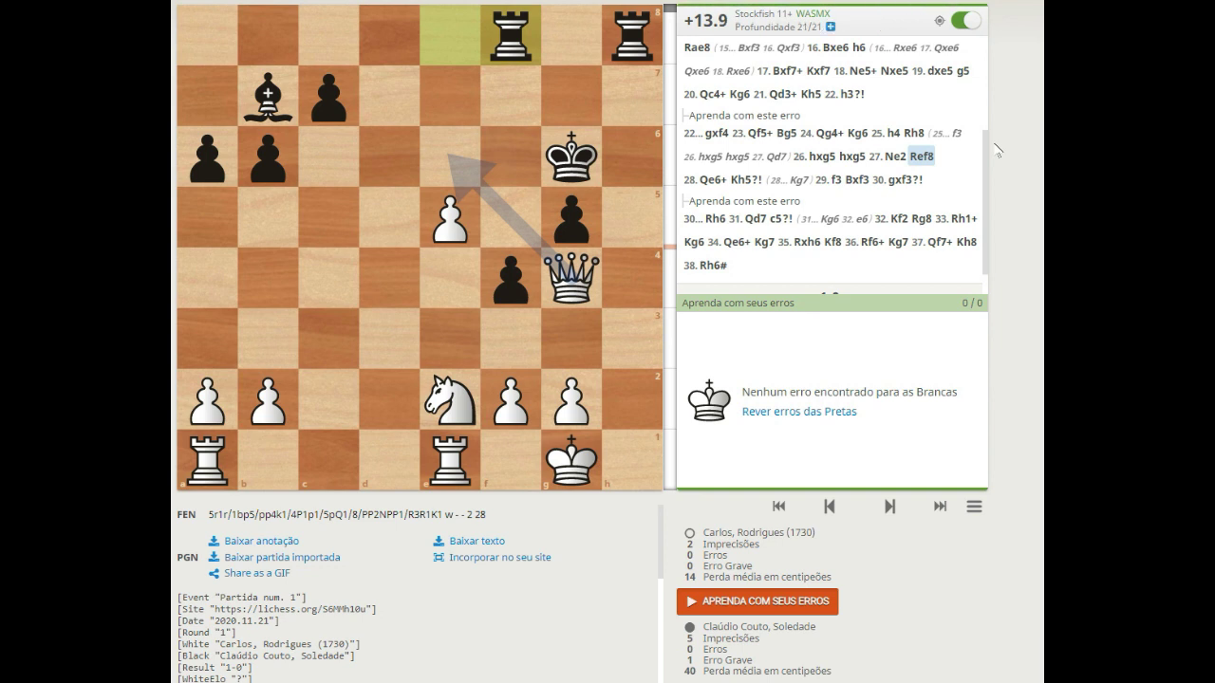
{"action": "key", "text": "Right"}
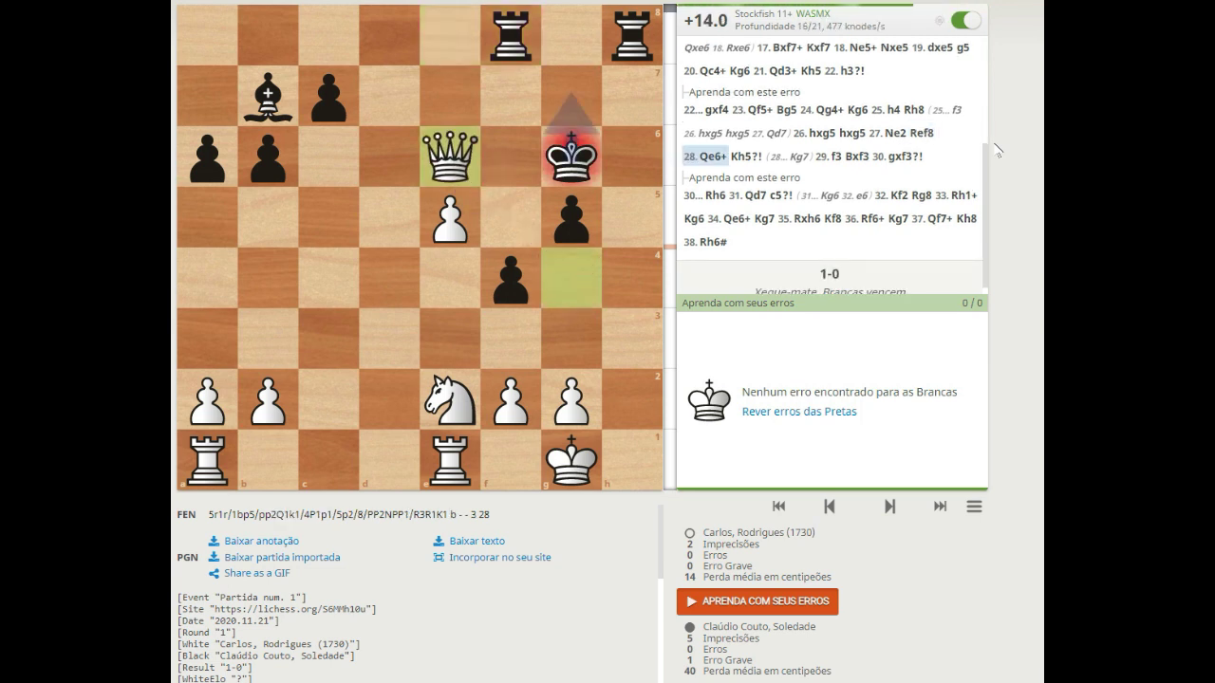
{"action": "key", "text": "Right"}
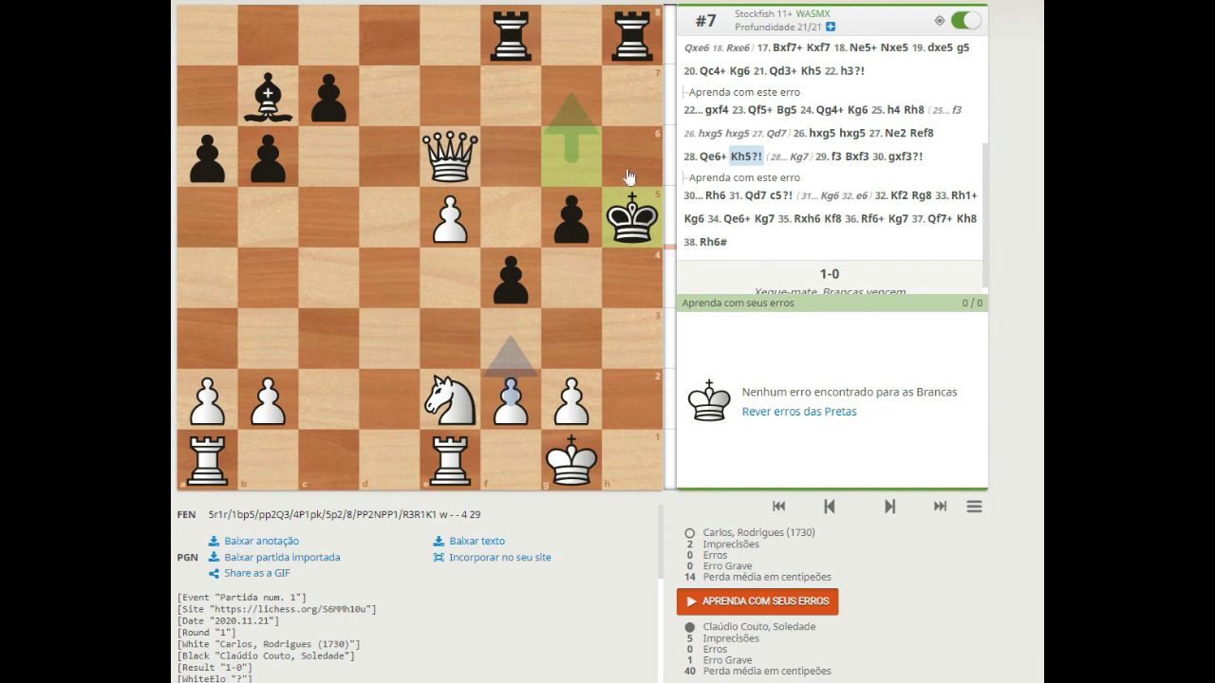
Show the alternative 28...Kg7 and return to the main line at 29. f3
{"action": "left_click", "coordinate": [802, 159]}
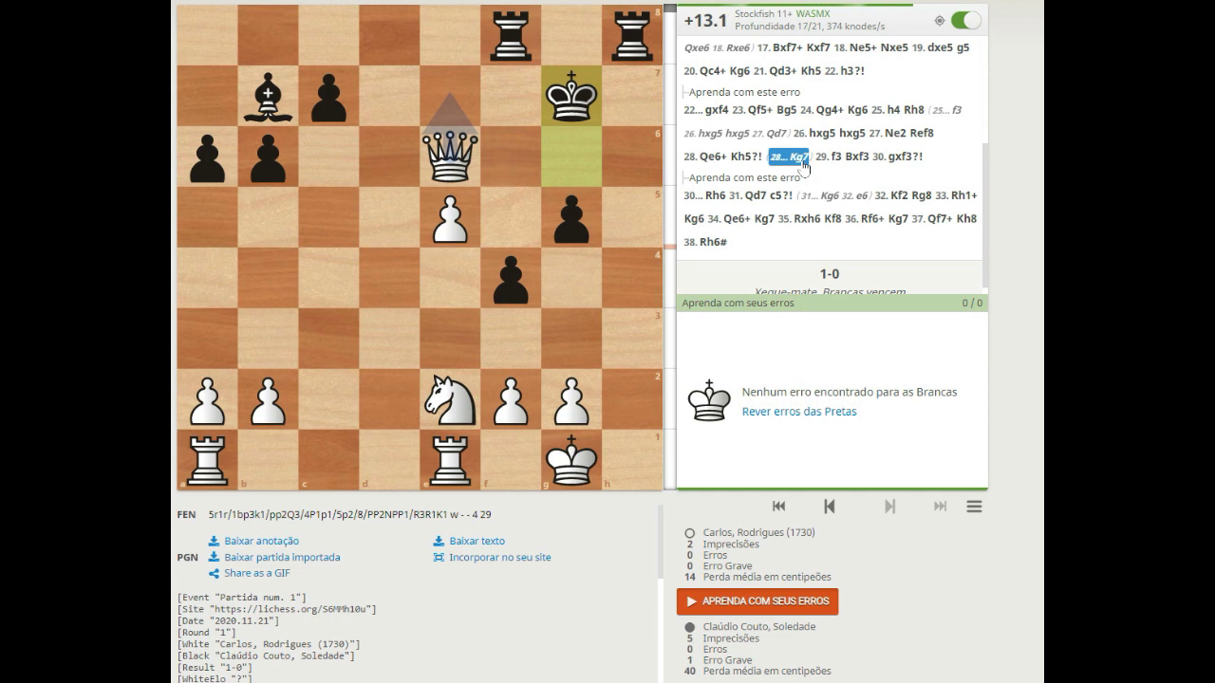
{"action": "left_click", "coordinate": [825, 164]}
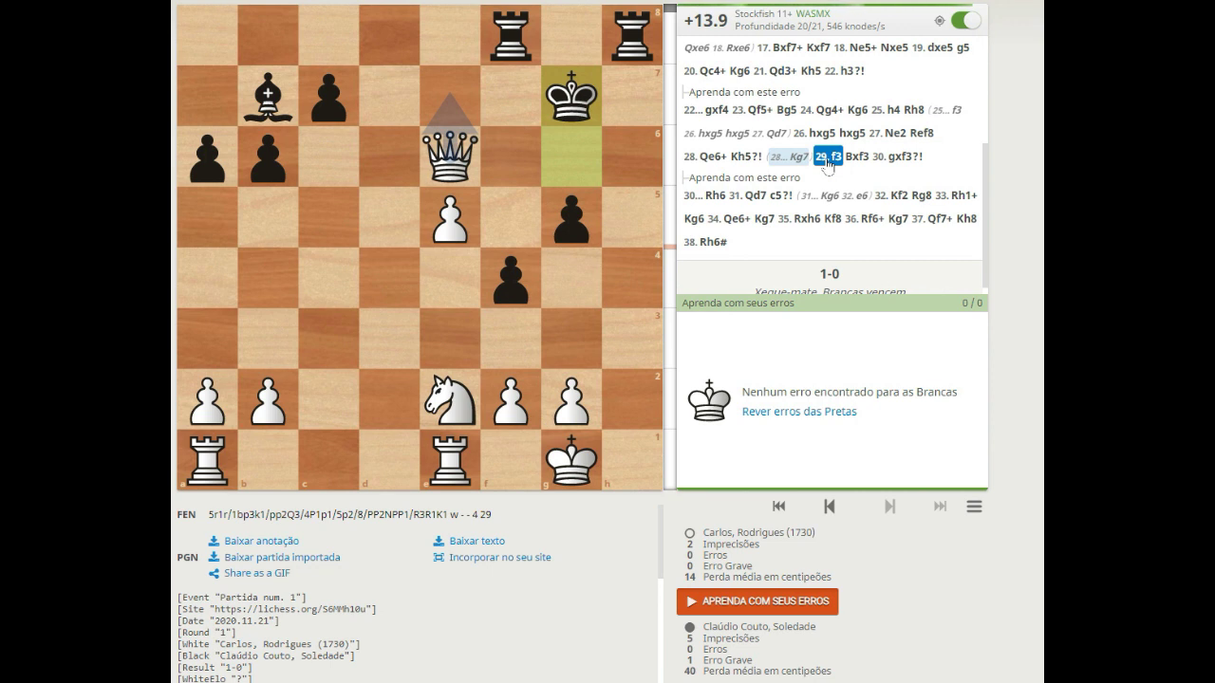
{"action": "left_click", "coordinate": [790, 157]}
{"action": "left_click", "coordinate": [750, 158]}
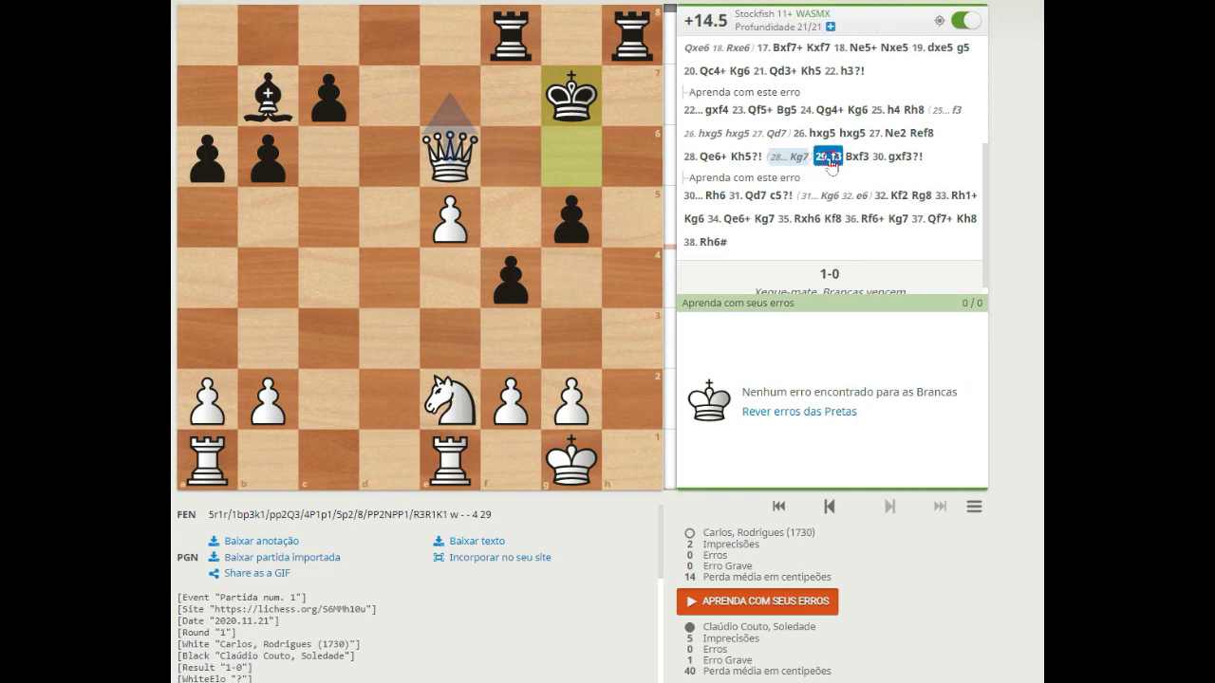
{"action": "left_click", "coordinate": [829, 161]}
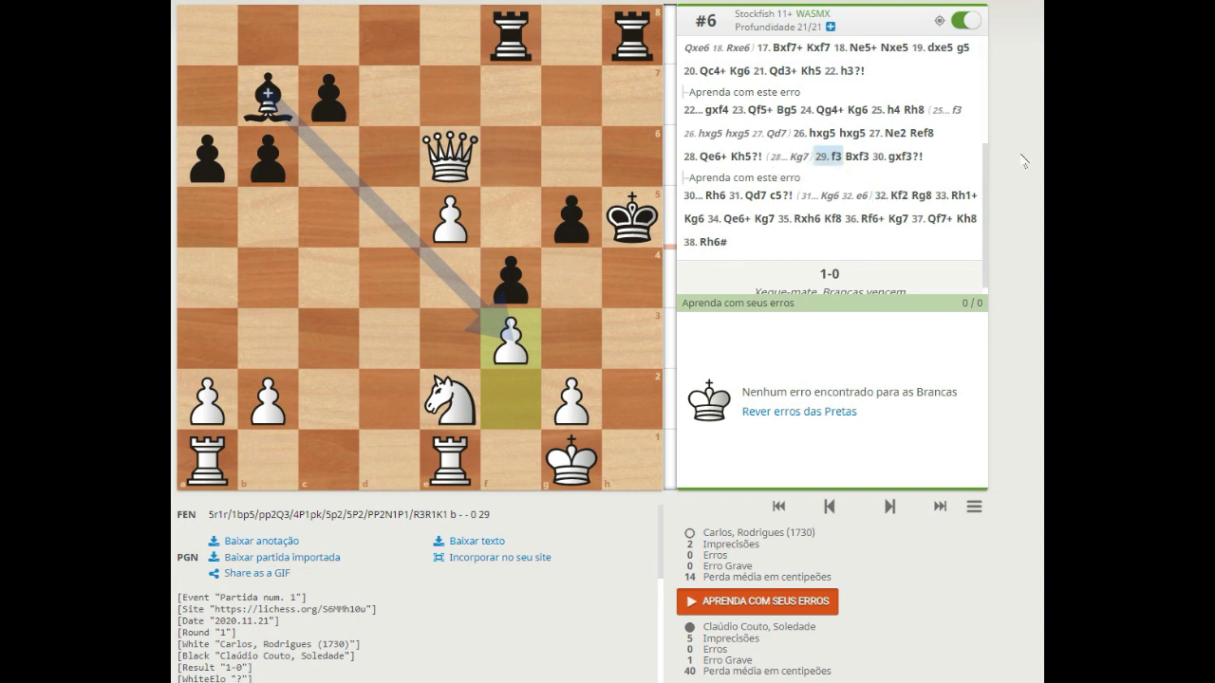
Advance the game through 29...Bxf3 30. gxf3, step back to 29...Bxf3, and return to 30. gxf3
{"action": "key", "text": "Right"}
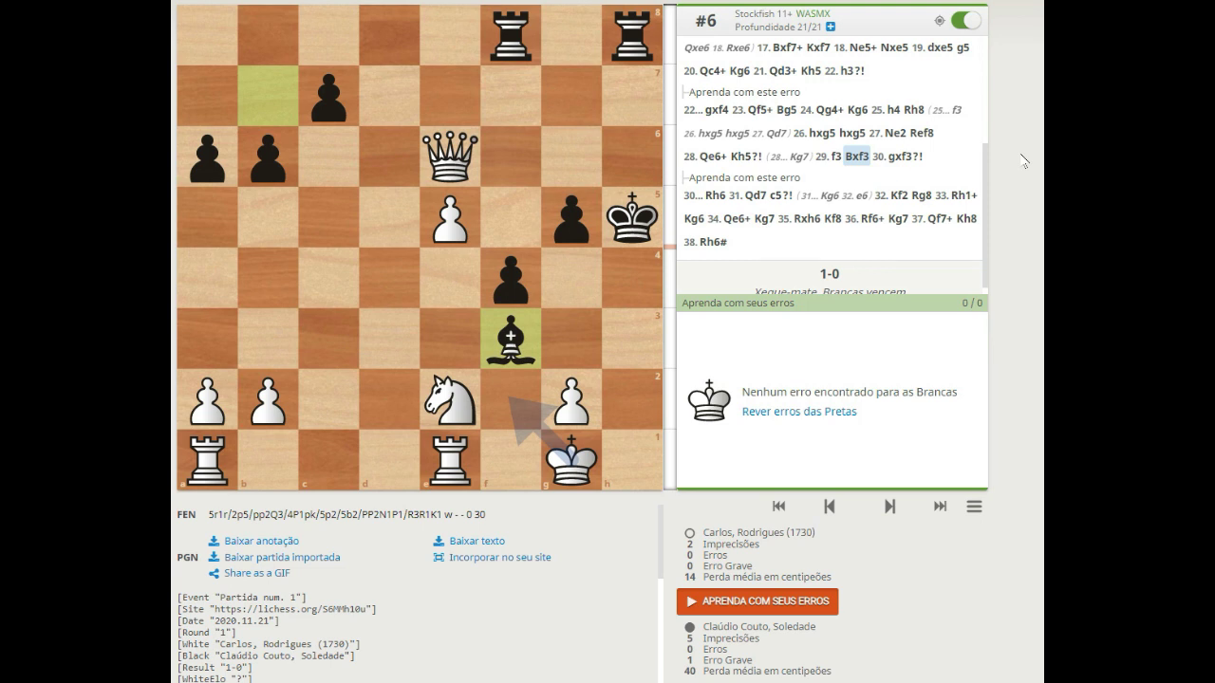
{"action": "key", "text": "Right"}
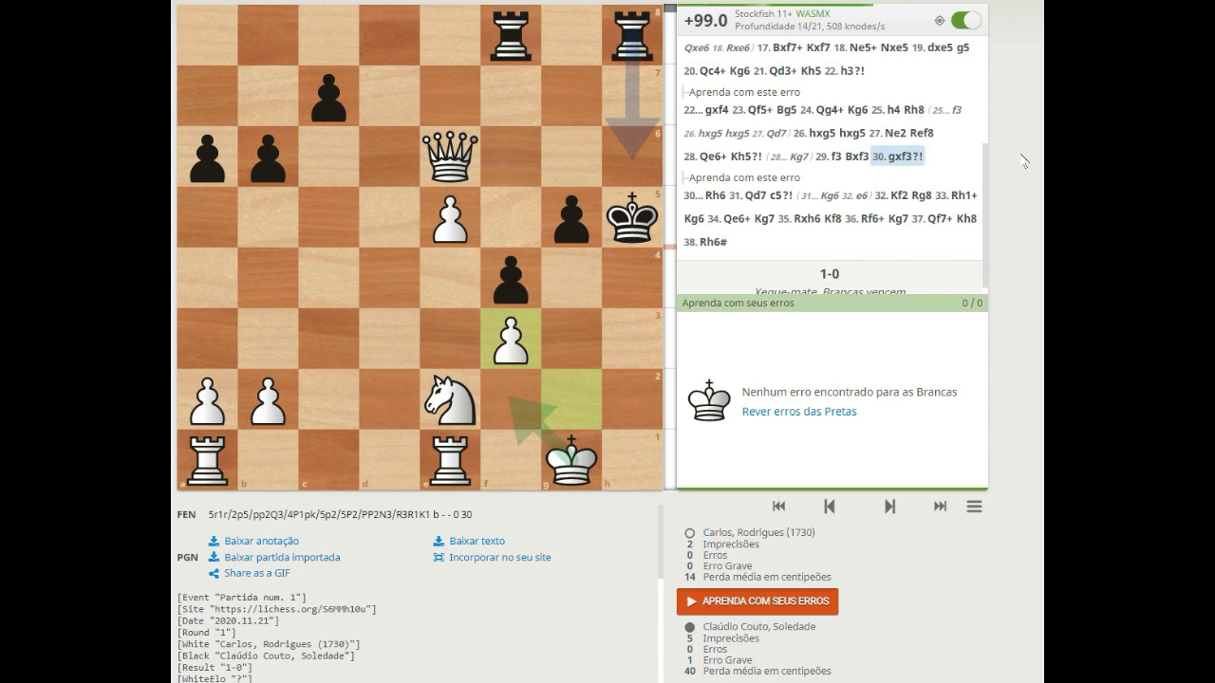
{"action": "key", "text": "Left"}
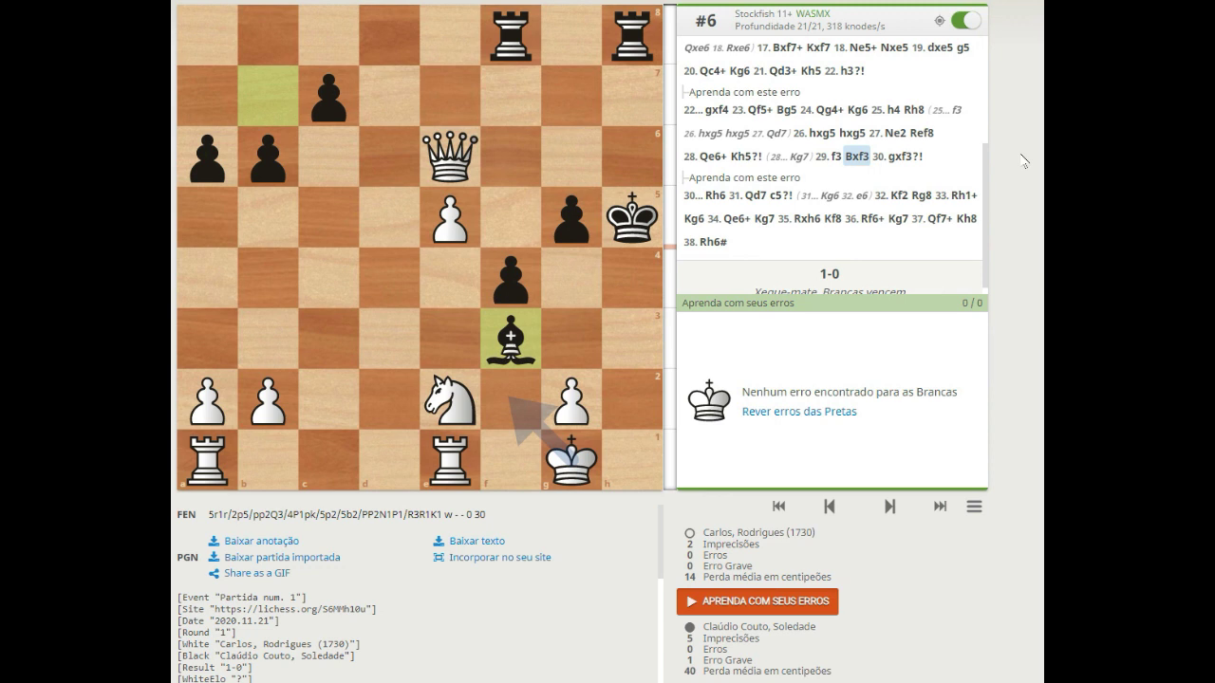
{"action": "key", "text": "Right"}
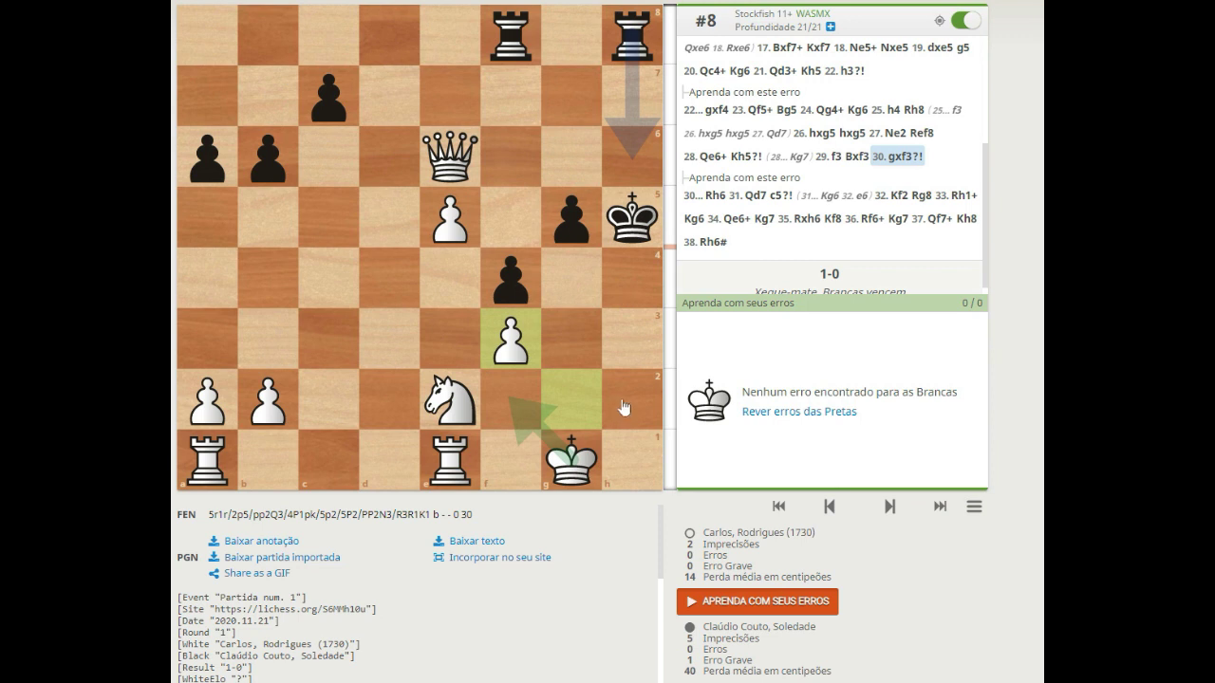
Draw arrows from g1 to f2 and from g2 to f3, and clear them
{"action": "left_click_drag", "start_coordinate": [572, 467], "coordinate": [505, 407]}
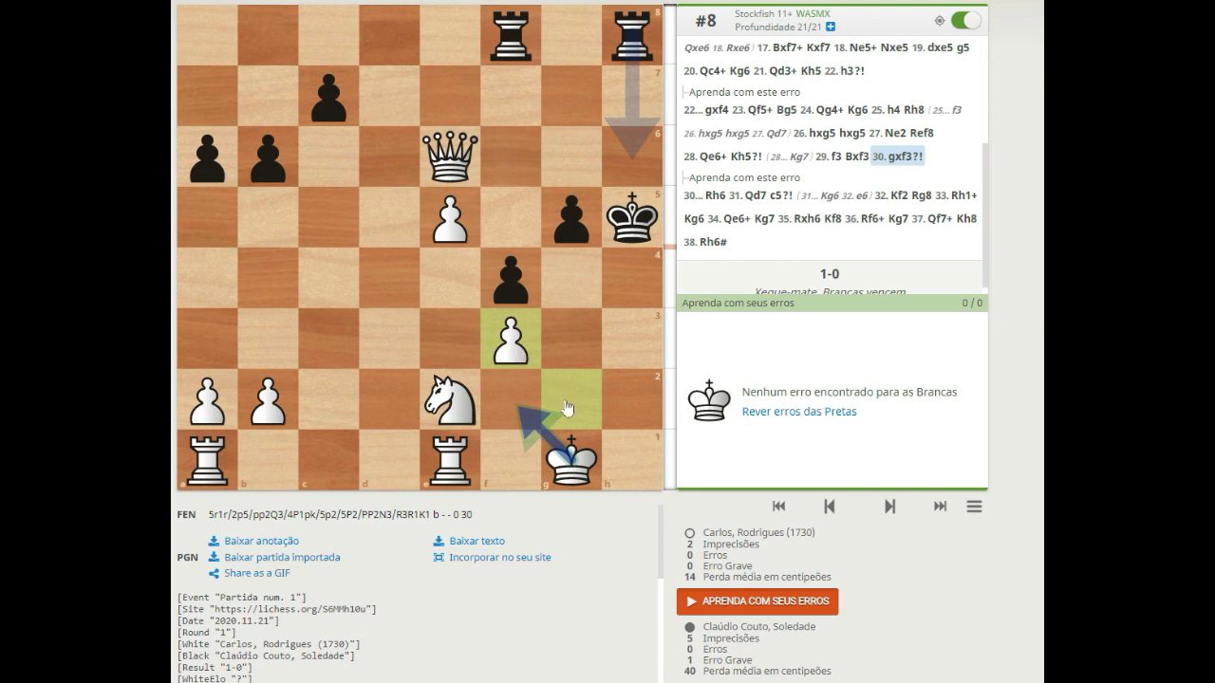
{"action": "left_click_drag", "start_coordinate": [565, 409], "coordinate": [514, 343]}
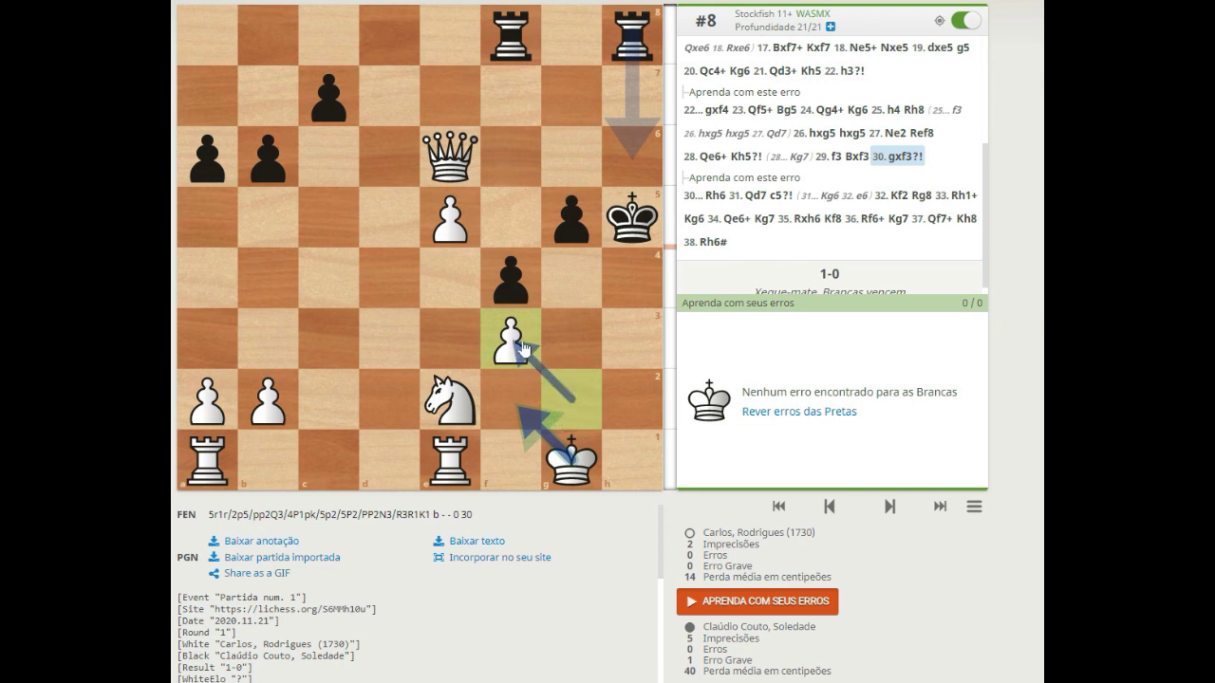
{"action": "left_click", "coordinate": [563, 460]}
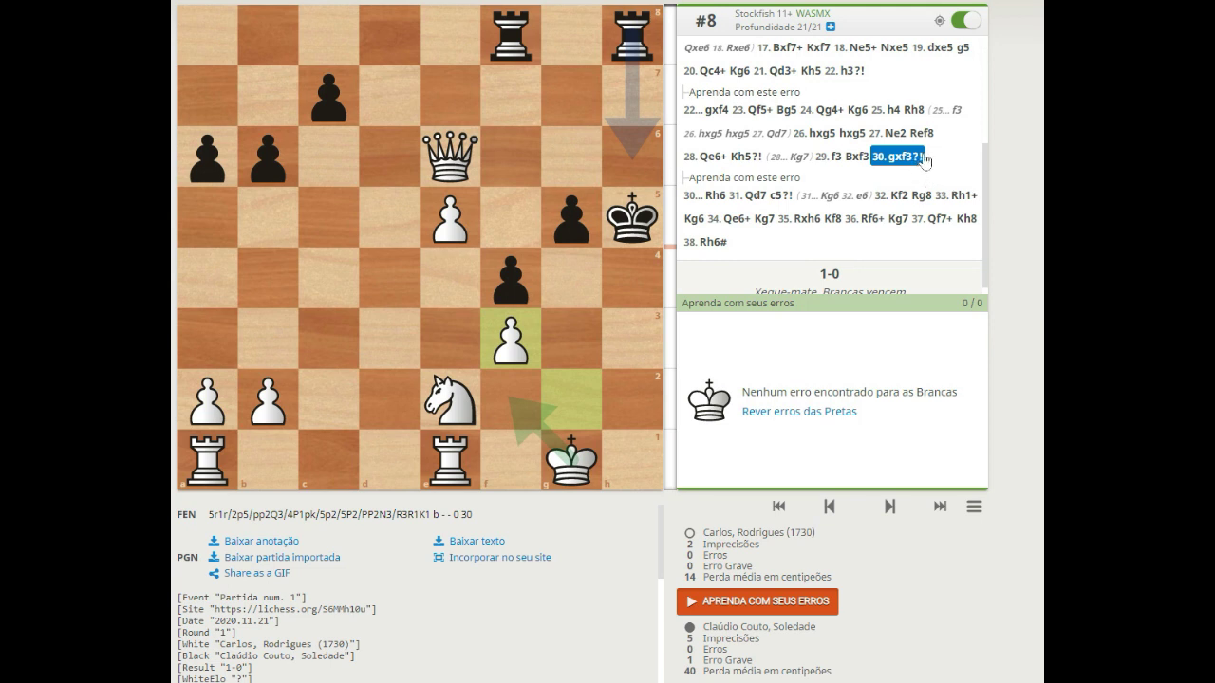
Advance the game through 30...Rh6 31. Qd7, draw an arrow from d7 to h3, and clear it
{"action": "key", "text": "Right"}
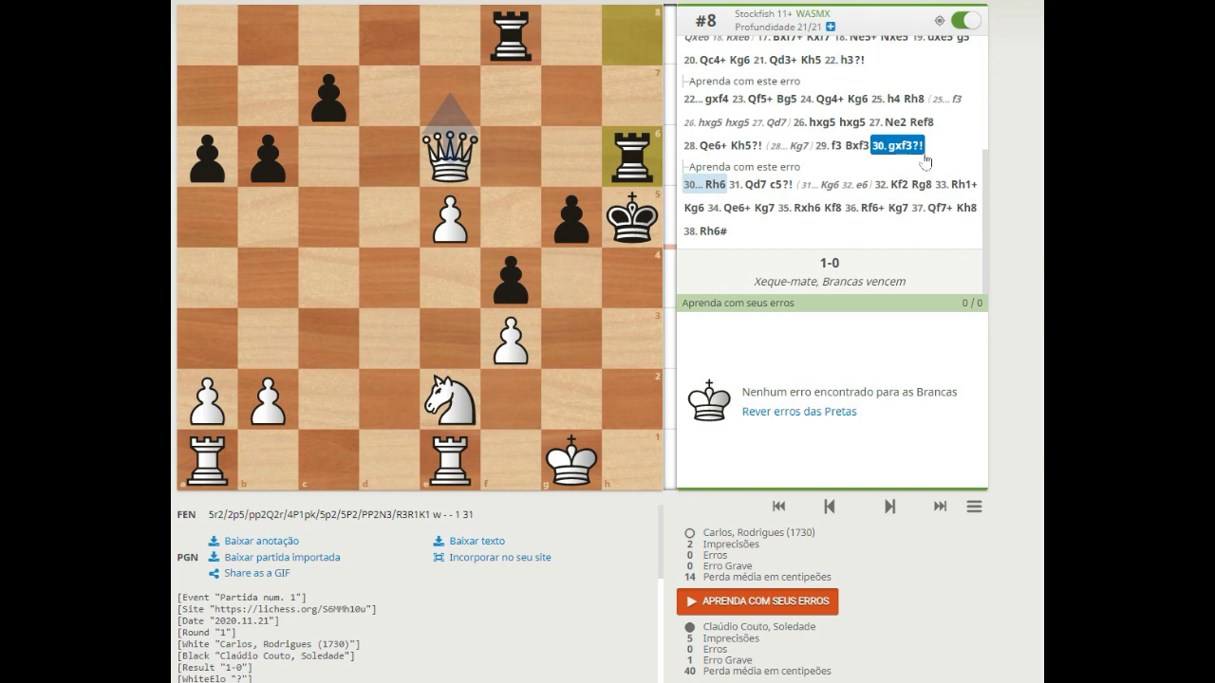
{"action": "key", "text": "Right"}
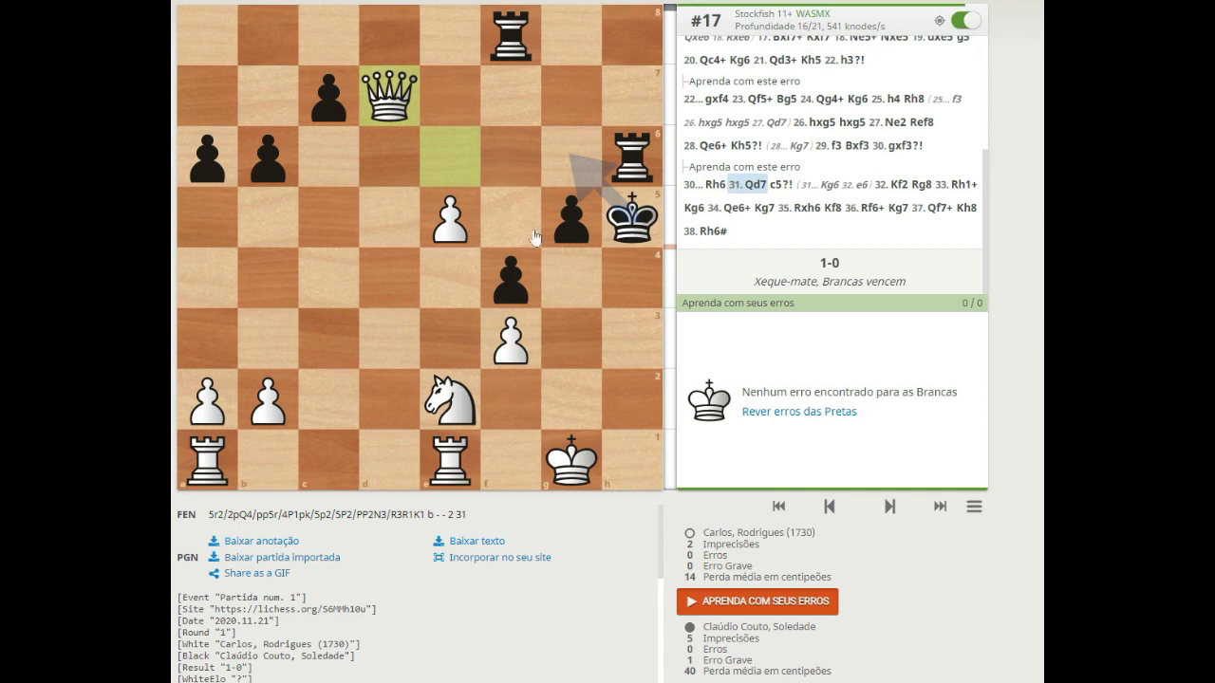
{"action": "left_click_drag", "start_coordinate": [384, 92], "coordinate": [628, 347]}
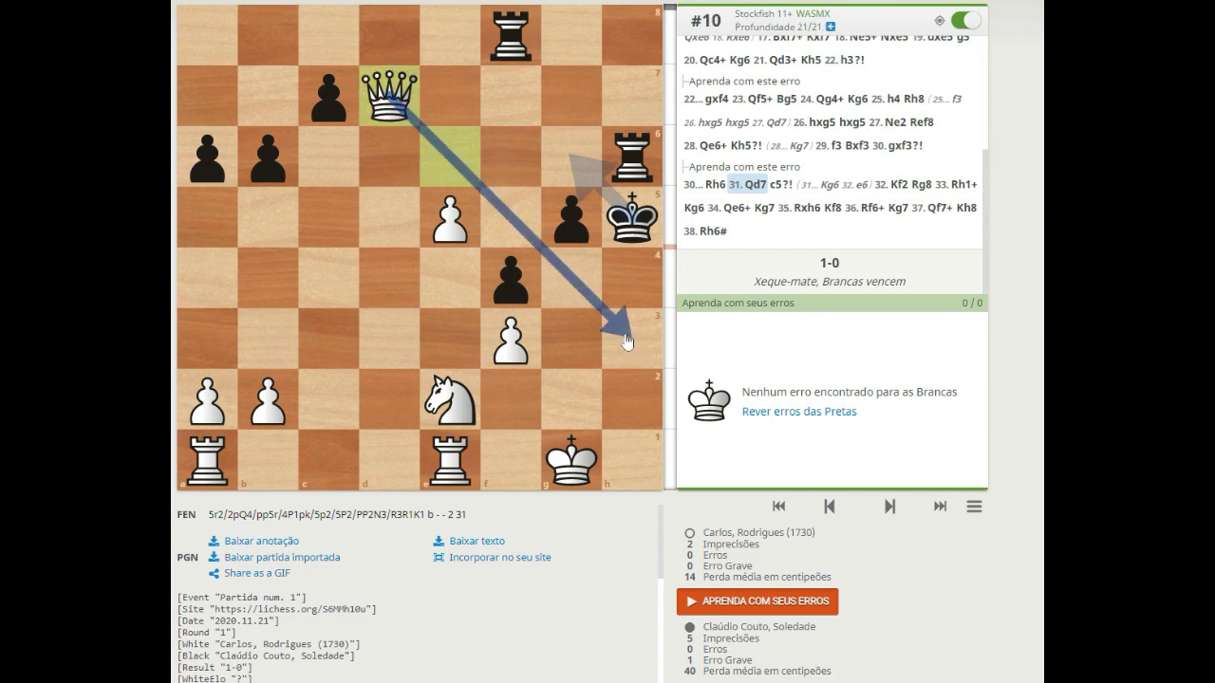
{"action": "left_click", "coordinate": [631, 346]}
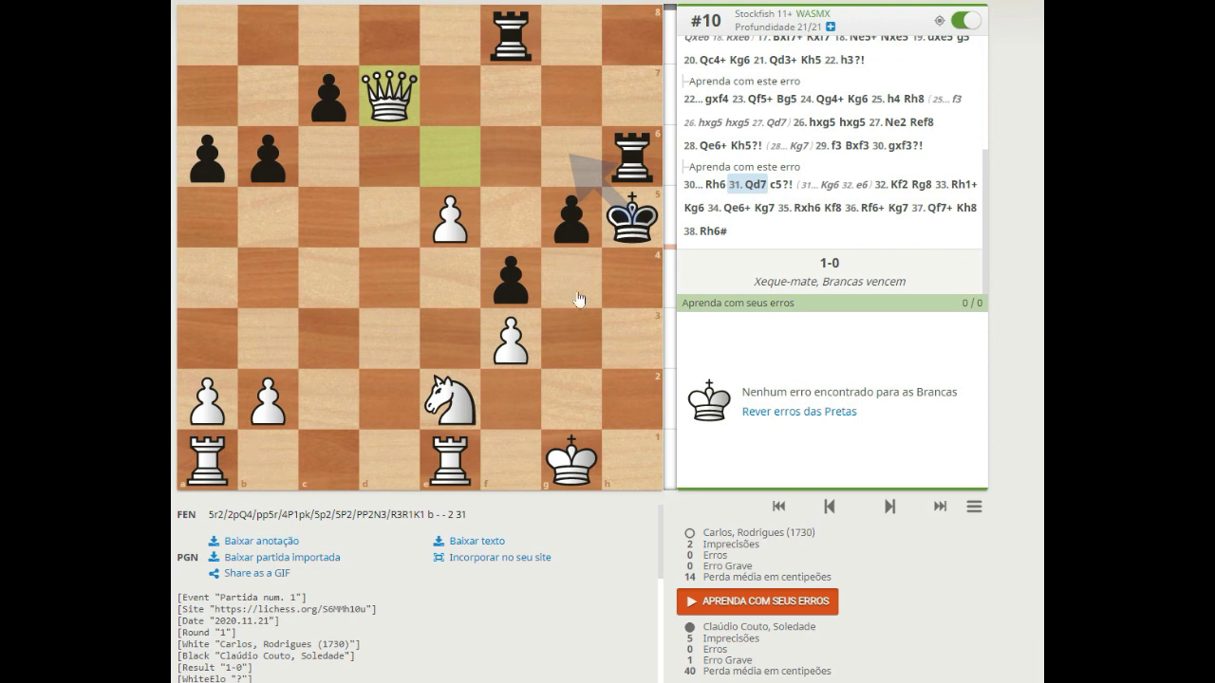
Draw an arrow from e6 to e7, clear it, and advance the game through 31...c5 32. Kf2
{"action": "left_click_drag", "start_coordinate": [447, 149], "coordinate": [449, 105]}
{"action": "left_click", "coordinate": [457, 107]}
{"action": "left_click", "coordinate": [781, 185]}
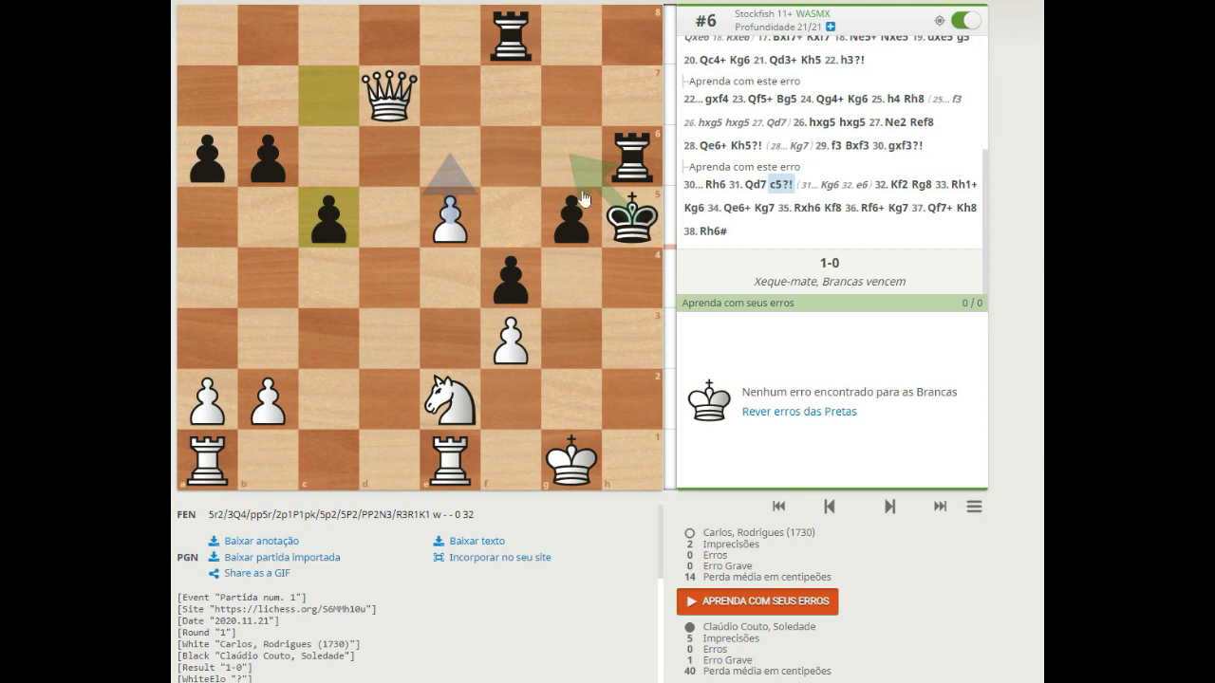
{"action": "left_click", "coordinate": [898, 186]}
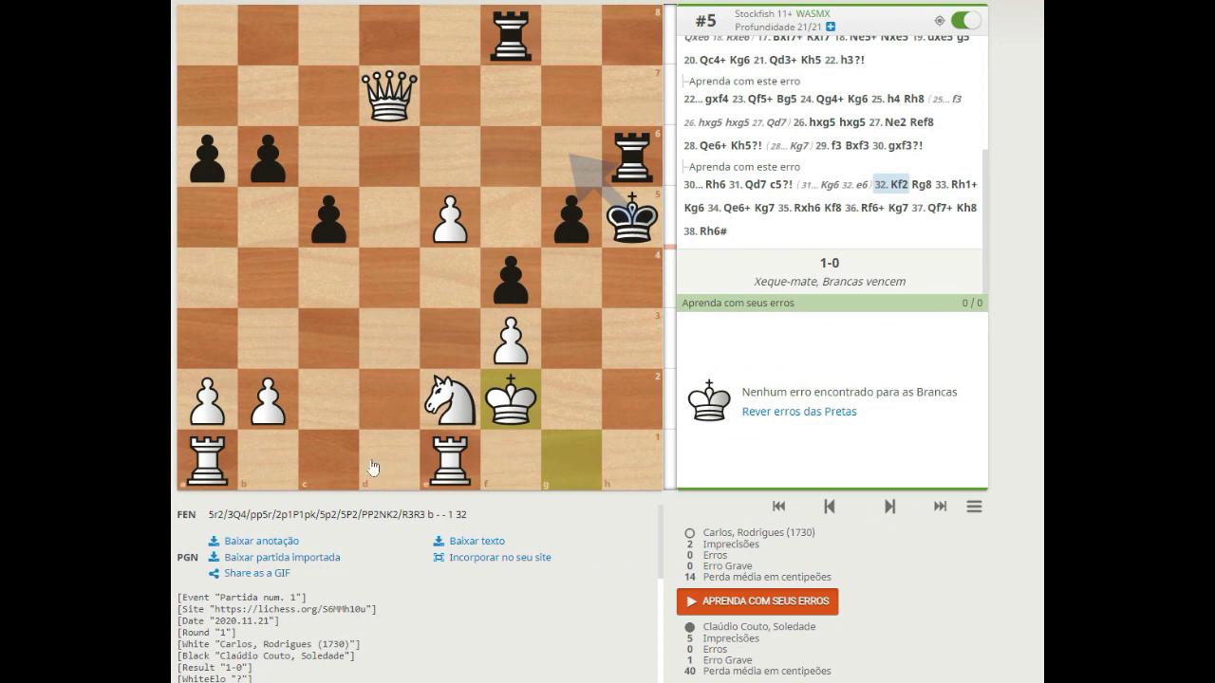
Draw arrows from d1 to h1 and from a1 to h1, and clear them
{"action": "left_click_drag", "start_coordinate": [386, 461], "coordinate": [630, 463]}
{"action": "left_click_drag", "start_coordinate": [201, 463], "coordinate": [638, 475]}
{"action": "left_click", "coordinate": [638, 475]}
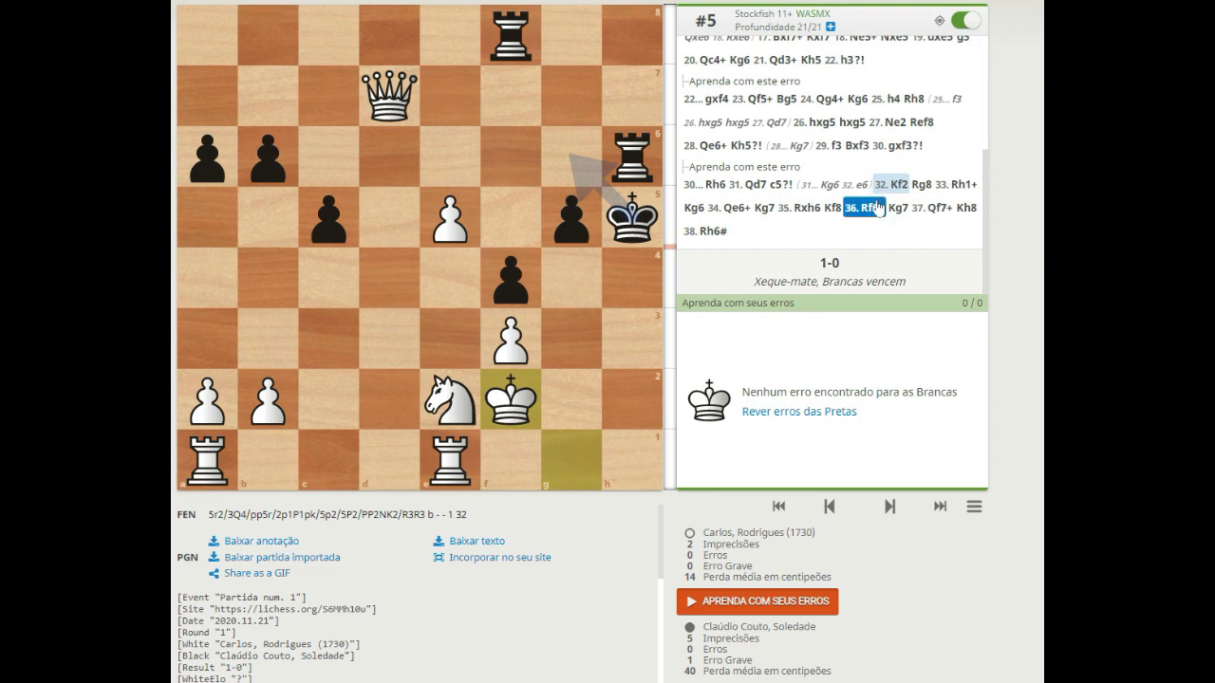
Go back to 31...c5, replay 32. Kf2 Rg8 33. Rh1+, and return to 32...Rg8
{"action": "left_click", "coordinate": [780, 185]}
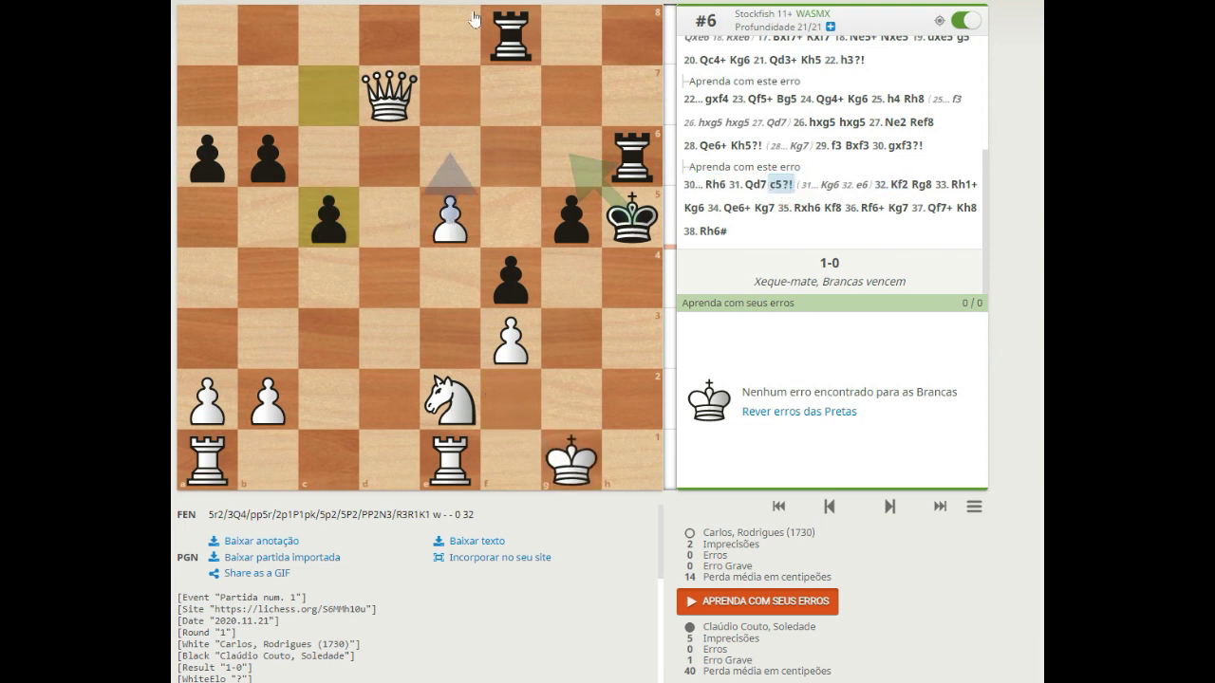
{"action": "left_click", "coordinate": [894, 185]}
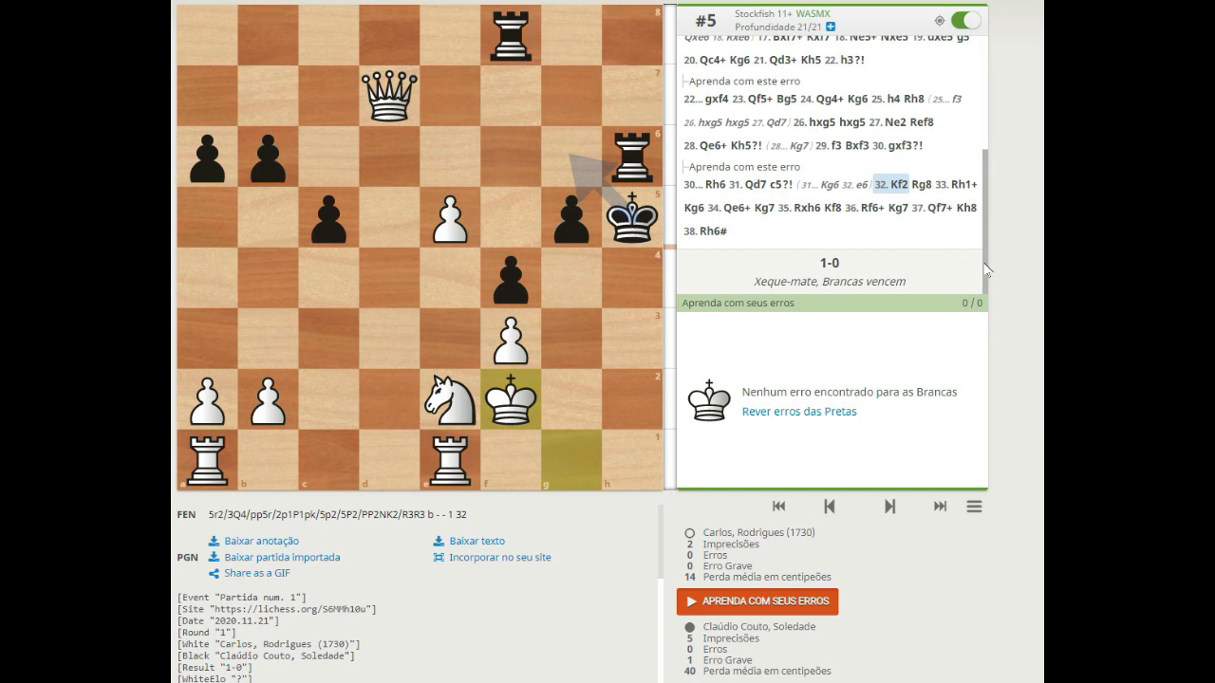
{"action": "key", "text": "Right"}
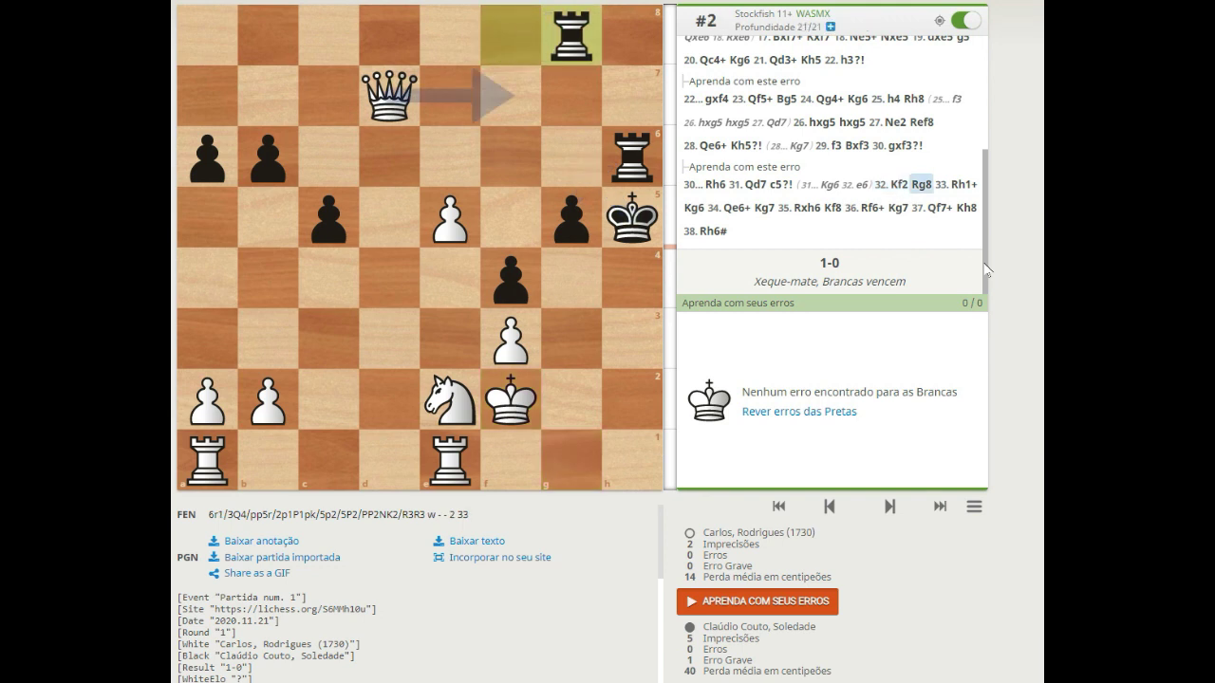
{"action": "key", "text": "Right"}
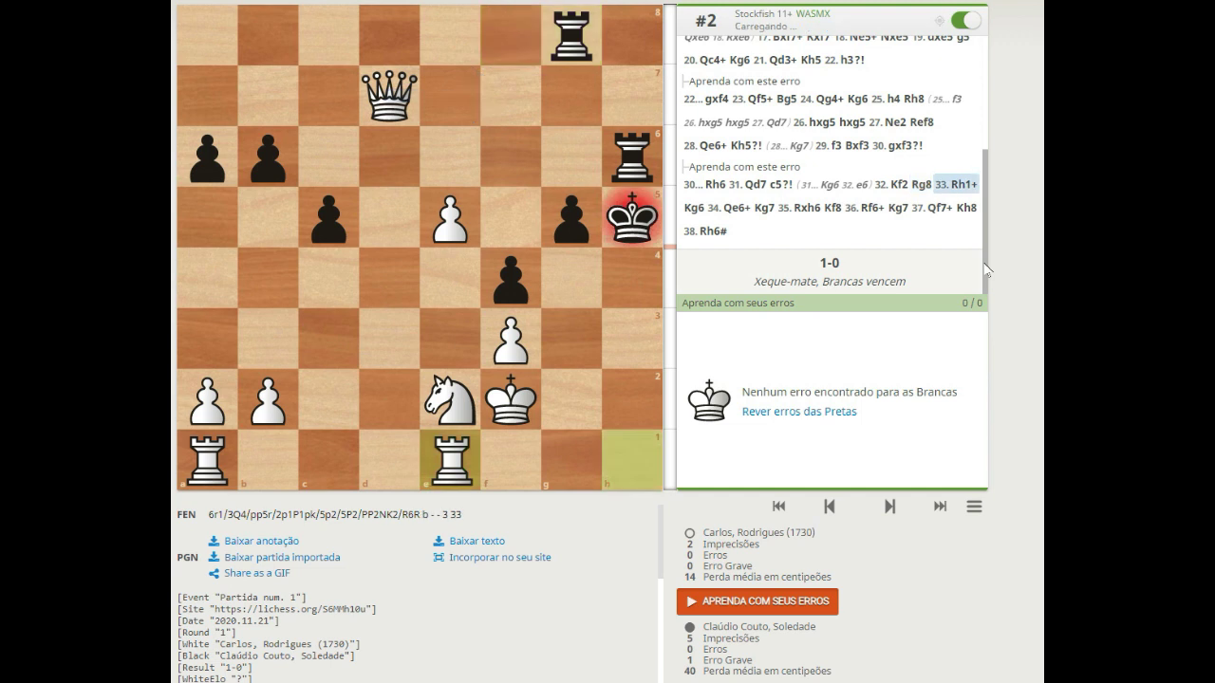
{"action": "key", "text": "Left"}
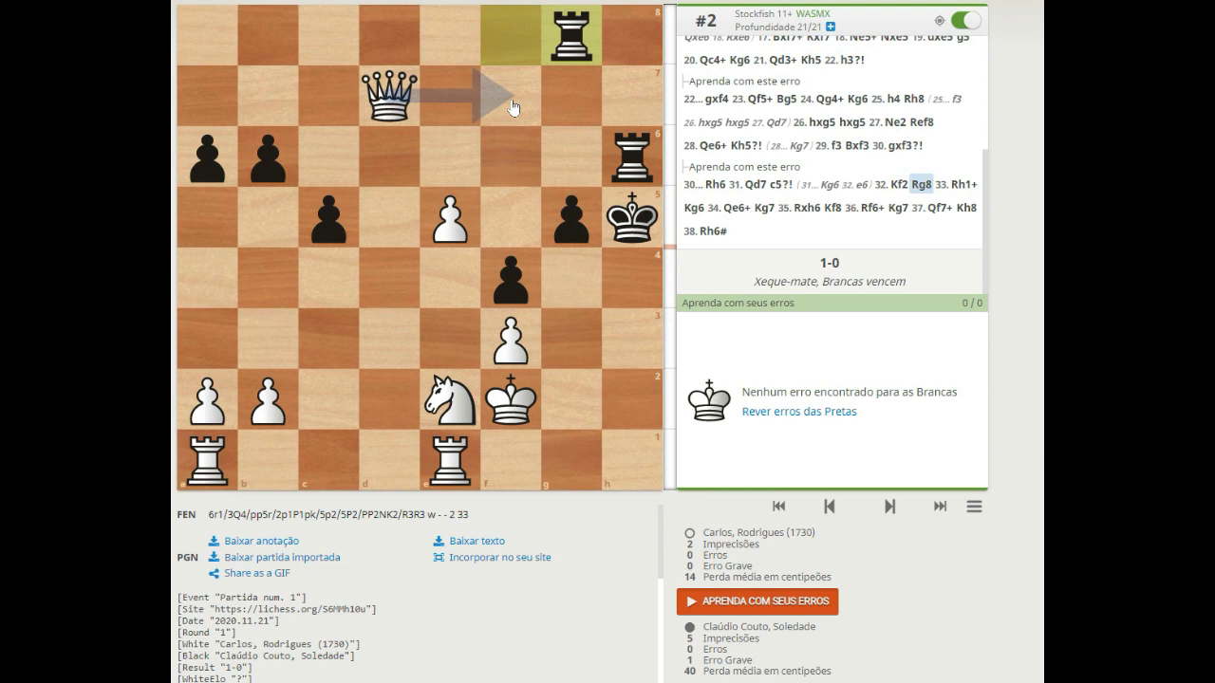
Draw arrows from f7 to g8 and h5 and from g8 and h6 to g6, and clear them
{"action": "mouse_move", "coordinate": [511, 104]}
{"action": "left_mouse_down"}
{"action": "mouse_move", "coordinate": [560, 95]}
{"action": "mouse_move", "coordinate": [571, 43]}
{"action": "left_mouse_up"}
{"action": "left_click_drag", "start_coordinate": [510, 100], "coordinate": [642, 223]}
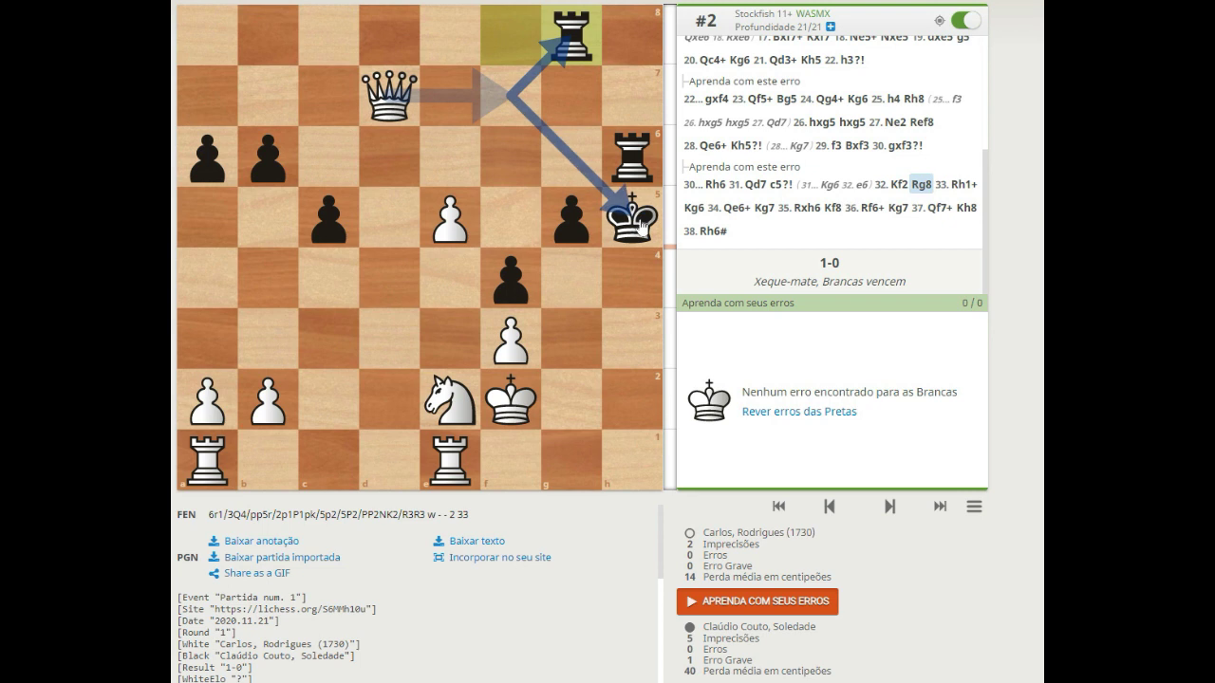
{"action": "mouse_move", "coordinate": [571, 38]}
{"action": "left_mouse_down"}
{"action": "mouse_move", "coordinate": [589, 183]}
{"action": "mouse_move", "coordinate": [621, 161]}
{"action": "mouse_move", "coordinate": [575, 178]}
{"action": "left_mouse_up"}
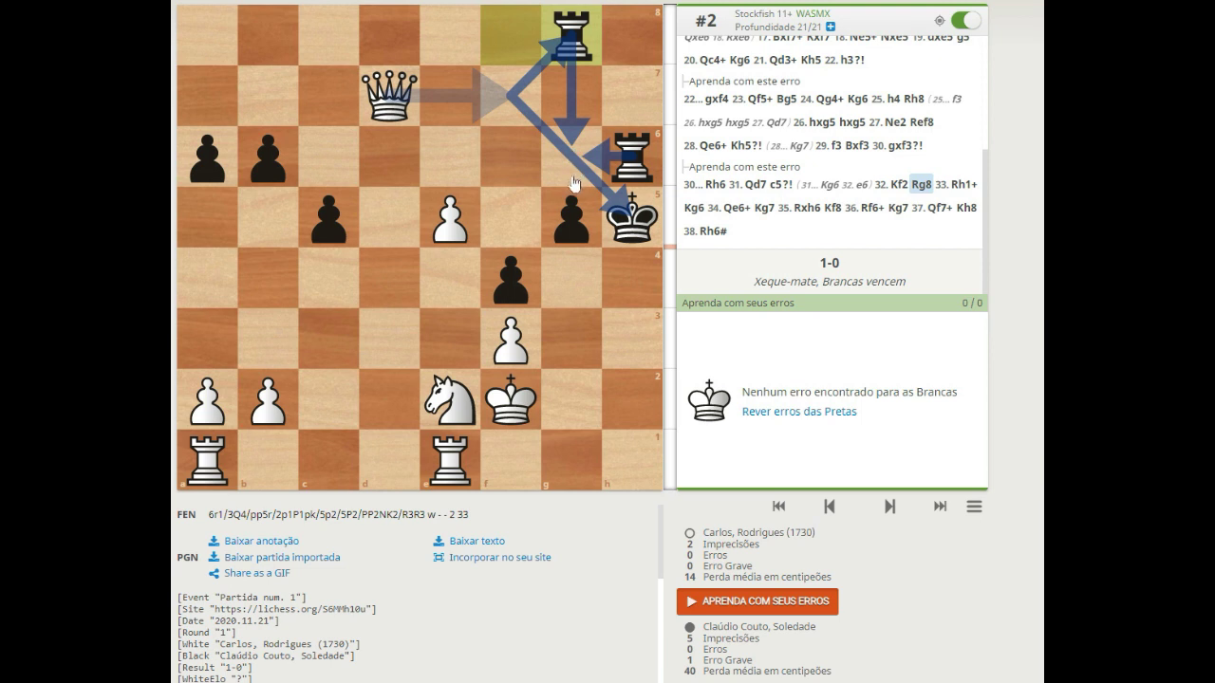
{"action": "left_click", "coordinate": [921, 187]}
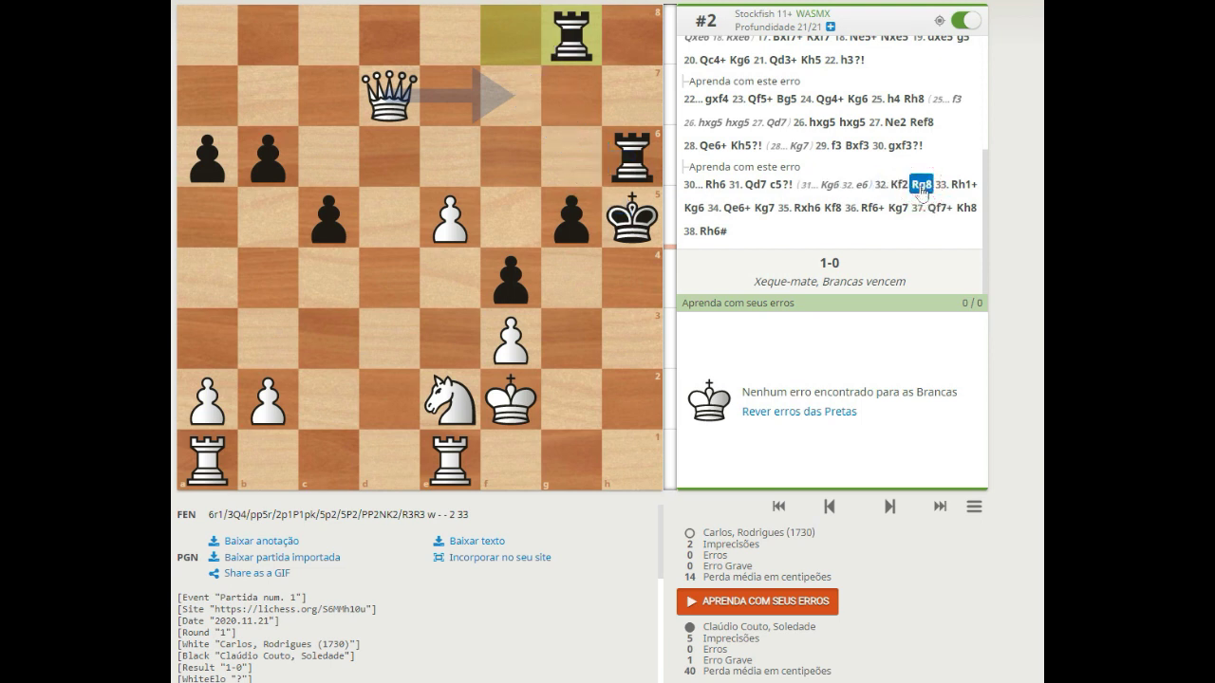
Advance the game through 33. Rh1+ Kg6 34. Qe6+ Kg7 35. Rxh6
{"action": "left_click", "coordinate": [975, 192]}
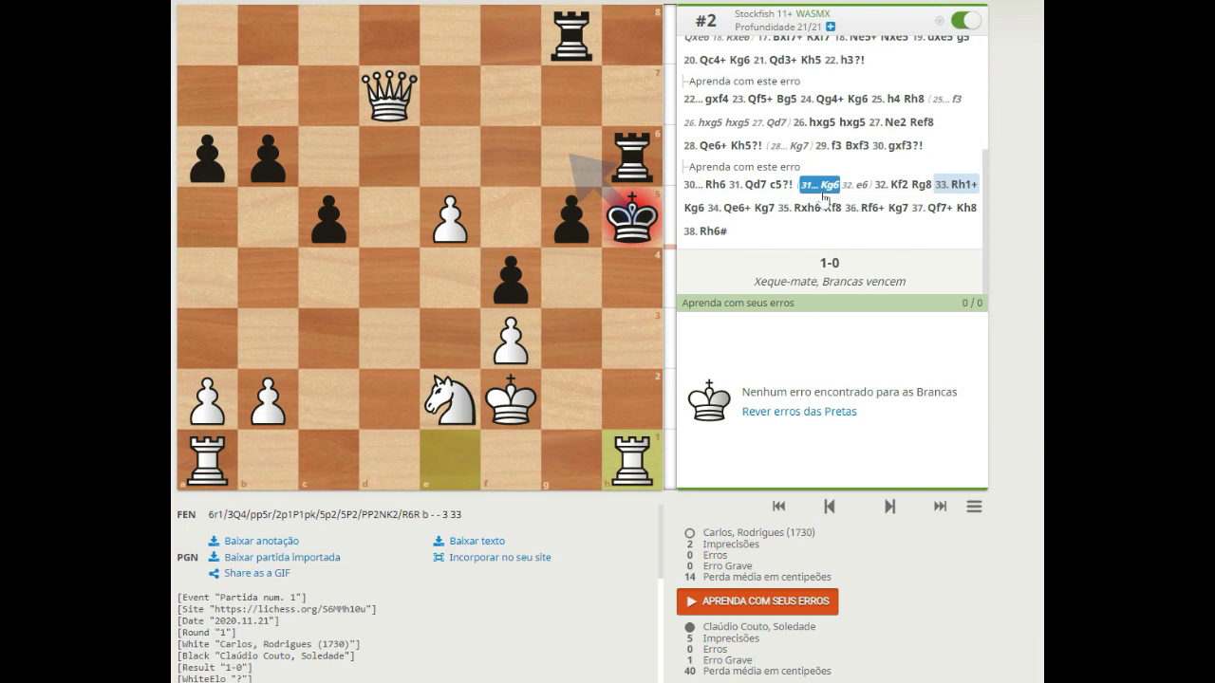
{"action": "key", "text": "Right"}
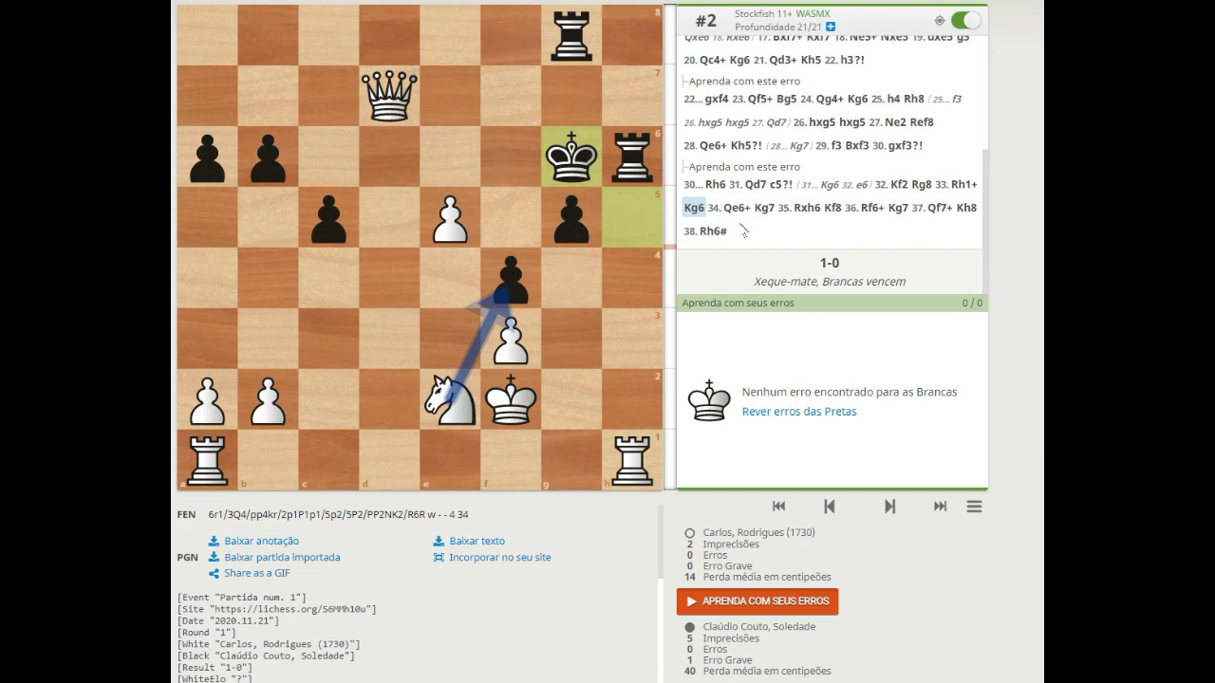
{"action": "left_click", "coordinate": [729, 211]}
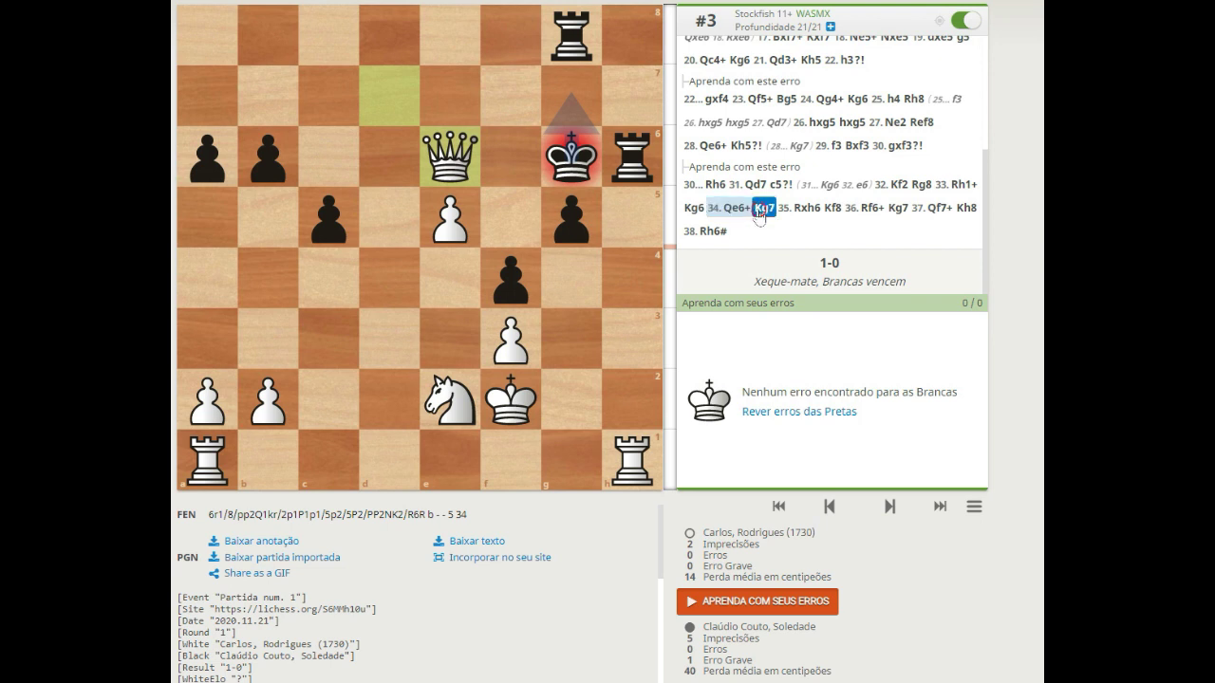
{"action": "left_click", "coordinate": [751, 216]}
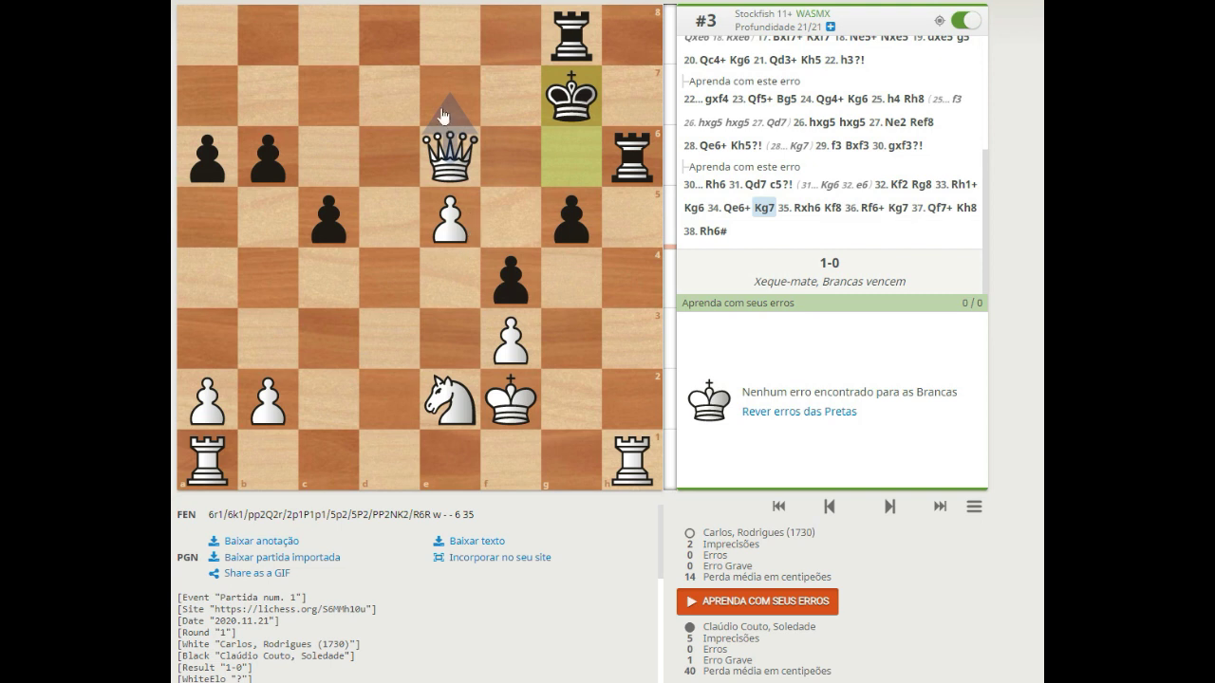
{"action": "left_click_drag", "start_coordinate": [630, 461], "coordinate": [628, 163]}
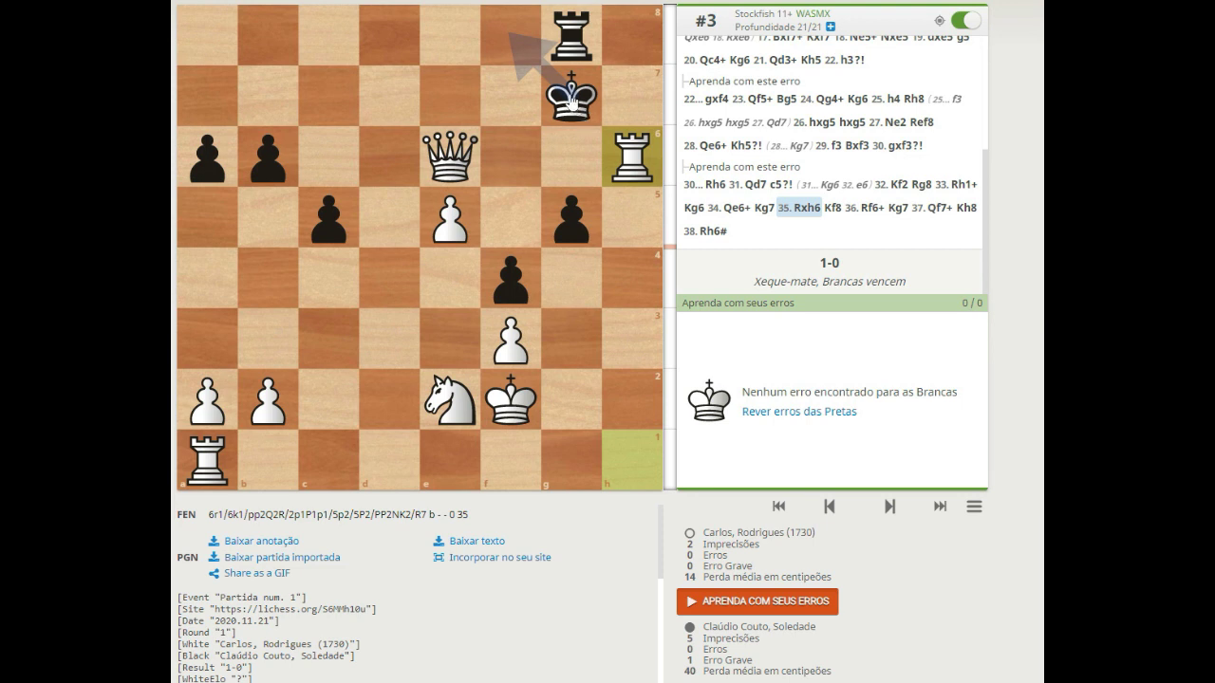
Advance the game through 35...Kf8 36. Rf6+ Kg7 37. Qf7+ Kh8 to the final move 38. Rh6#
{"action": "key", "text": "Right"}
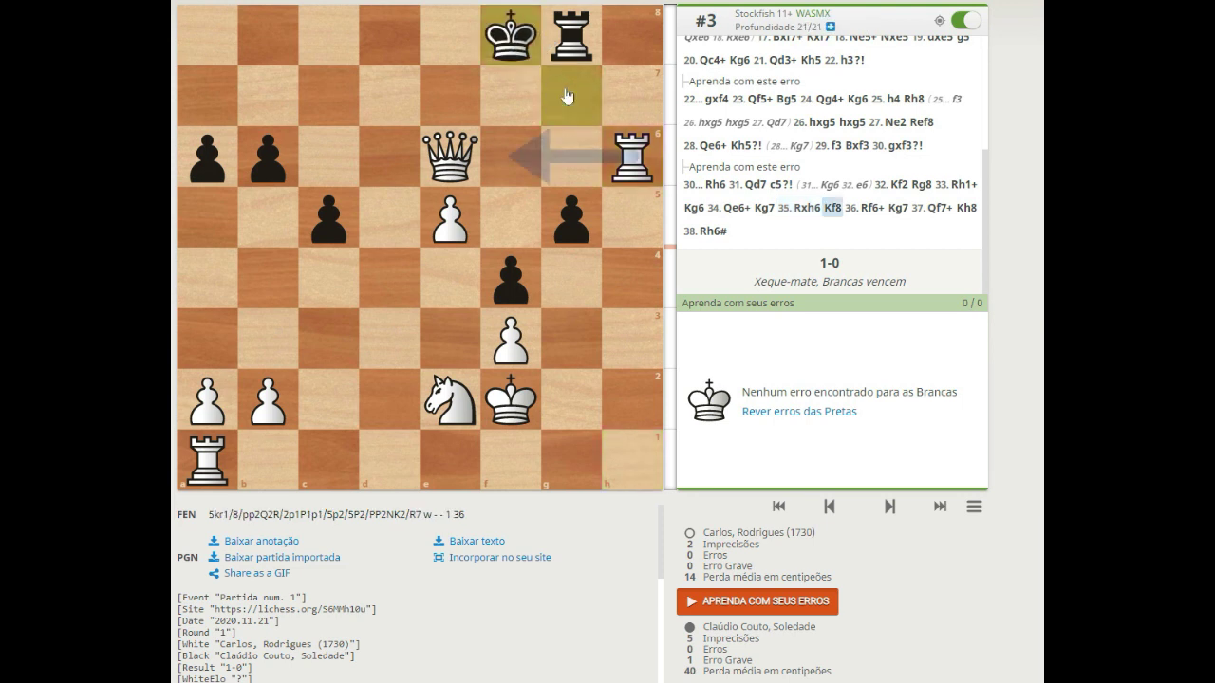
{"action": "key", "text": "Right"}
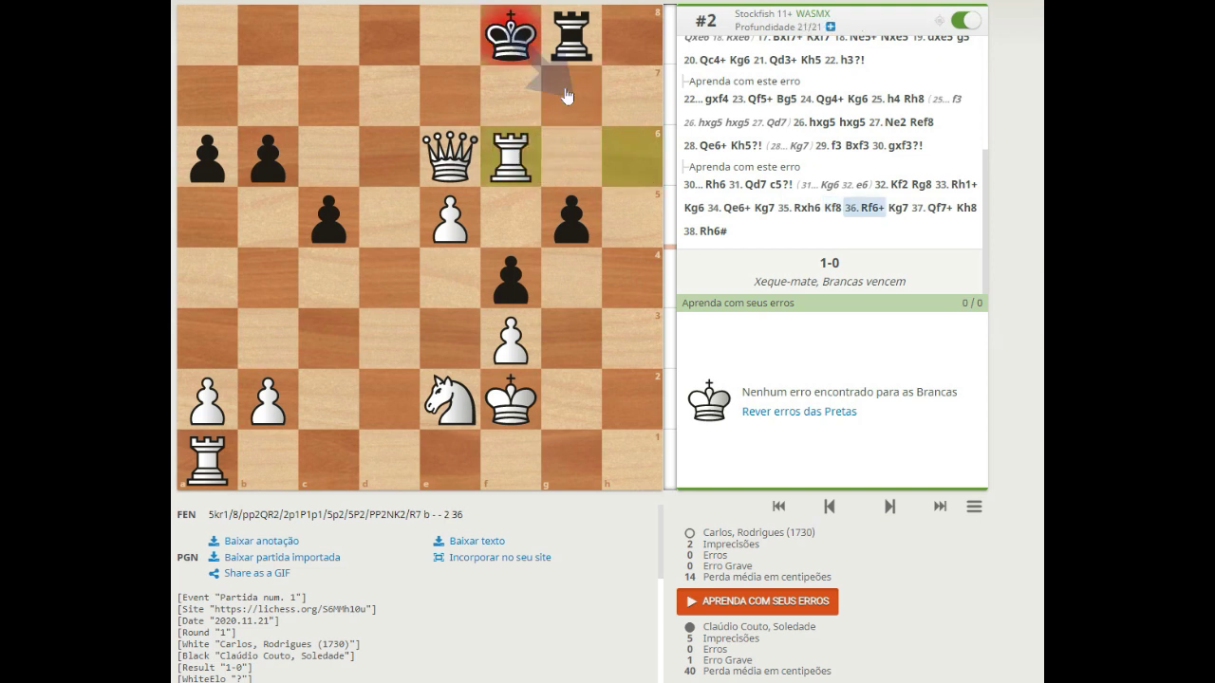
{"action": "key", "text": "Right"}
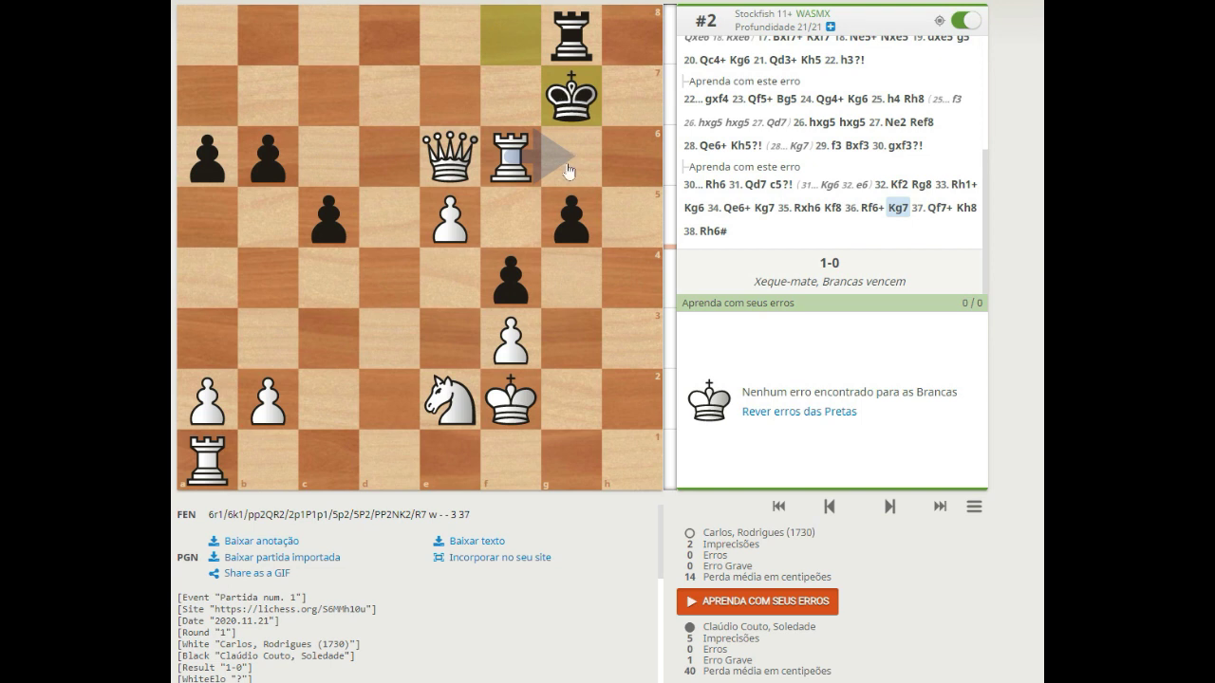
{"action": "key", "text": "Right"}
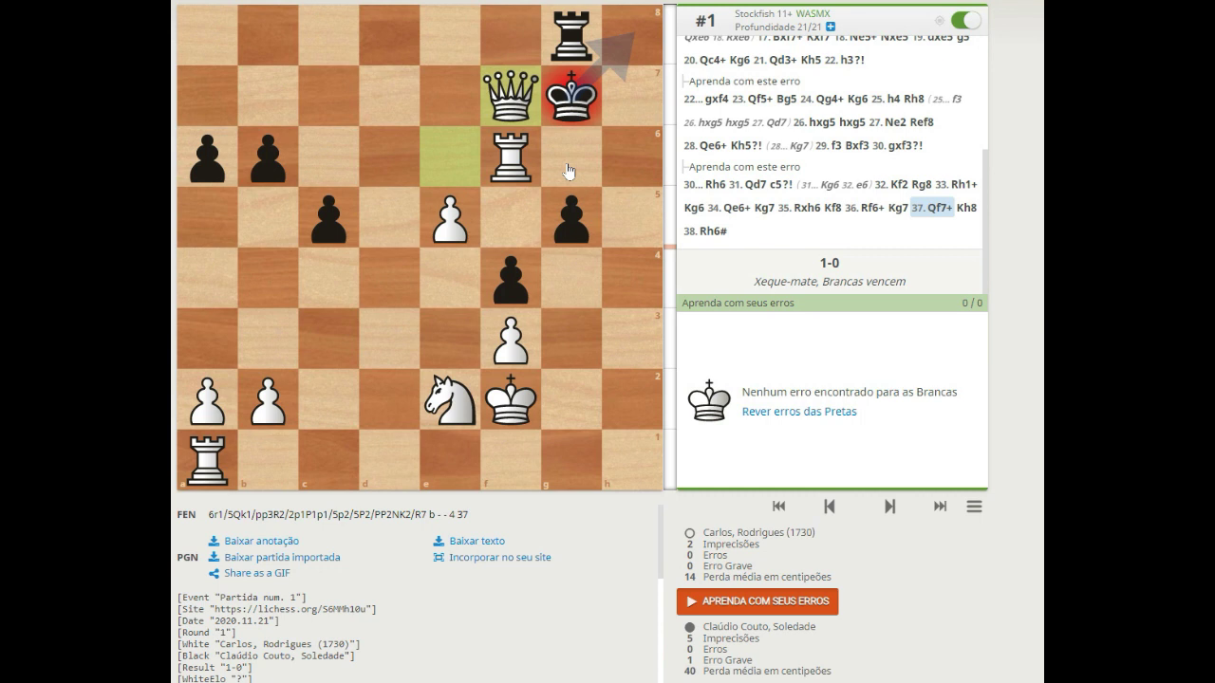
{"action": "key", "text": "Right"}
{"action": "key", "text": "Right"}
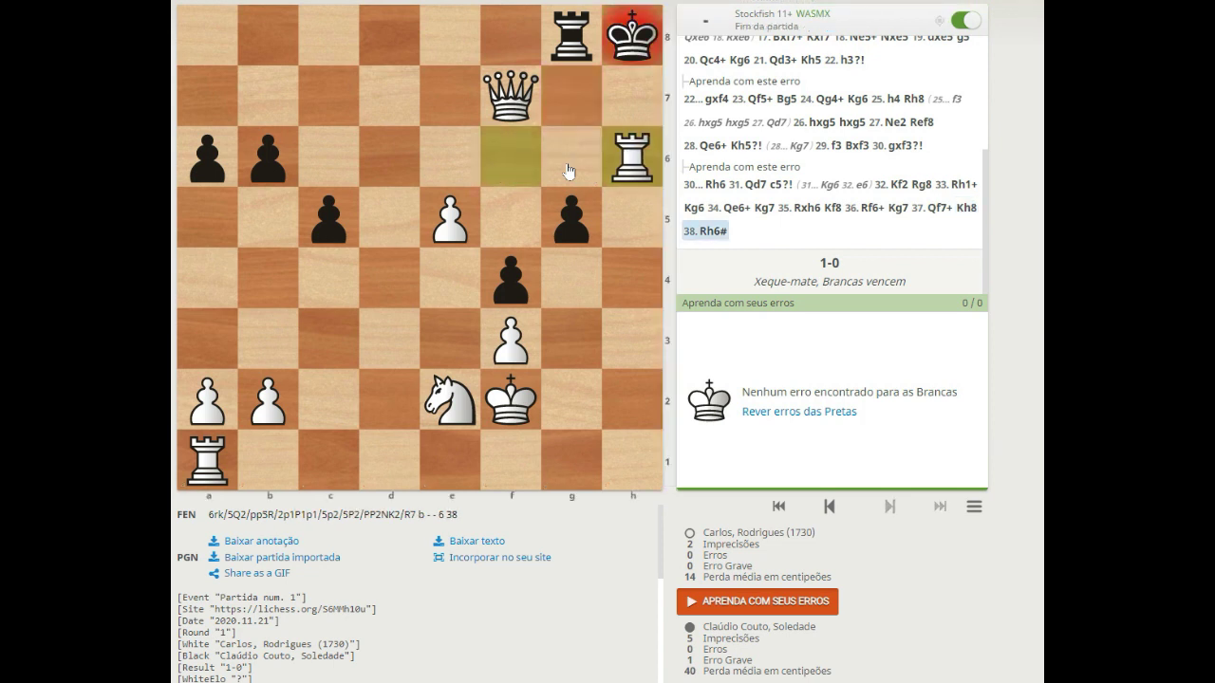
Return to 36...Kg7 and add the variation 37. Rg6+ Kh8 38. Qxg8#, marking g7 to f8 with an arrow before the last move
{"action": "key", "text": "Left"}
{"action": "key", "text": "Left"}
{"action": "key", "text": "Left"}
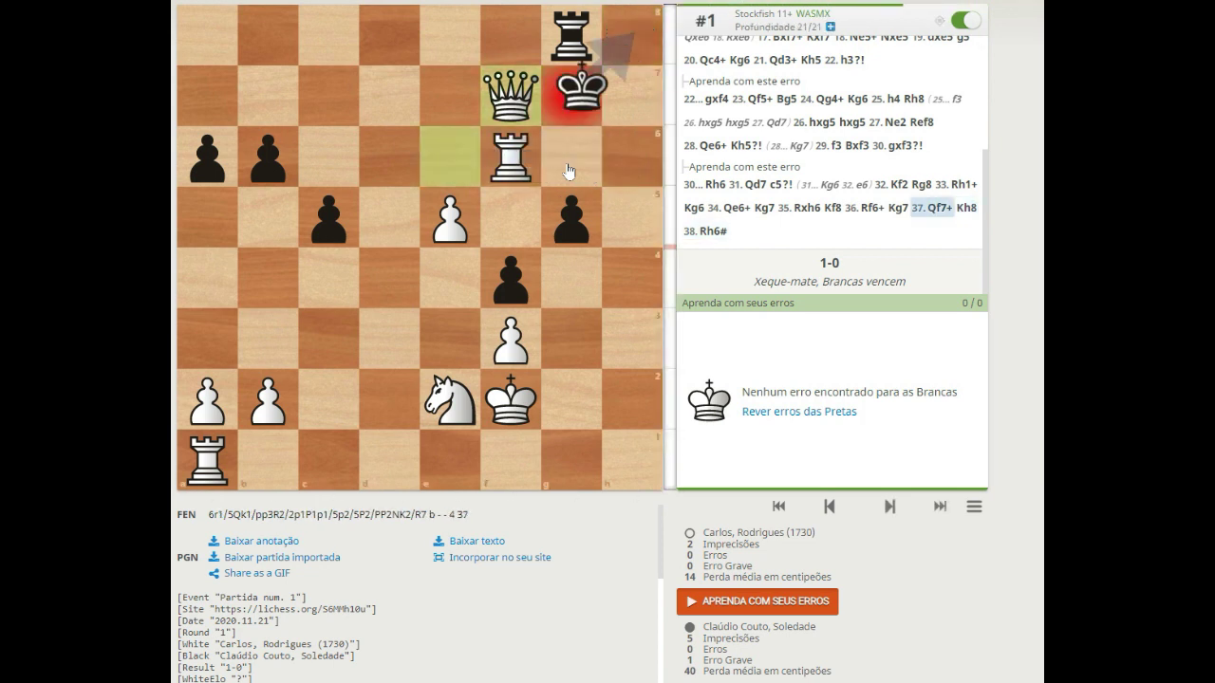
{"action": "left_click", "coordinate": [522, 167]}
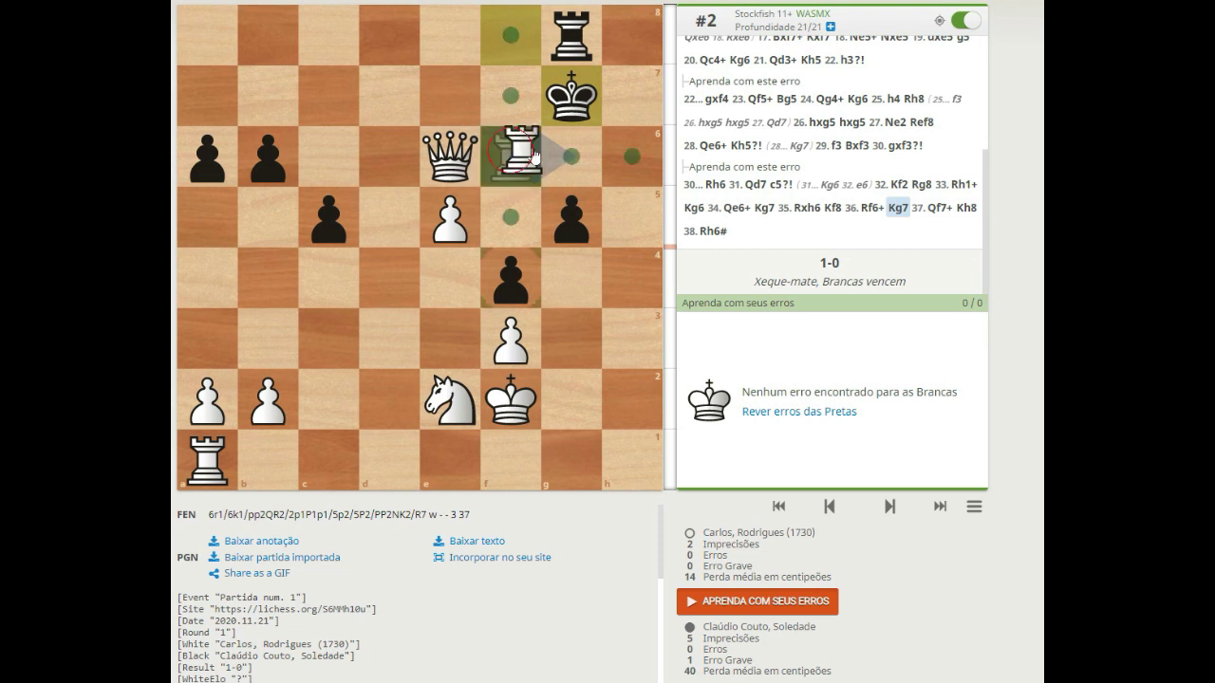
{"action": "left_click", "coordinate": [569, 160]}
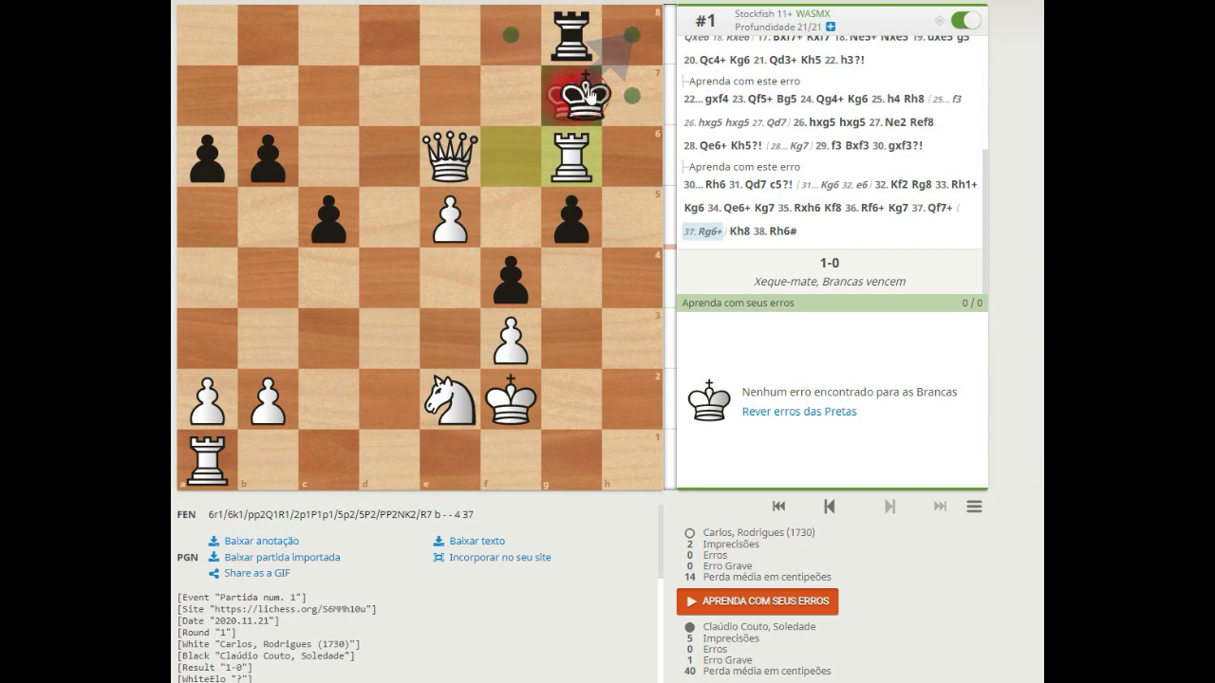
{"action": "left_click_drag", "start_coordinate": [586, 102], "coordinate": [632, 38]}
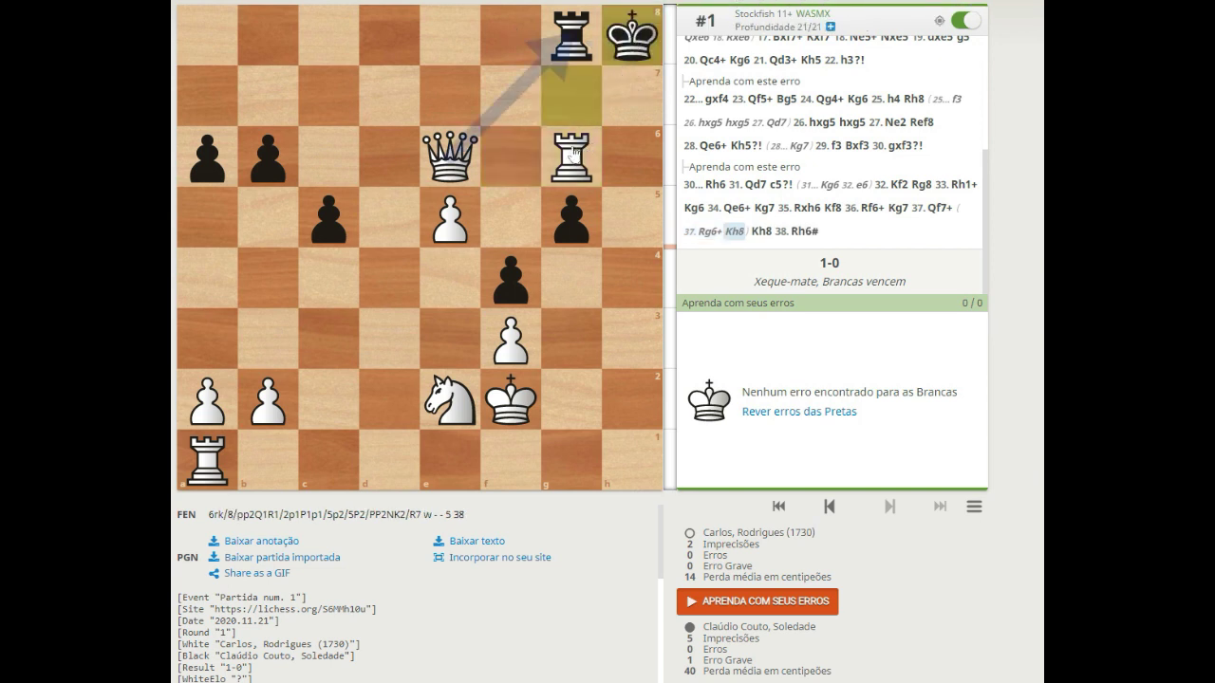
{"action": "left_click_drag", "start_coordinate": [573, 98], "coordinate": [518, 46]}
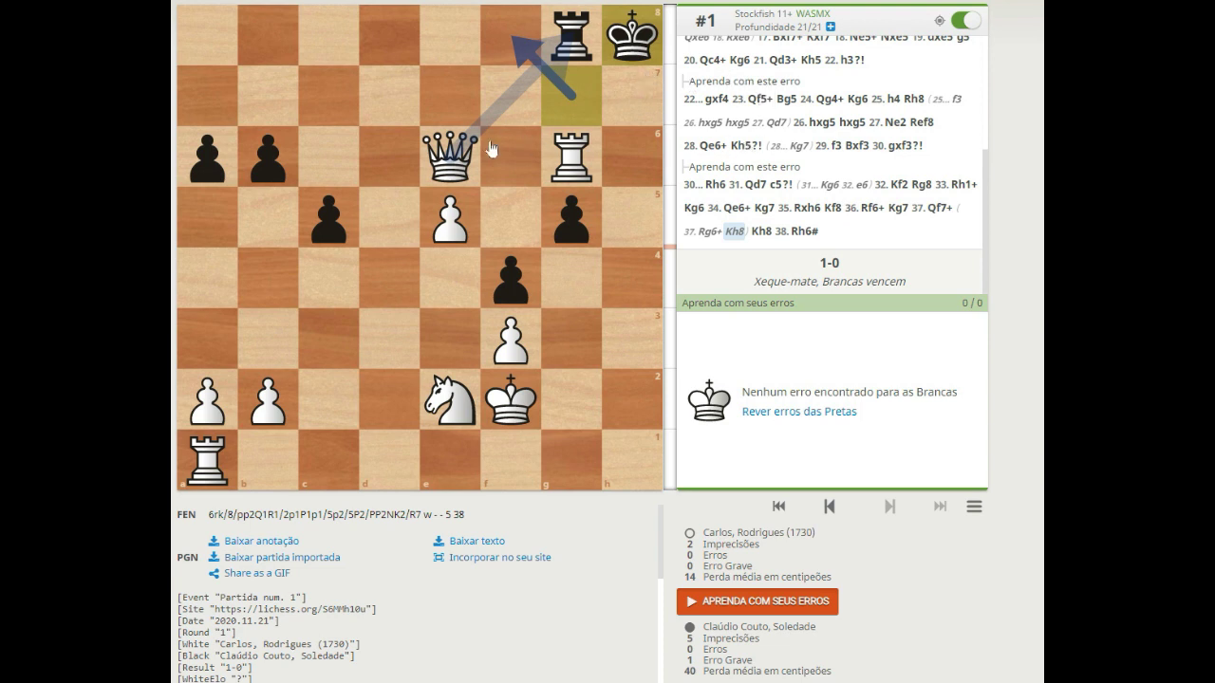
{"action": "left_click", "coordinate": [458, 153]}
{"action": "left_click", "coordinate": [571, 36]}
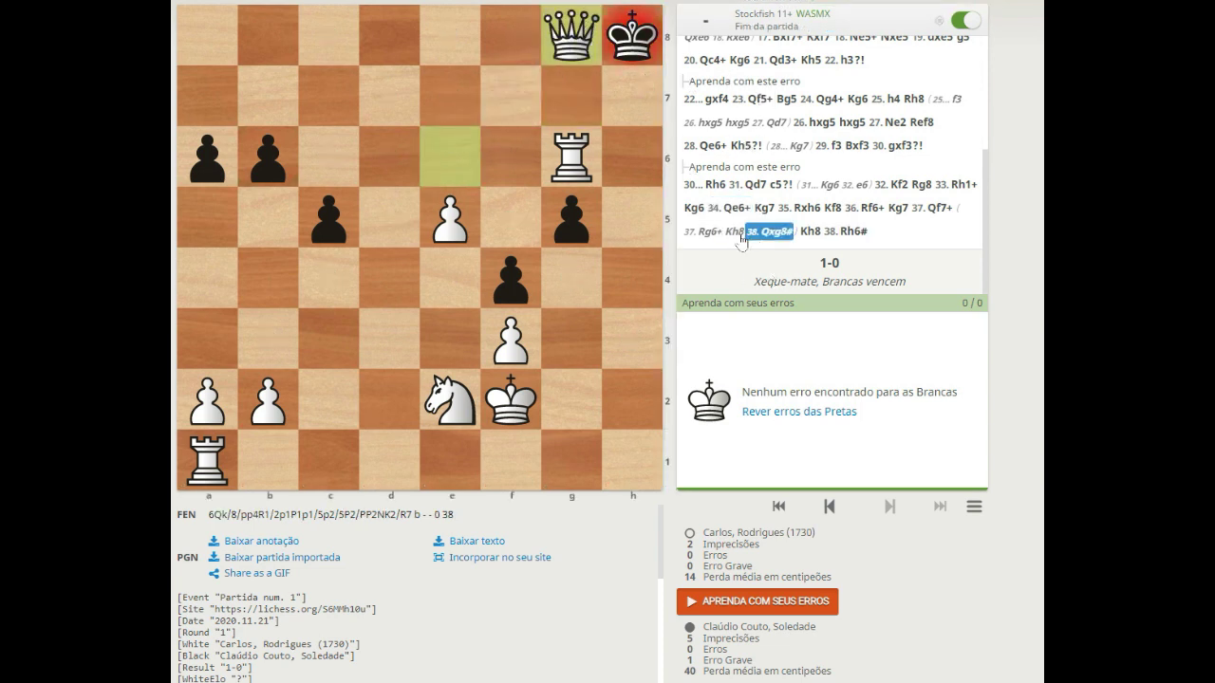
Return to 36...Kg7, replay 37. Rg6+, and add the alternative 37...Kf8 38. Rxg8#
{"action": "left_click", "coordinate": [922, 208]}
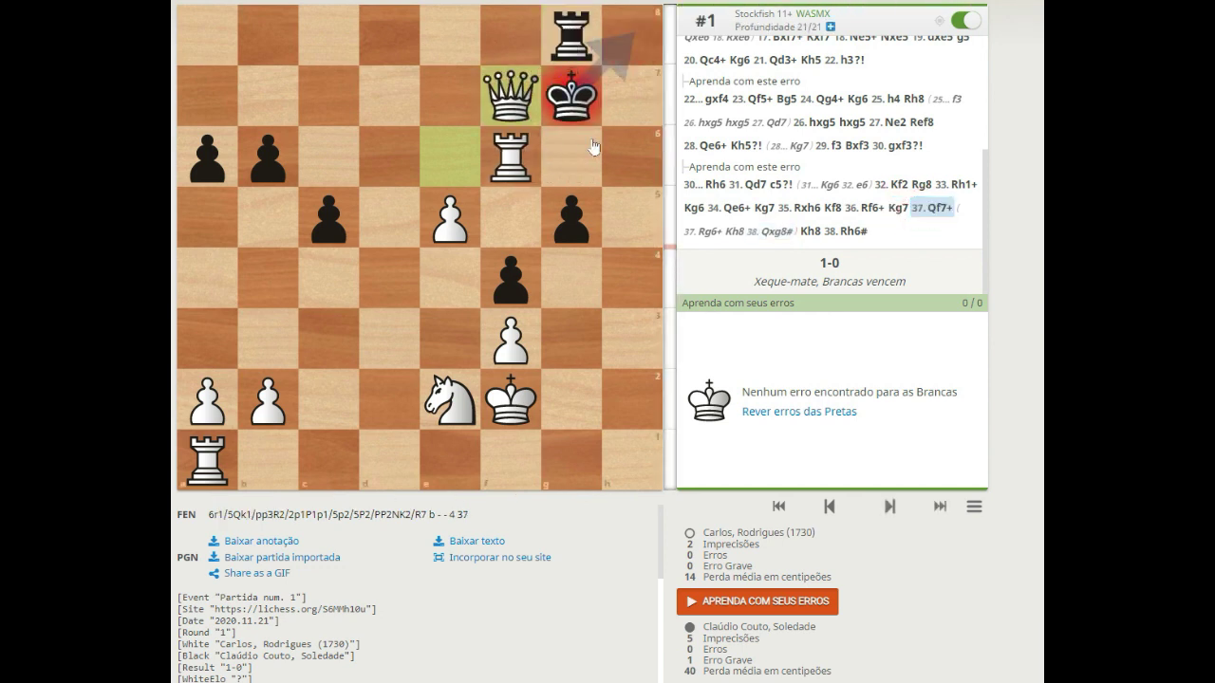
{"action": "key", "text": "Left"}
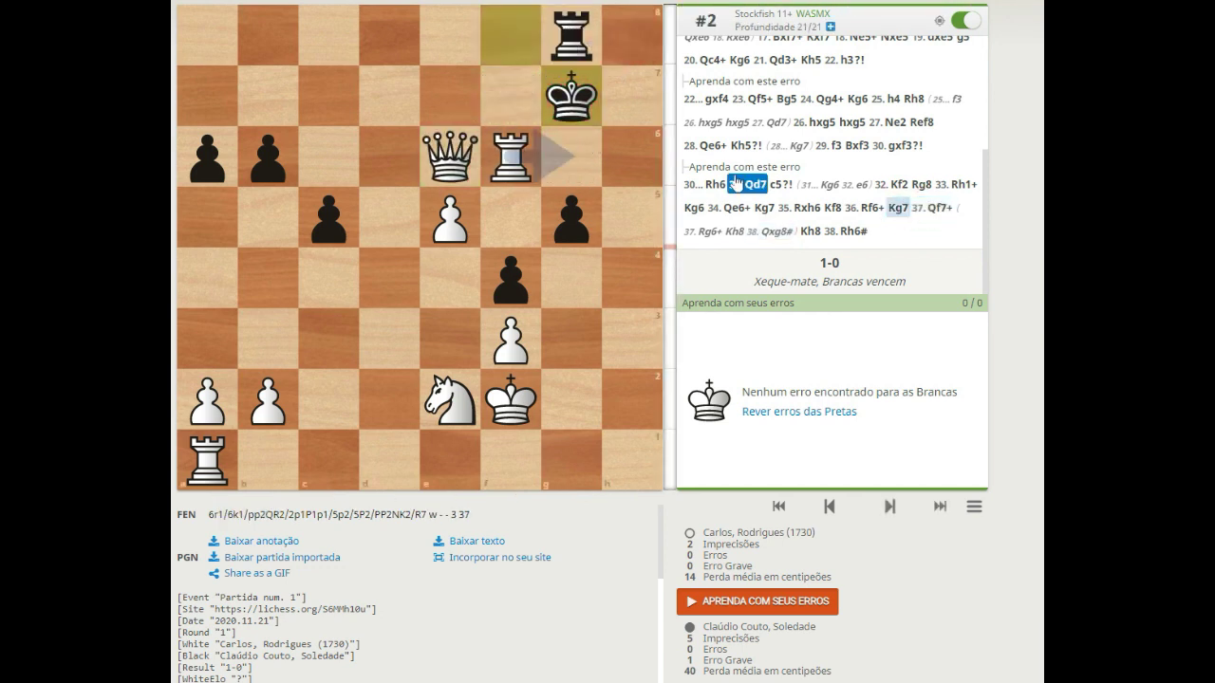
{"action": "left_click_drag", "start_coordinate": [511, 156], "coordinate": [570, 138]}
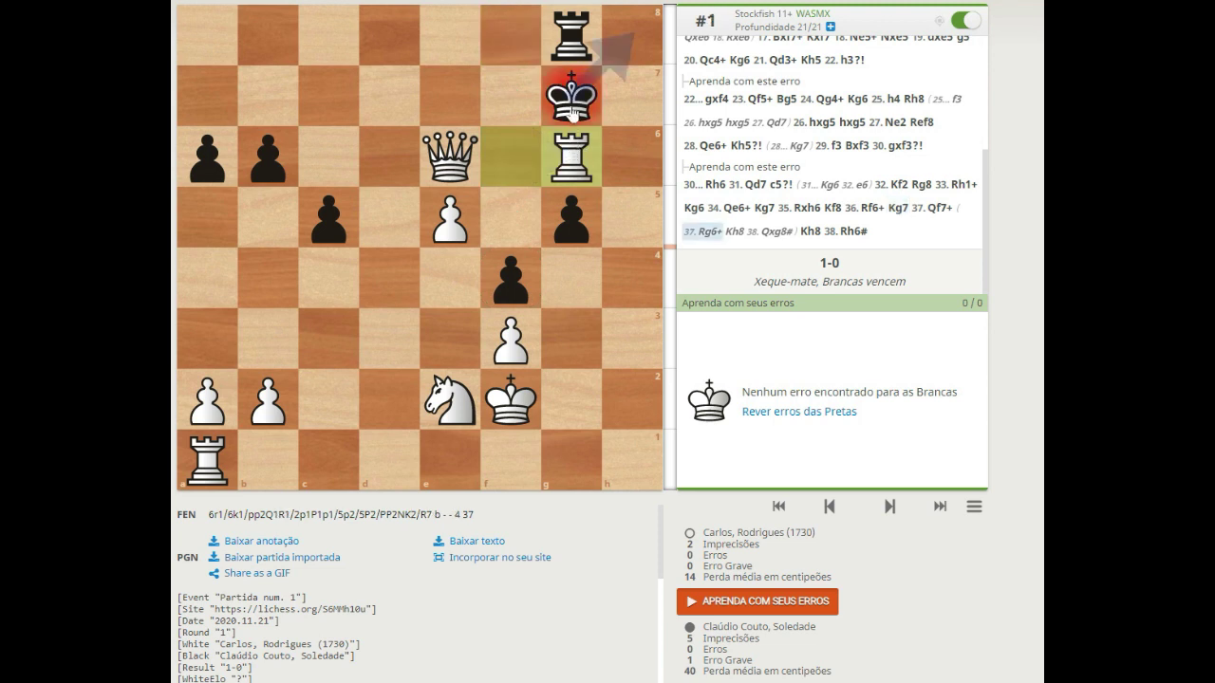
{"action": "left_click", "coordinate": [569, 109]}
{"action": "left_click_drag", "start_coordinate": [570, 108], "coordinate": [513, 38]}
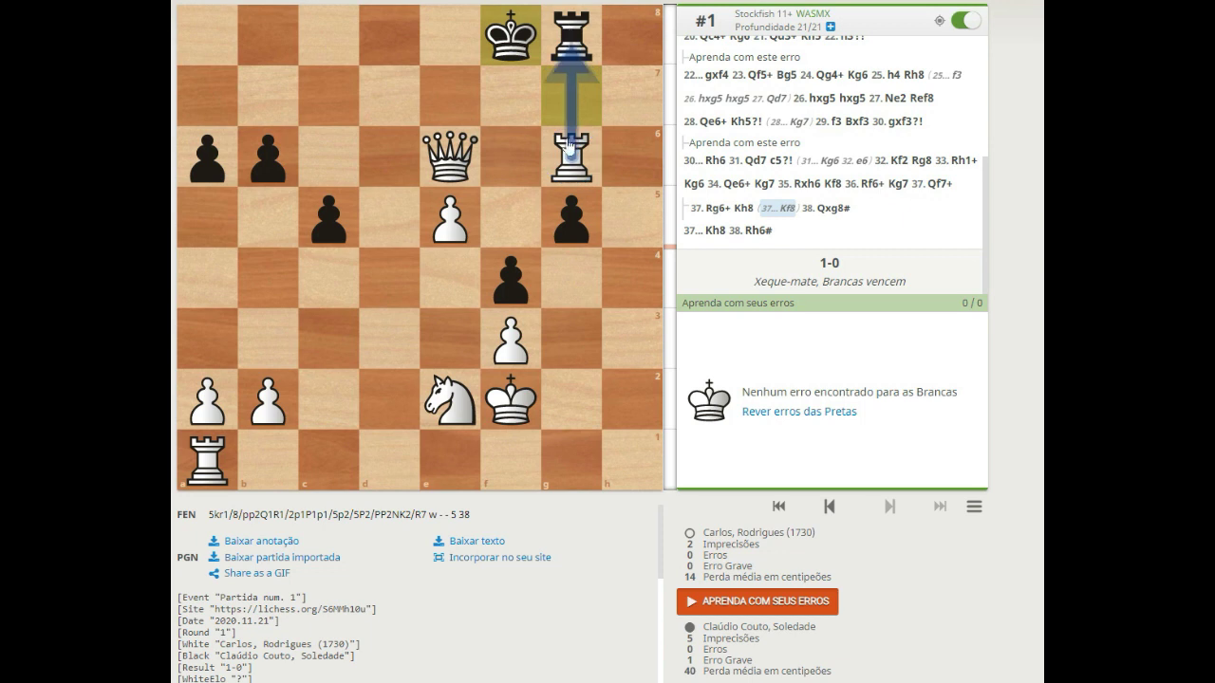
{"action": "left_click", "coordinate": [570, 149]}
{"action": "left_click", "coordinate": [568, 36]}
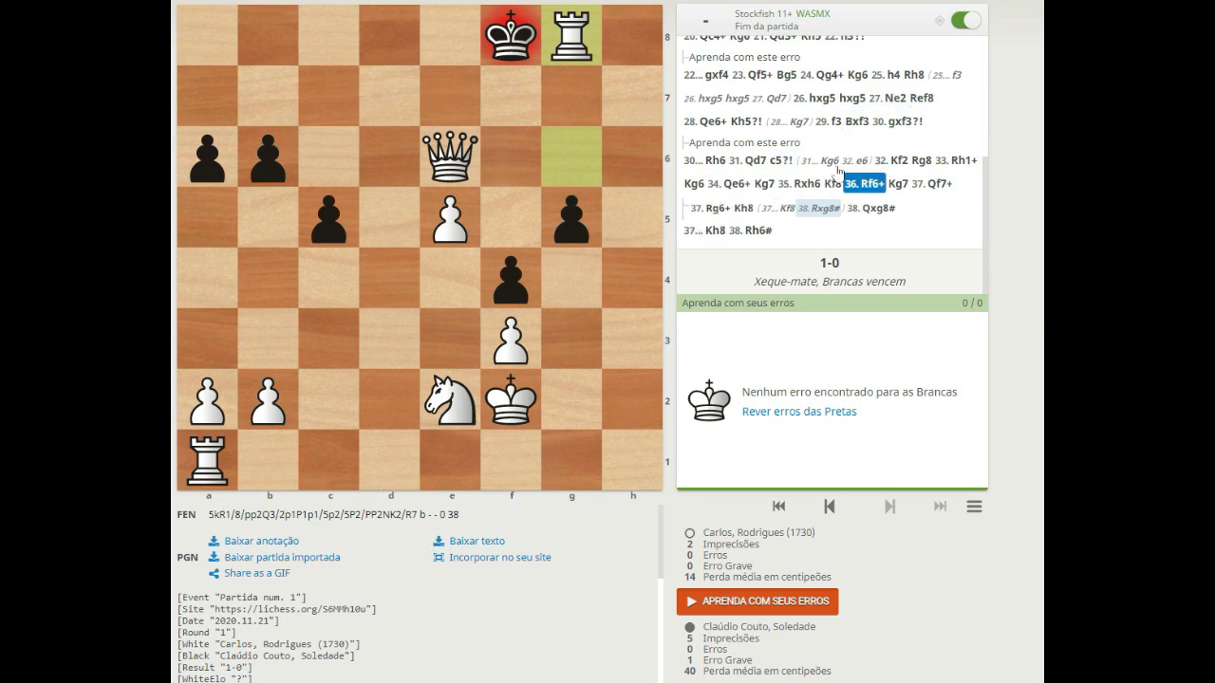
{"action": "scroll", "coordinate": [877, 173], "scroll_direction": "up", "scroll_amount": 5}
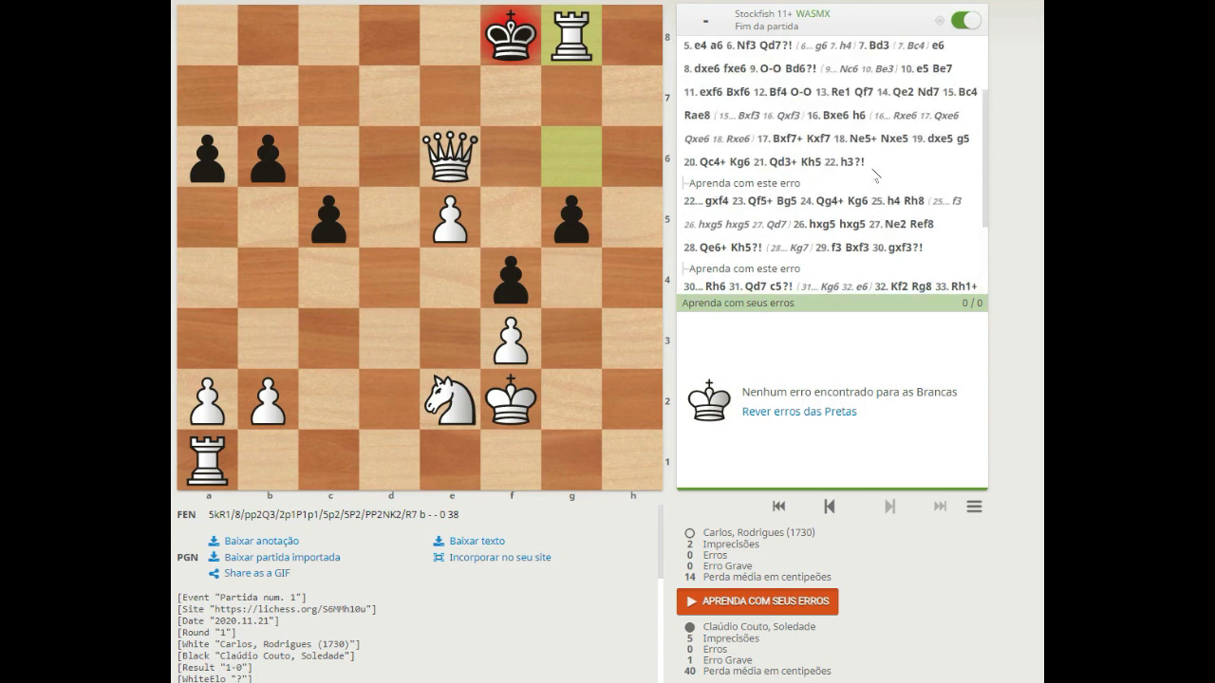